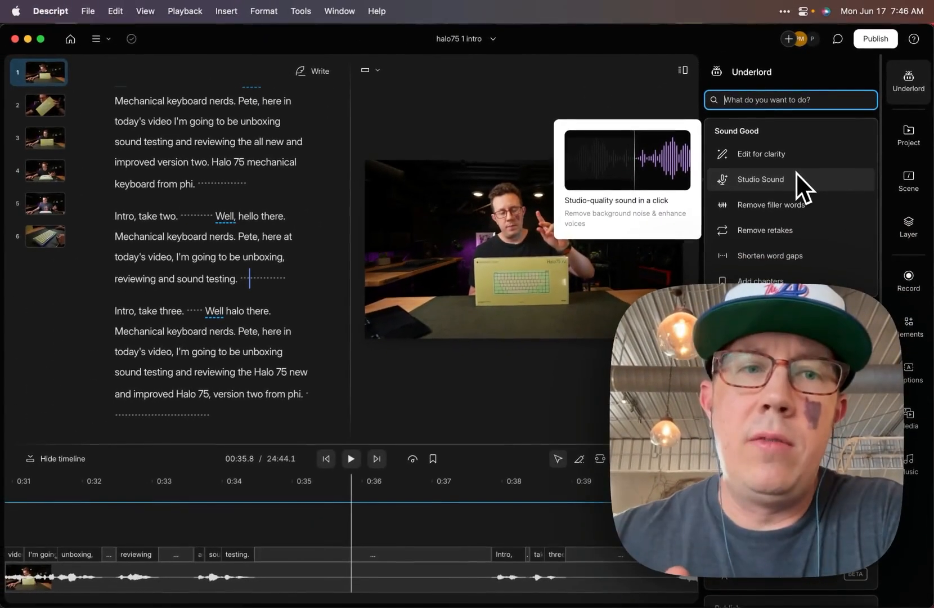
# Step: Look through Underlord's Sound Good tools, including Studio Sound, Remove filler words and Remove retakes
pyautogui.scroll(-1, 796, 172)
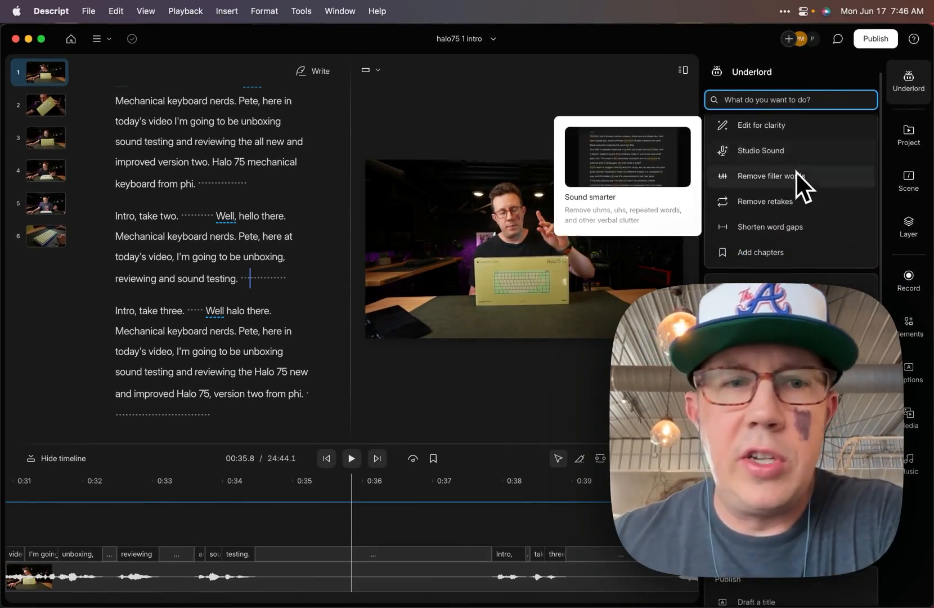
pyautogui.scroll(-1, 783, 167)
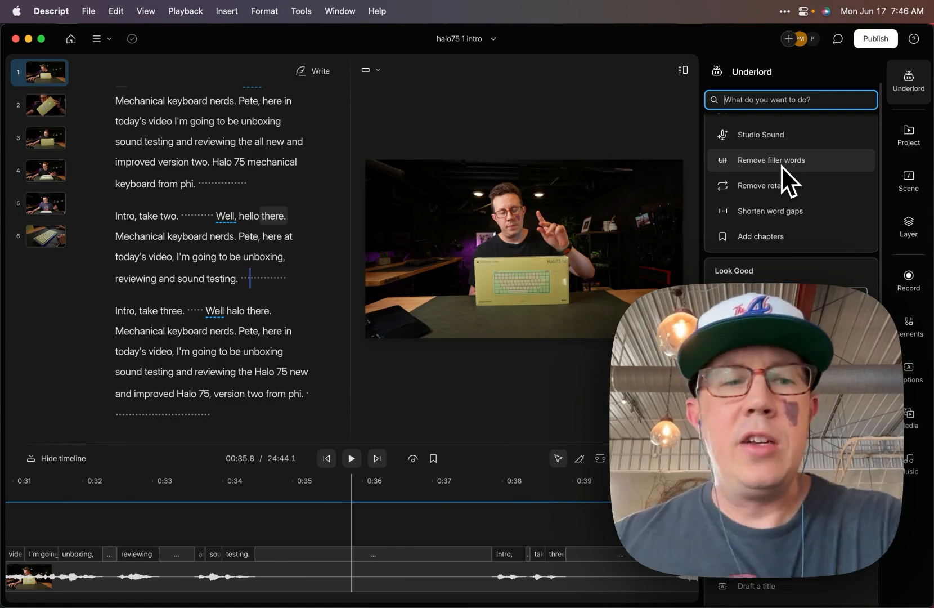
pyautogui.moveTo(782, 168)
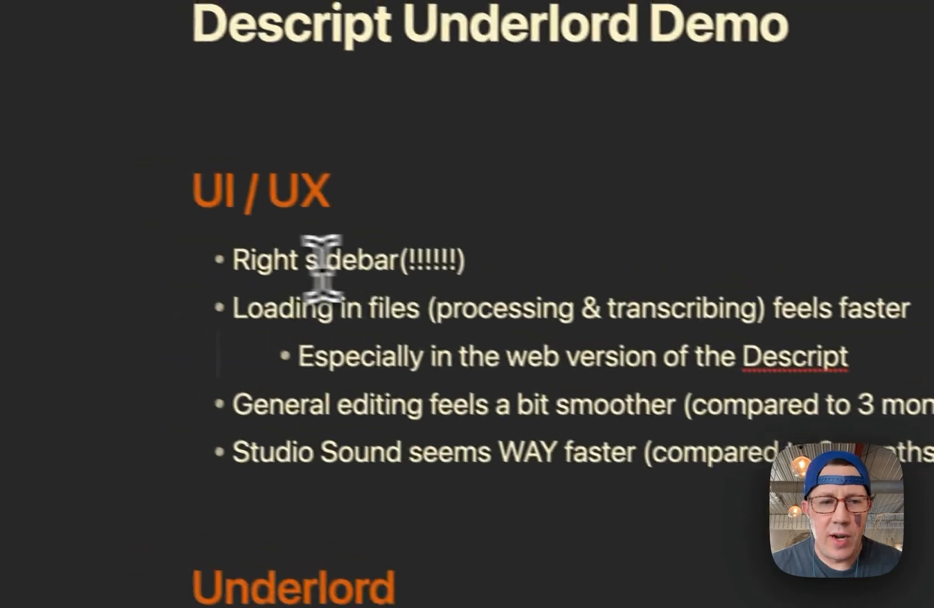
# Step: Switch from the notes to the halo75 1 intro project in Descript and open the Underlord tools
pyautogui.press('super+Tab')
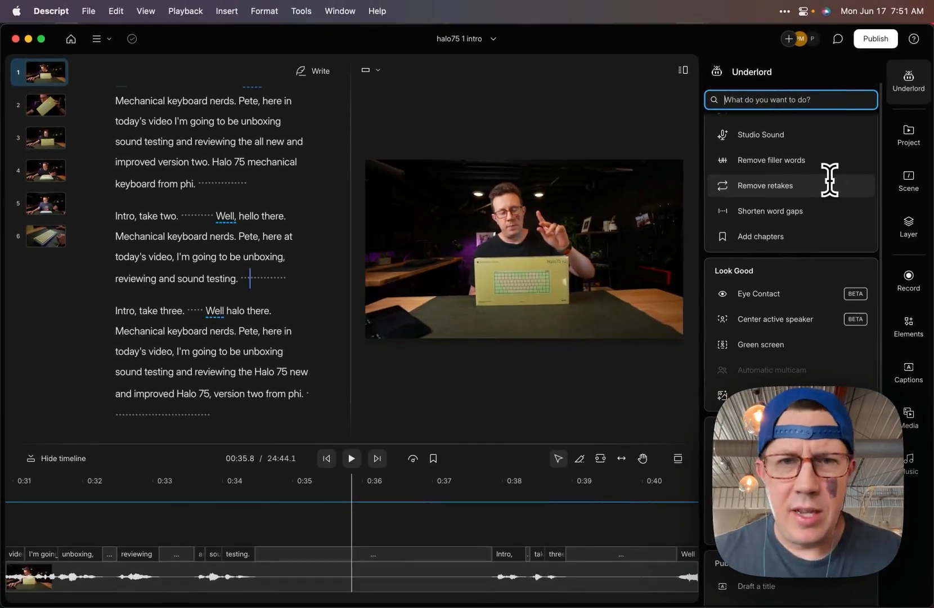
pyautogui.moveTo(829, 180)
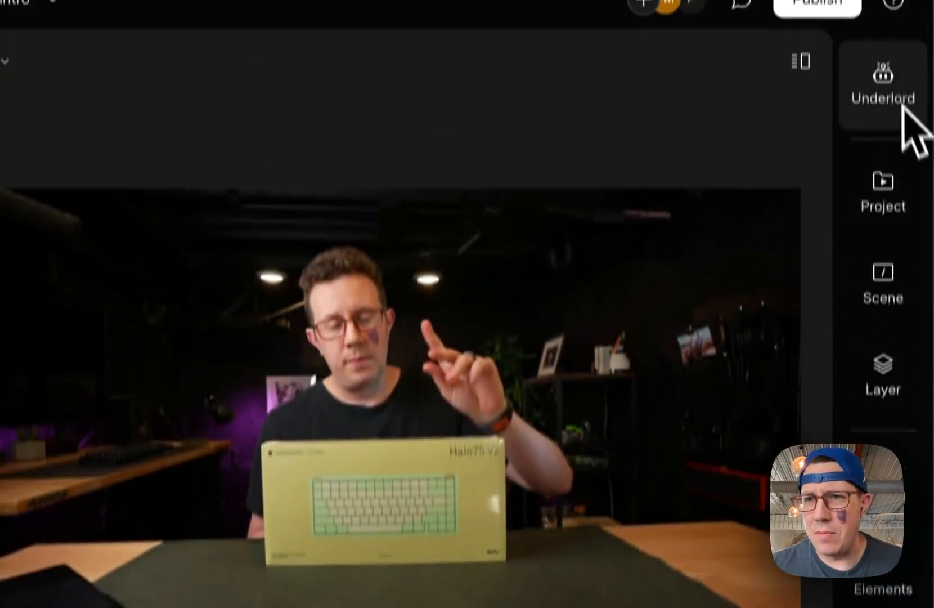
pyautogui.click(901, 113)
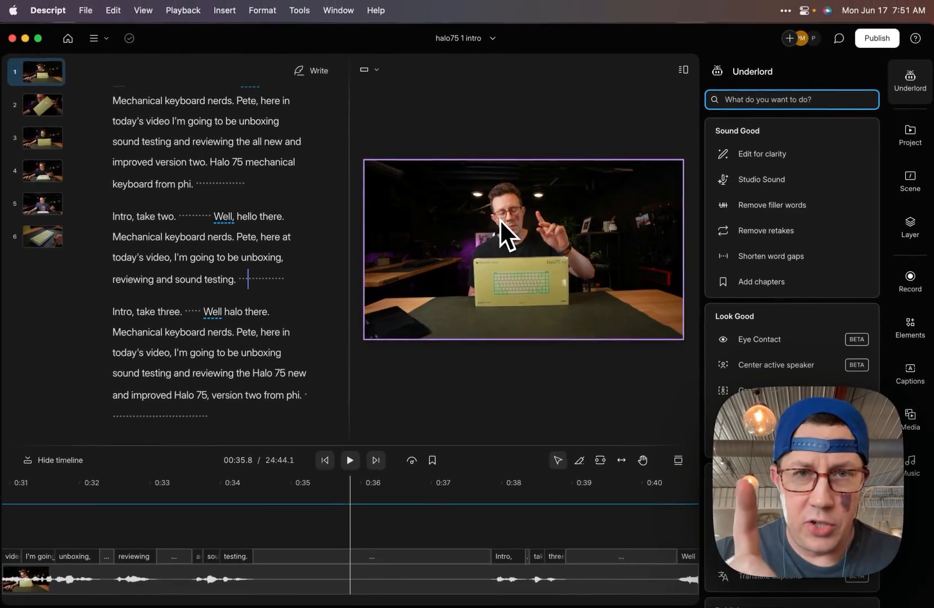
# Step: Switch to the Descript Underlord Demo notes in Obsidian and check the UI / UX point on loading in files
pyautogui.press('super+Tab')
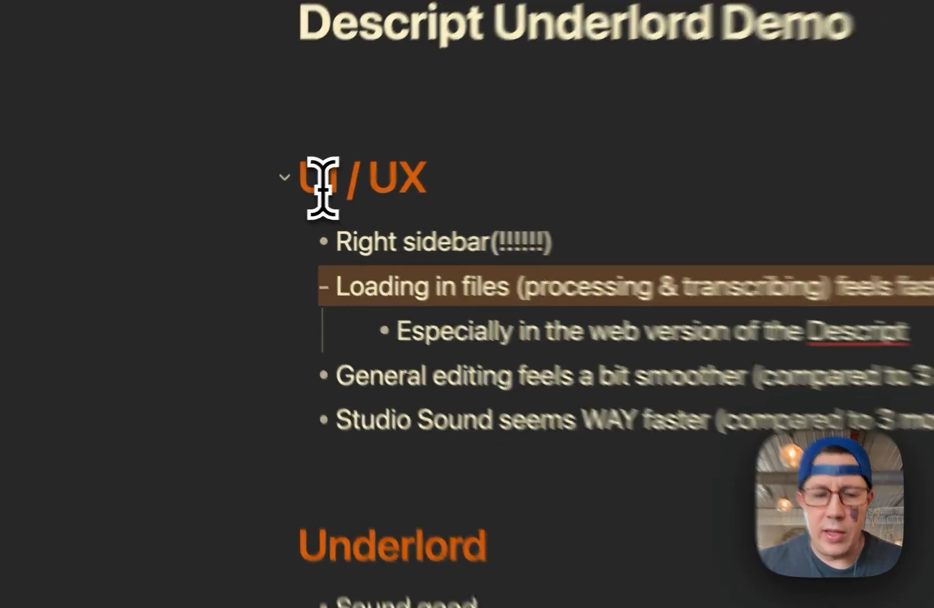
pyautogui.press('super+Tab')
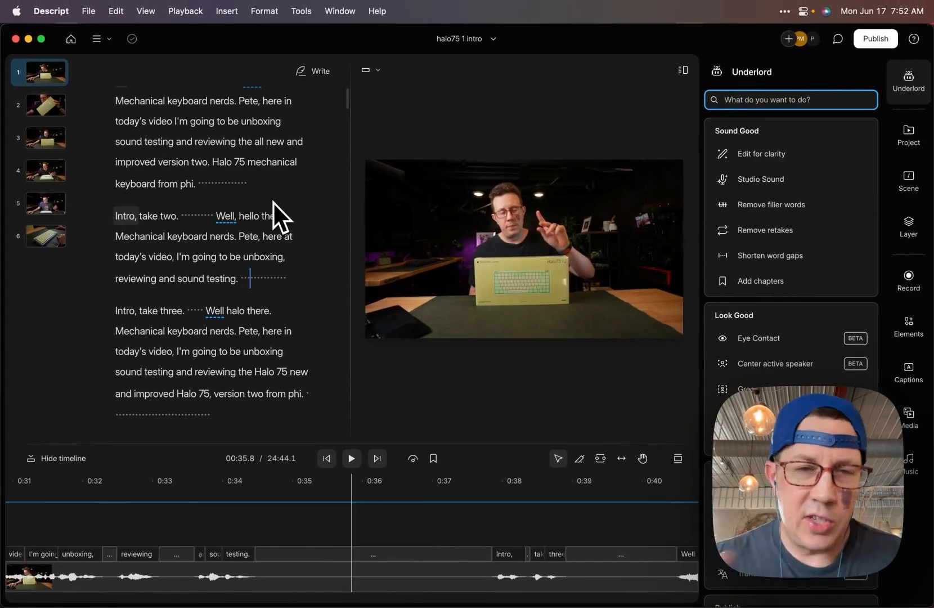
pyautogui.press('super+Tab')
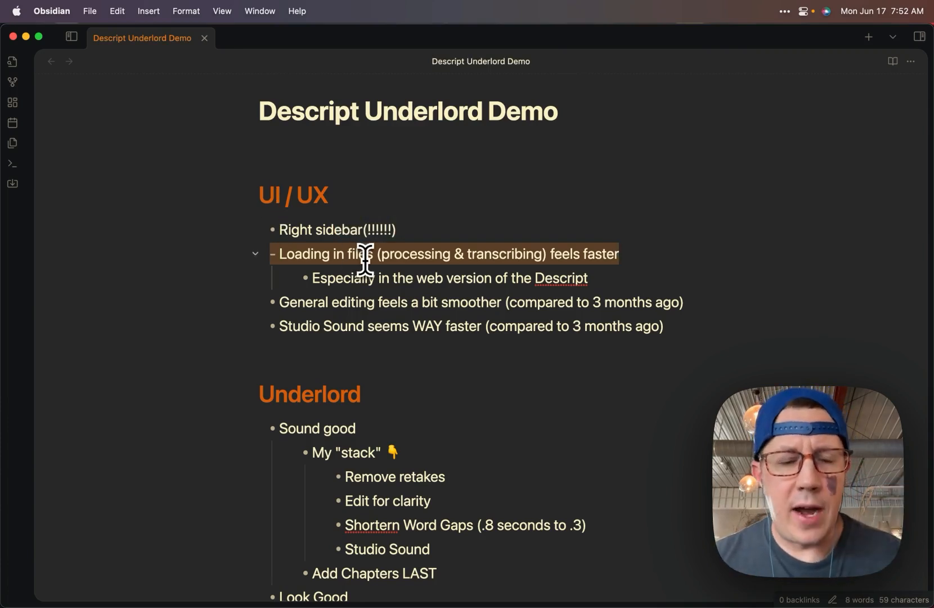
# Step: Switch to SquadCast in Chrome and select all recordings of Take 1 from May 14, 2024
pyautogui.press('super+Tab')
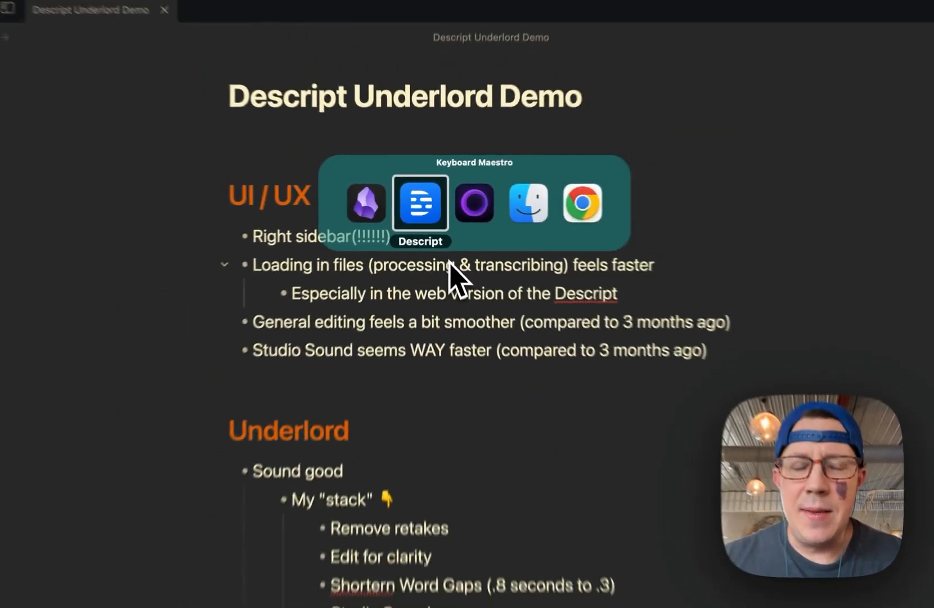
pyautogui.press('Tab')
pyautogui.press('Tab')
pyautogui.press('Tab')
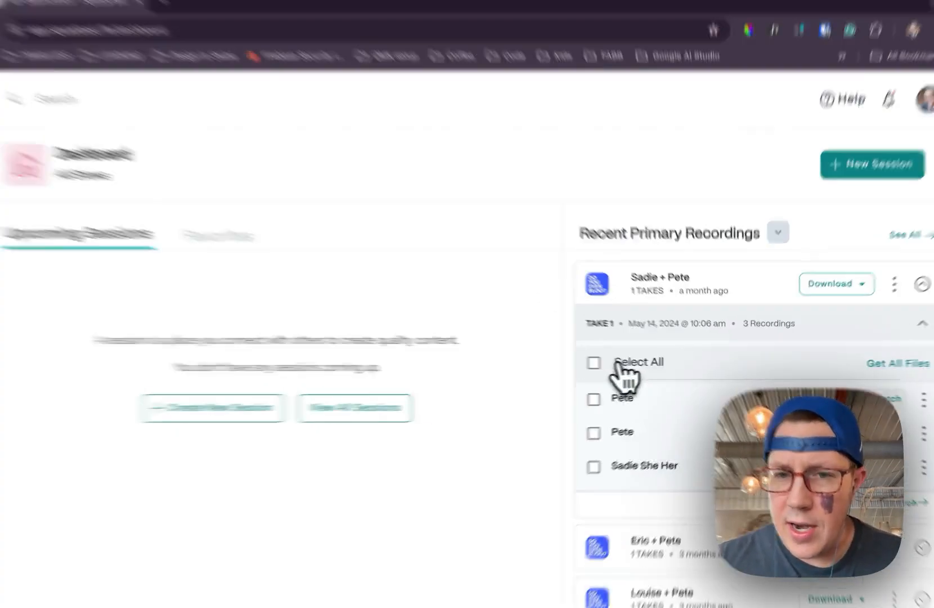
pyautogui.click(609, 364)
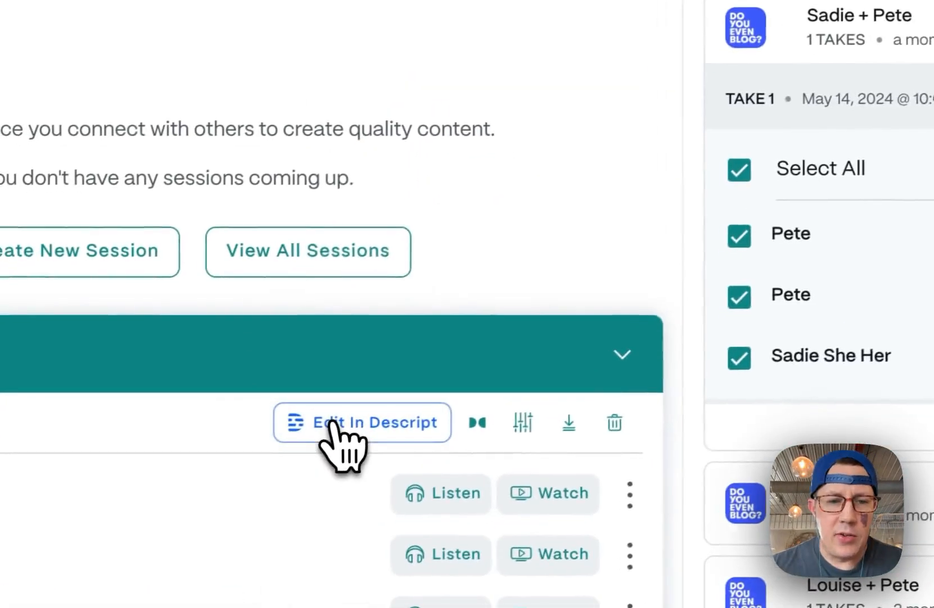
# Step: Send all selected recordings to Descript as mp4 and create a project in My Workspace with English transcription
pyautogui.click(62, 600)
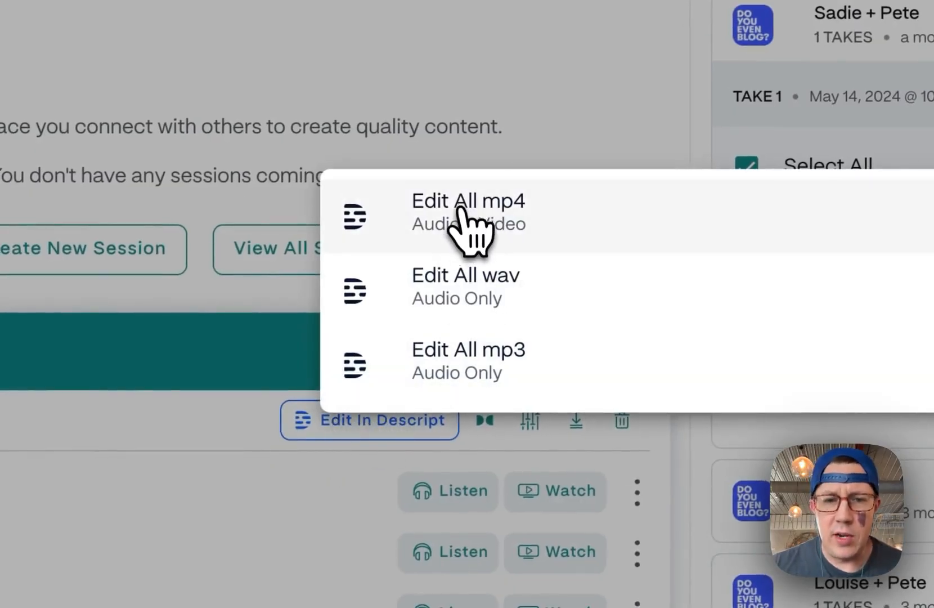
pyautogui.click(461, 217)
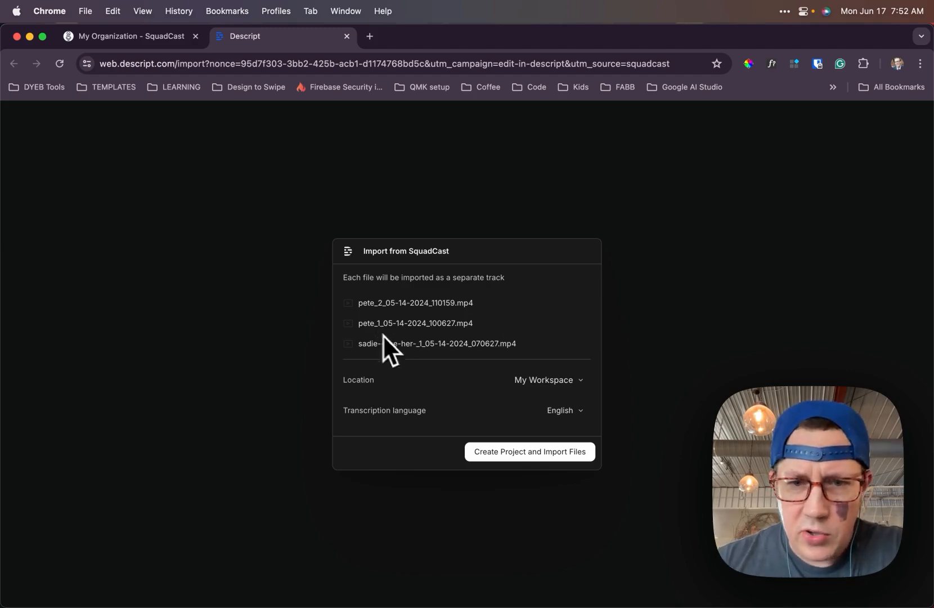
pyautogui.click(517, 457)
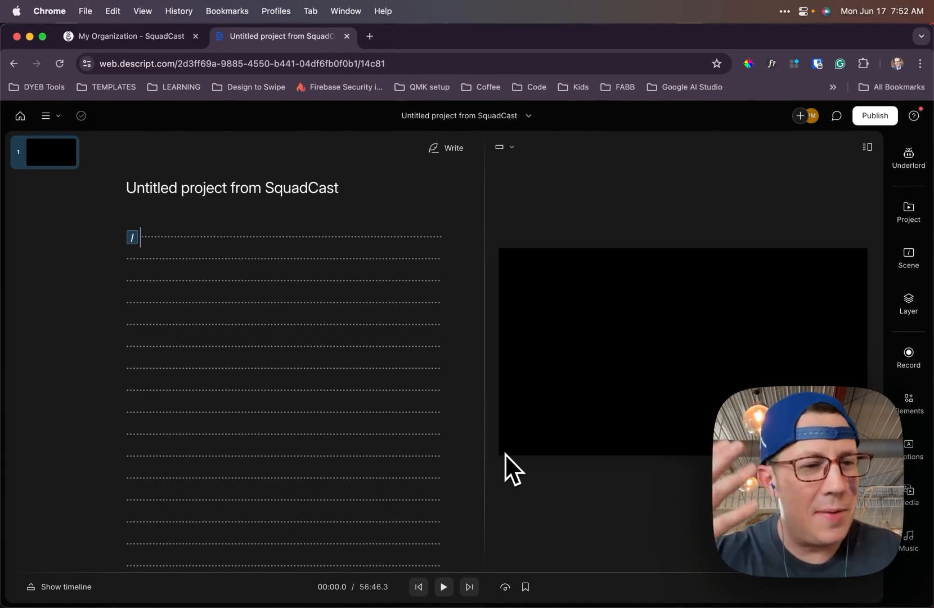
# Step: Switch to the Obsidian notes and go over the UI / UX points on general editing and Studio Sound speed
pyautogui.press('super+Tab')
pyautogui.press('super+Tab')
pyautogui.press('super+Tab')
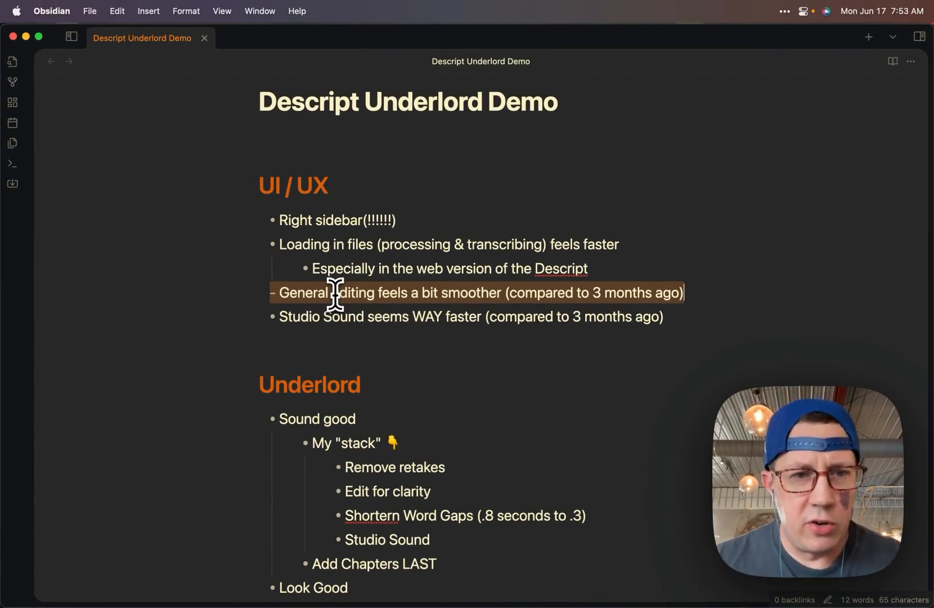
pyautogui.click(352, 317)
# Step: Switch to the imported SquadCast project in Chrome and look through its script
pyautogui.press('super+Tab')
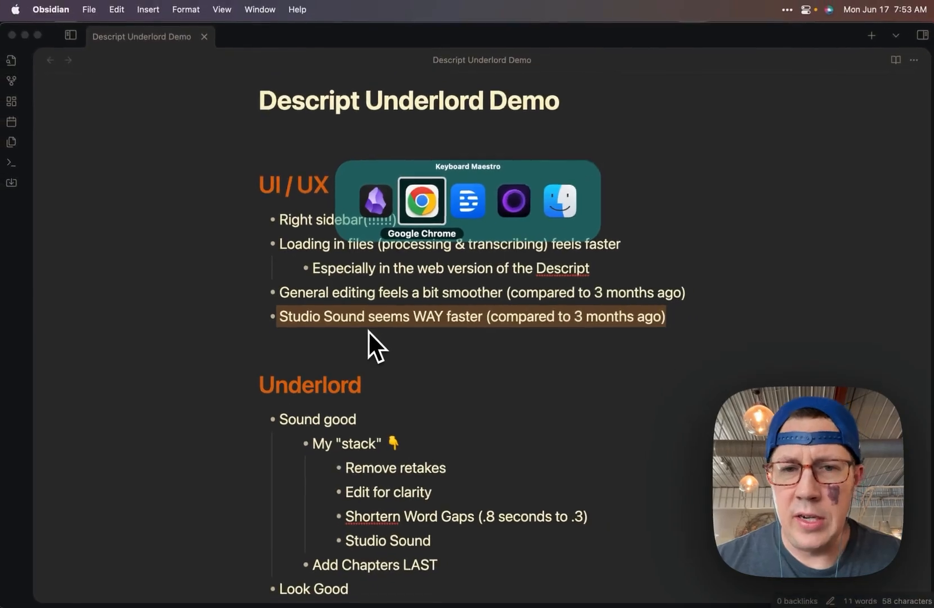
pyautogui.press('super+Tab')
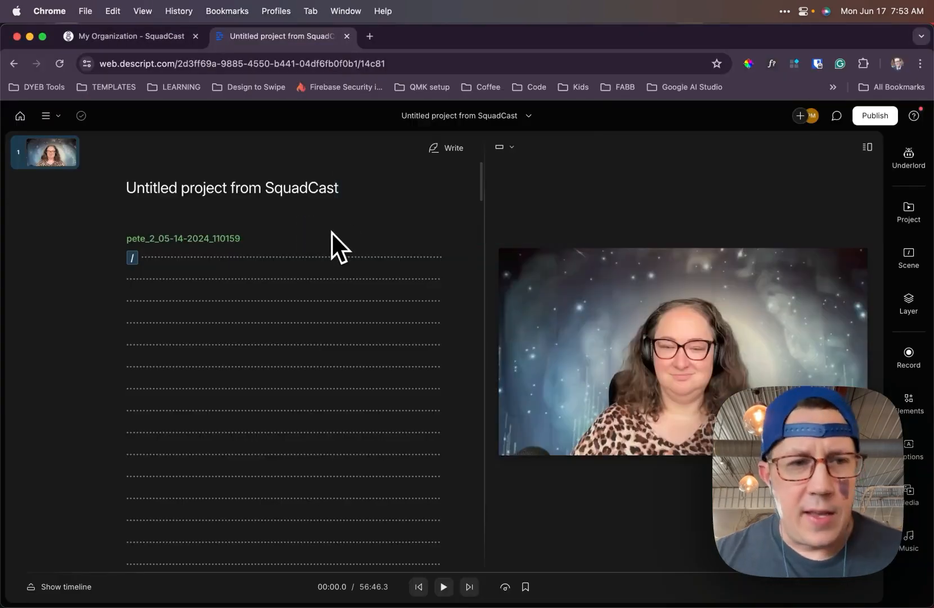
pyautogui.scroll(-1, 240, 248)
pyautogui.scroll(-5, 239, 247)
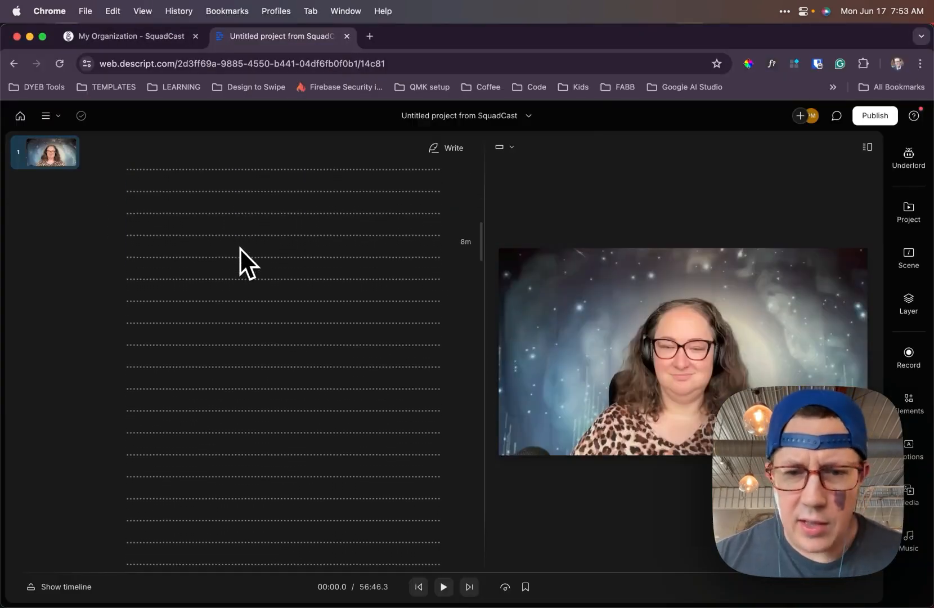
pyautogui.scroll(6, 304, 521)
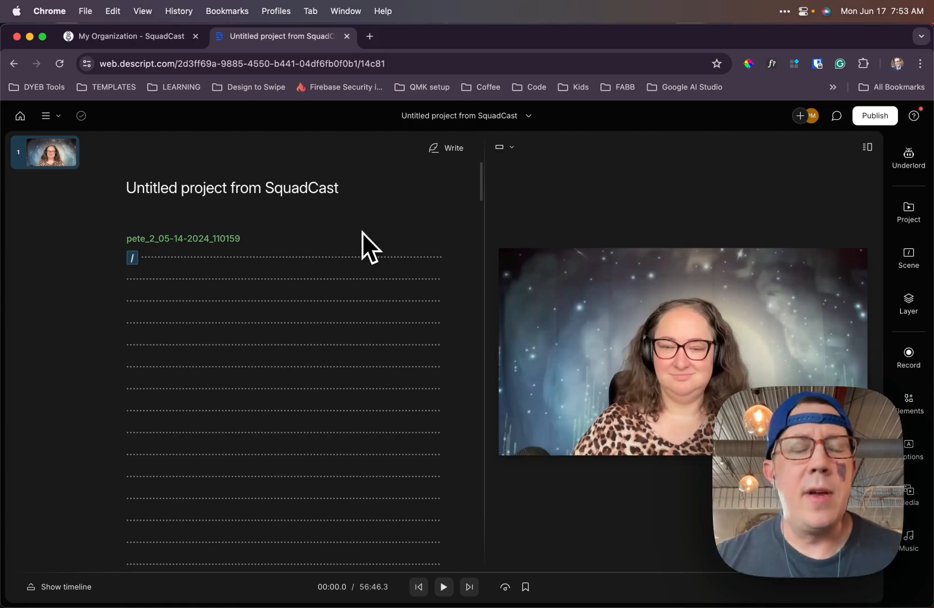
# Step: Switch to the Obsidian notes and review the outline under the Underlord heading
pyautogui.press('super+Tab')
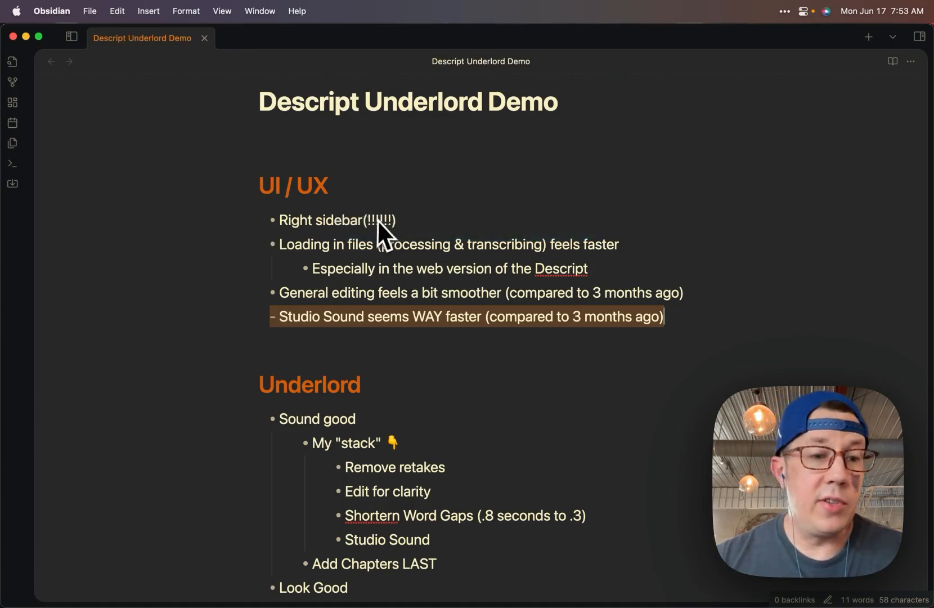
pyautogui.scroll(-5, 377, 219)
# Step: Switch to the halo75 1 intro project in the Descript app and open Underlord
pyautogui.press('super+Tab')
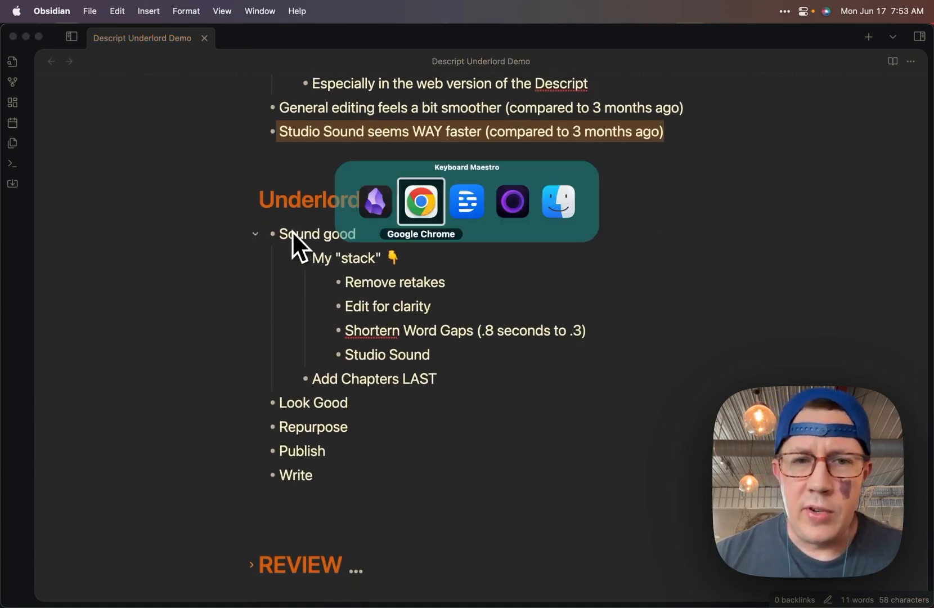
pyautogui.press('super+Tab')
pyautogui.press('super+Tab')
pyautogui.press('super+Tab')
pyautogui.press('super+Tab')
pyautogui.press('super+Tab')
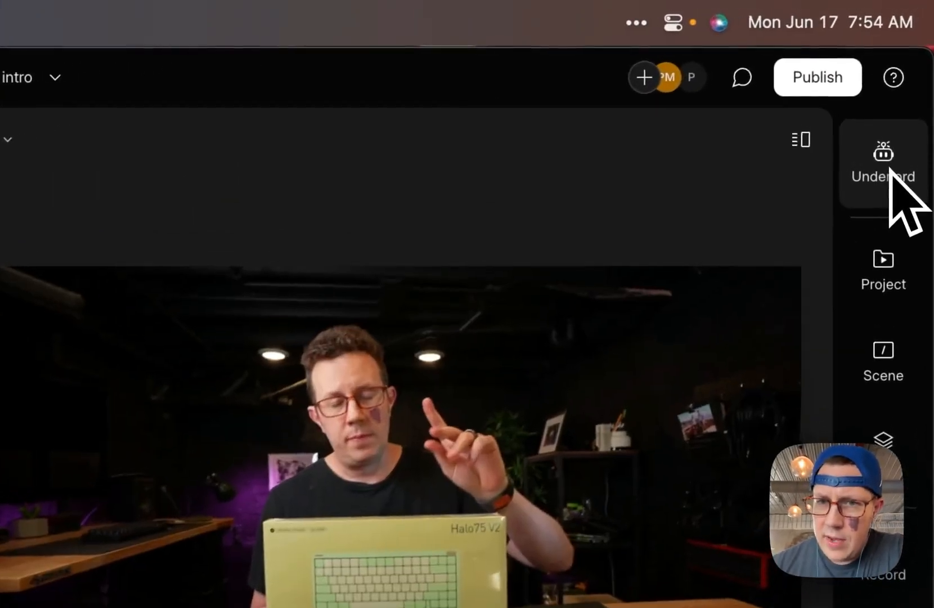
pyautogui.click(892, 165)
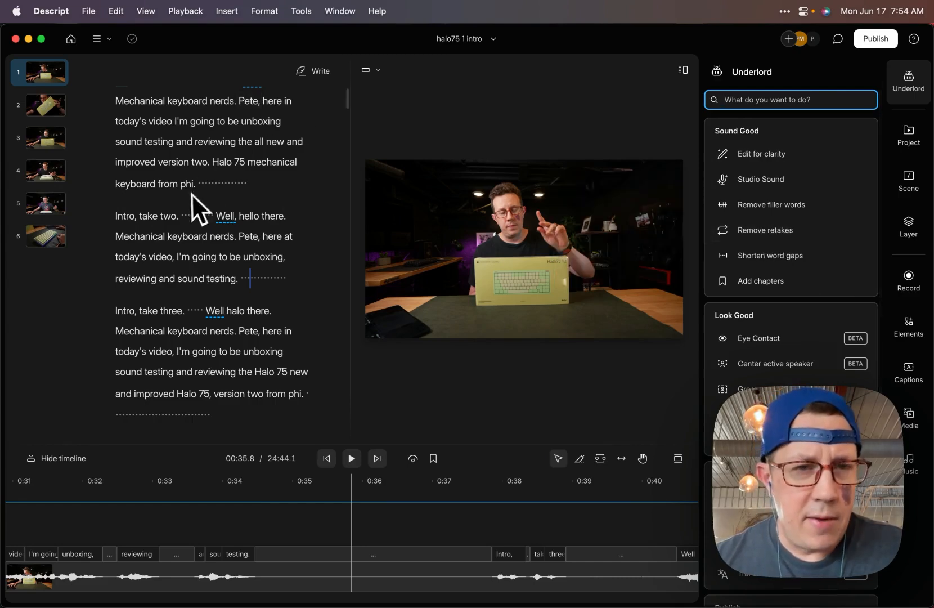
# Step: Widen the script area and examine the repeated intro takes in the halo75 sound test script
pyautogui.scroll(3, 193, 197)
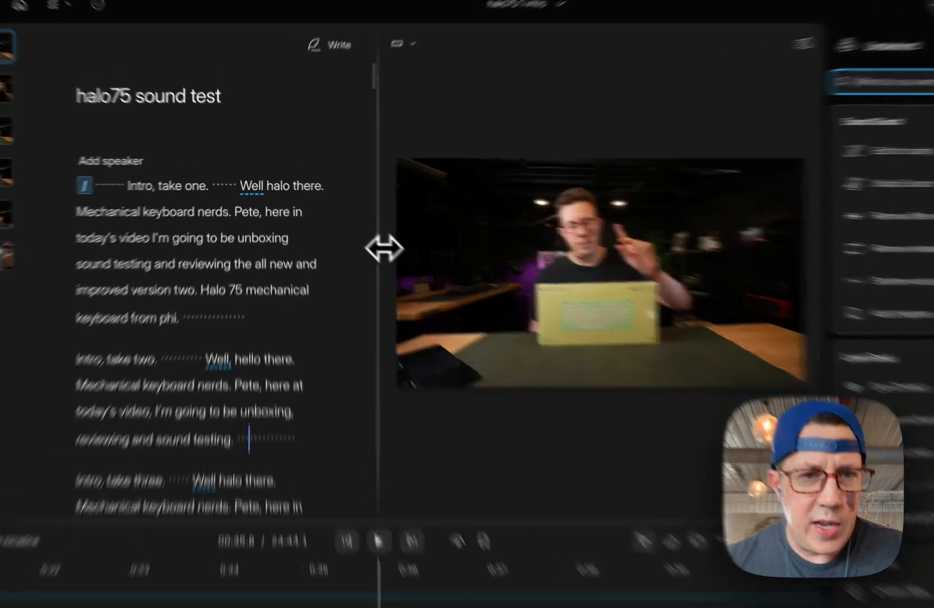
pyautogui.moveTo(384, 247); pyautogui.dragTo(546, 273)
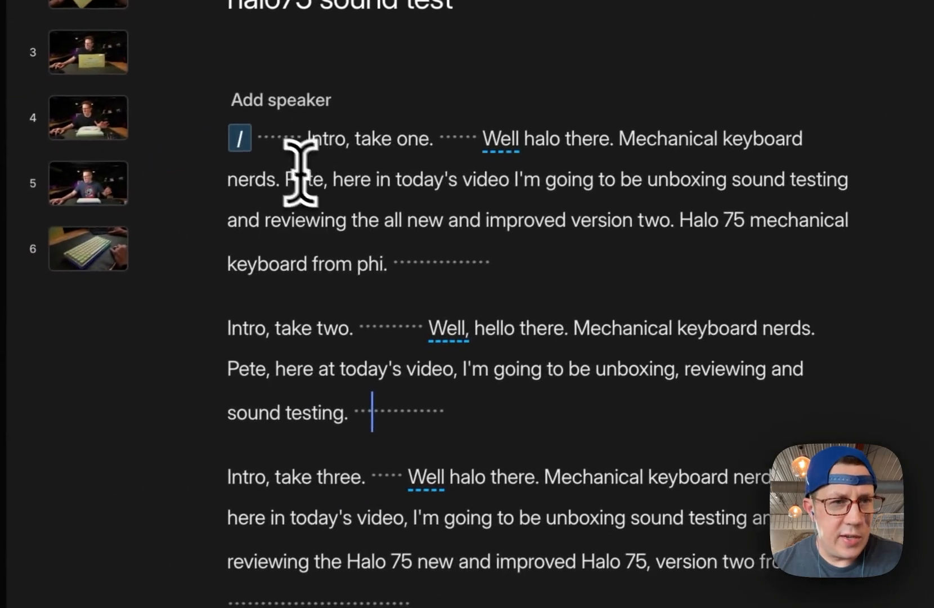
pyautogui.click(356, 137)
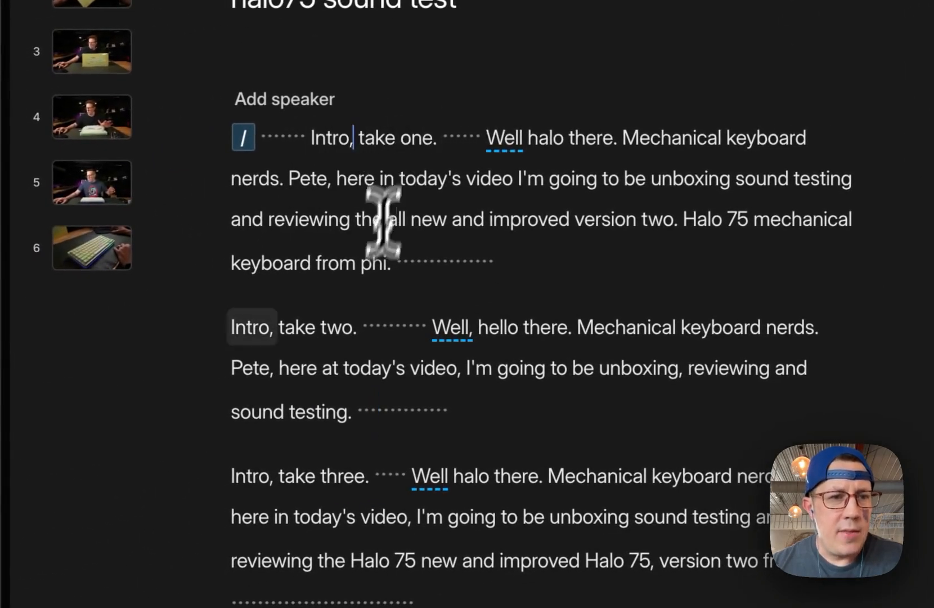
pyautogui.doubleClick(289, 327)
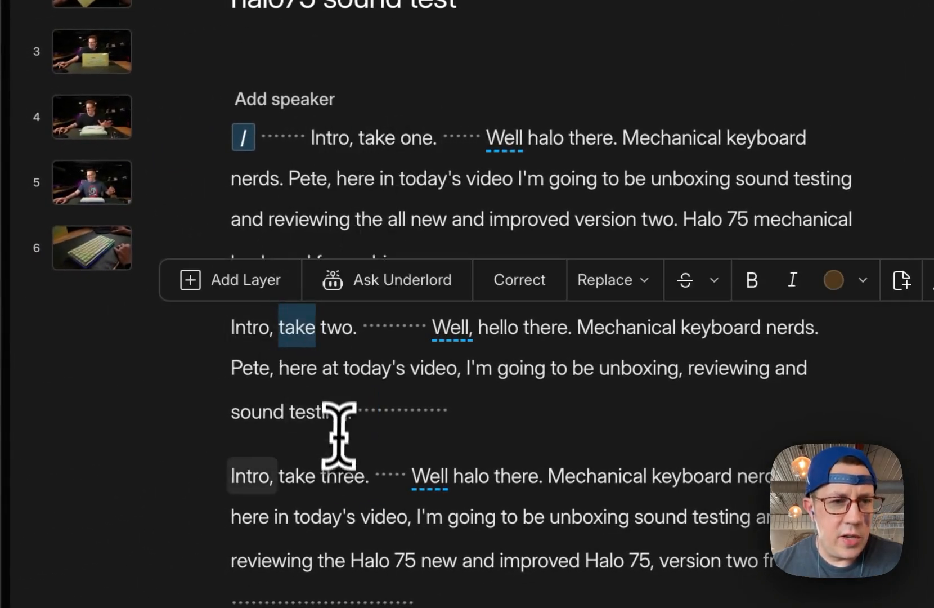
pyautogui.doubleClick(340, 475)
pyautogui.scroll(-4, 338, 467)
pyautogui.scroll(-5, 337, 474)
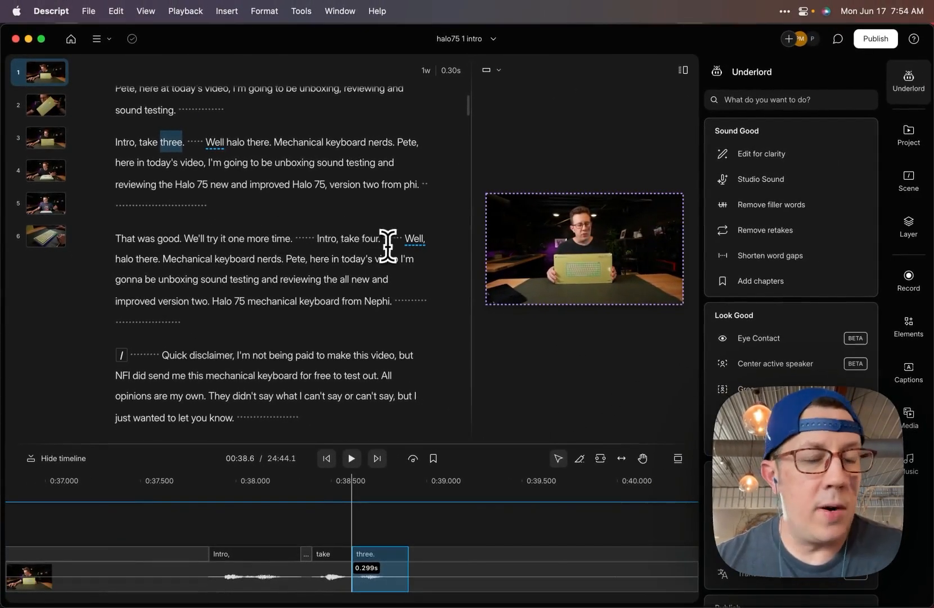
pyautogui.scroll(5, 319, 253)
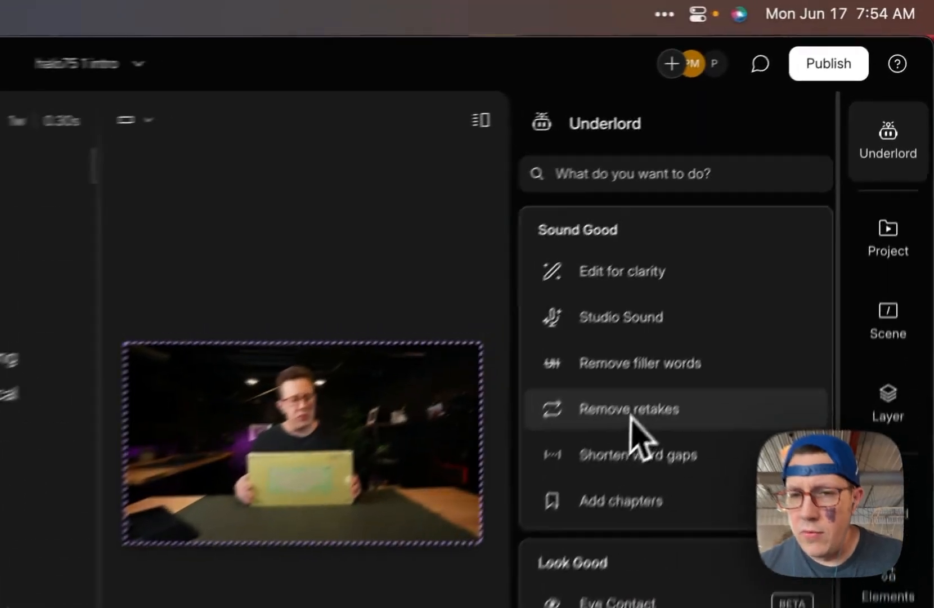
# Step: Run Remove retakes on the halo75 sound test script, review the proposed cuts and copy the edits to a new composition
pyautogui.click(769, 233)
pyautogui.click(651, 254)
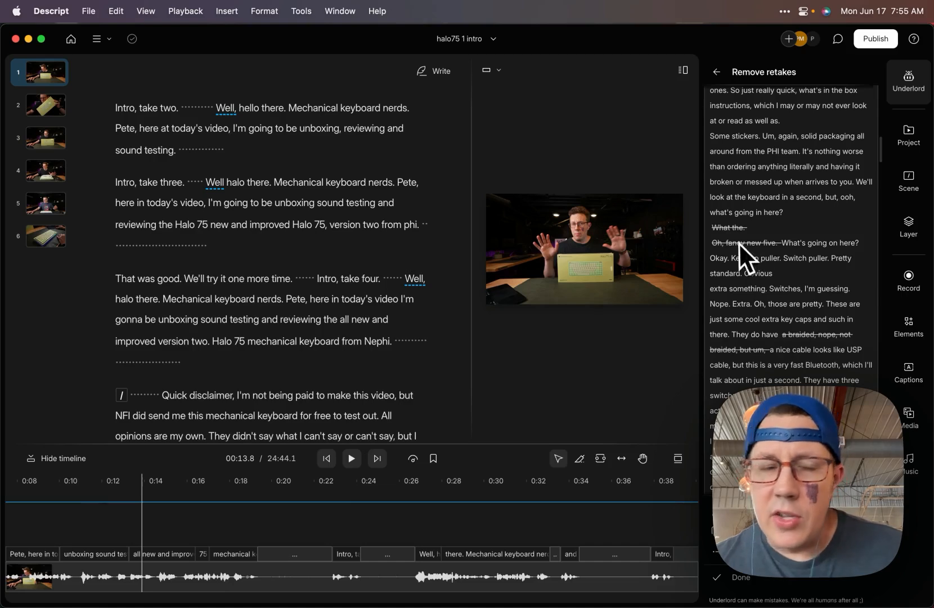
pyautogui.scroll(-10, 744, 254)
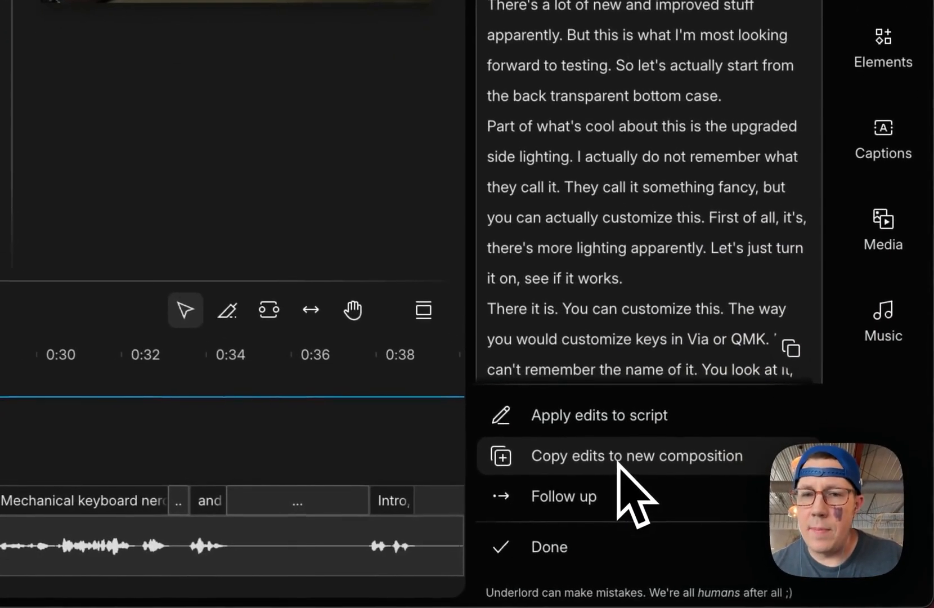
pyautogui.click(781, 533)
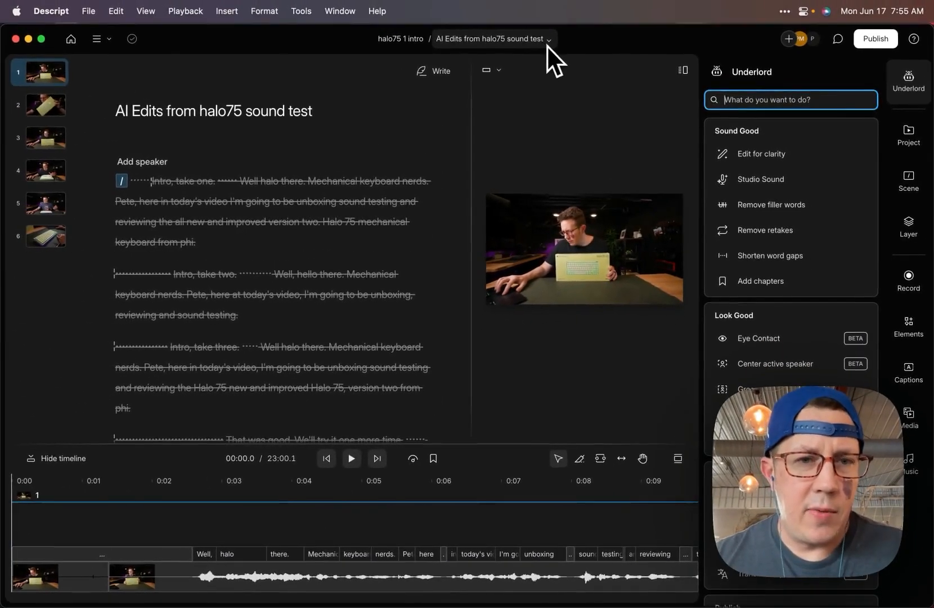
# Step: Look over the struck-out retakes in the AI-edited script and open the project's list of compositions
pyautogui.scroll(-3, 241, 251)
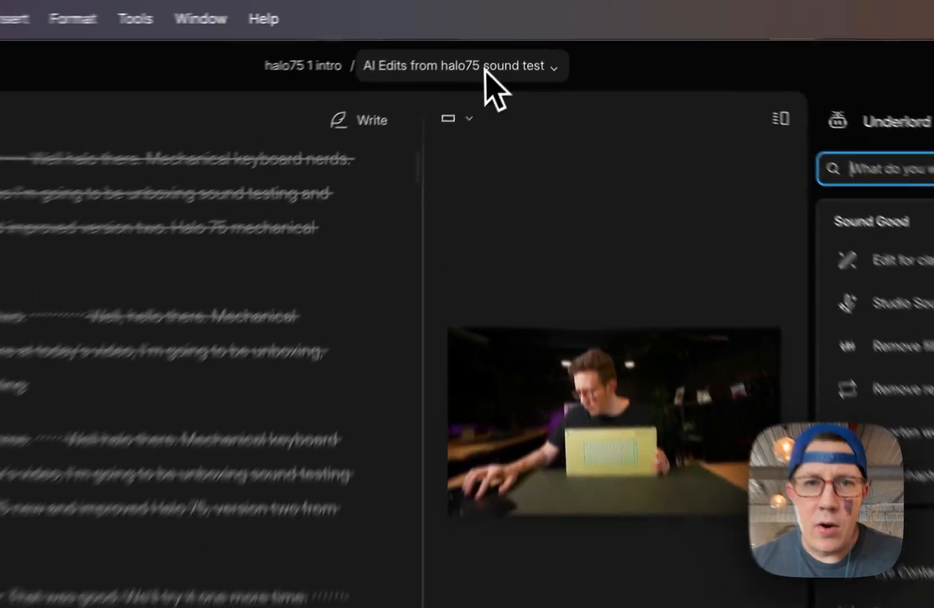
pyautogui.click(509, 40)
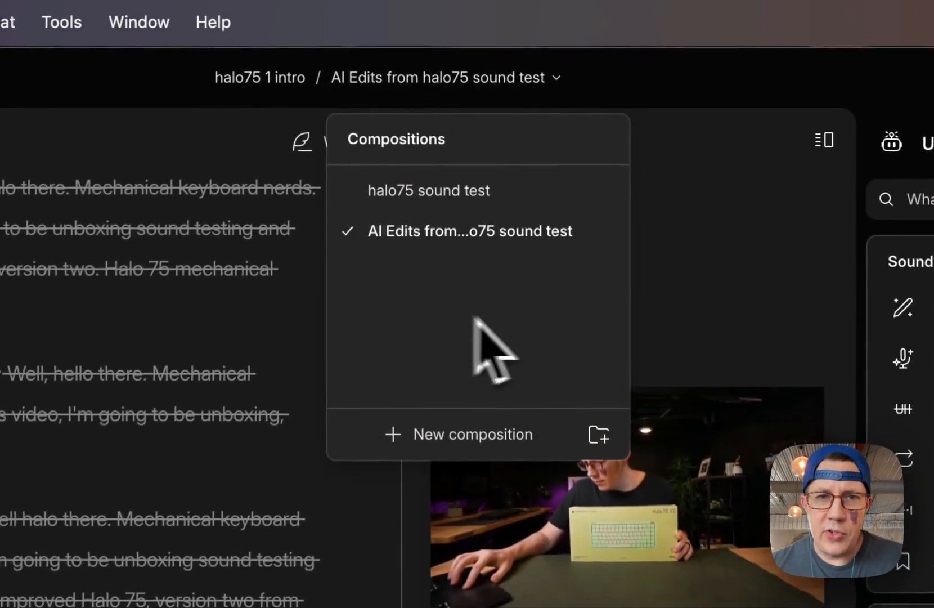
# Step: Compare the original halo75 sound test composition with its AI-edited copy and play the kept intro take
pyautogui.click(441, 198)
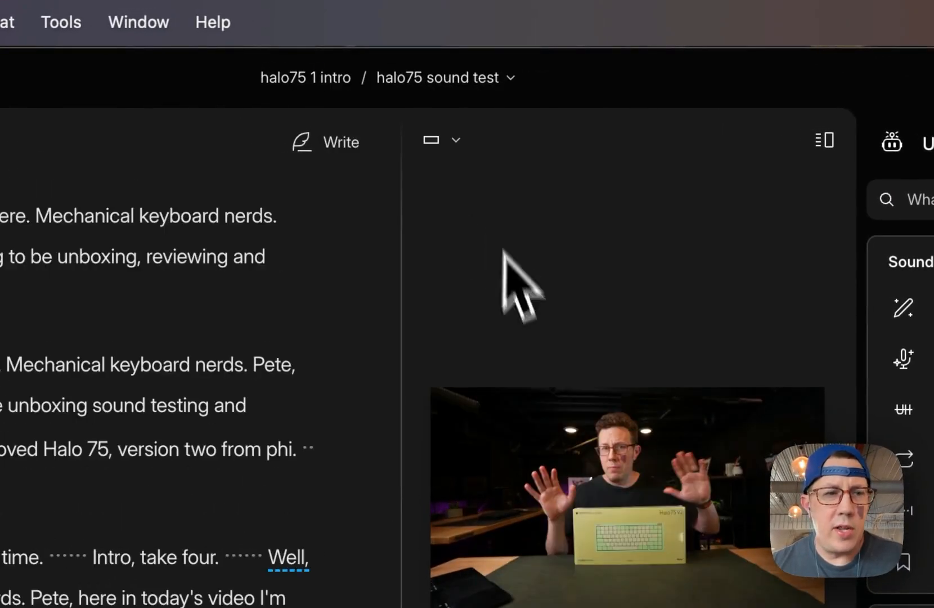
pyautogui.click(465, 76)
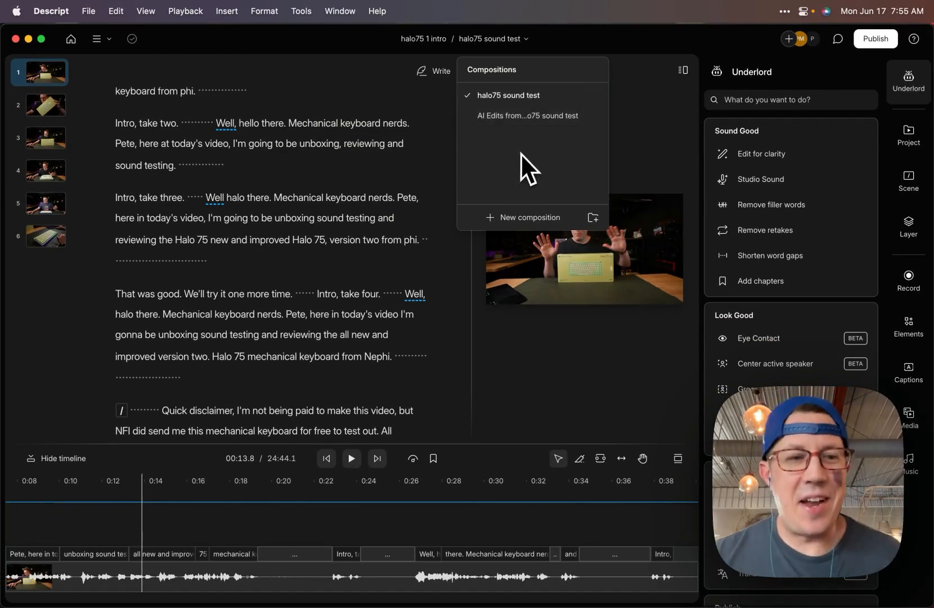
pyautogui.click(512, 116)
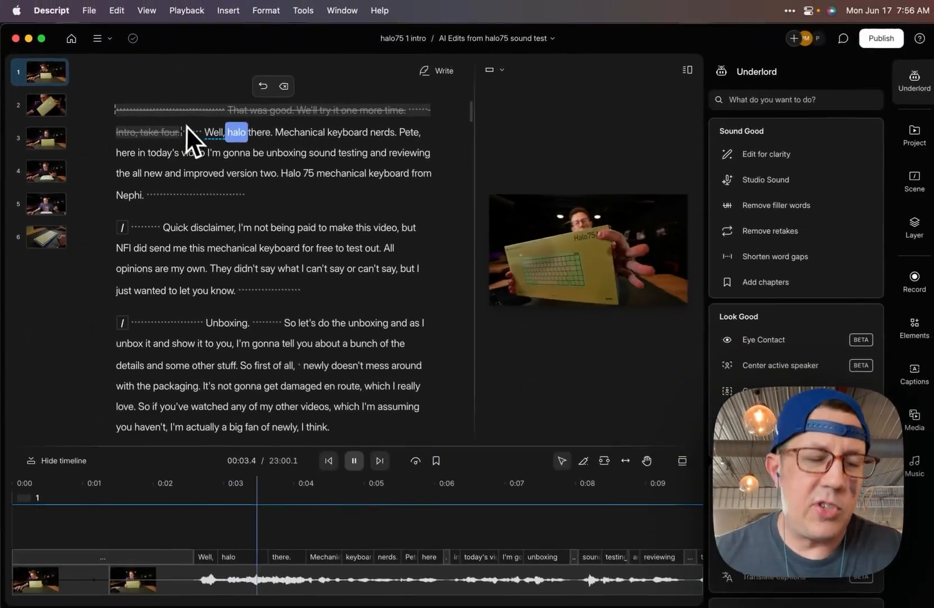
pyautogui.press('space')
pyautogui.scroll(8, 198, 165)
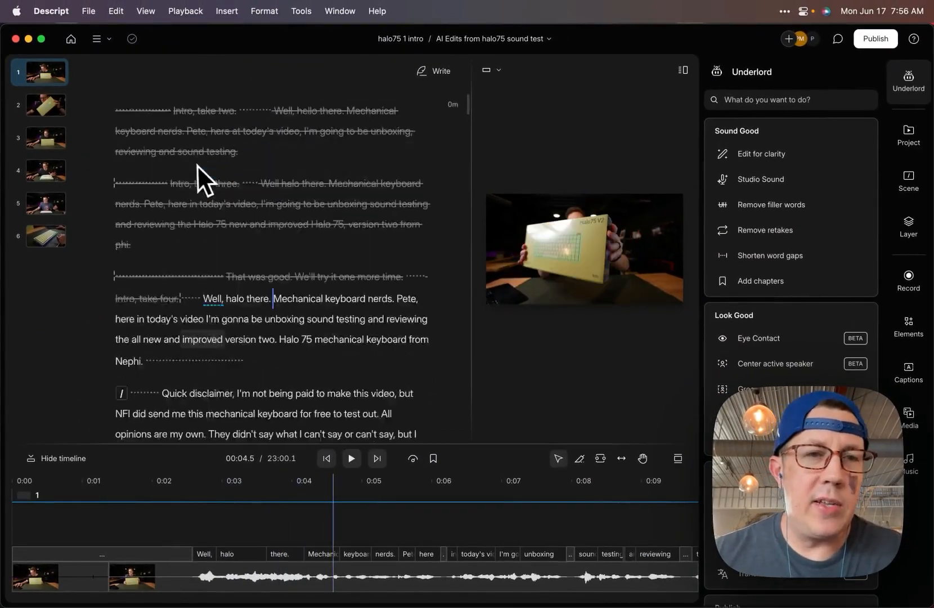
pyautogui.scroll(-2, 191, 191)
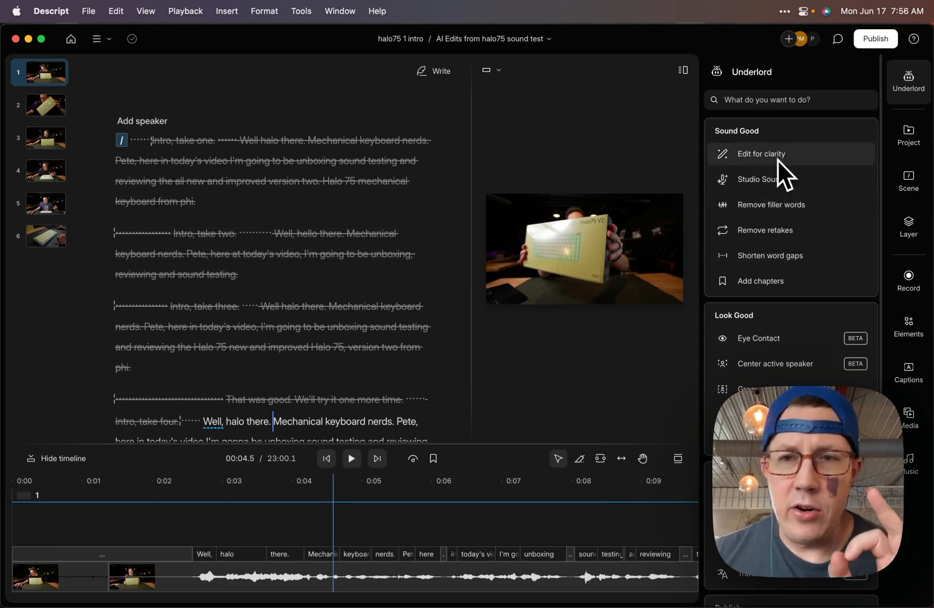
# Step: Open Remove filler words on the AI-edited script, examine the list of filler words and return to Underlord
pyautogui.moveTo(777, 158)
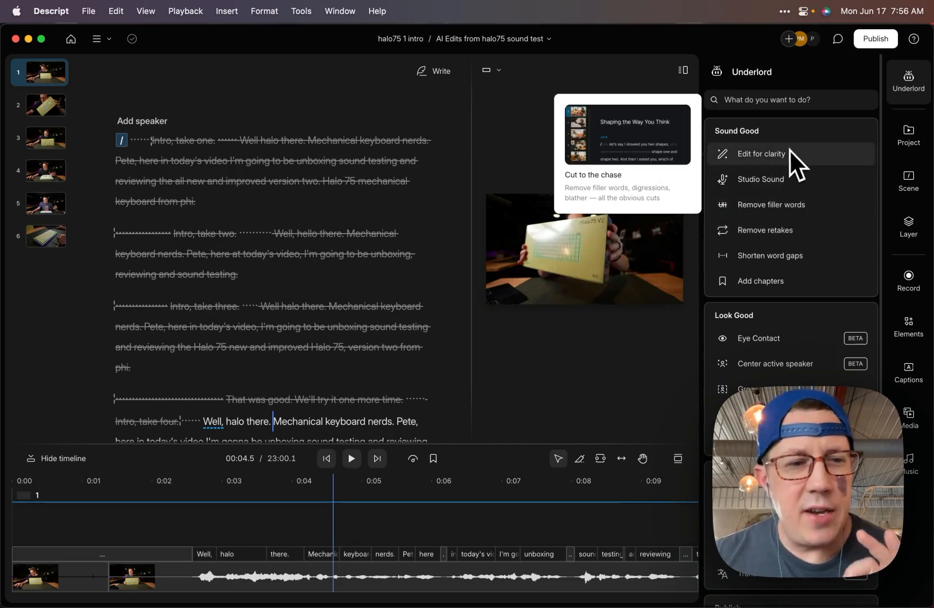
pyautogui.click(755, 206)
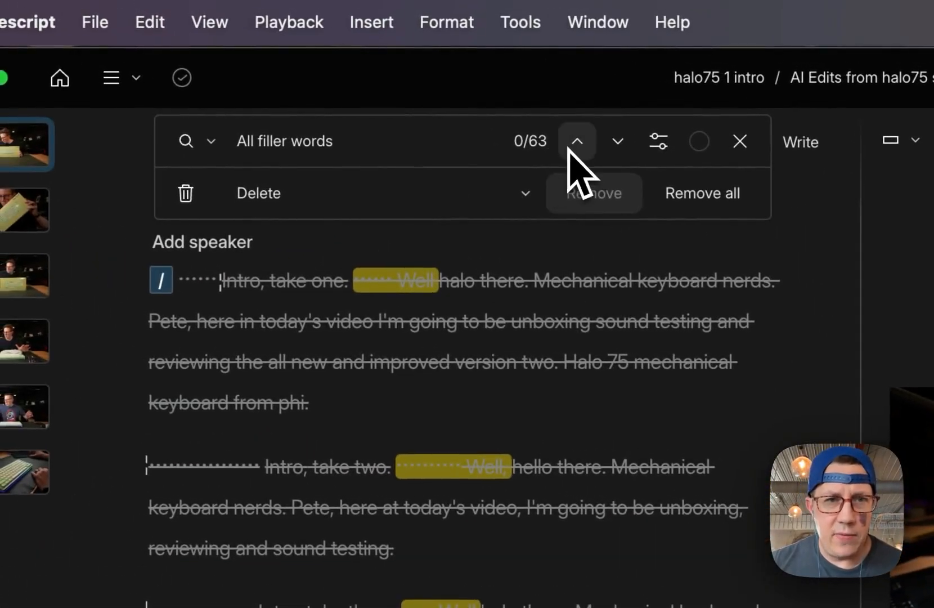
pyautogui.click(571, 149)
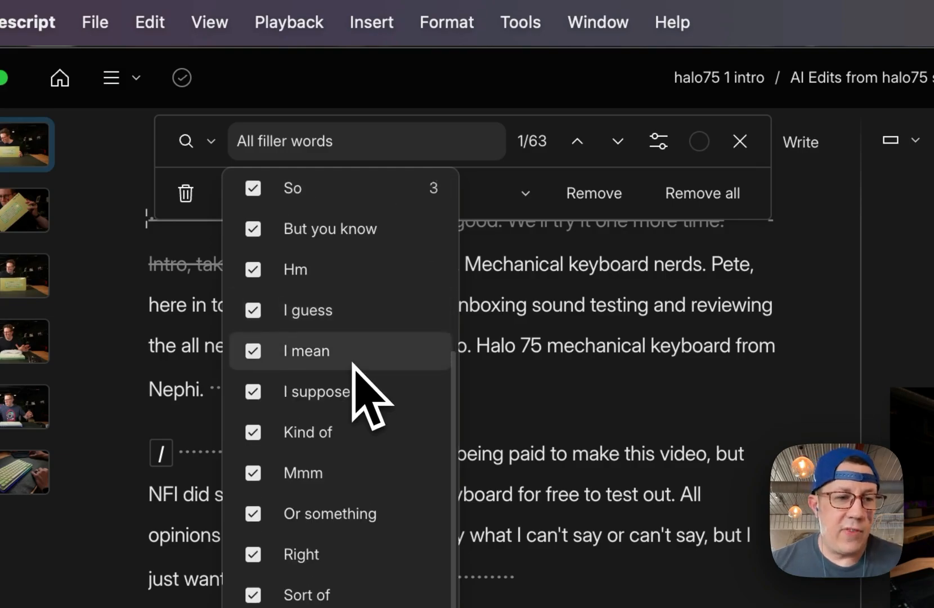
pyautogui.scroll(4, 354, 366)
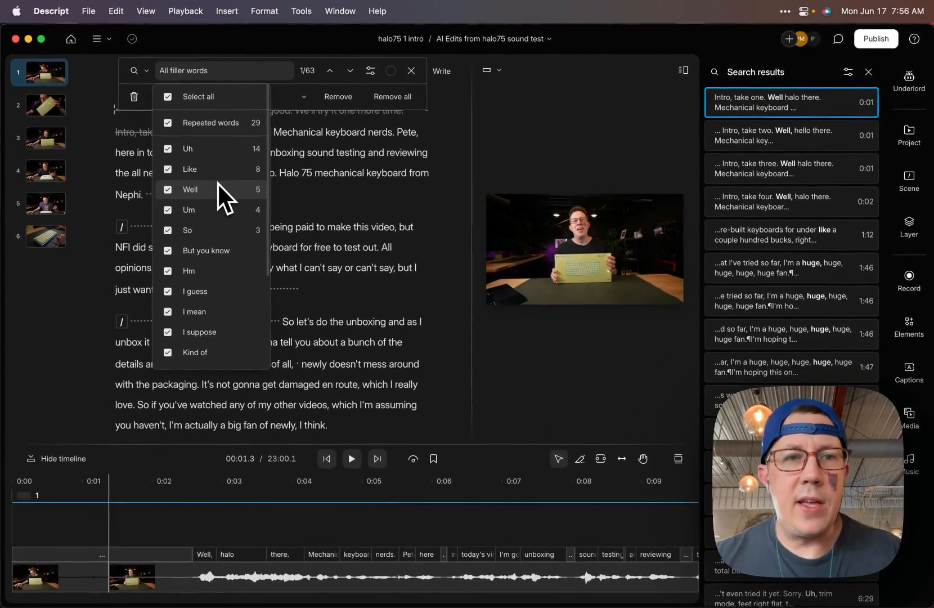
pyautogui.click(915, 82)
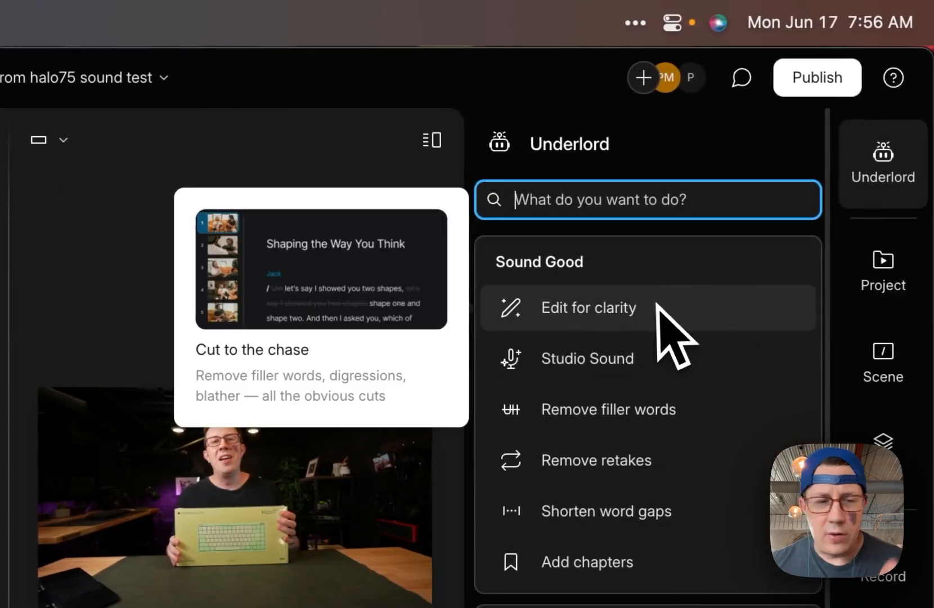
# Step: Run Edit for clarity on the AI-edited script, review the proposed cuts and apply the edits
pyautogui.click(656, 307)
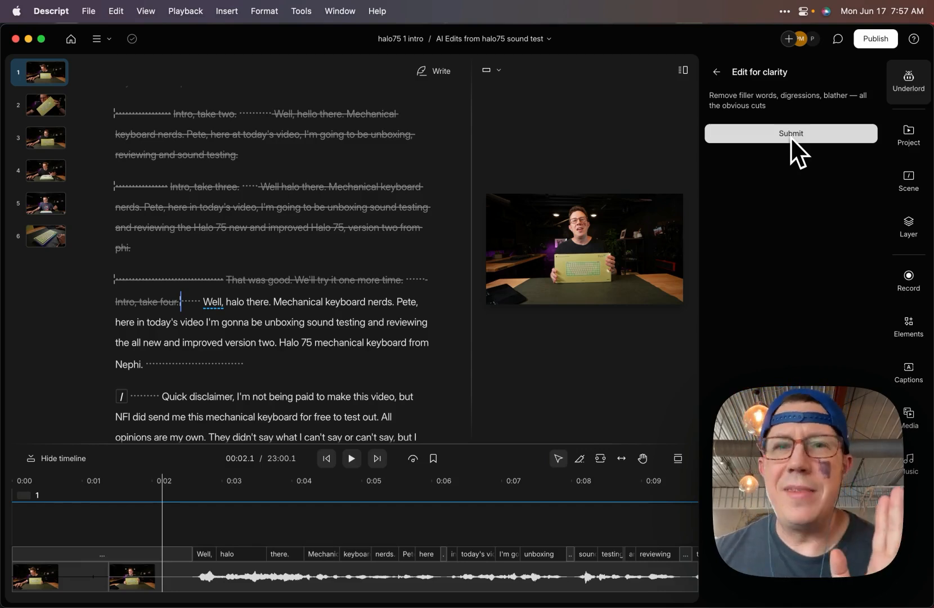
pyautogui.click(791, 135)
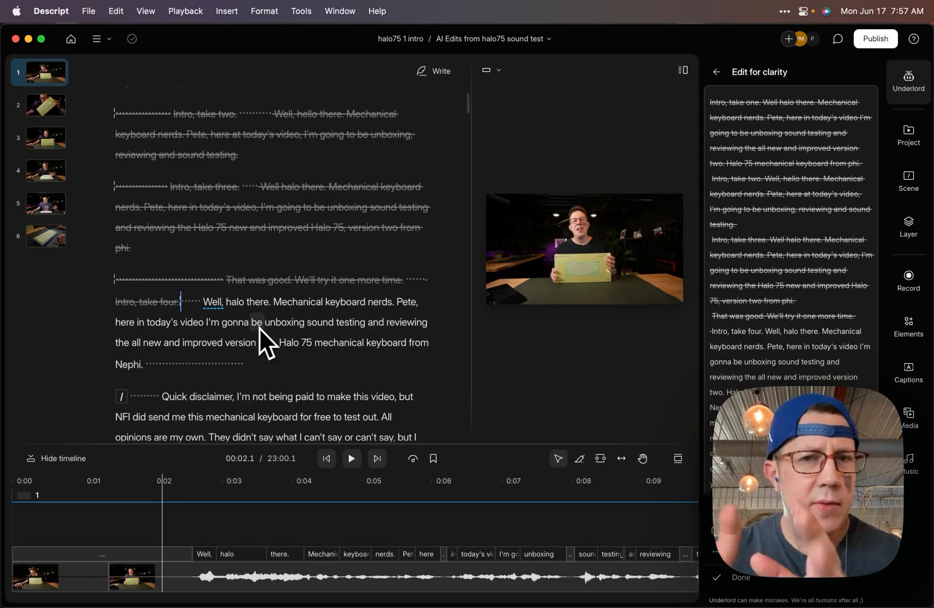
pyautogui.scroll(-10, 778, 346)
pyautogui.scroll(-7, 778, 346)
pyautogui.scroll(1, 778, 346)
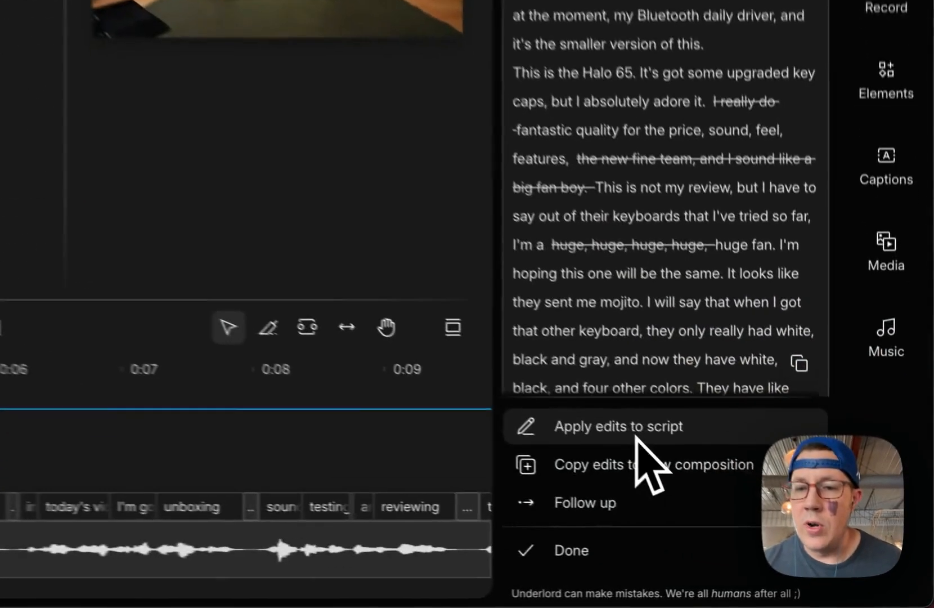
pyautogui.click(777, 512)
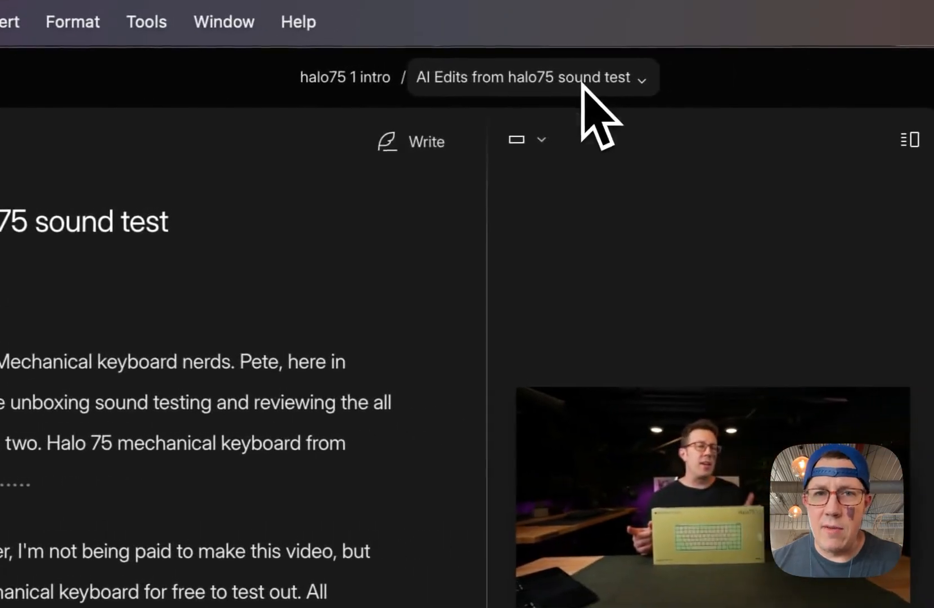
# Step: Rerun Edit for clarity on the version with the struck-out retakes and apply its edits to the script
pyautogui.click(595, 114)
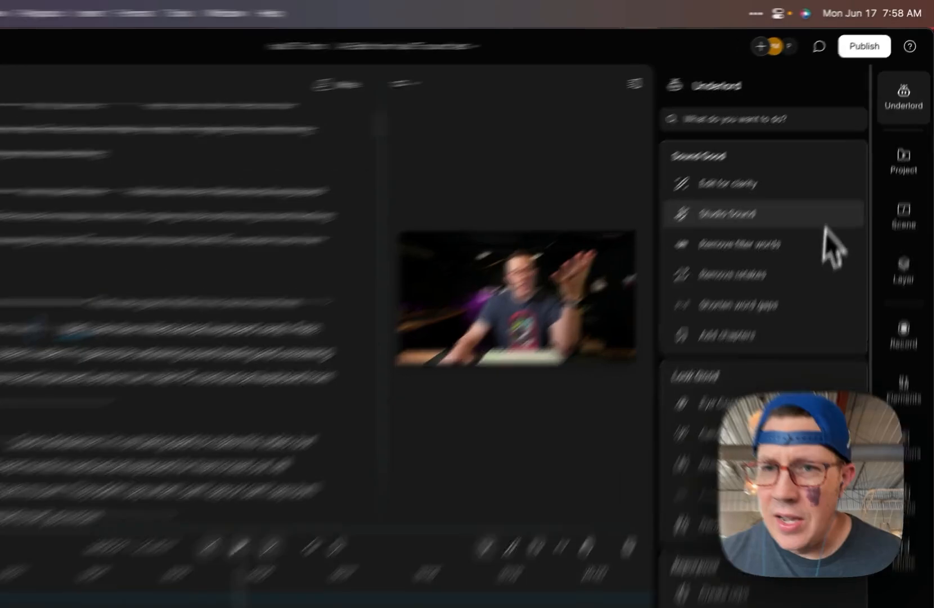
pyautogui.click(762, 154)
pyautogui.click(624, 269)
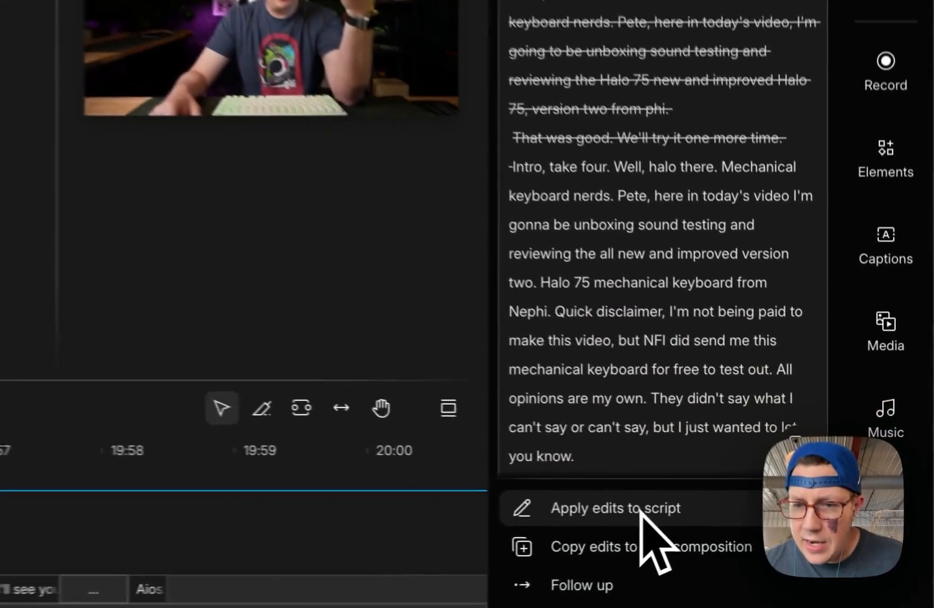
pyautogui.click(778, 508)
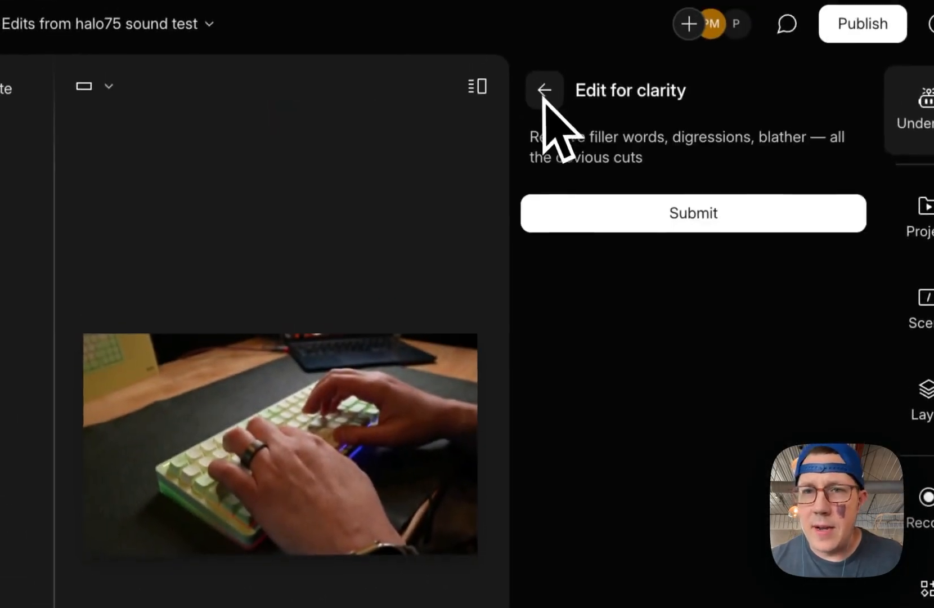
pyautogui.click(544, 90)
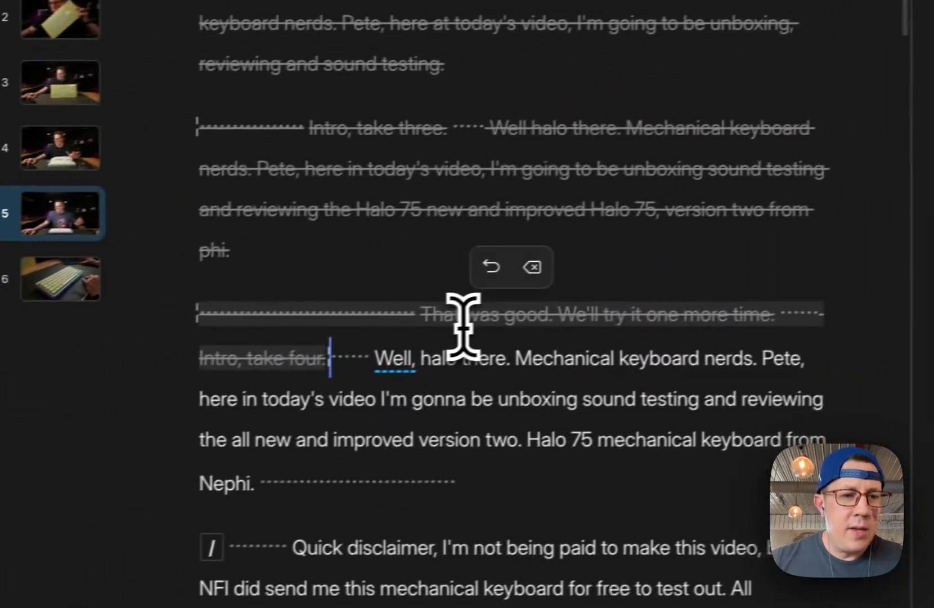
# Step: Restore the struck-out sentence "So if you've watched any of my other videos" in the Unboxing paragraph
pyautogui.scroll(-10, 443, 326)
pyautogui.click(355, 330)
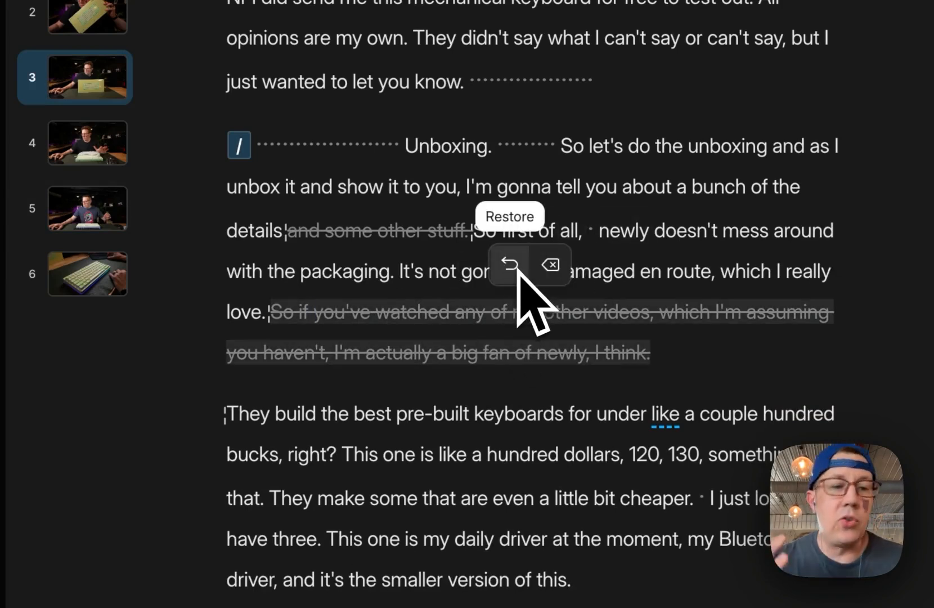
pyautogui.click(510, 265)
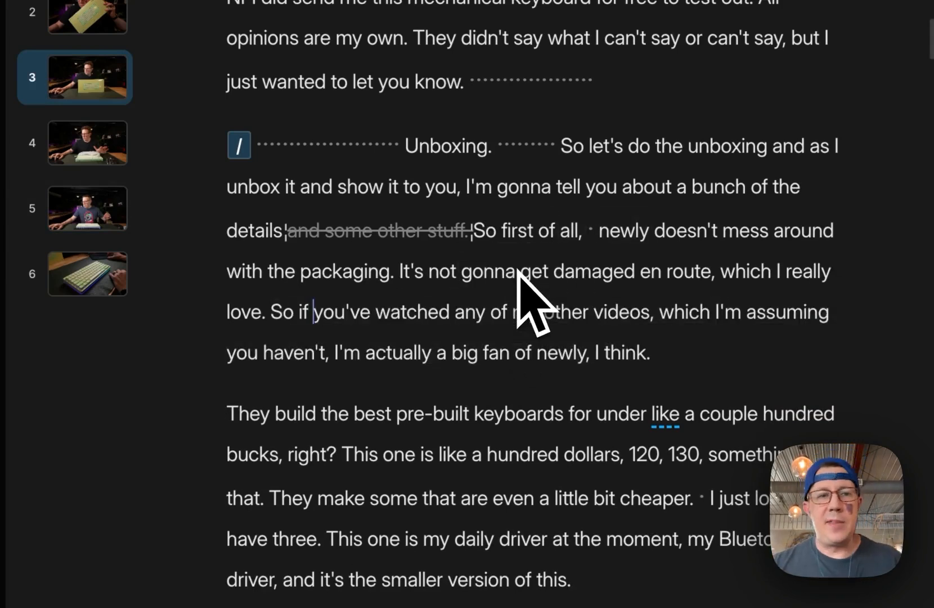
pyautogui.click(239, 308)
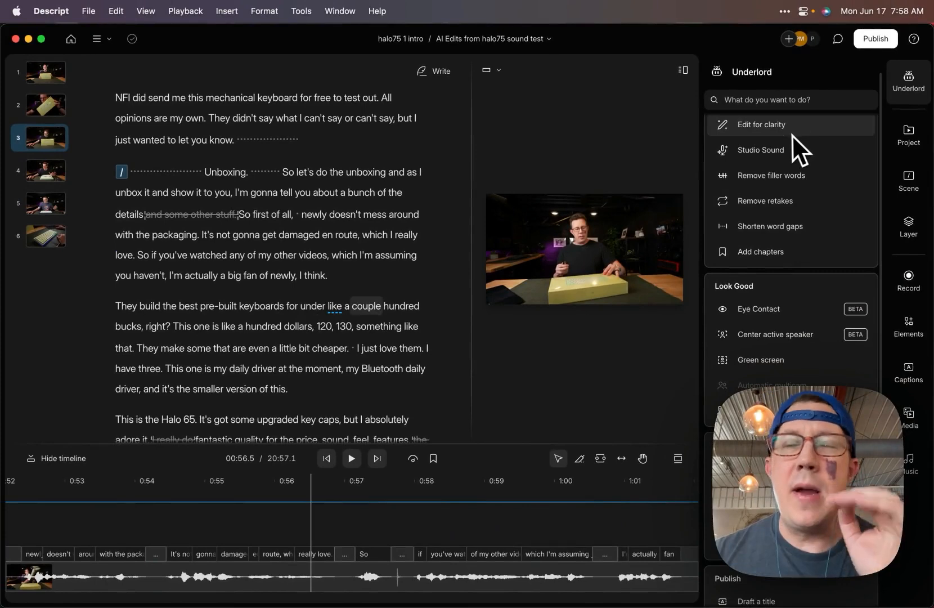
# Step: Switch to the Descript Underlord Demo note in Obsidian, read the Sound good "stack" and return to Descript
pyautogui.scroll(1, 792, 135)
pyautogui.moveTo(760, 239)
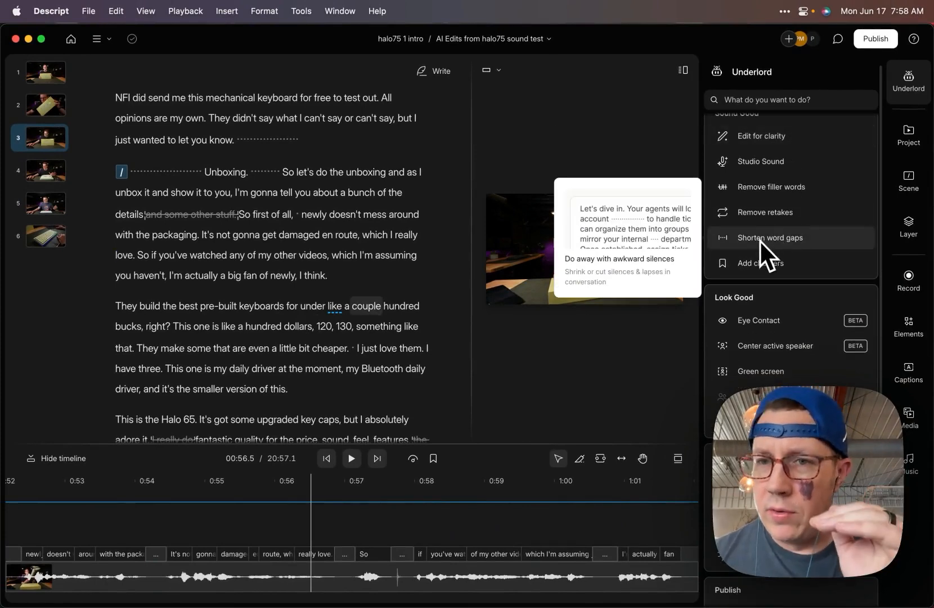
pyautogui.moveTo(765, 219)
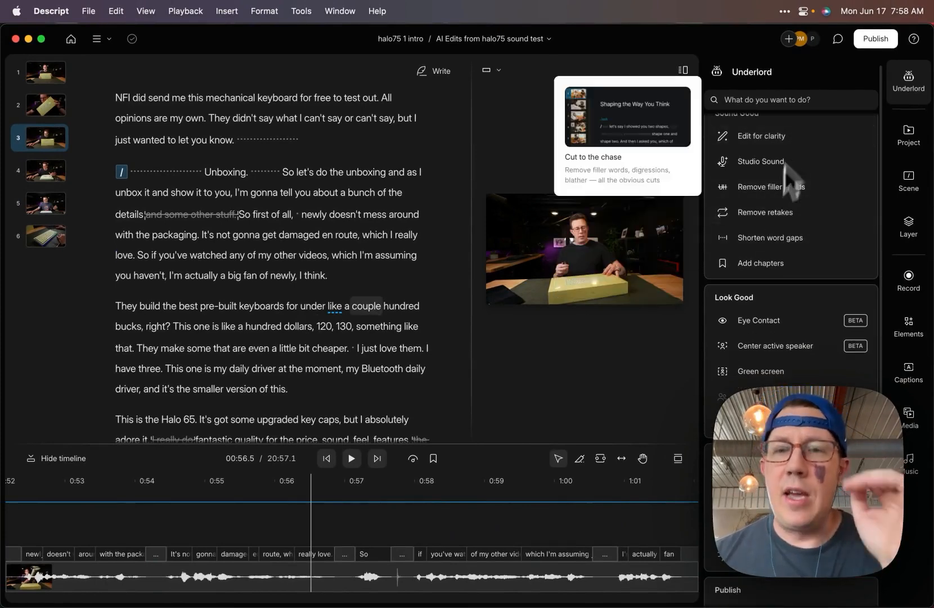
pyautogui.press('super+Tab')
pyautogui.press('super+Tab')
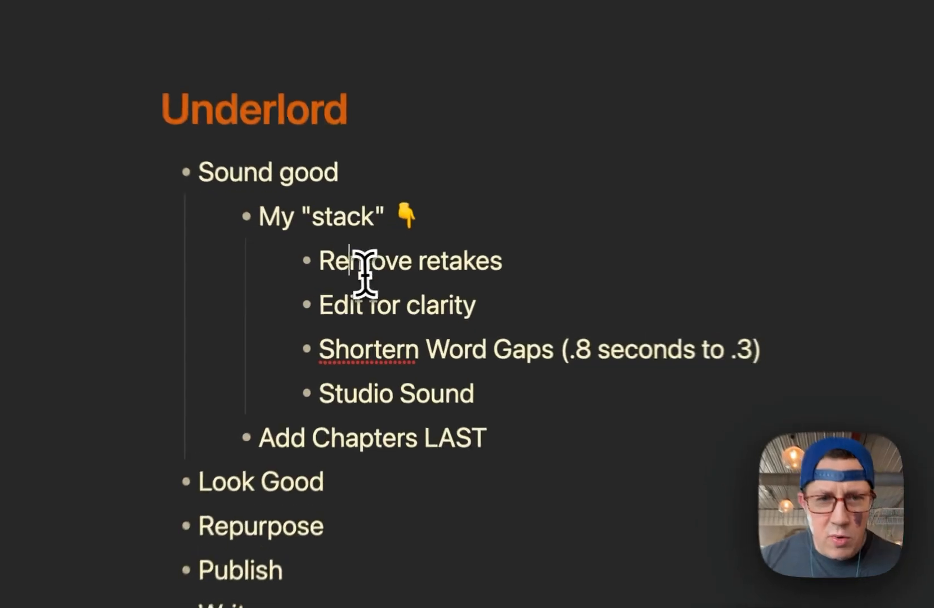
pyautogui.doubleClick(365, 268)
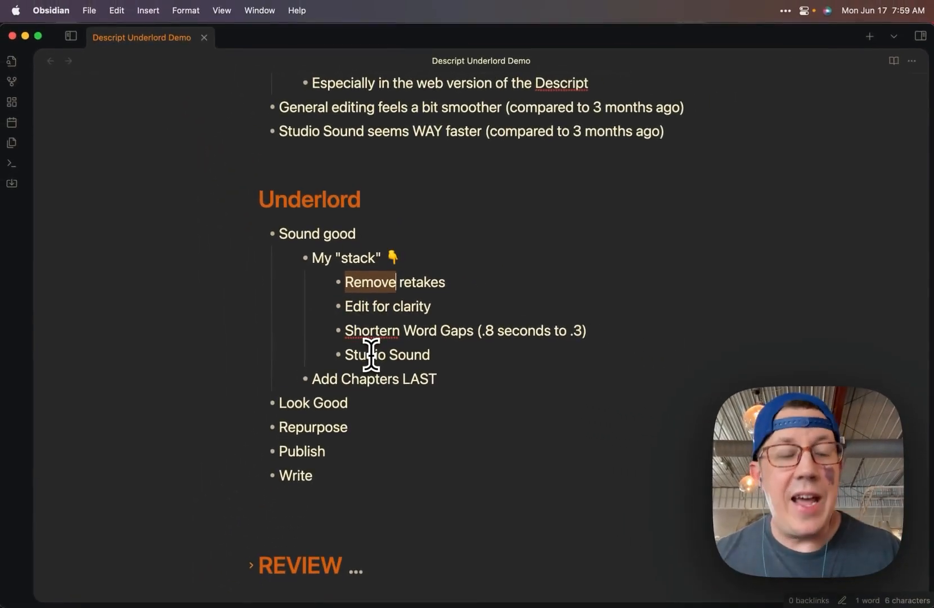
pyautogui.press('super+Tab')
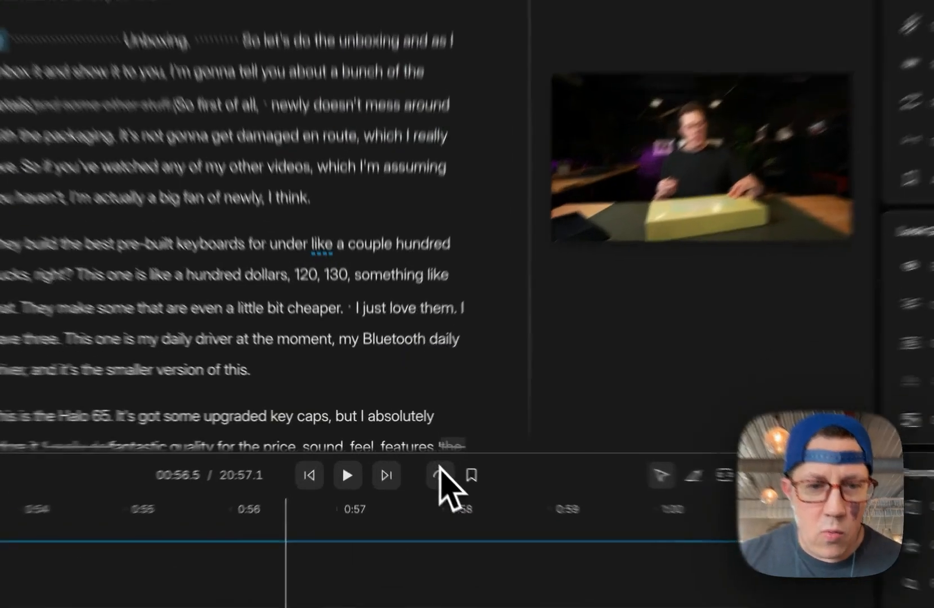
# Step: Shorten all word gaps of 0.9 seconds or more to 0.3 seconds throughout the AI-edited script
pyautogui.click(413, 458)
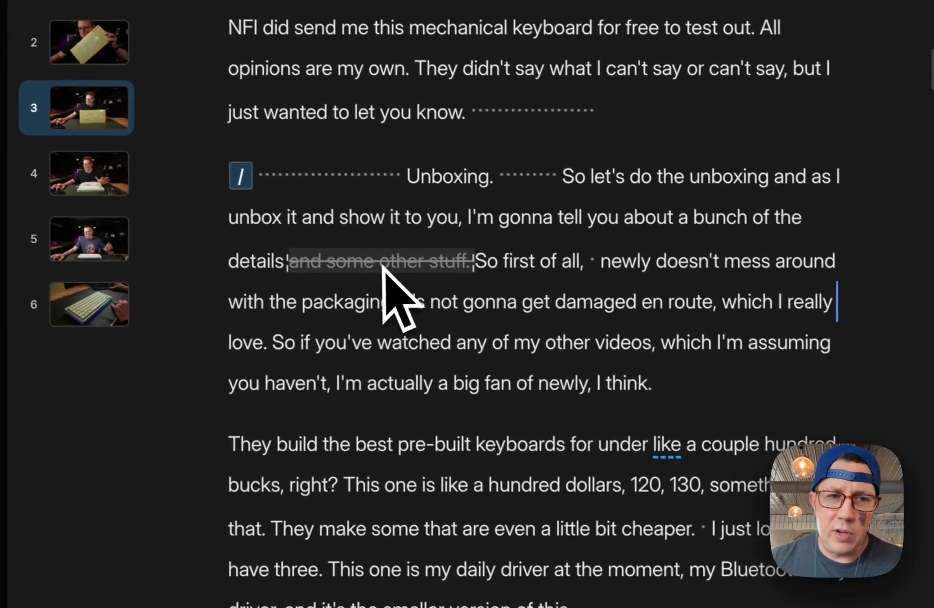
pyautogui.moveTo(25, 7)
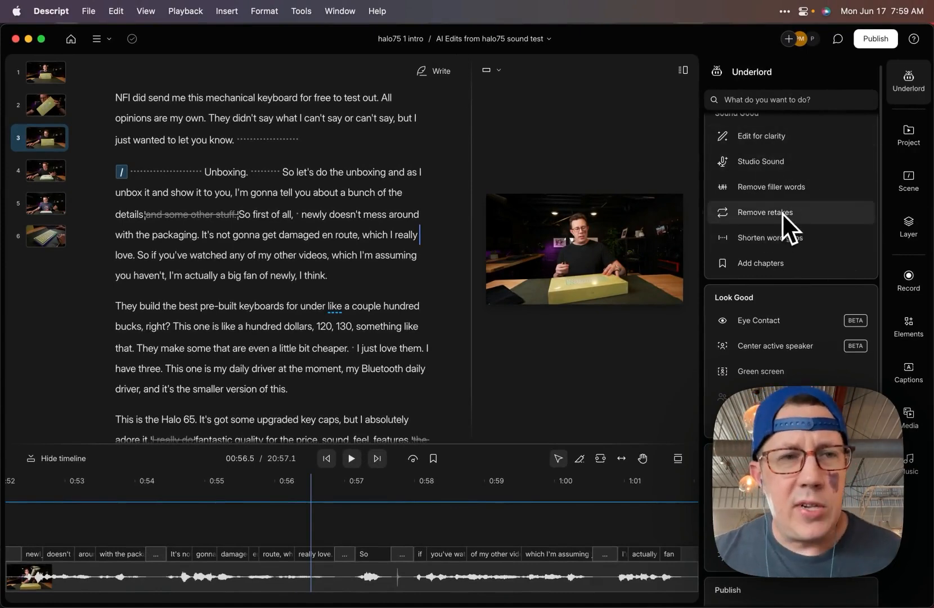
pyautogui.moveTo(782, 212)
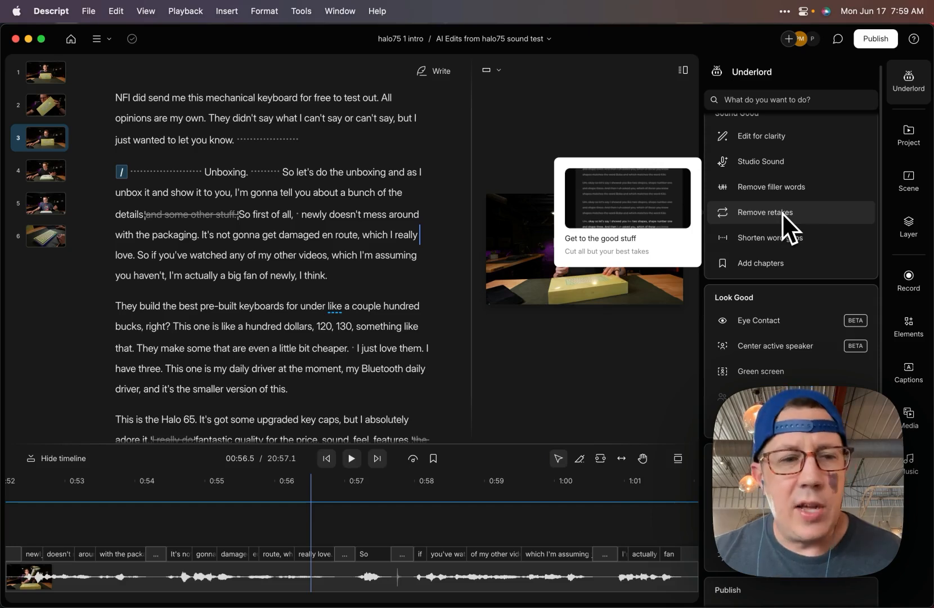
pyautogui.moveTo(765, 138)
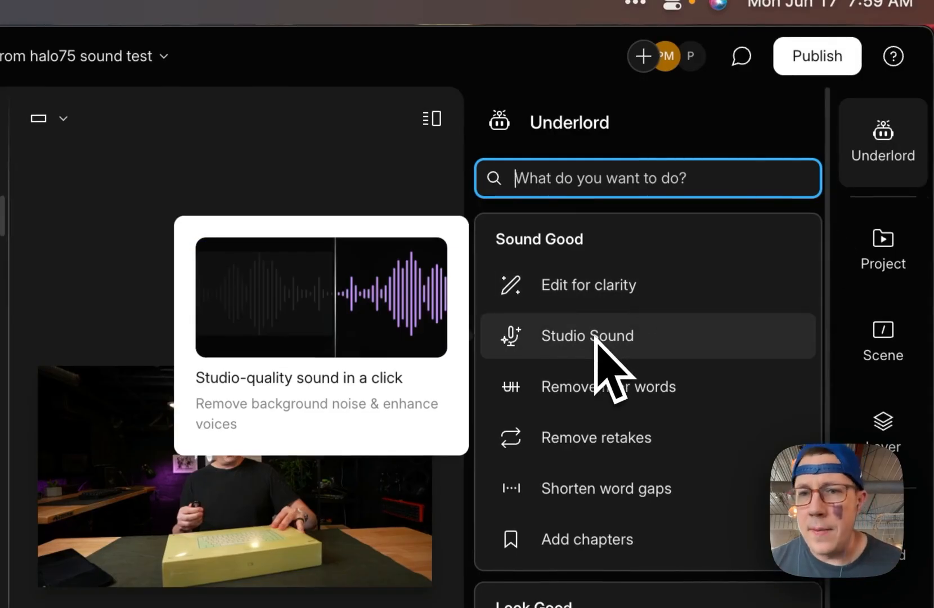
pyautogui.click(603, 467)
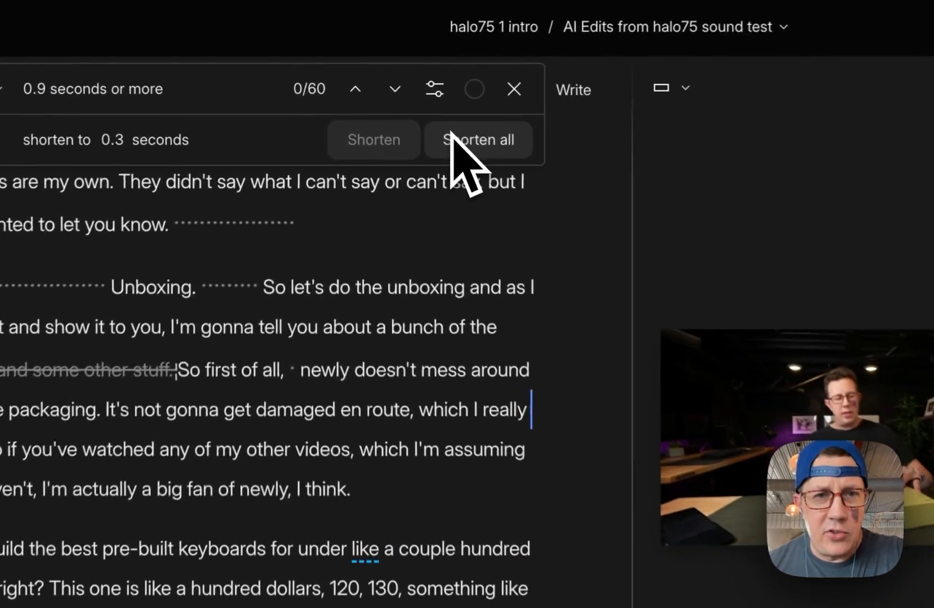
pyautogui.click(382, 96)
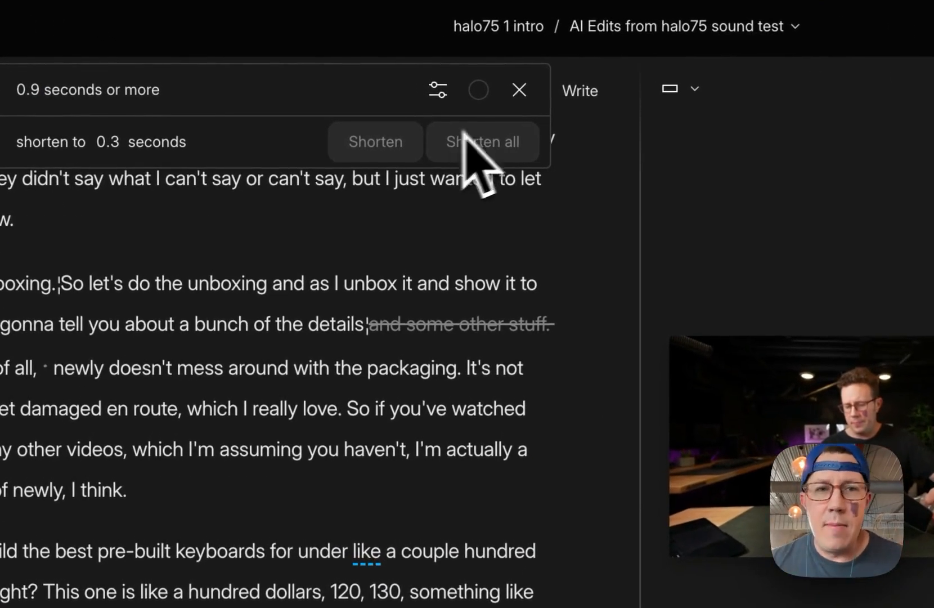
pyautogui.click(521, 91)
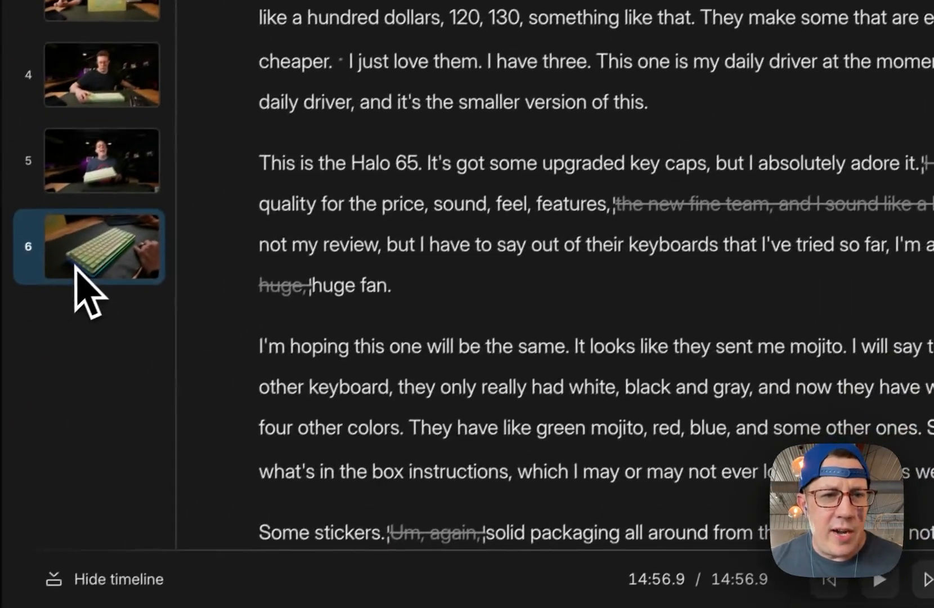
# Step: Look over the options of scene 6 and the project's source files, including halo75 sound test.mov, and return to Underlord
pyautogui.click(75, 269)
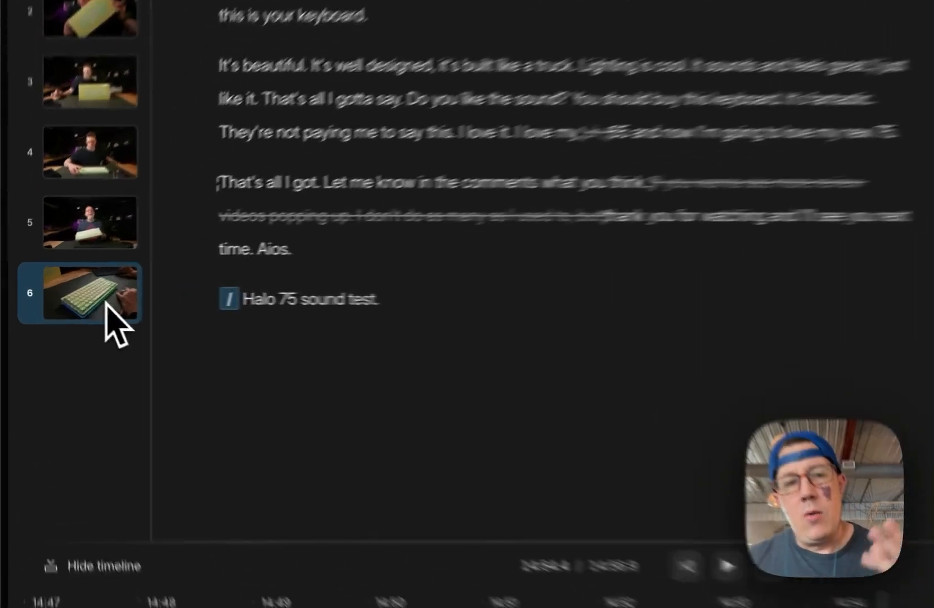
pyautogui.rightClick(66, 297)
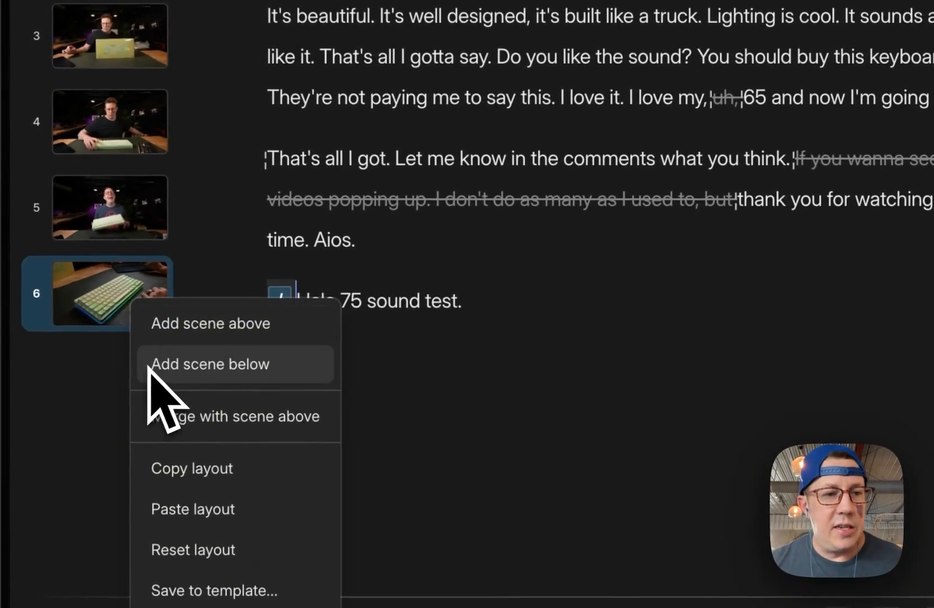
pyautogui.click(74, 309)
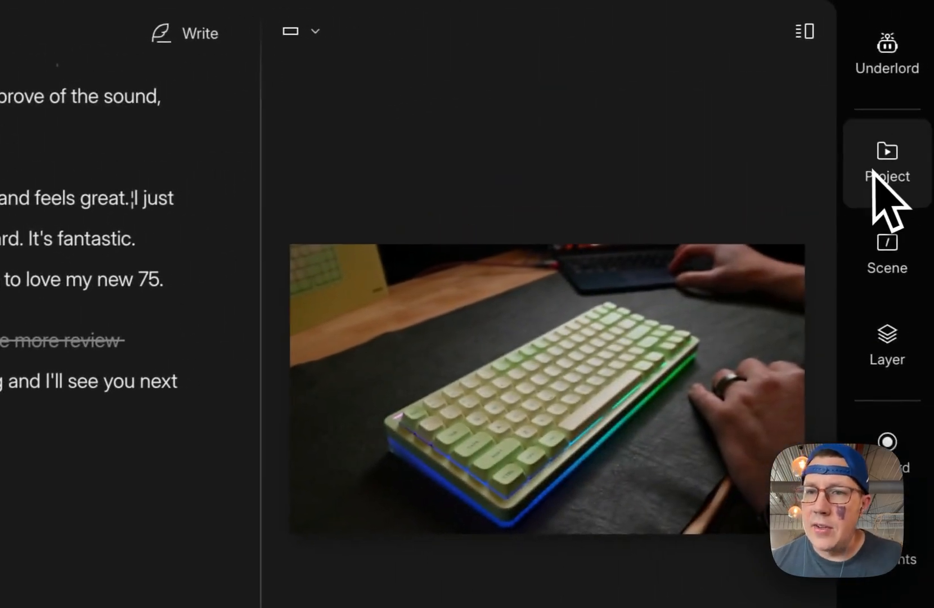
pyautogui.click(874, 172)
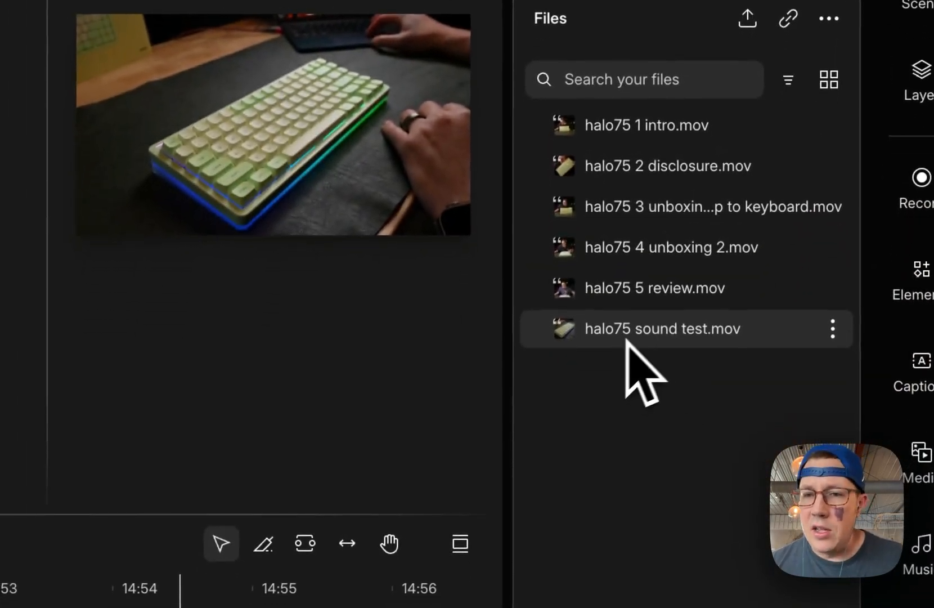
pyautogui.moveTo(671, 333); pyautogui.dragTo(96, 292)
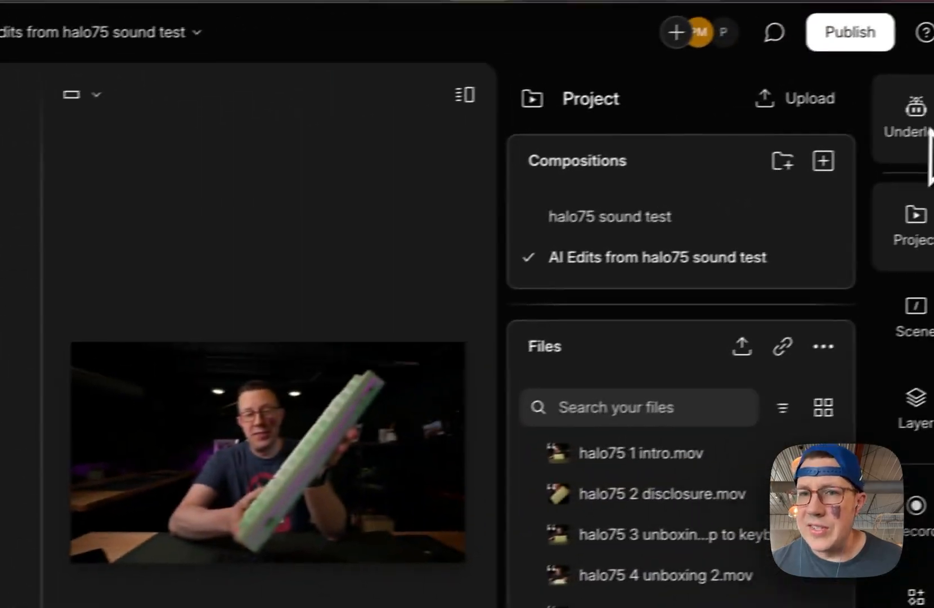
pyautogui.click(921, 118)
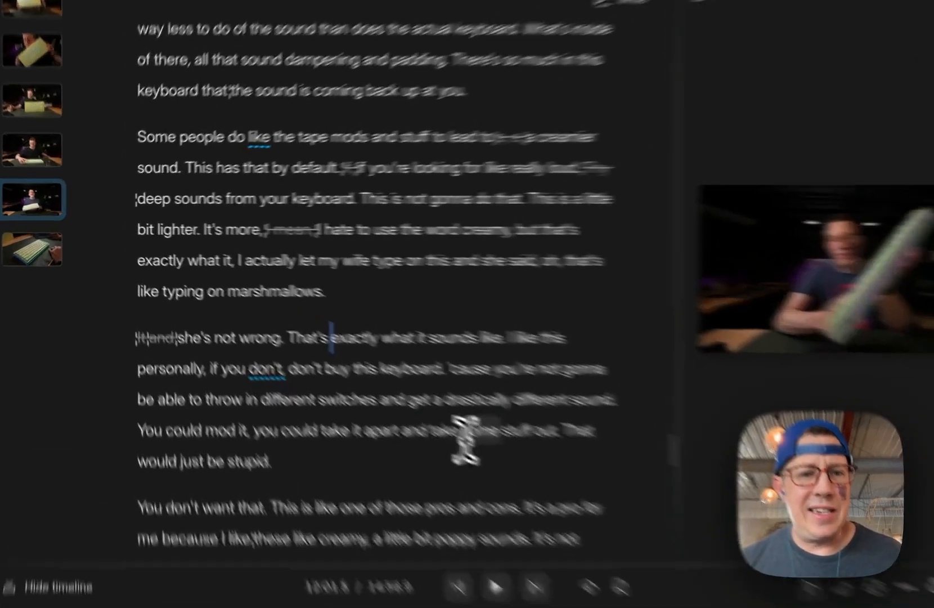
# Step: Look through the script of the AI-edited composition by visiting scenes 1, 3 and 4
pyautogui.moveTo(335, 356); pyautogui.dragTo(334, 315)
pyautogui.moveTo(660, 498); pyautogui.dragTo(645, 495)
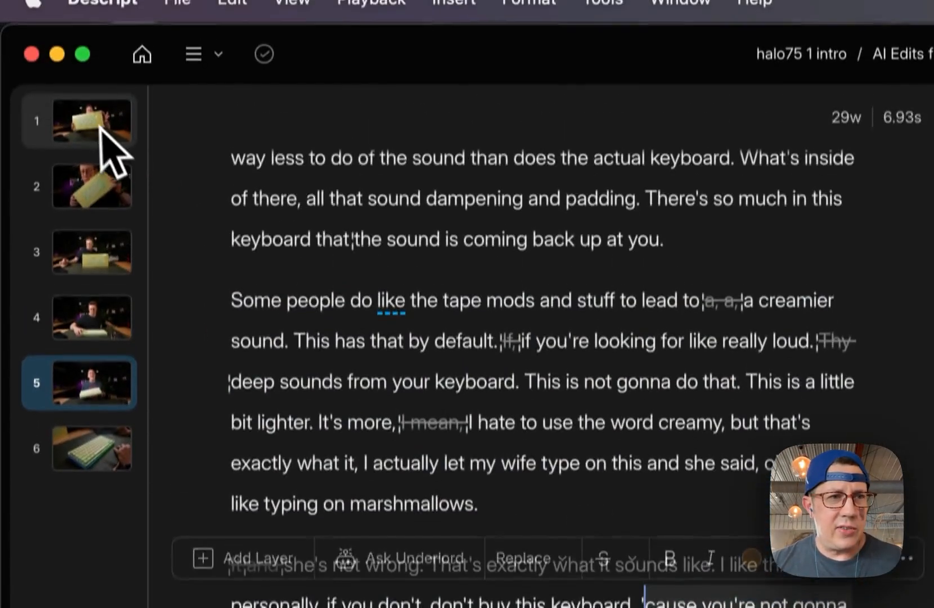
pyautogui.click(103, 126)
pyautogui.click(104, 264)
pyautogui.click(98, 129)
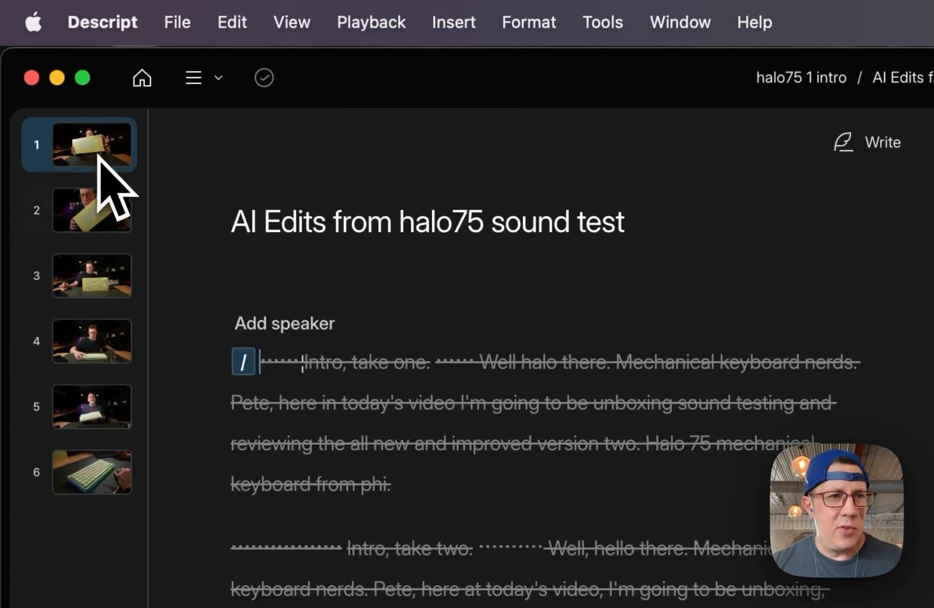
pyautogui.click(101, 281)
pyautogui.click(100, 351)
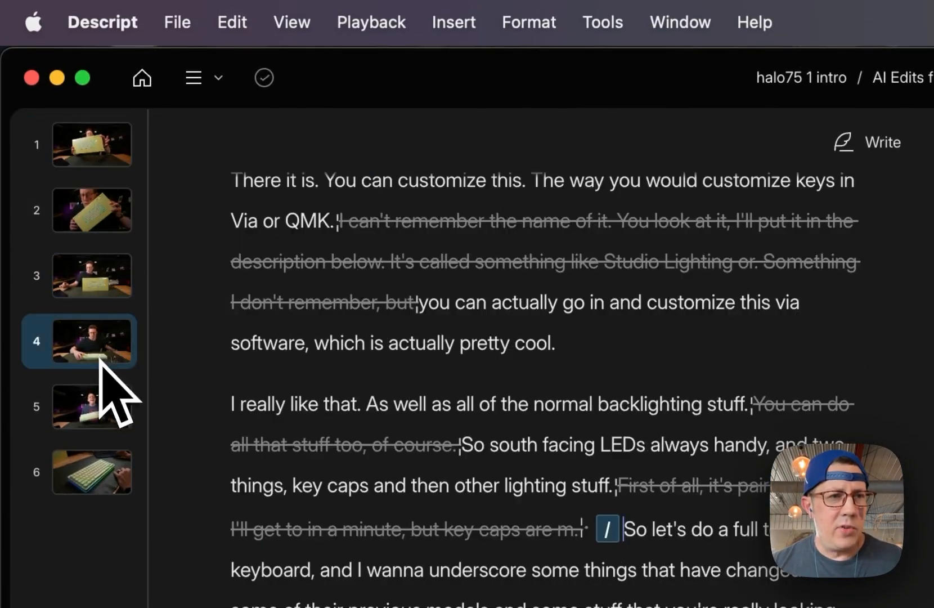
# Step: Try to move scene 4 to another place in the scene order
pyautogui.moveTo(36, 161); pyautogui.dragTo(79, 254)
pyautogui.moveTo(346, 187); pyautogui.dragTo(685, 568)
pyautogui.moveTo(645, 484); pyautogui.dragTo(579, 512)
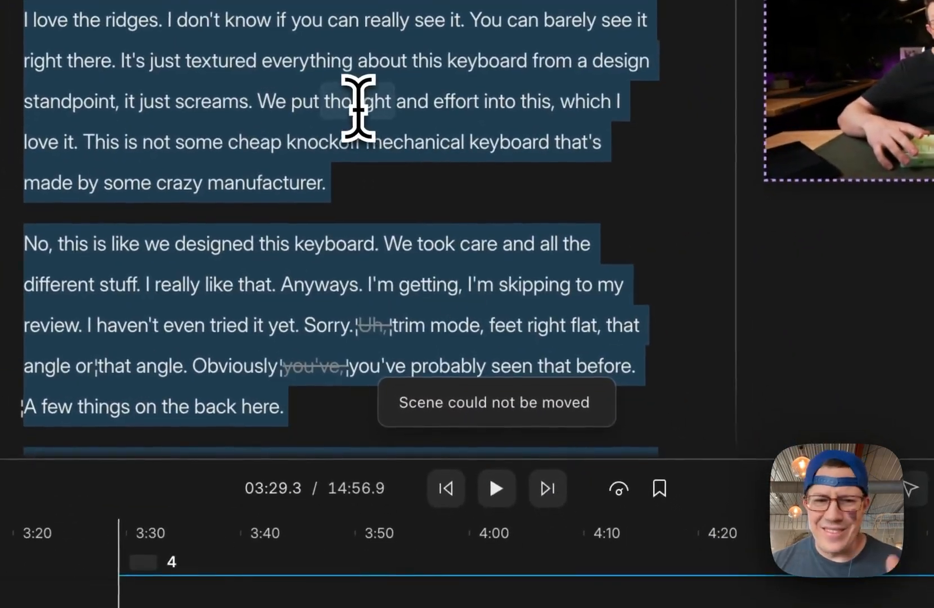
pyautogui.click(358, 107)
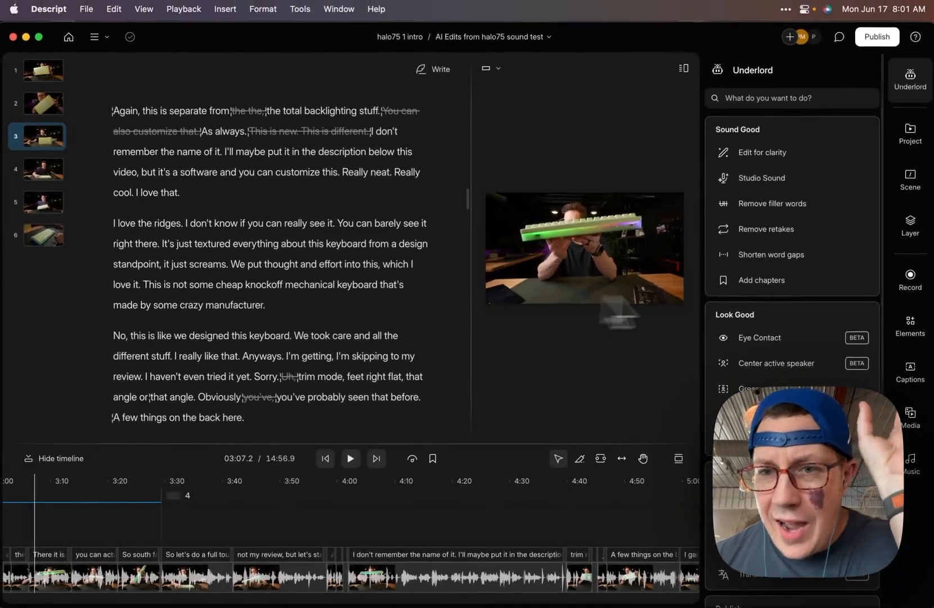
# Step: Generate chapters for the AI-edited composition with Add chapters, setting the number to Auto, and review the suggestions
pyautogui.moveTo(788, 288)
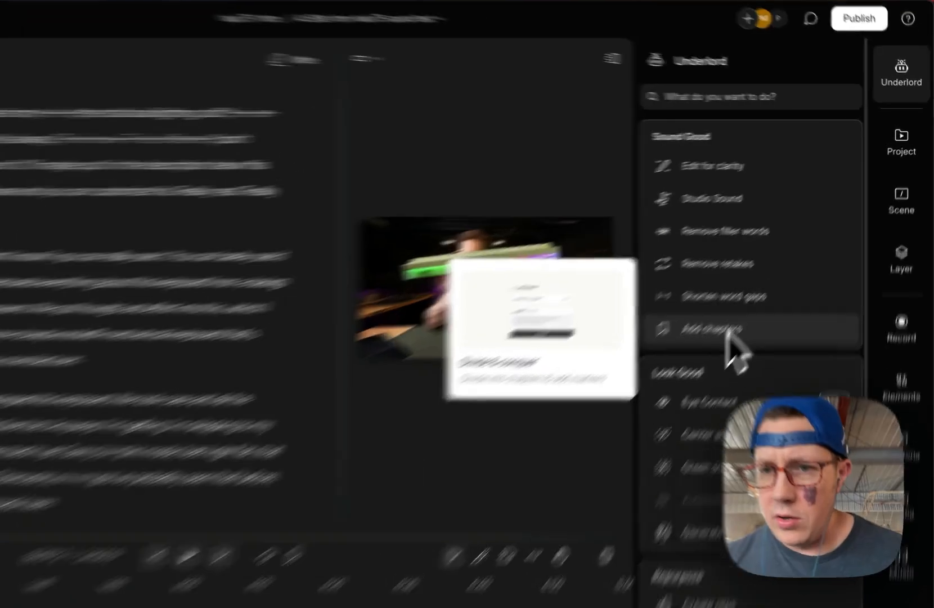
pyautogui.click(772, 282)
pyautogui.click(791, 149)
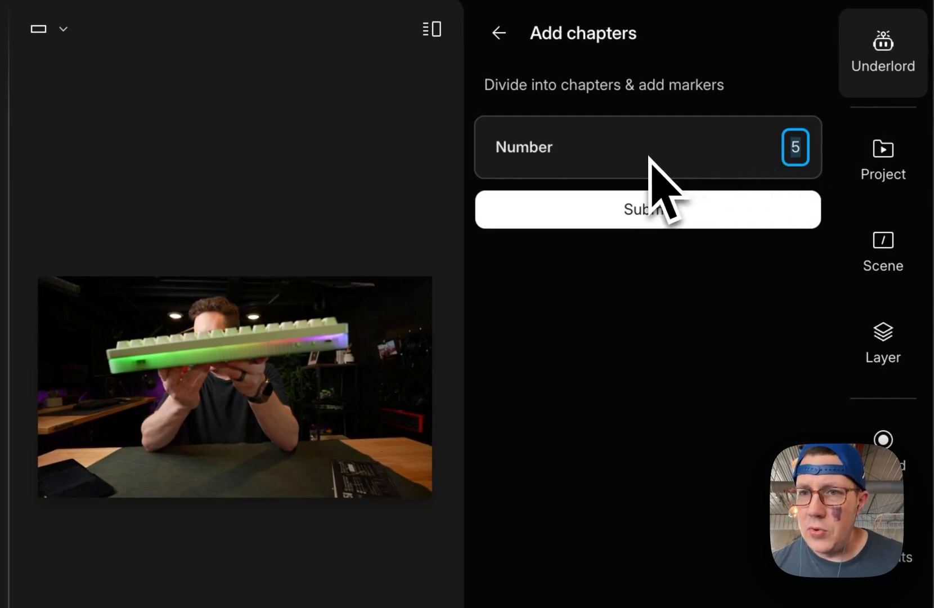
pyautogui.press('BackSpace')
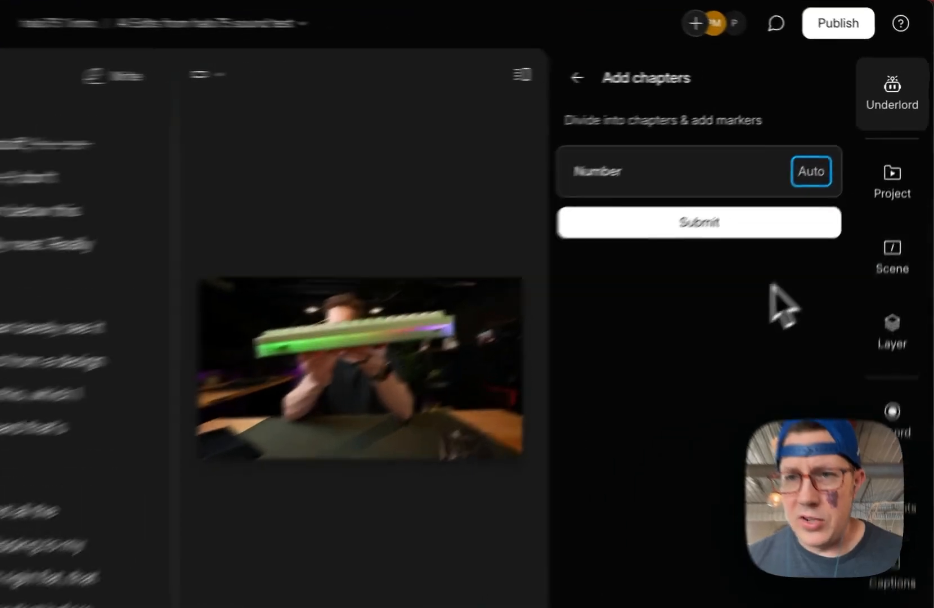
pyautogui.click(814, 207)
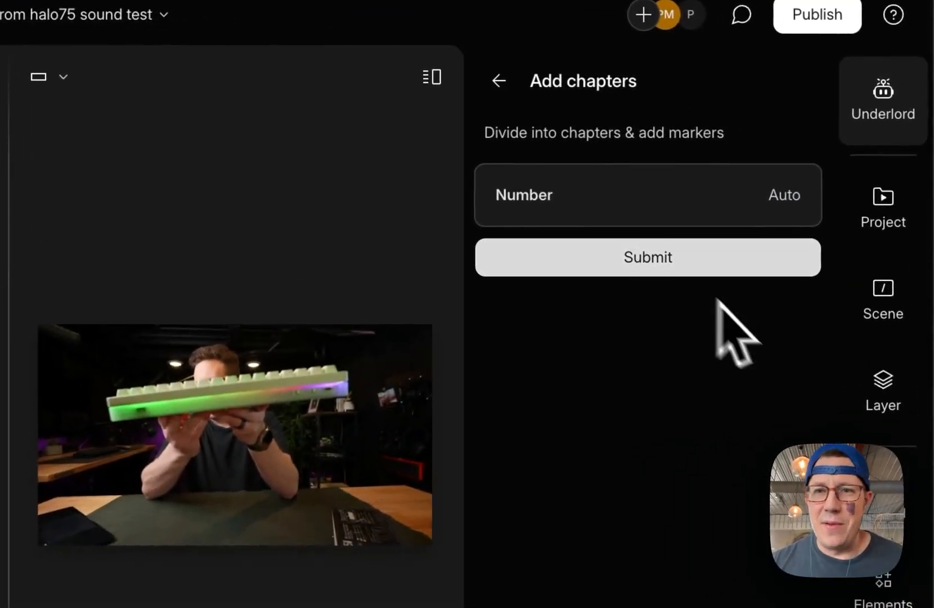
pyautogui.click(671, 264)
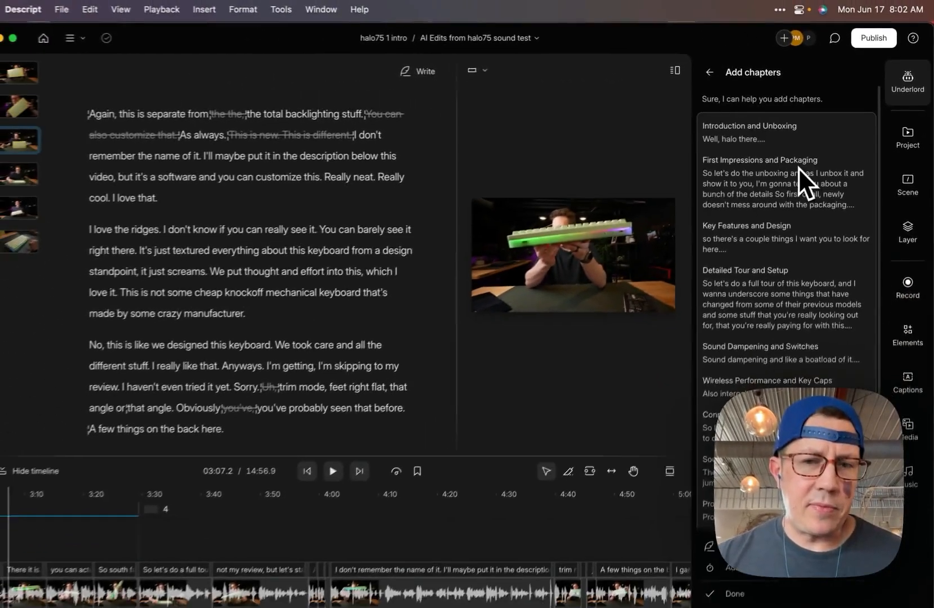
pyautogui.scroll(-4, 758, 208)
pyautogui.scroll(3, 757, 208)
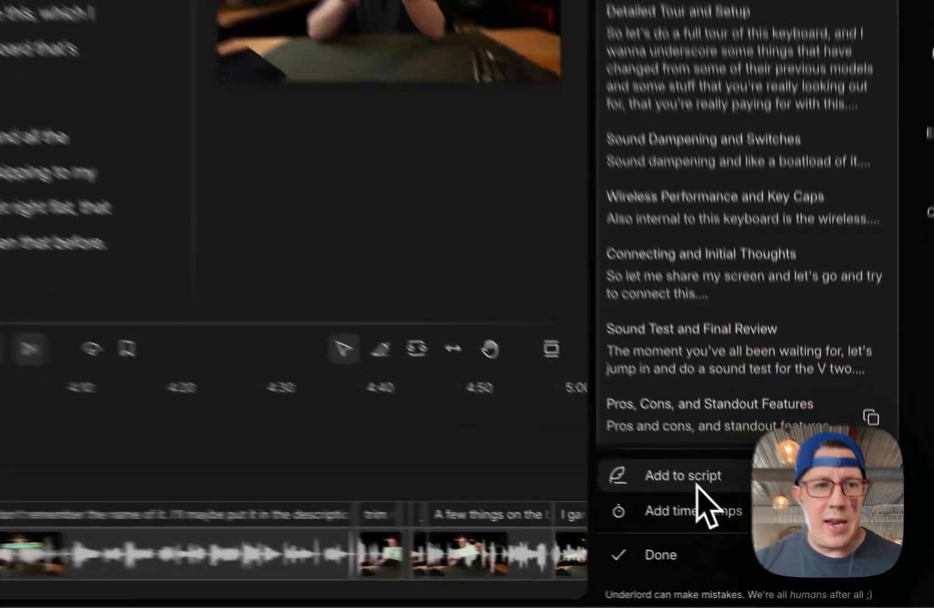
# Step: Add the generated chapters to the script as markers and undo that addition
pyautogui.click(765, 536)
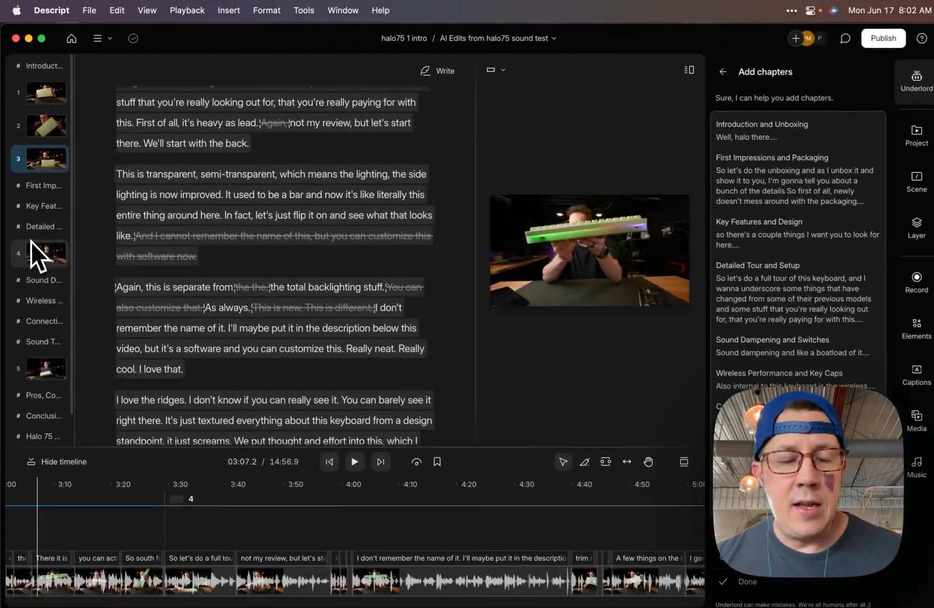
pyautogui.press('super+z')
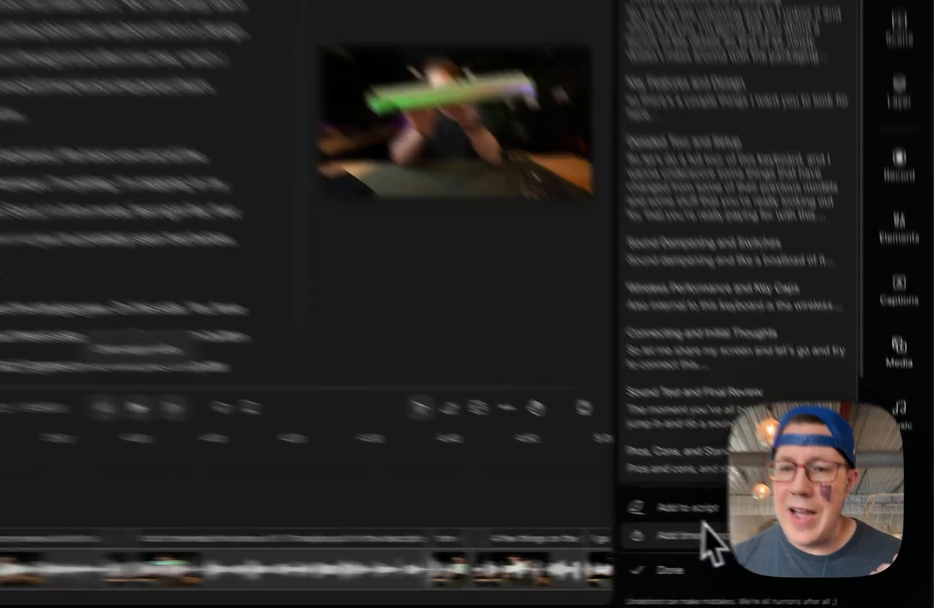
# Step: Add timestamps to the generated chapter list and read through the timestamped entries
pyautogui.click(763, 553)
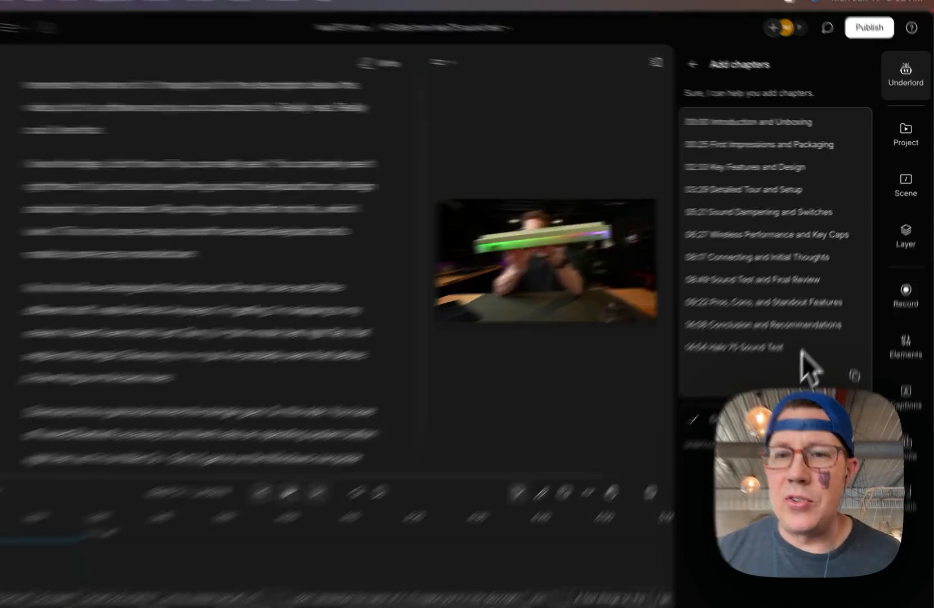
pyautogui.moveTo(803, 353); pyautogui.dragTo(668, 111)
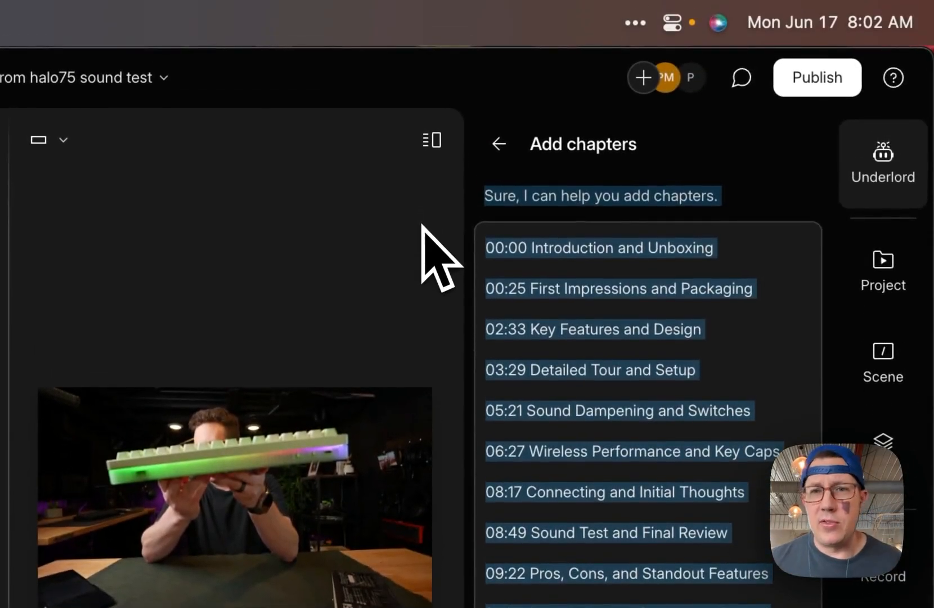
pyautogui.click(617, 333)
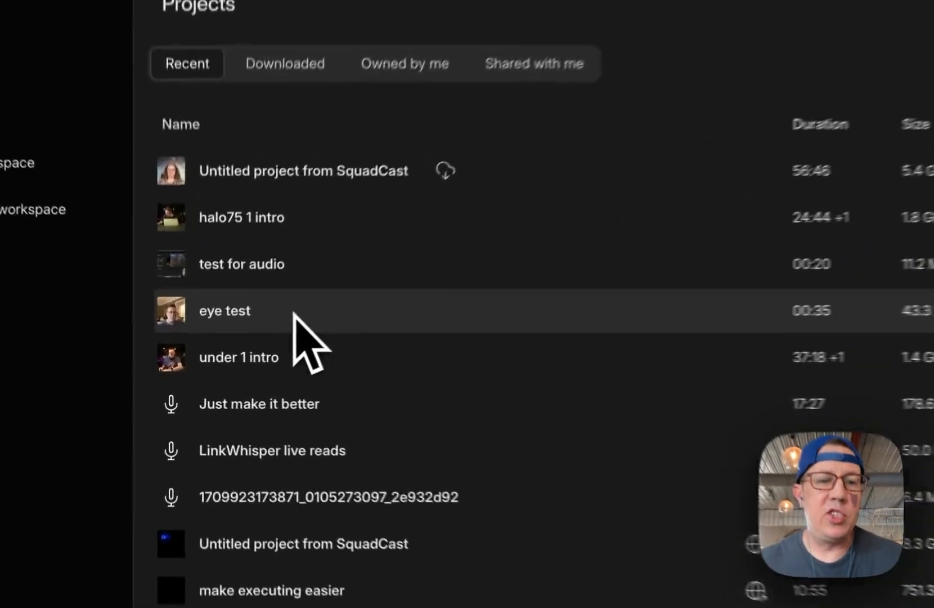
# Step: Open the eye test project and enlarge its video preview by narrowing the script area
pyautogui.click(253, 347)
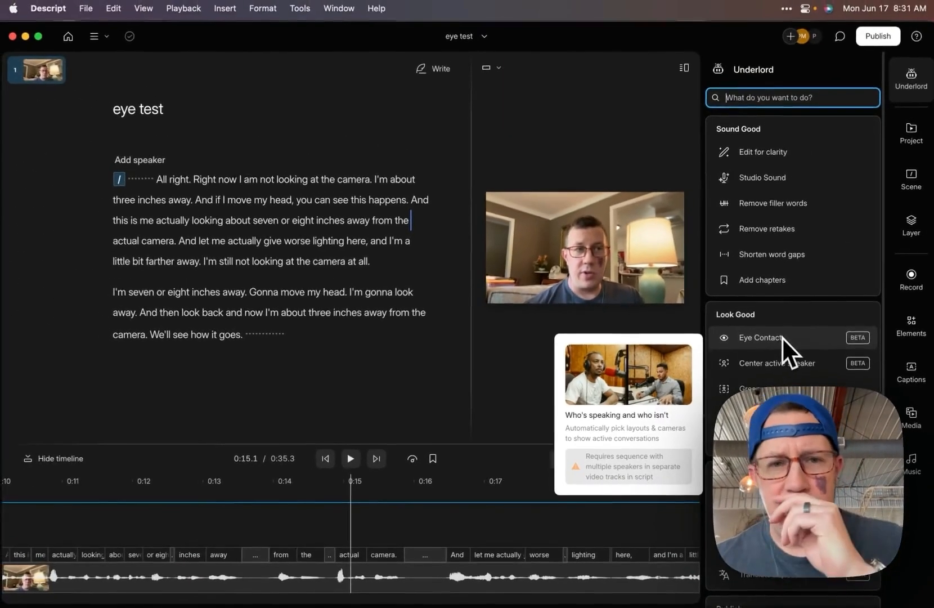
pyautogui.moveTo(471, 200); pyautogui.dragTo(161, 200)
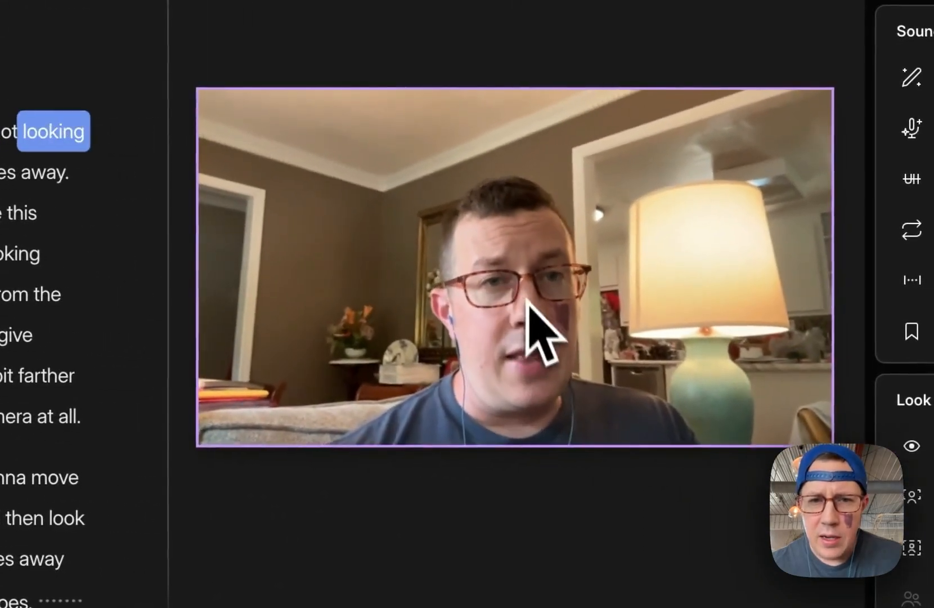
# Step: Play the eye test footage and examine where the speaker's eyes are looking
pyautogui.click(522, 310)
pyautogui.press('space')
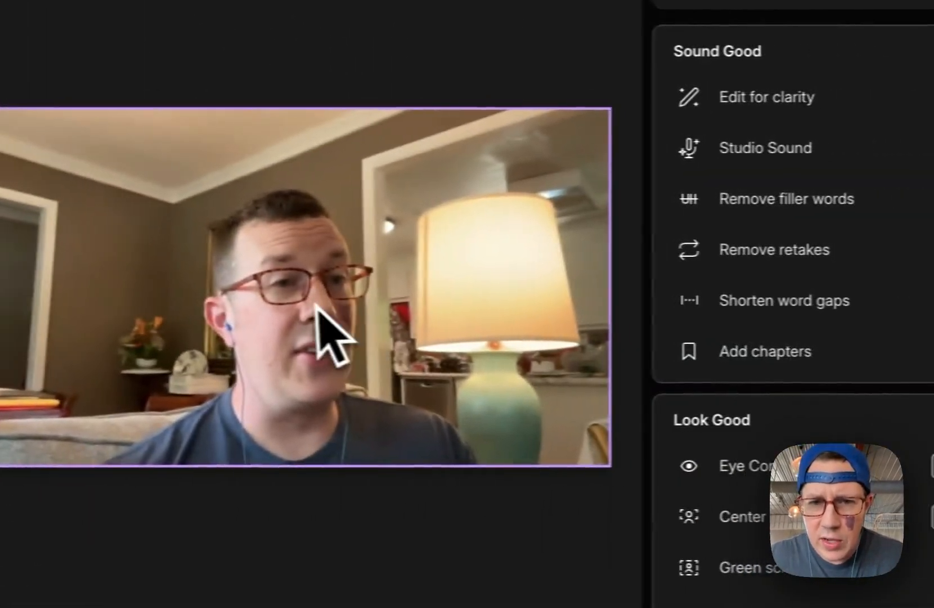
pyautogui.click(313, 304)
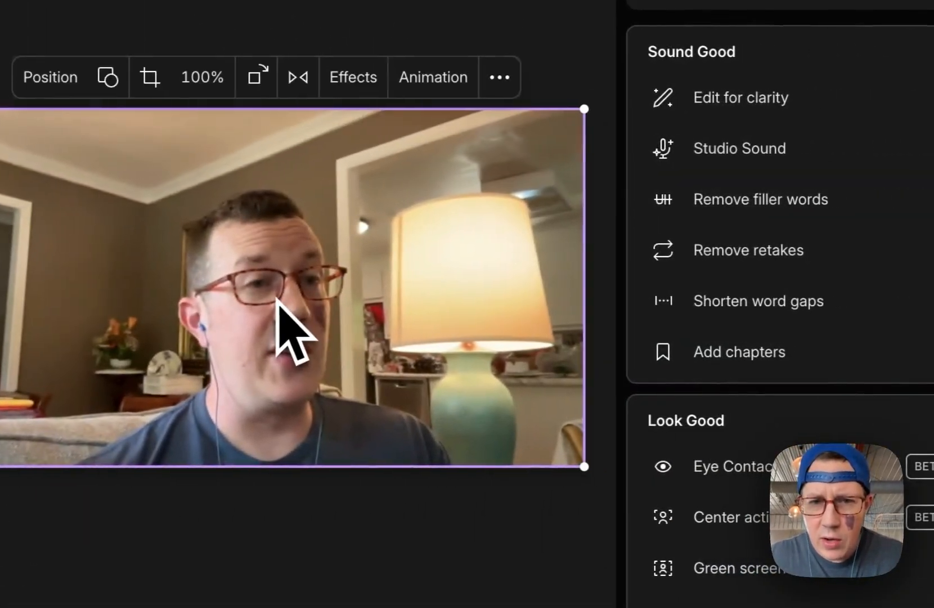
pyautogui.press('space')
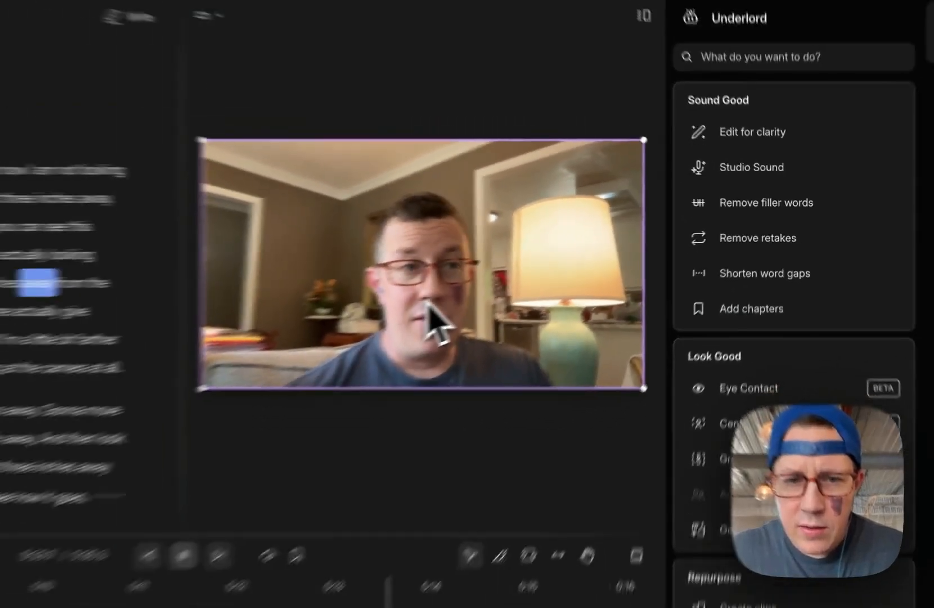
pyautogui.press('space')
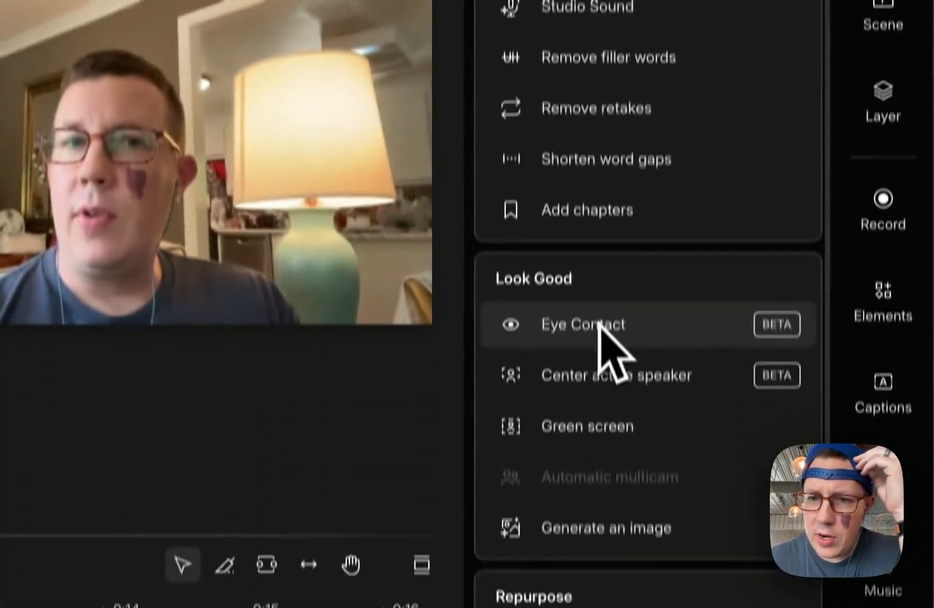
# Step: Apply Eye Contact to the eye test clip
pyautogui.click(603, 339)
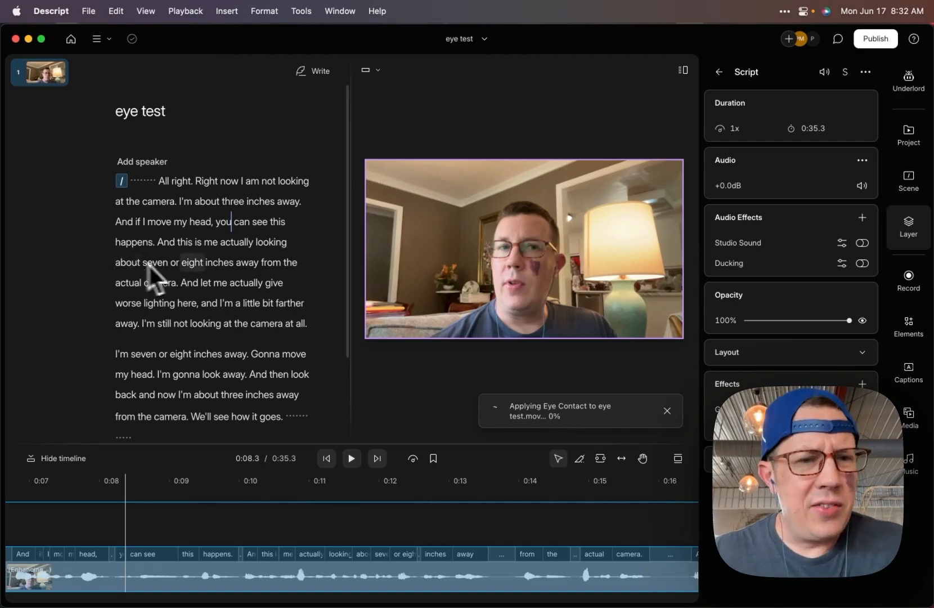
pyautogui.scroll(-3, 141, 263)
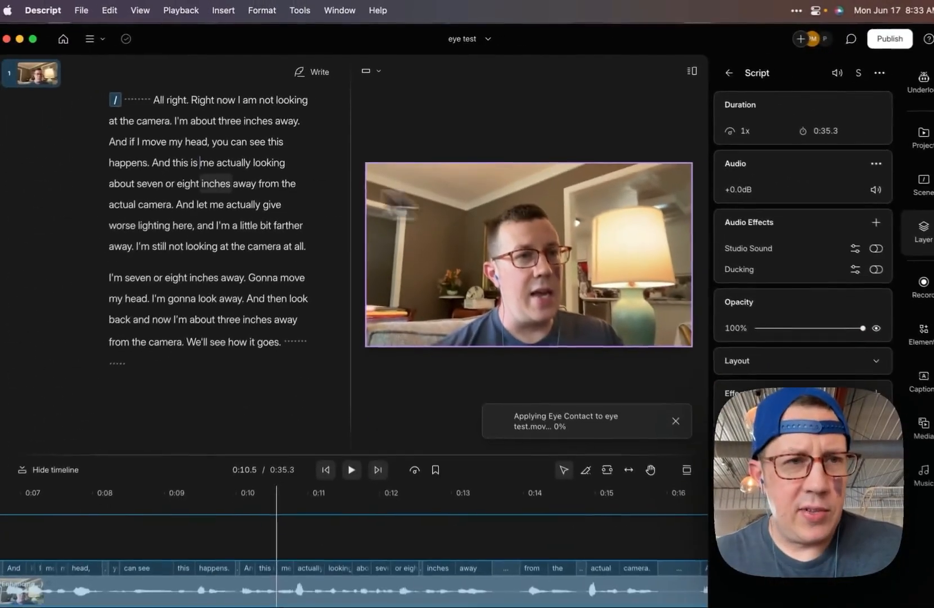
# Step: Switch to Chrome and close the YouTube and other extra tabs, leaving the Untitled project from SquadCast open
pyautogui.hotkey('ctrl', 'Up')
pyautogui.click(225, 236)
pyautogui.press('super+w')
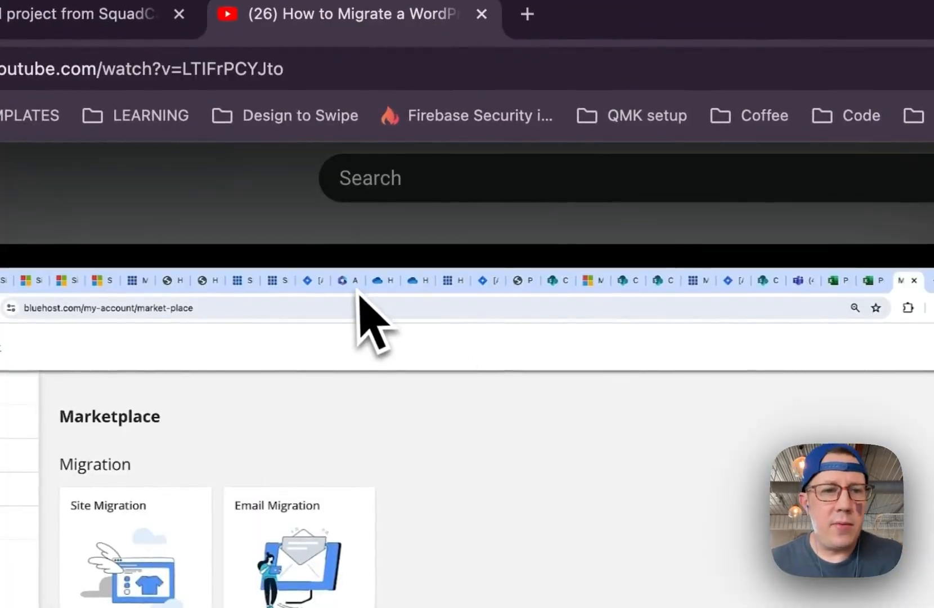
pyautogui.press('super+w')
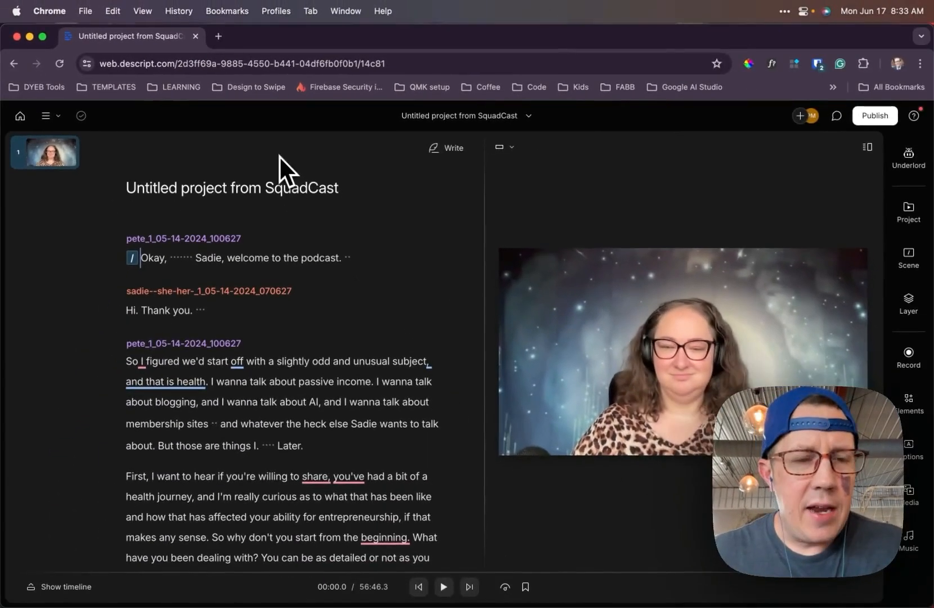
# Step: Look through the opening exchanges of the SquadCast podcast transcript and return to its start
pyautogui.scroll(-5, 309, 363)
pyautogui.scroll(-1, 309, 358)
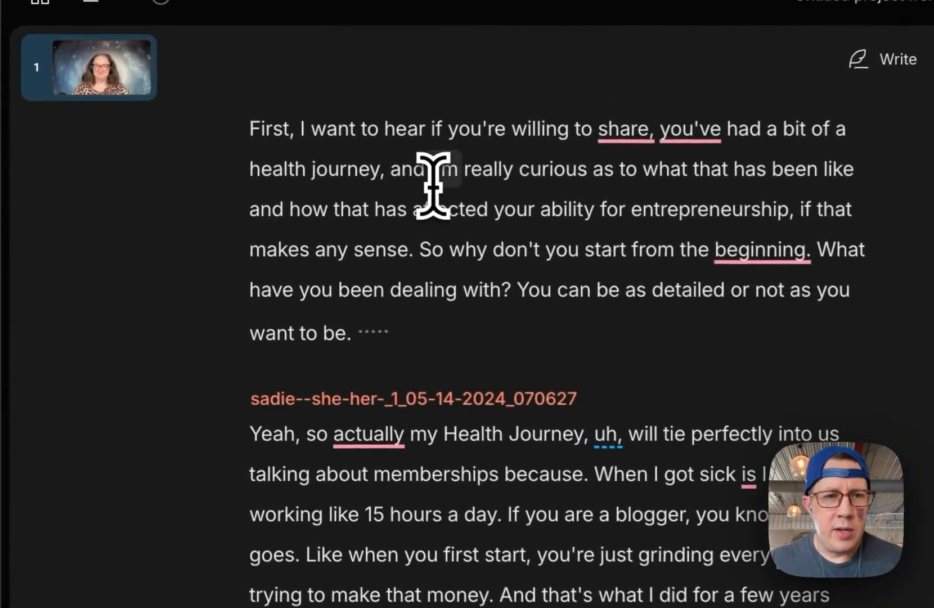
pyautogui.click(217, 205)
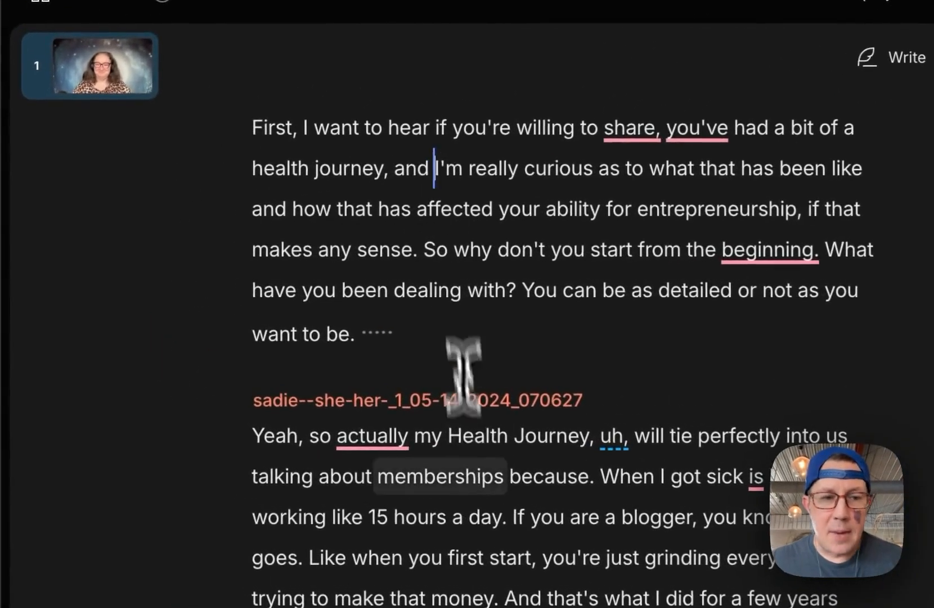
pyautogui.scroll(3, 233, 321)
pyautogui.scroll(5, 478, 472)
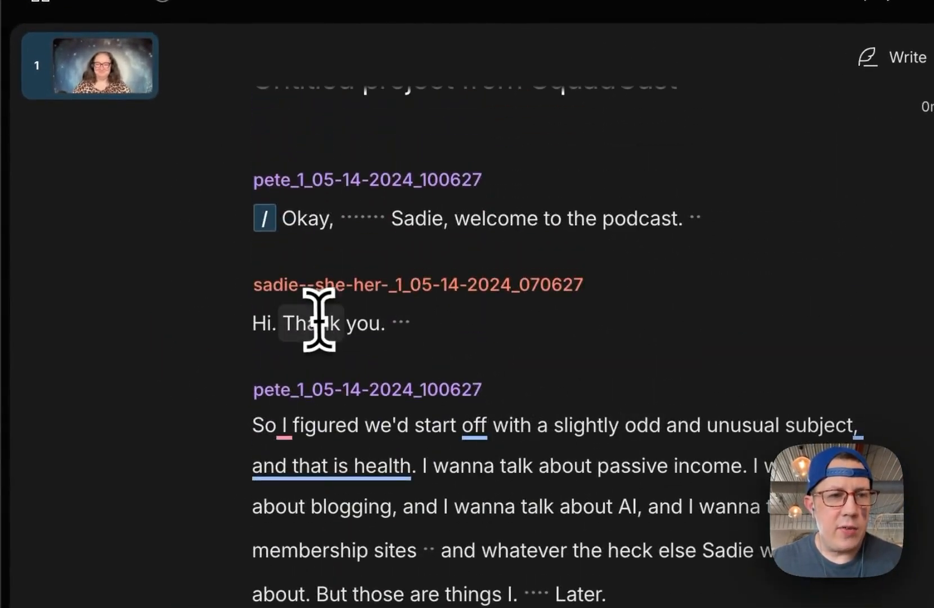
# Step: Play part of the podcast's opening and examine which speaker the picture shows while the host talks
pyautogui.click(103, 62)
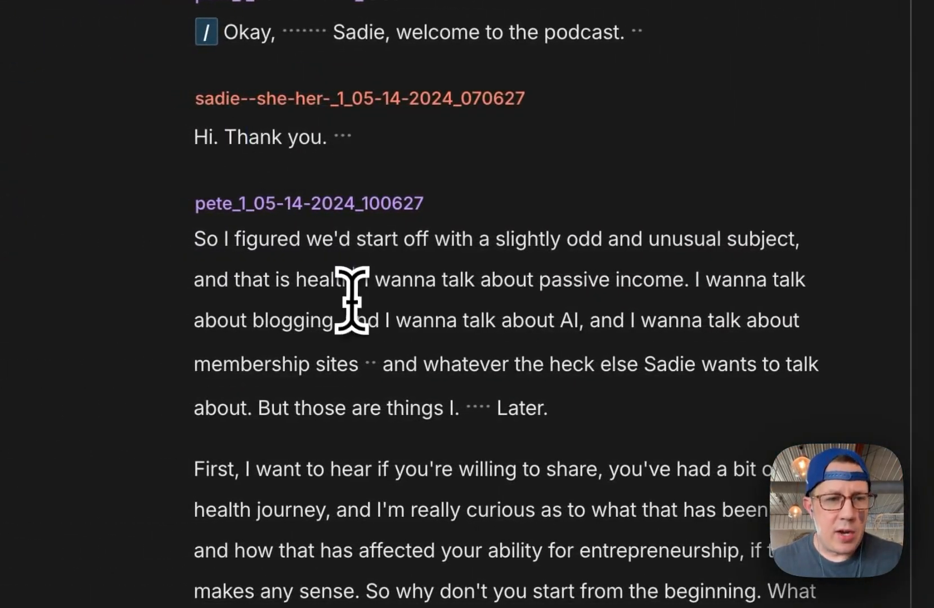
pyautogui.click(353, 284)
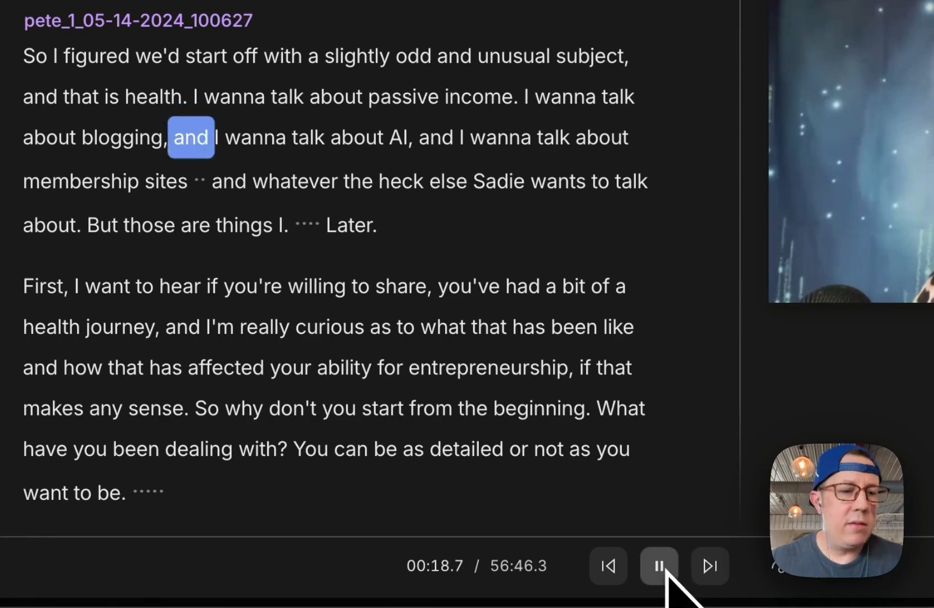
pyautogui.click(660, 566)
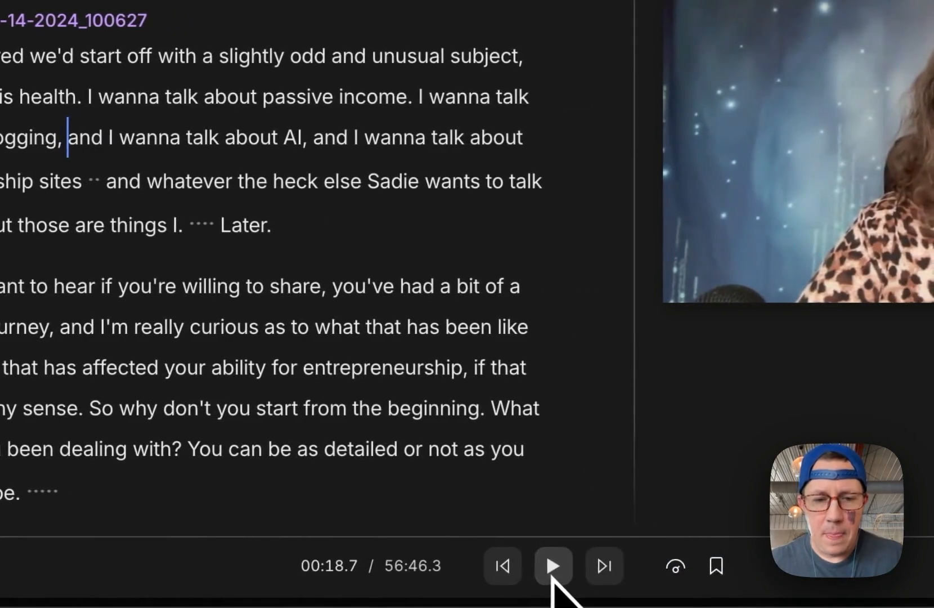
pyautogui.scroll(-1, 401, 394)
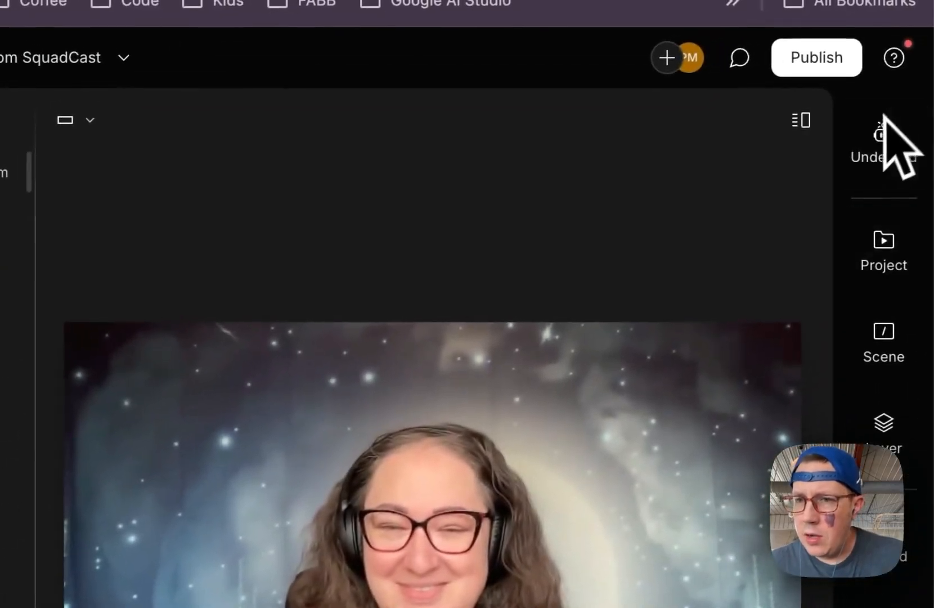
# Step: Apply Underlord's Automatic multicam to the SquadCast podcast
pyautogui.click(878, 152)
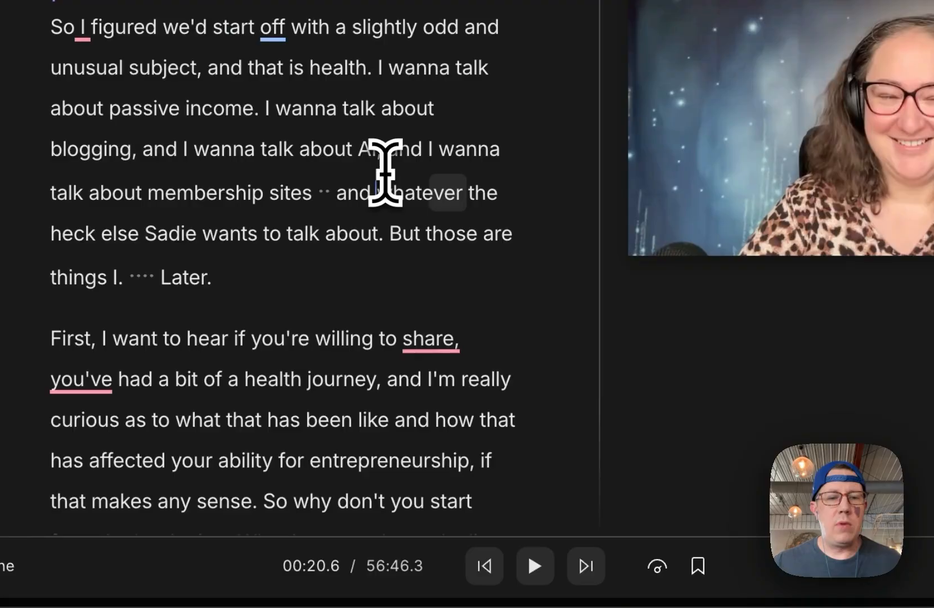
pyautogui.click(385, 173)
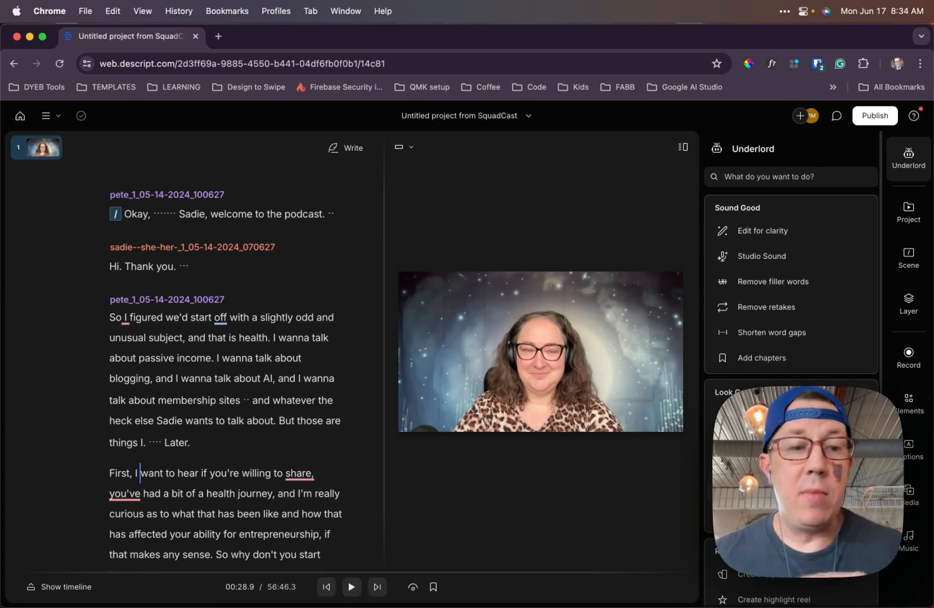
pyautogui.moveTo(772, 491)
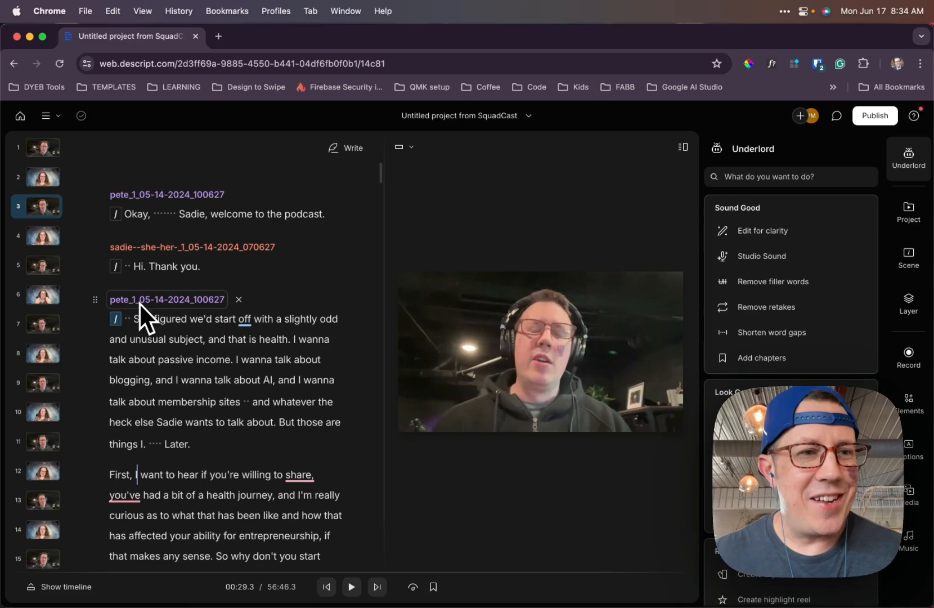
# Step: Look through the podcast transcript and scenes, checking the camera switches between the two speakers at several passages
pyautogui.scroll(-5, 35, 194)
pyautogui.scroll(-5, 34, 194)
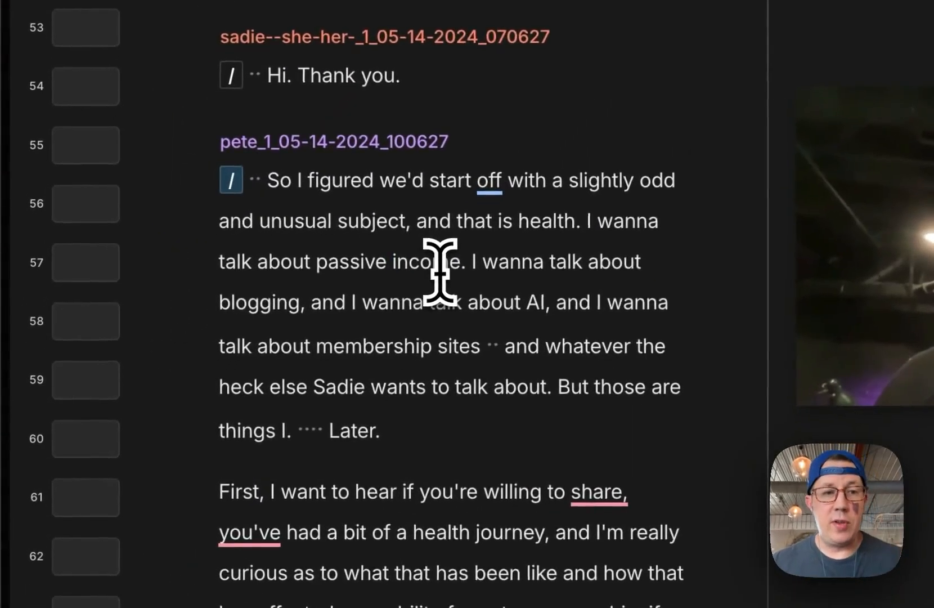
pyautogui.scroll(-10, 440, 270)
pyautogui.click(369, 161)
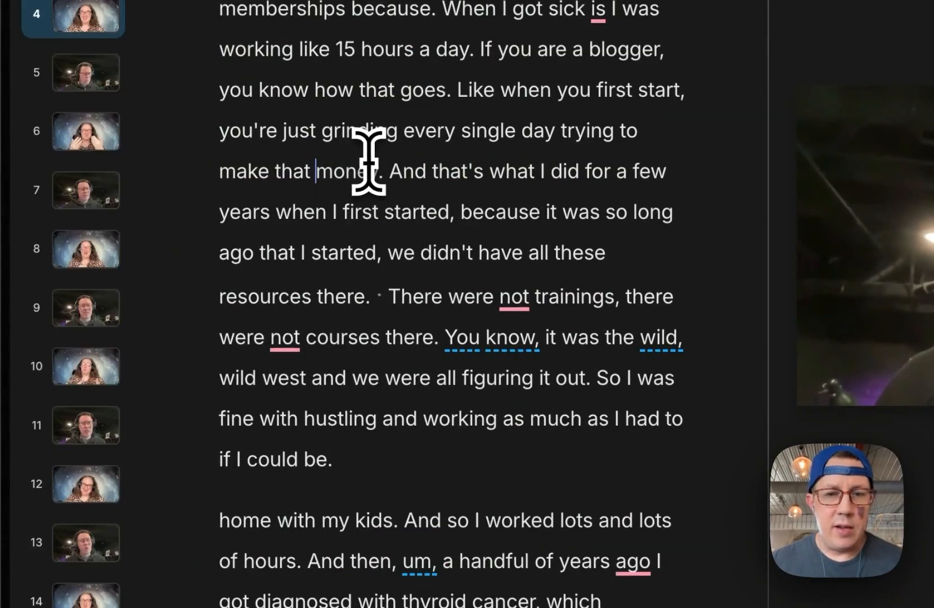
pyautogui.scroll(5, 371, 169)
pyautogui.click(318, 204)
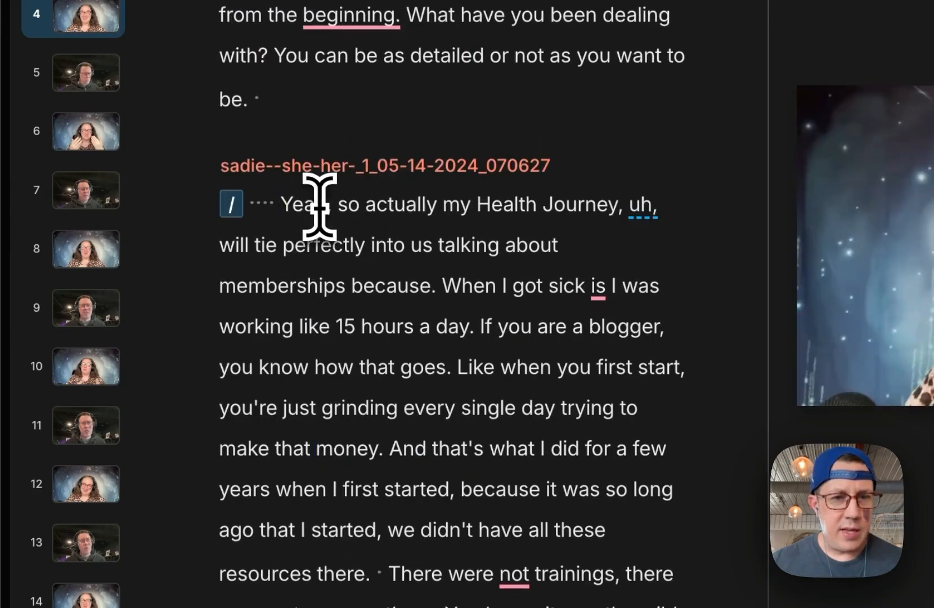
pyautogui.scroll(-10, 419, 442)
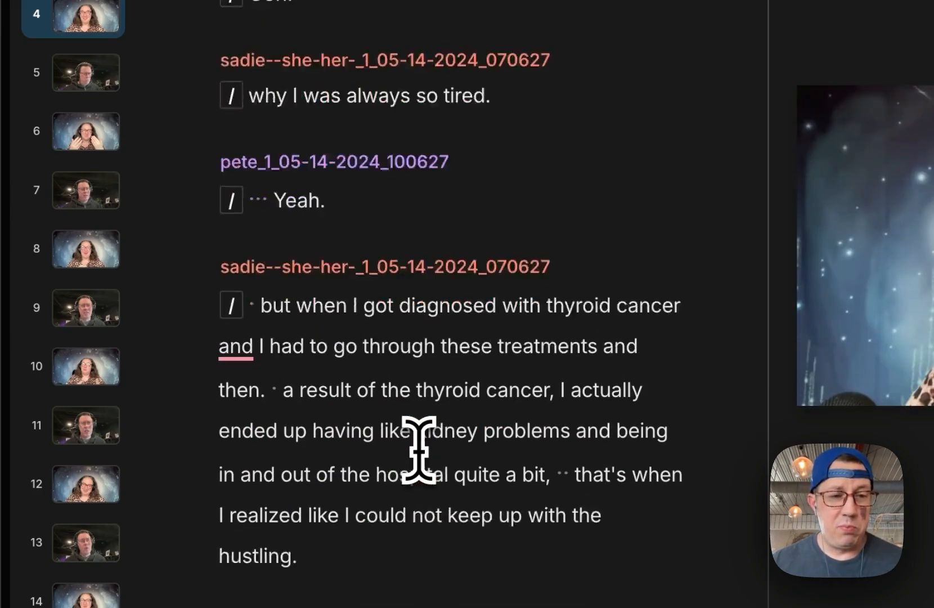
pyautogui.click(403, 362)
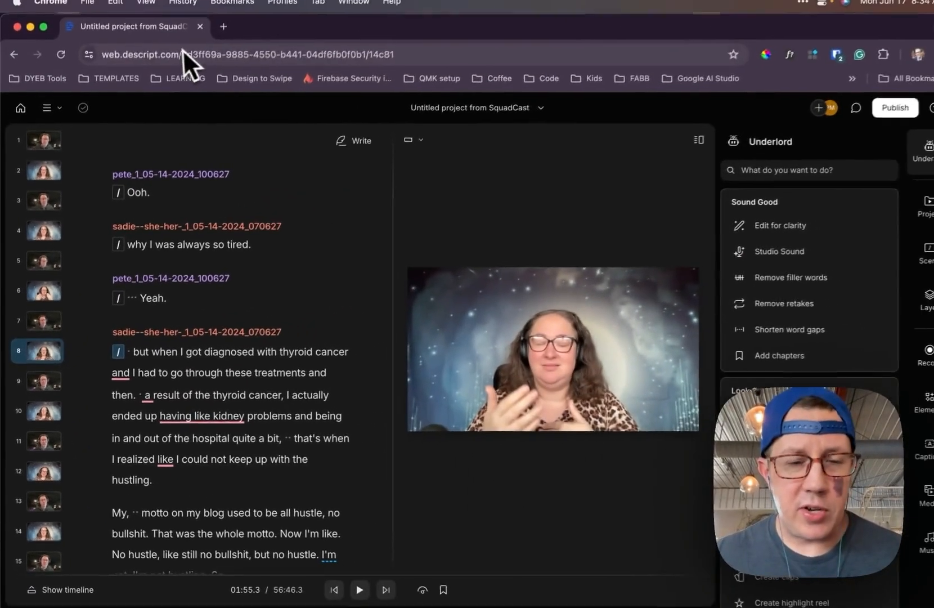
pyautogui.scroll(-4, 205, 386)
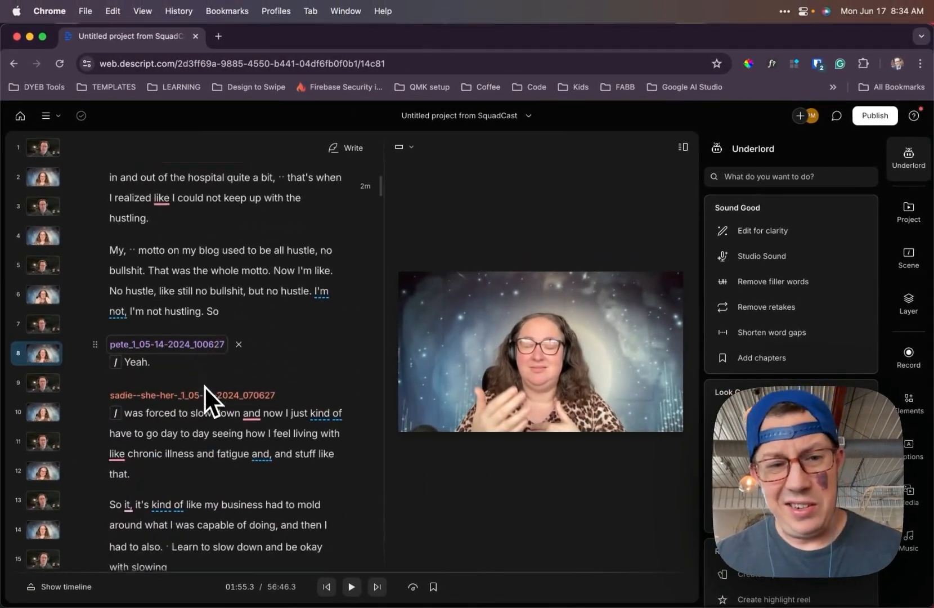
pyautogui.click(163, 439)
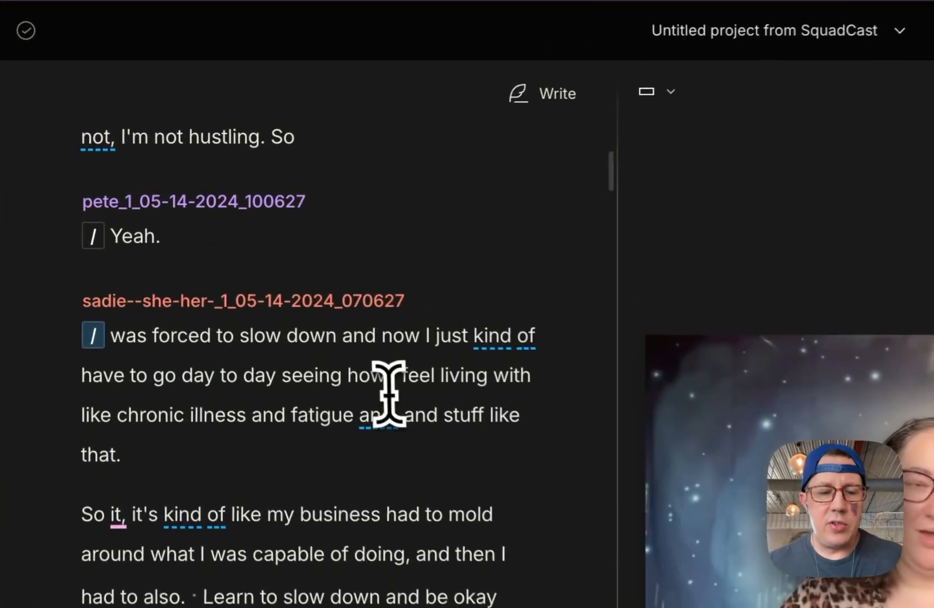
pyautogui.click(389, 394)
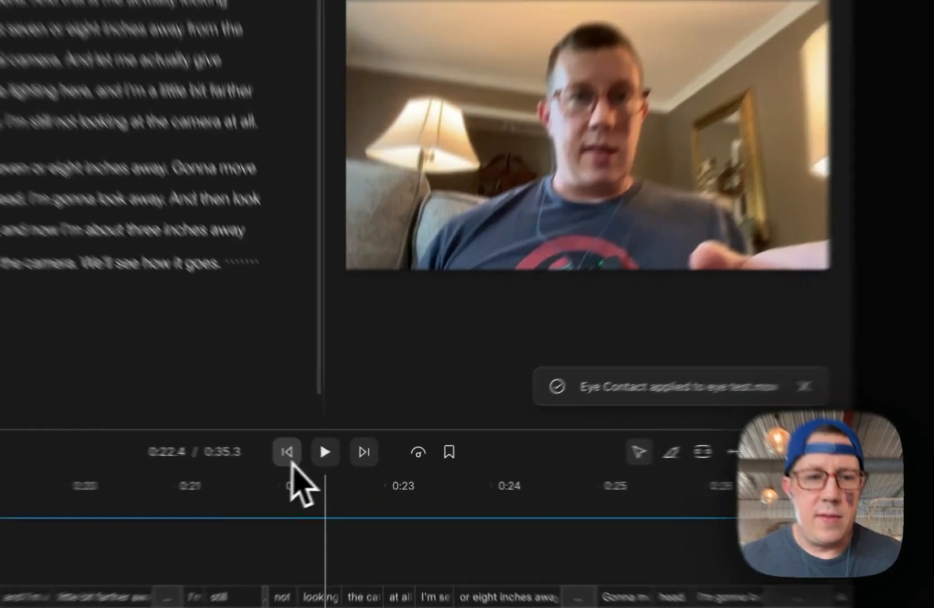
# Step: Switch to the eye test project in the Descript desktop app and play several passages to examine the Eye Contact effect
pyautogui.click(326, 459)
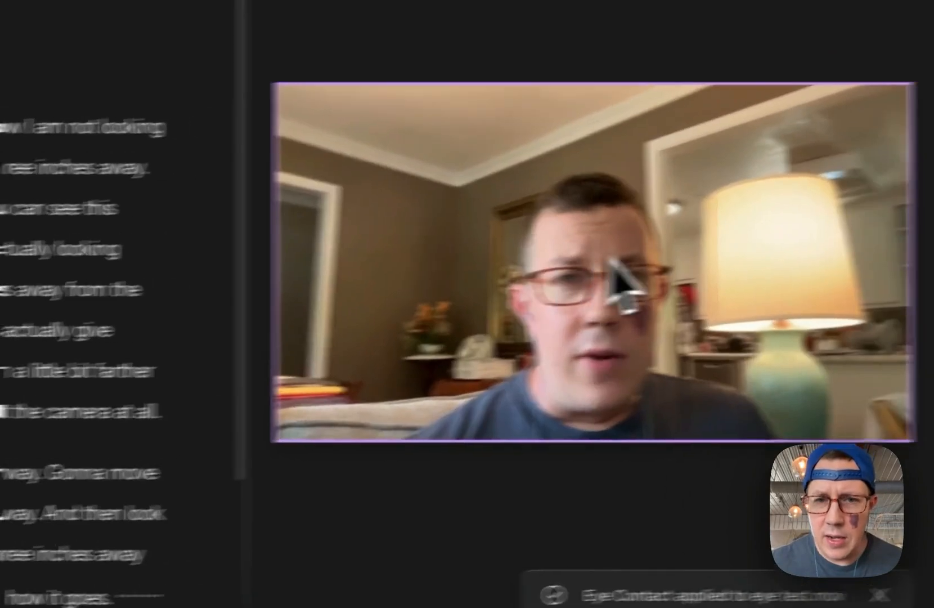
pyautogui.click(738, 248)
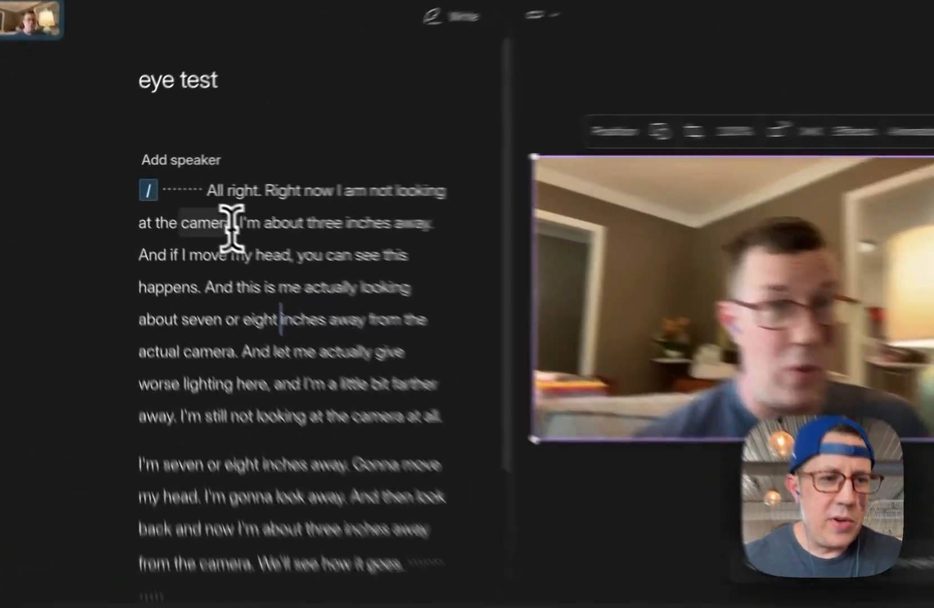
pyautogui.click(154, 200)
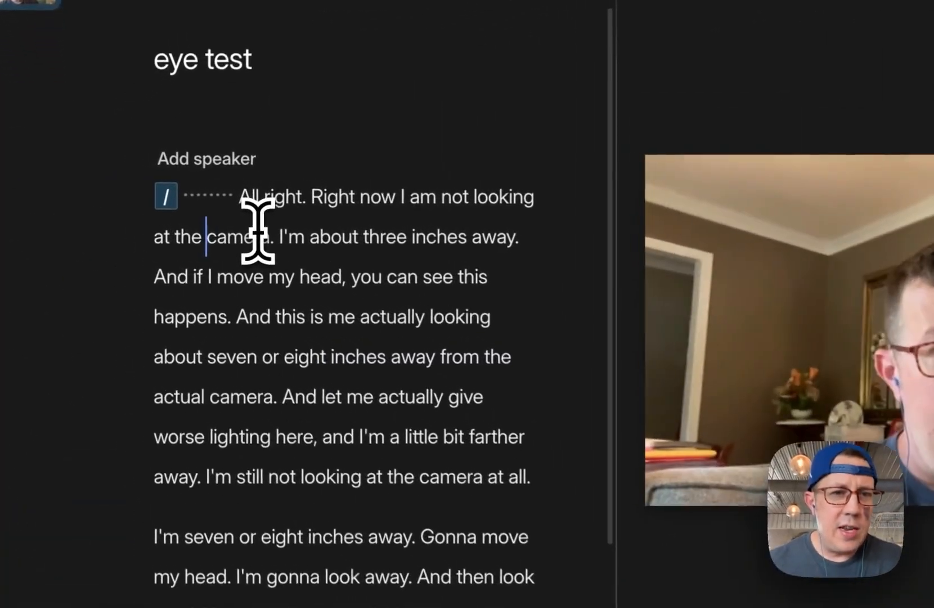
pyautogui.press('space')
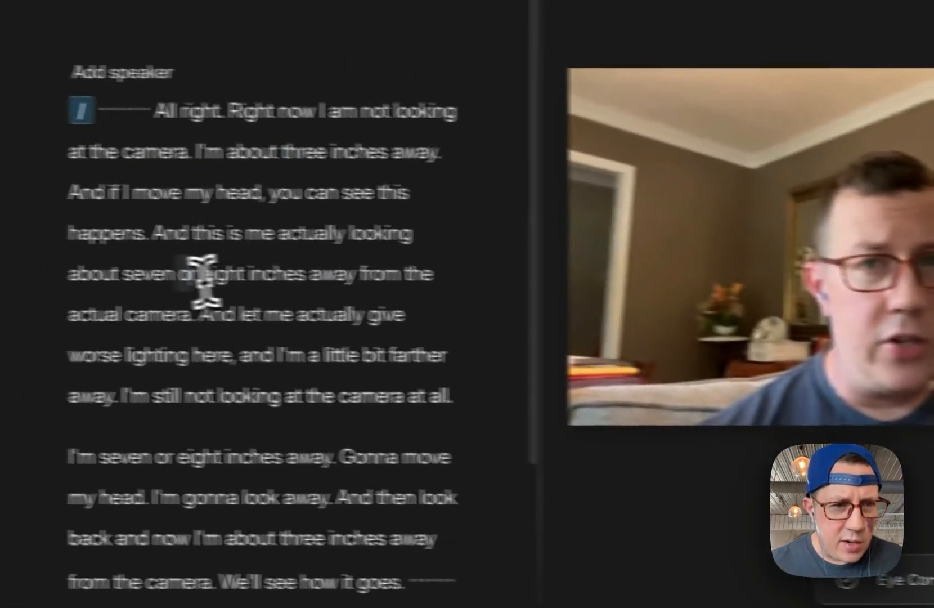
pyautogui.click(261, 286)
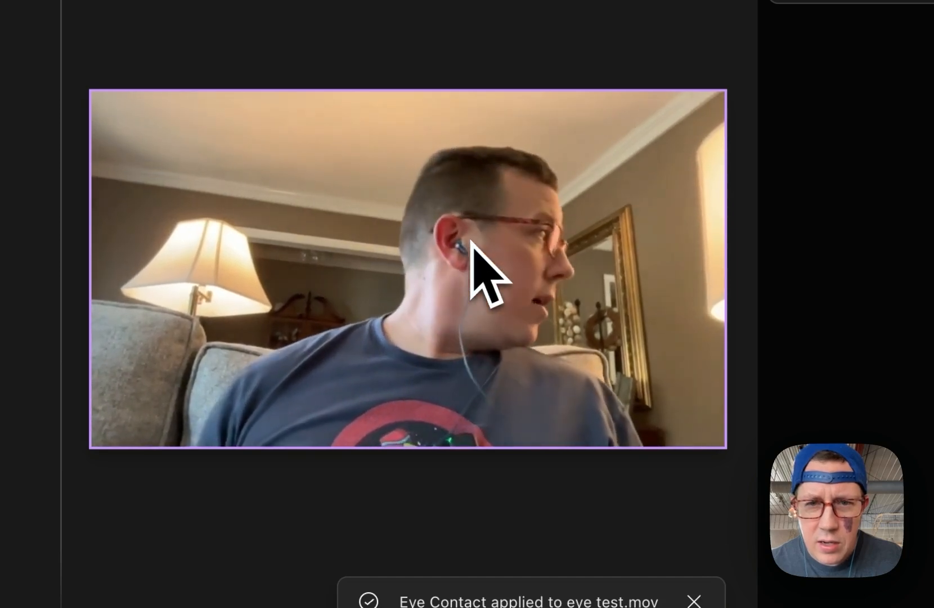
pyautogui.click(471, 242)
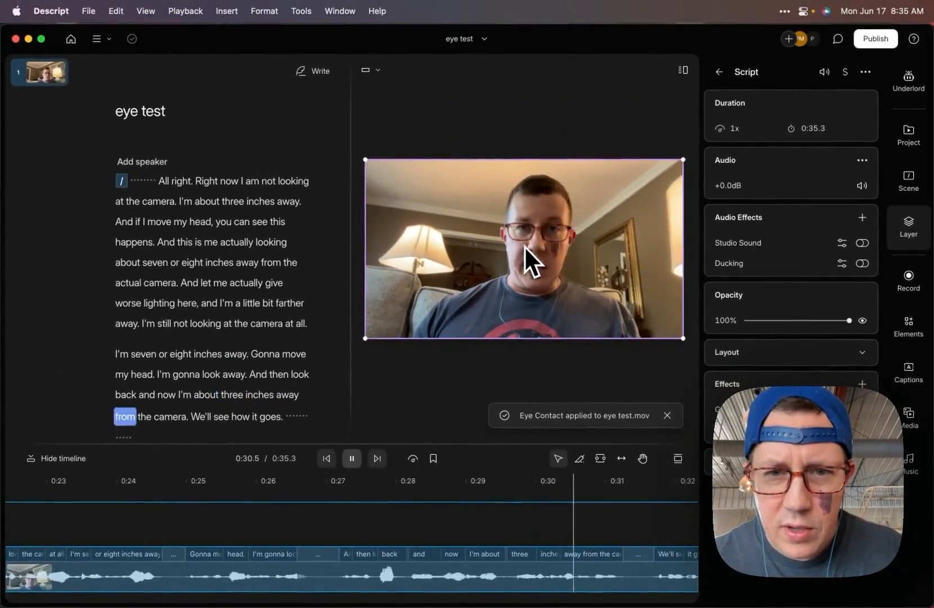
pyautogui.press('space')
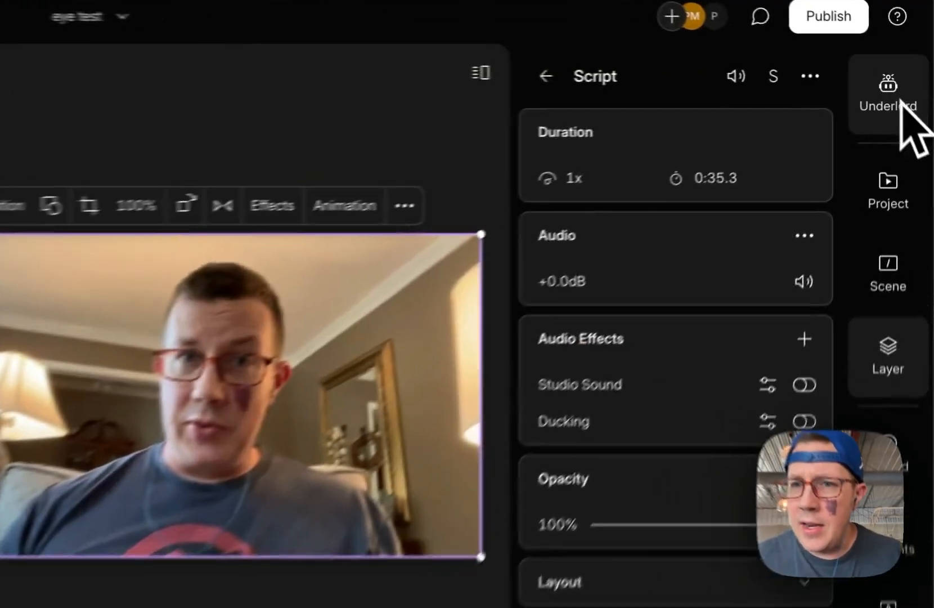
# Step: Generate images with Underlord from the description "a dog wearing human underwear in my backyard"
pyautogui.click(912, 81)
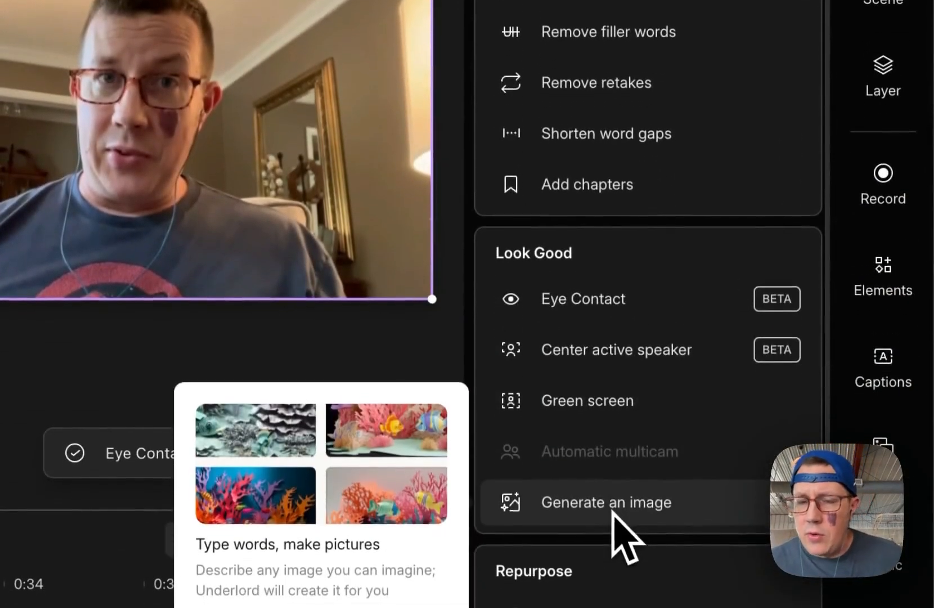
pyautogui.click(617, 526)
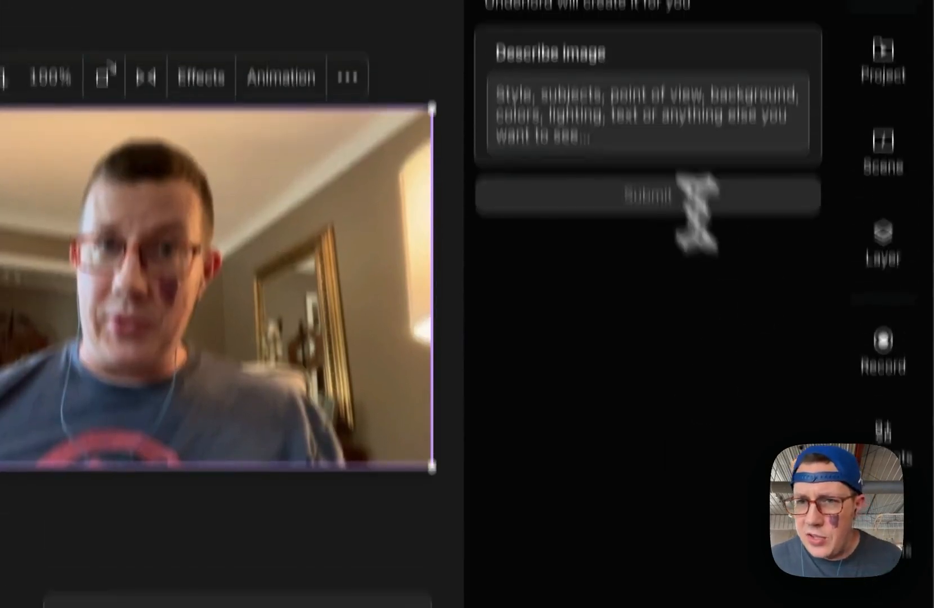
pyautogui.click(542, 215)
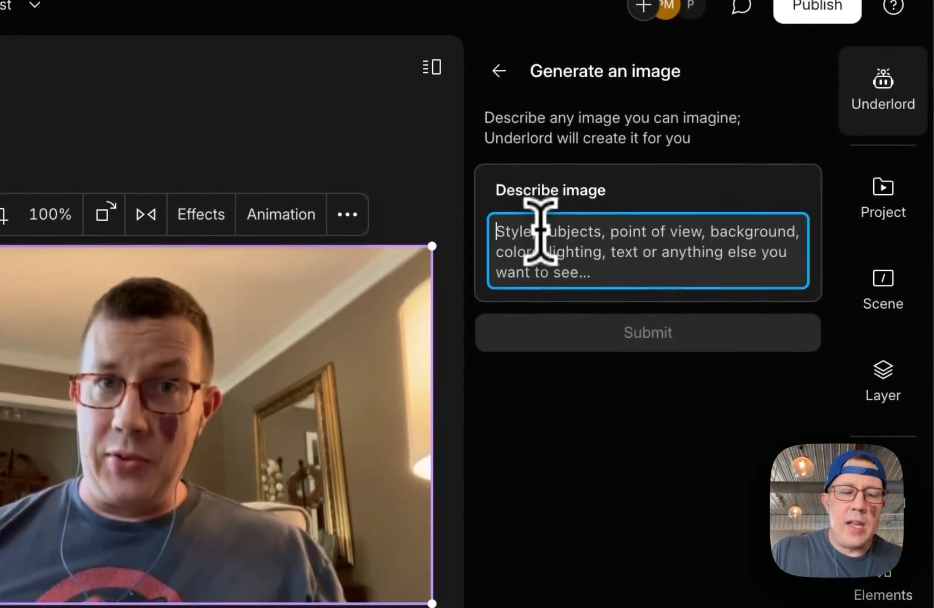
pyautogui.write('a dog wearing human underwew')
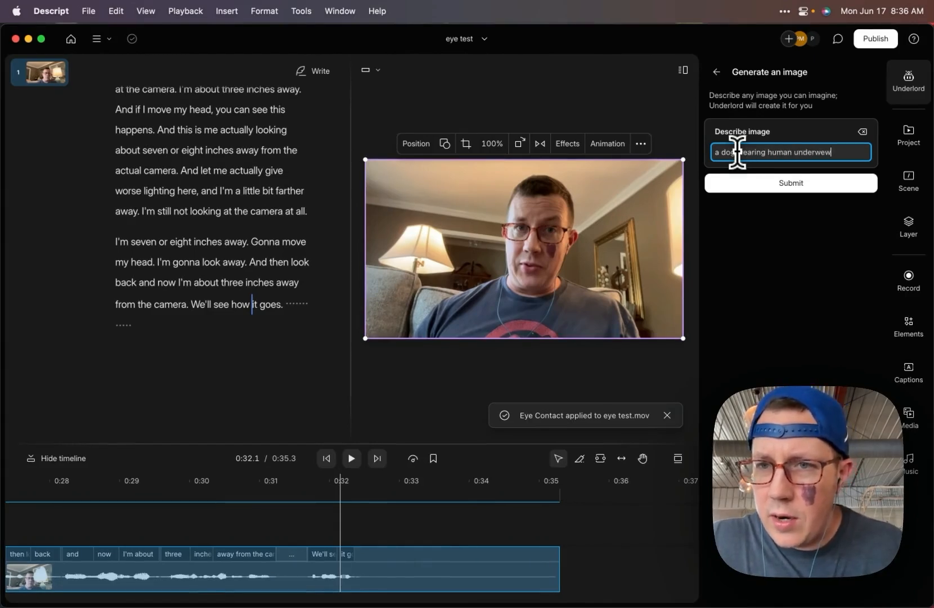
pyautogui.write('ackyard')
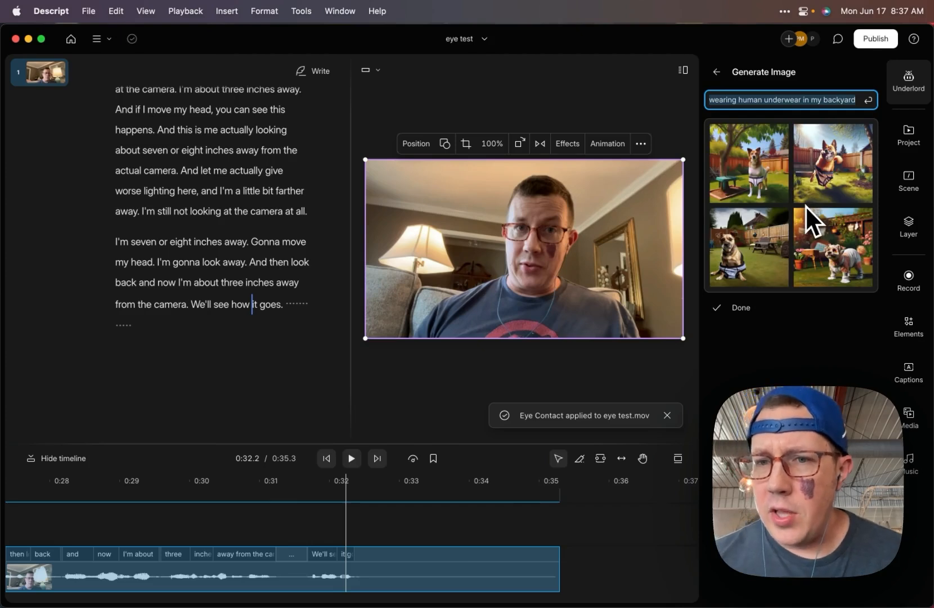
# Step: Add the generated image of the dog beside the tree and green table to the scene, shrink it and move it over the speaker
pyautogui.moveTo(765, 259)
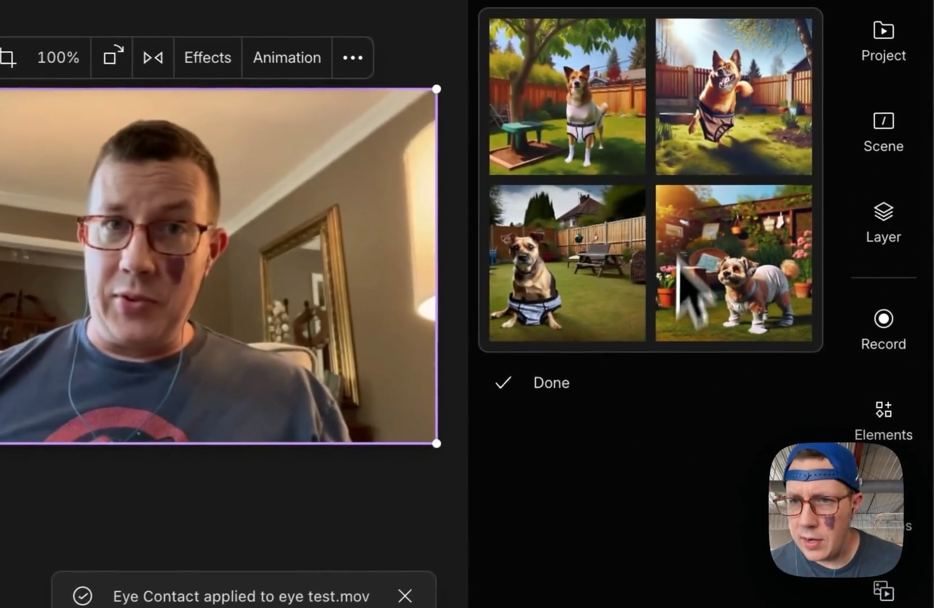
pyautogui.moveTo(769, 143)
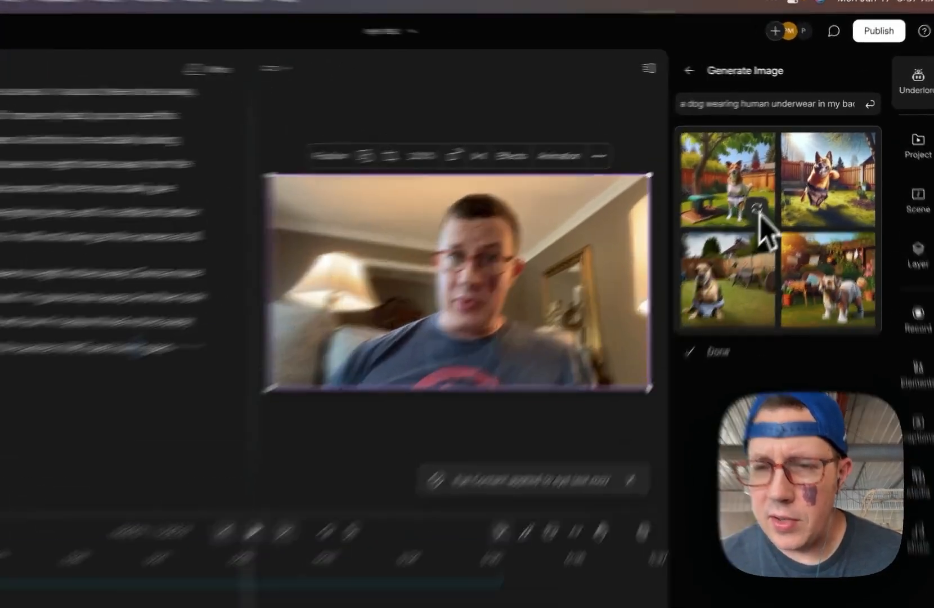
pyautogui.click(760, 181)
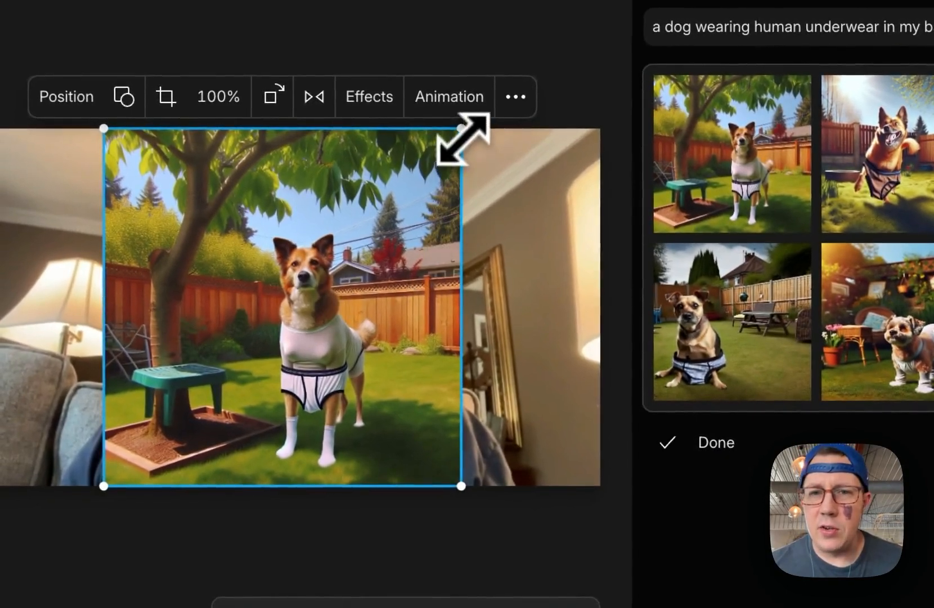
pyautogui.moveTo(455, 138); pyautogui.dragTo(378, 257)
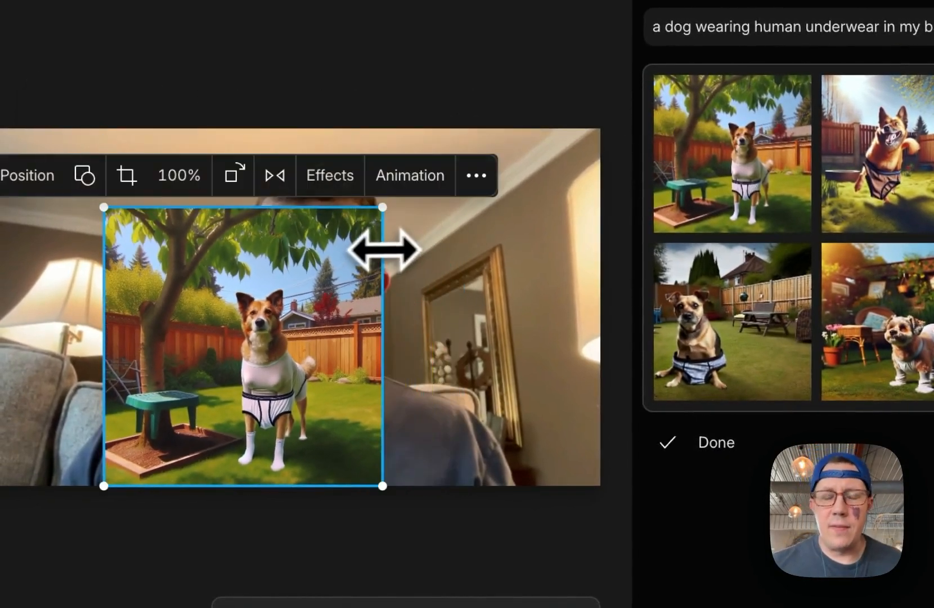
pyautogui.moveTo(323, 371); pyautogui.dragTo(244, 337)
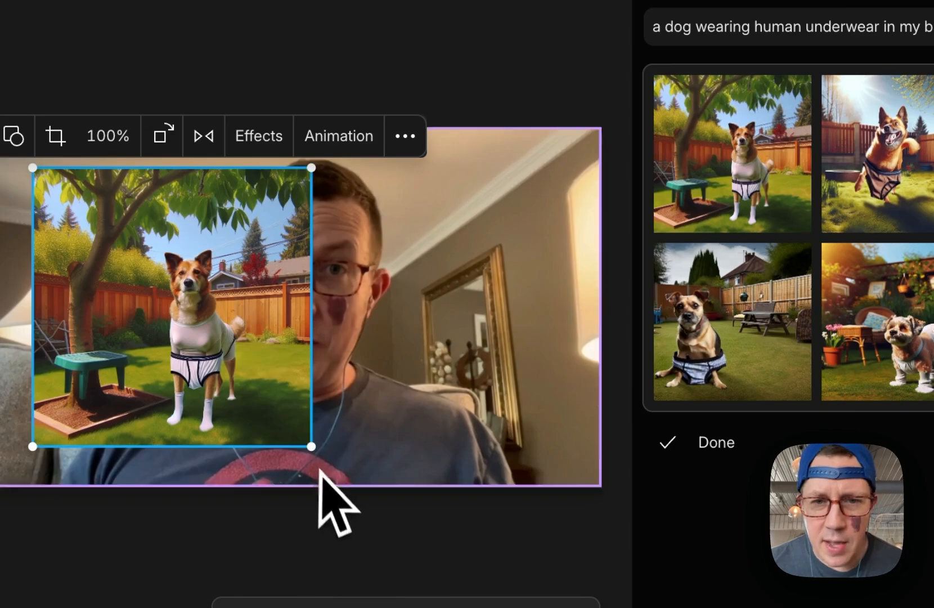
pyautogui.moveTo(311, 446); pyautogui.dragTo(337, 472)
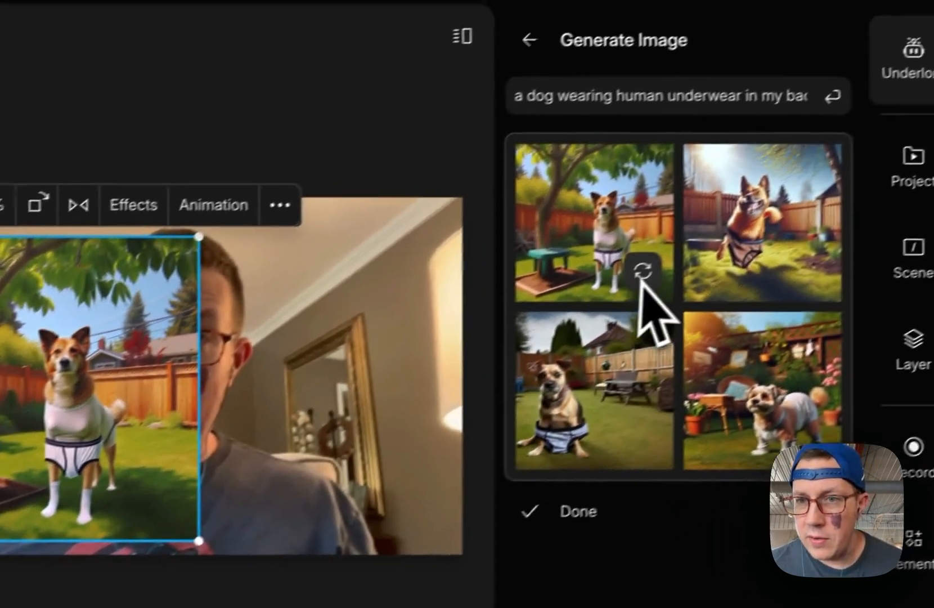
# Step: Generate variations of the image with the dog beside the green table and delete the placed dog image from the scene
pyautogui.click(782, 202)
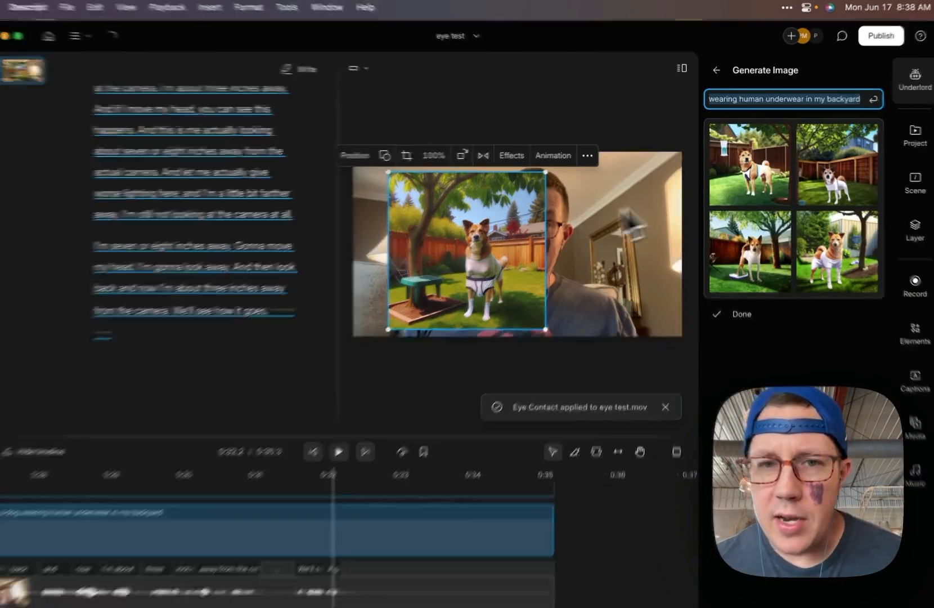
pyautogui.click(483, 208)
pyautogui.press('Delete')
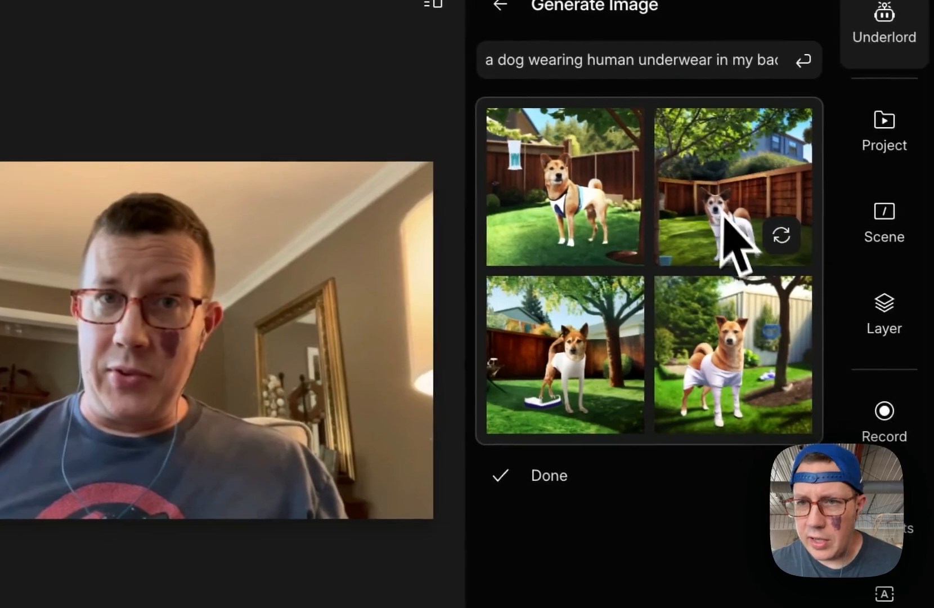
# Step: Place the generated image of the dog by the wooden fence over the speaker at reduced size, and remove it from the scene
pyautogui.click(923, 224)
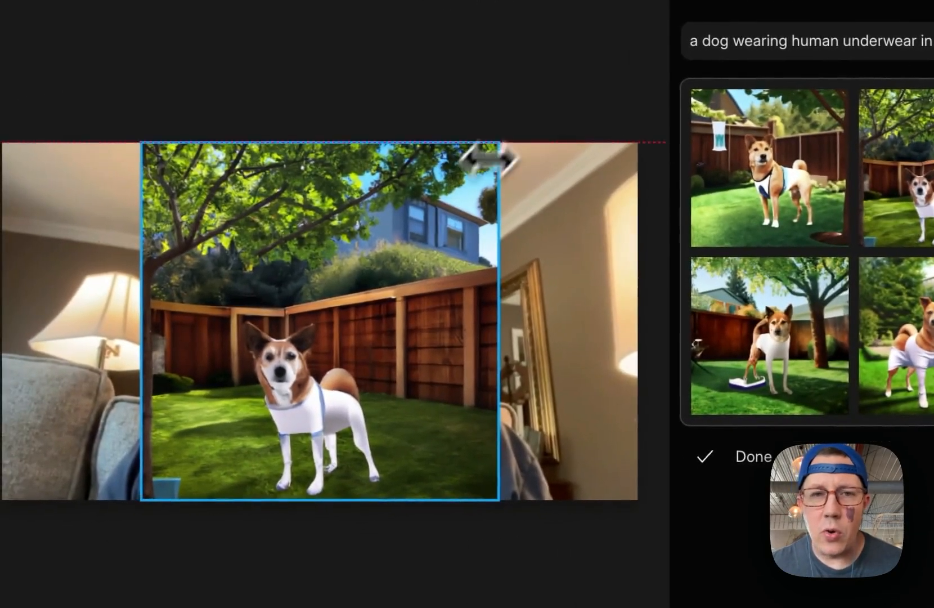
pyautogui.moveTo(292, 162); pyautogui.dragTo(144, 312)
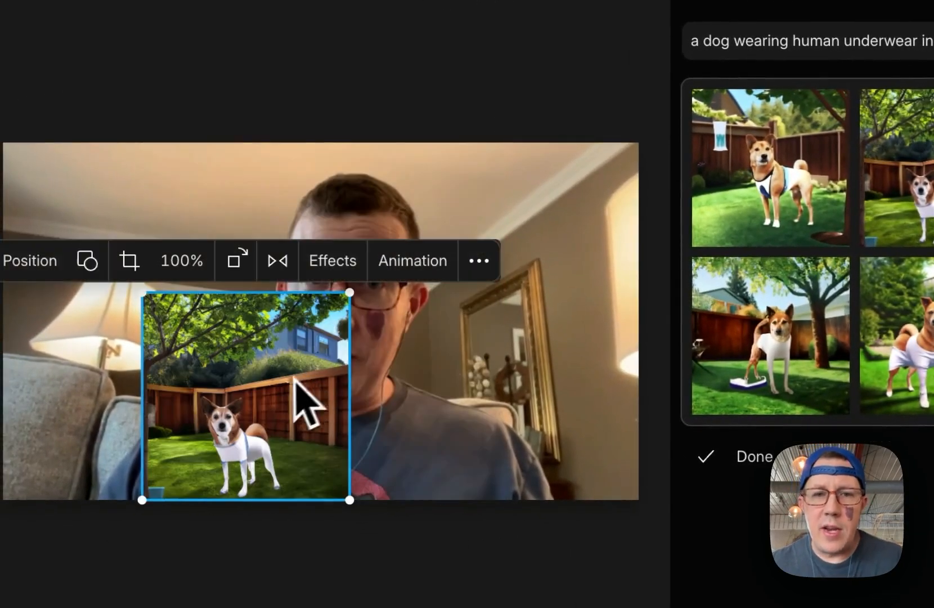
pyautogui.moveTo(282, 383); pyautogui.dragTo(254, 328)
pyautogui.click(360, 216)
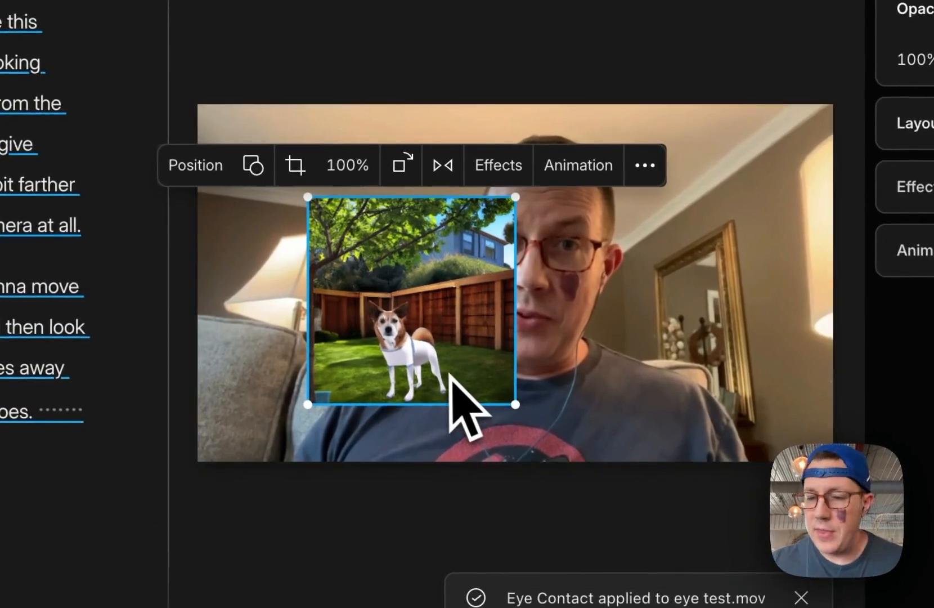
pyautogui.press('Delete')
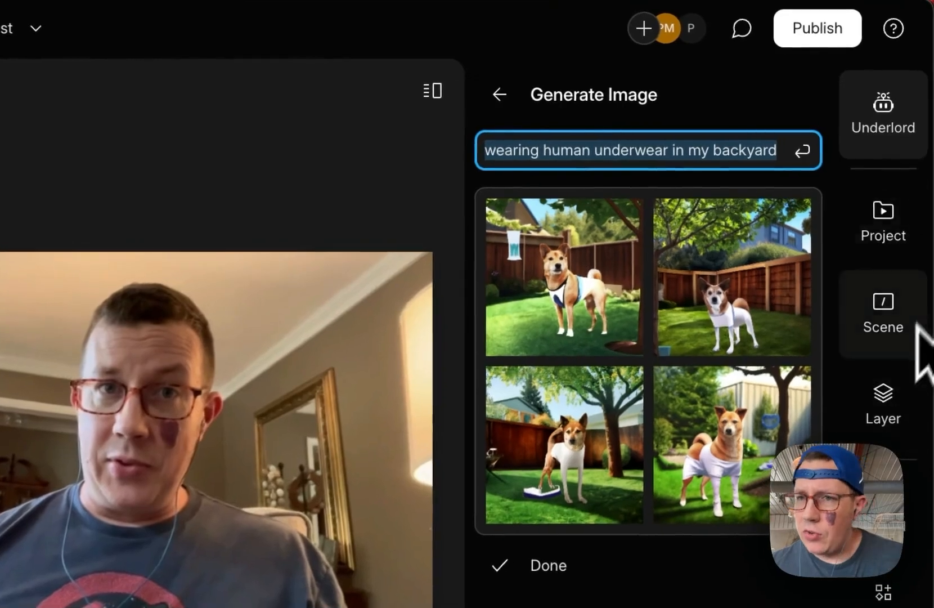
# Step: Apply Center active speaker to the eye test video with only the Landscape 16:9 aspect ratio selected
pyautogui.click(891, 121)
pyautogui.click(891, 104)
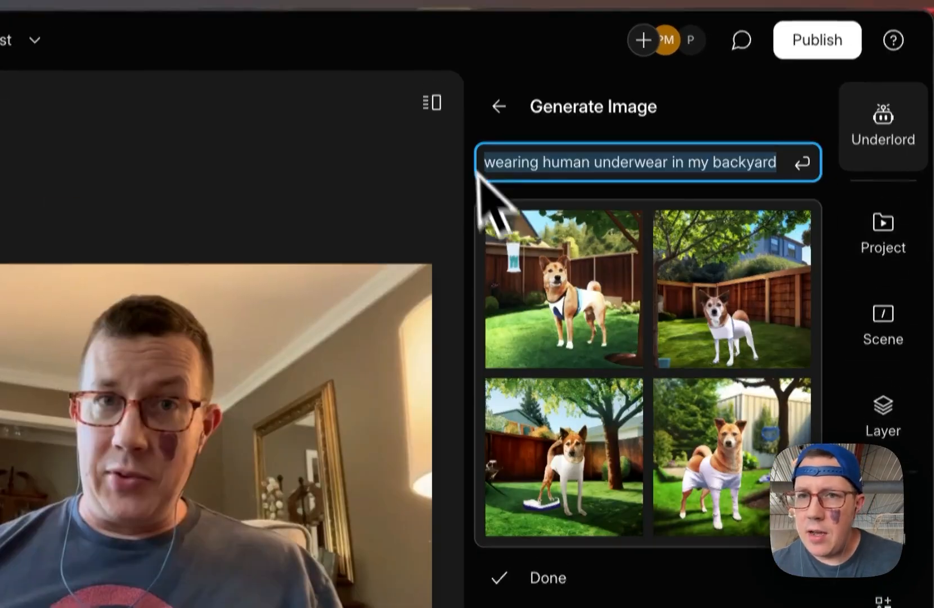
pyautogui.click(500, 94)
pyautogui.click(499, 95)
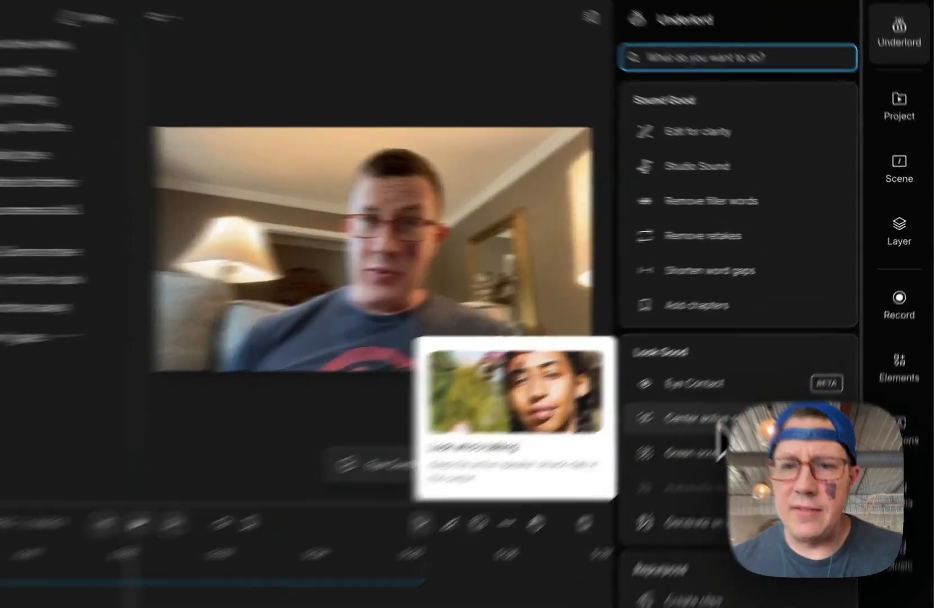
pyautogui.click(773, 365)
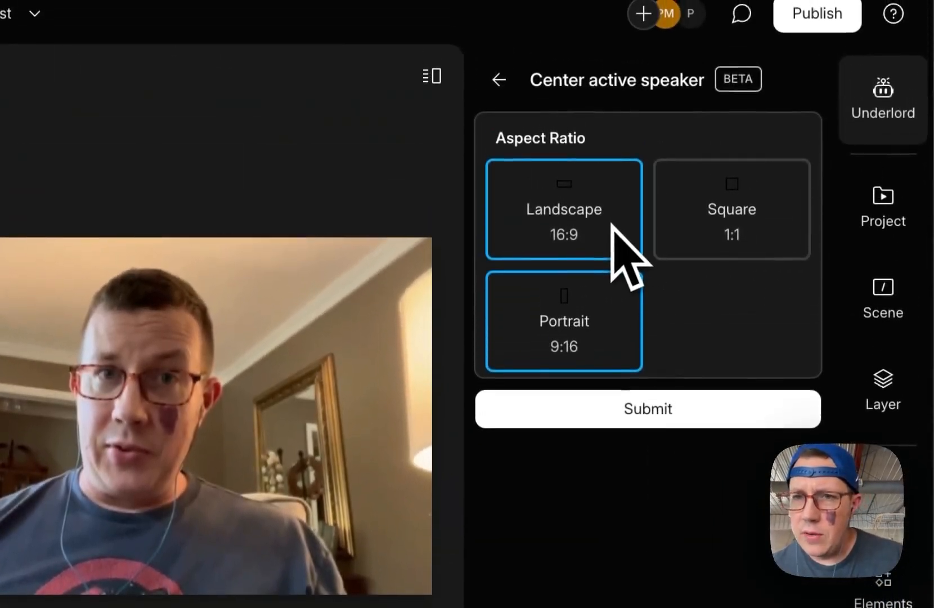
pyautogui.click(726, 231)
pyautogui.click(554, 206)
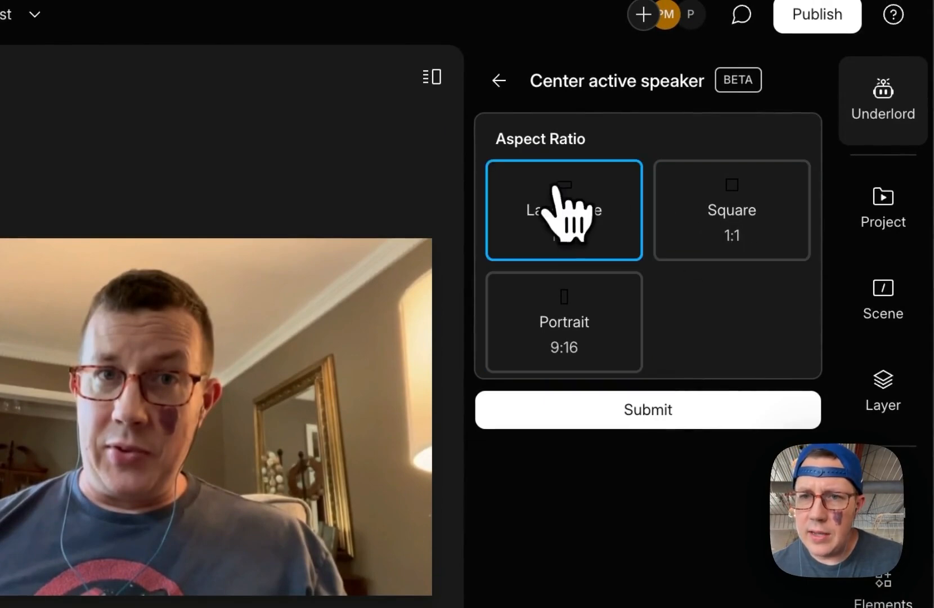
pyautogui.click(698, 416)
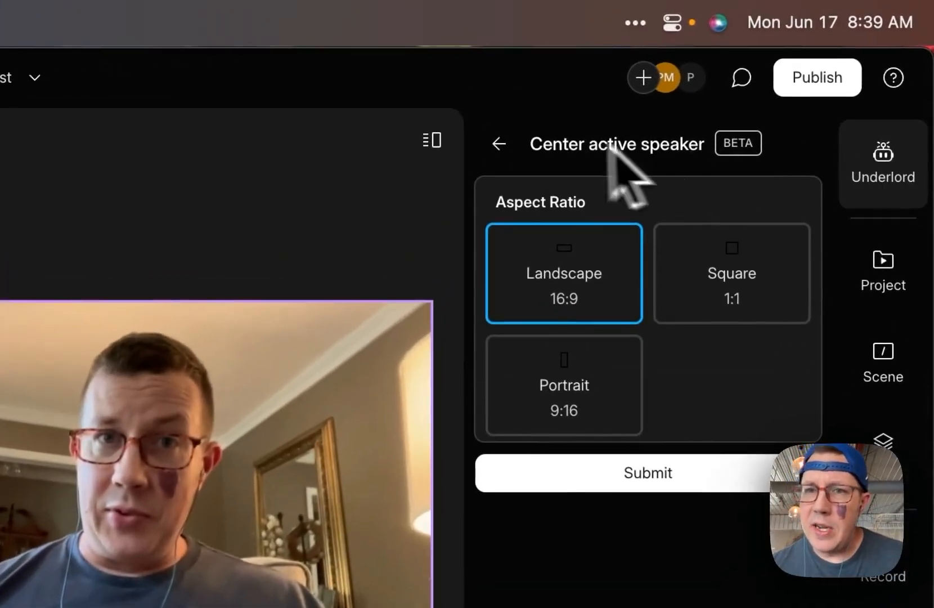
pyautogui.click(499, 144)
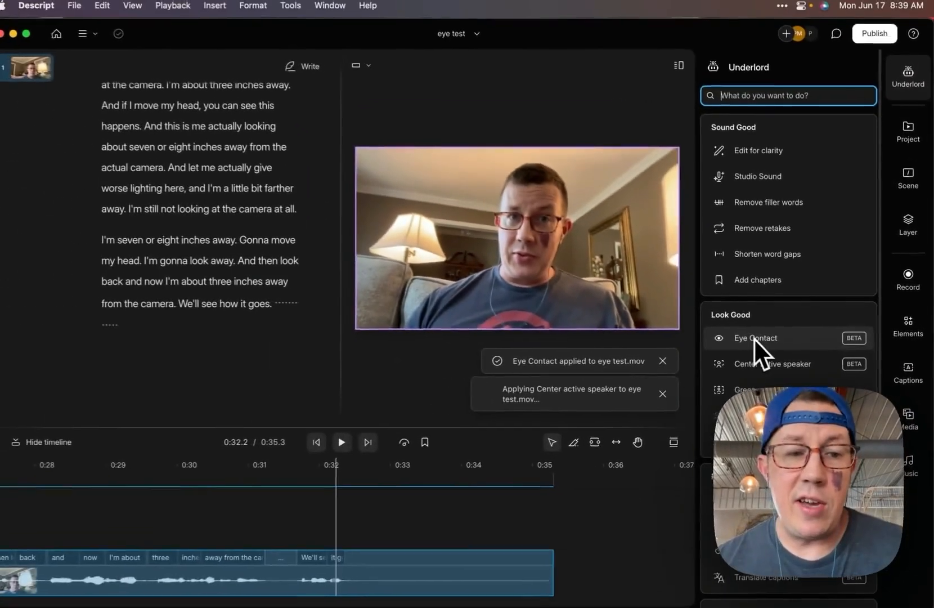
# Step: Look through the remaining Underlord tools and the project, scene and layer settings of the eye test composition
pyautogui.moveTo(721, 336)
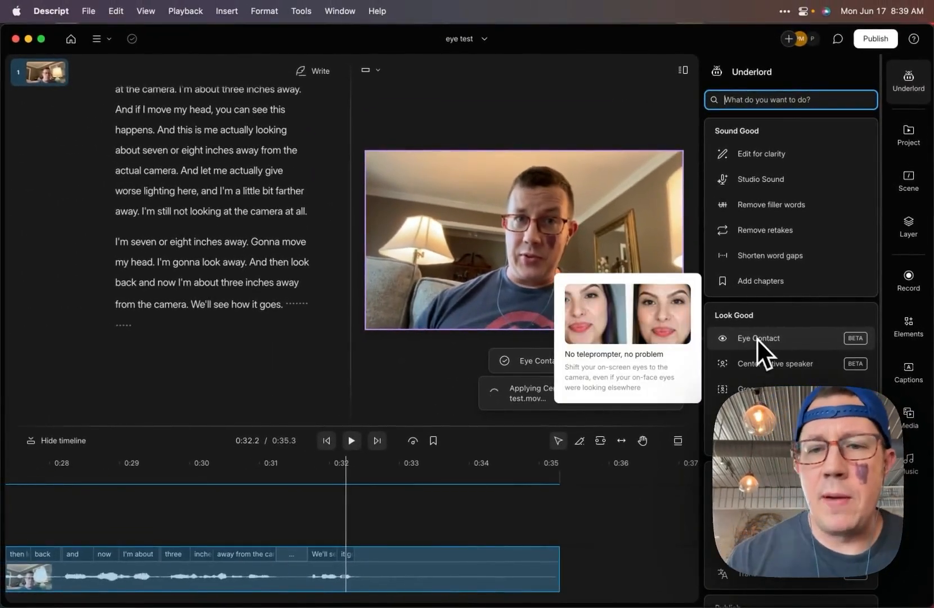
pyautogui.moveTo(764, 360)
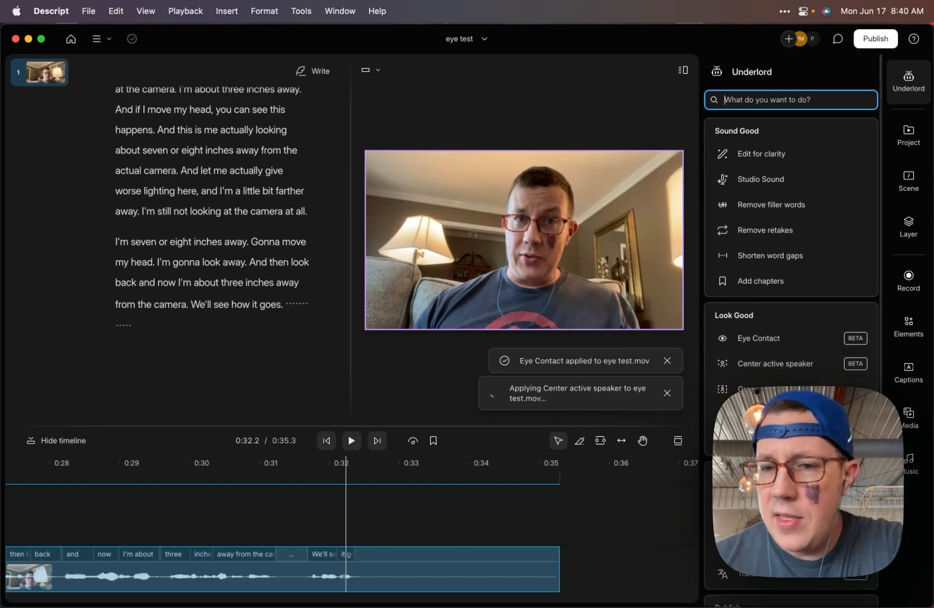
pyautogui.scroll(-5, 791, 338)
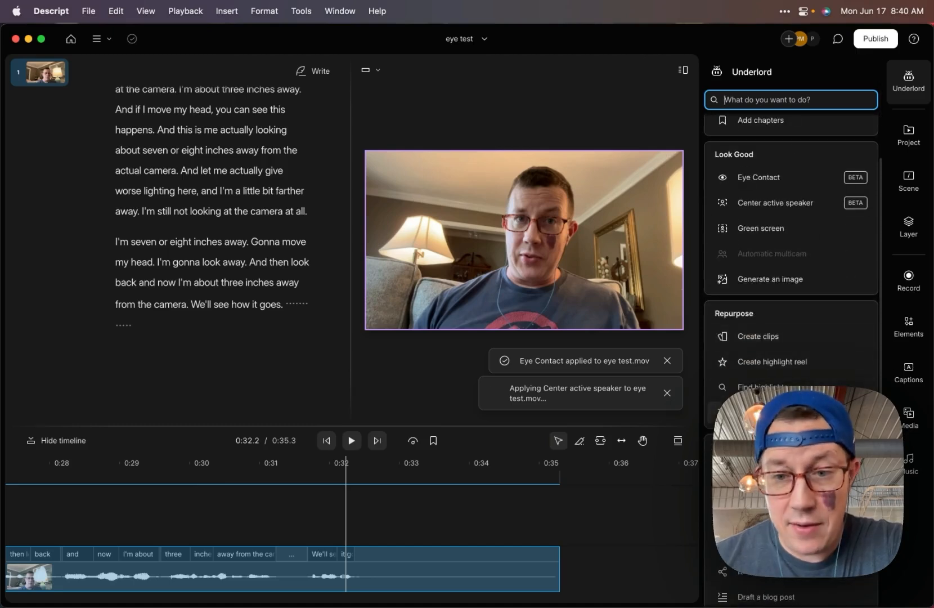
pyautogui.scroll(-5, 799, 337)
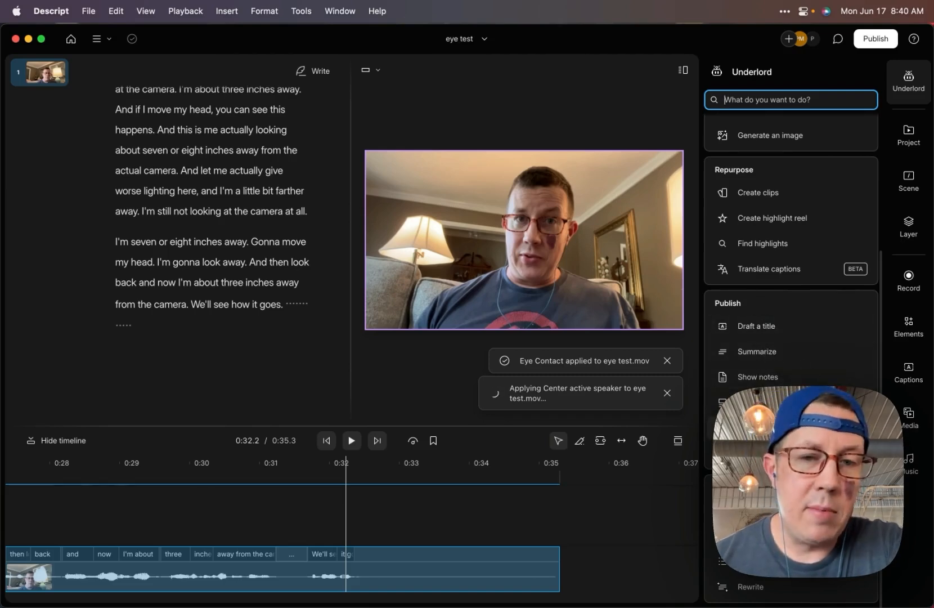
pyautogui.click(522, 277)
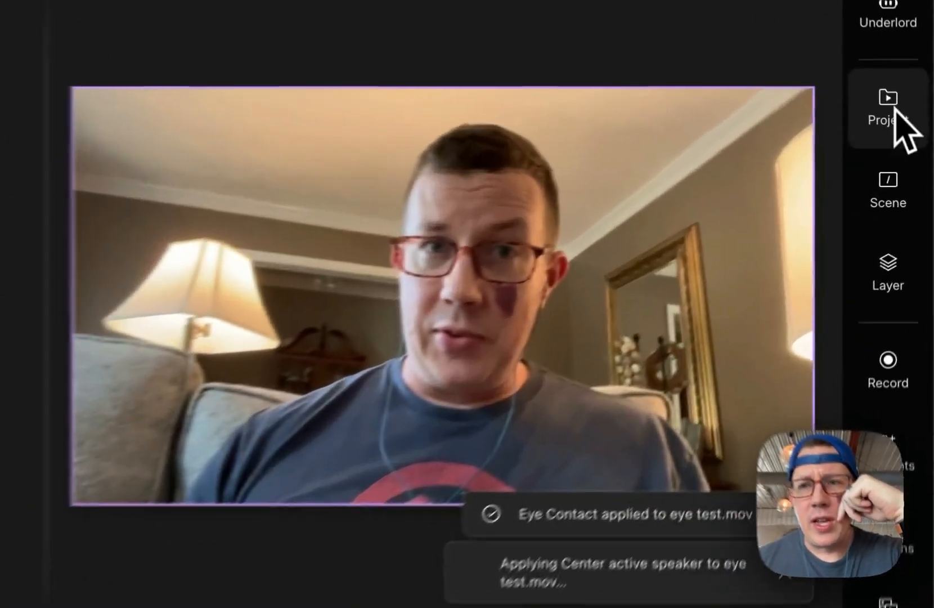
pyautogui.click(912, 135)
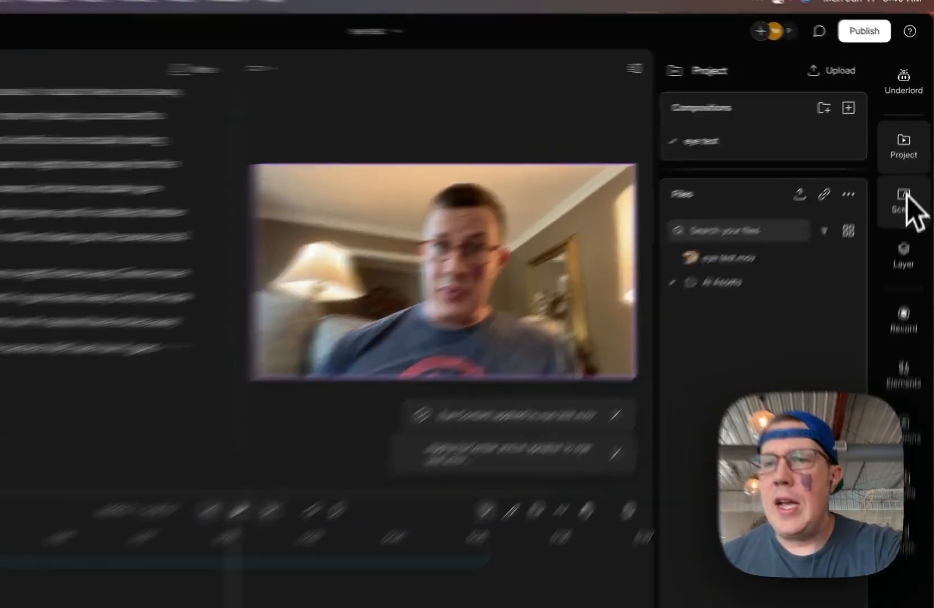
pyautogui.click(907, 197)
pyautogui.click(902, 255)
pyautogui.click(895, 205)
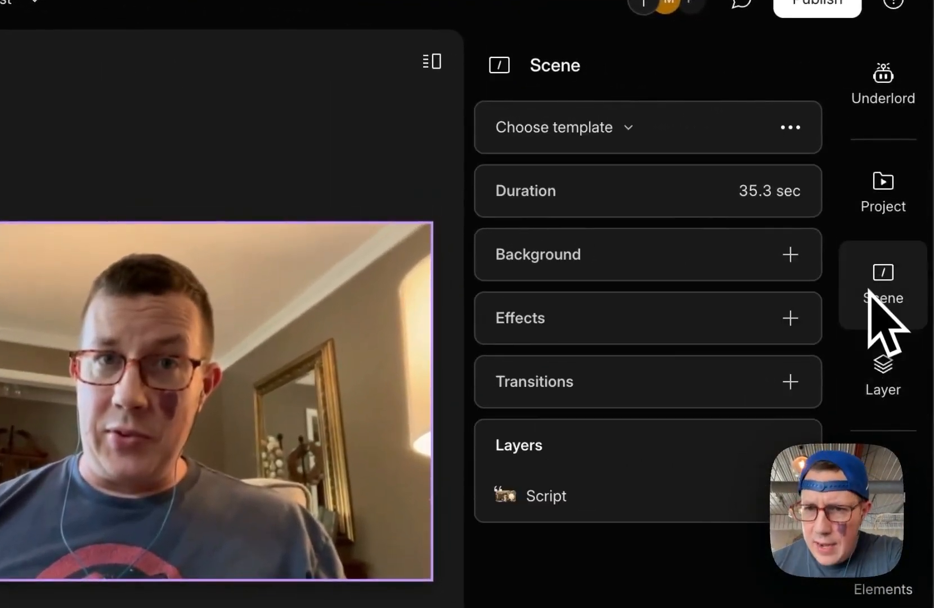
pyautogui.click(888, 356)
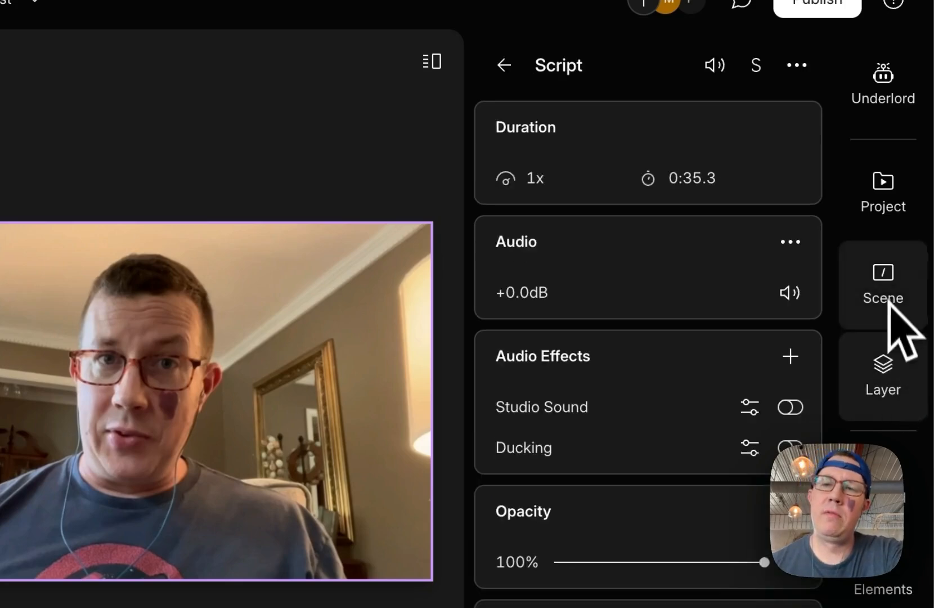
pyautogui.click(890, 289)
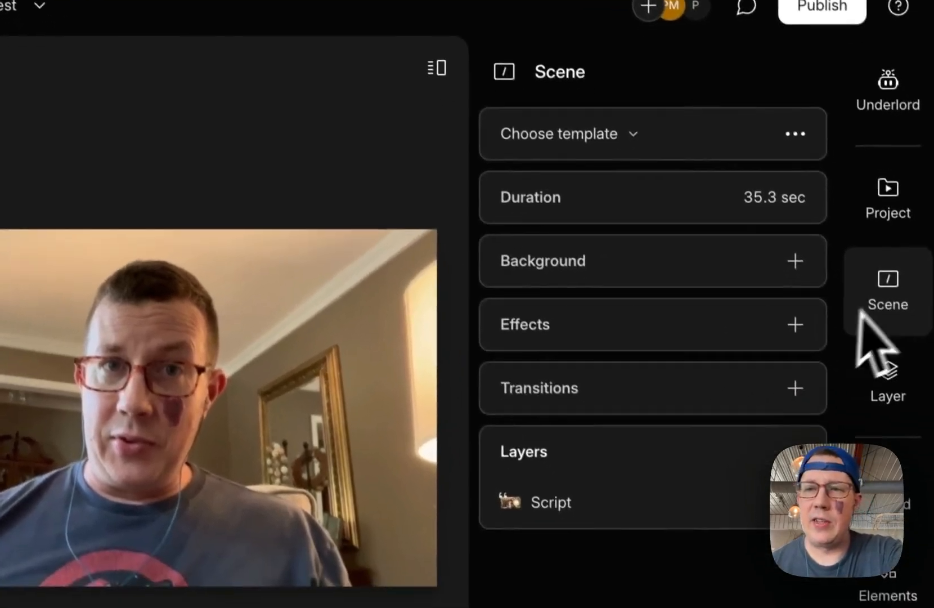
pyautogui.click(894, 287)
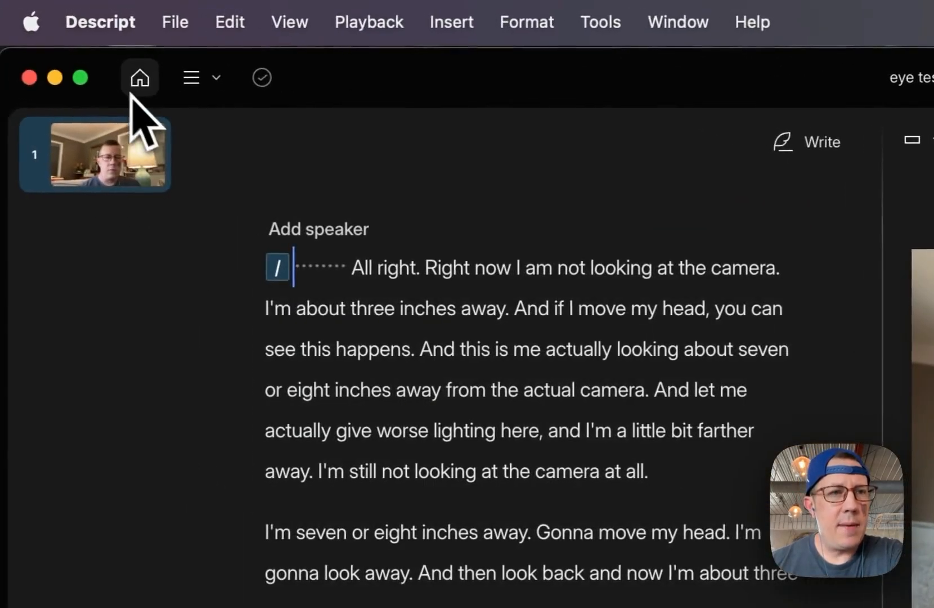
# Step: Open the halo75 1 intro project and go through scenes 2 to 4 and their script
pyautogui.click(138, 78)
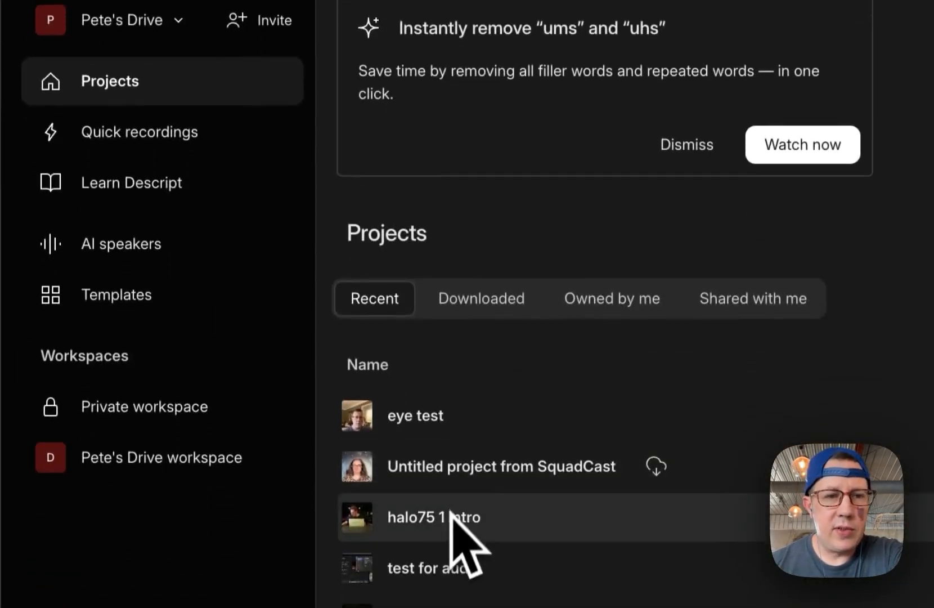
pyautogui.click(449, 516)
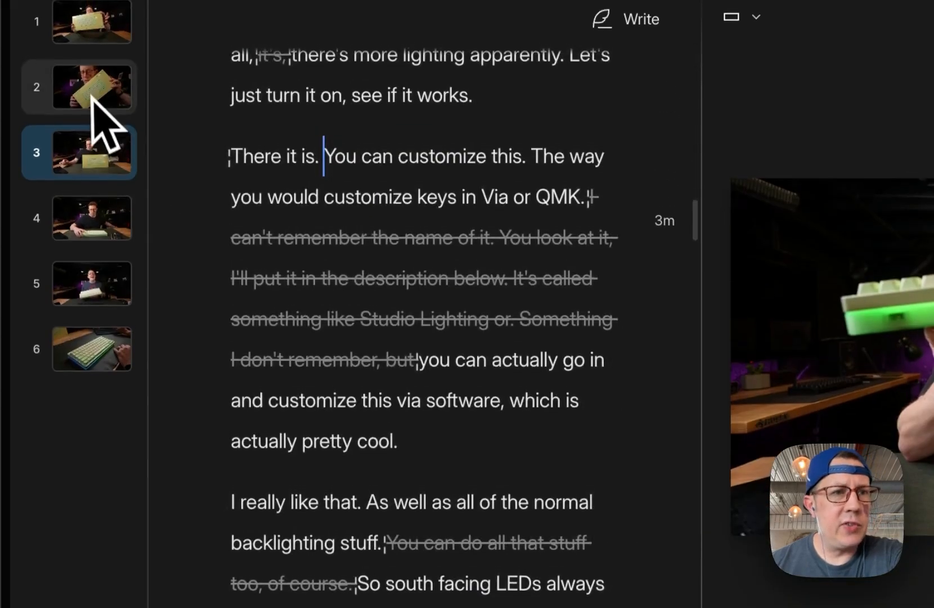
pyautogui.click(91, 97)
pyautogui.click(94, 160)
pyautogui.click(97, 218)
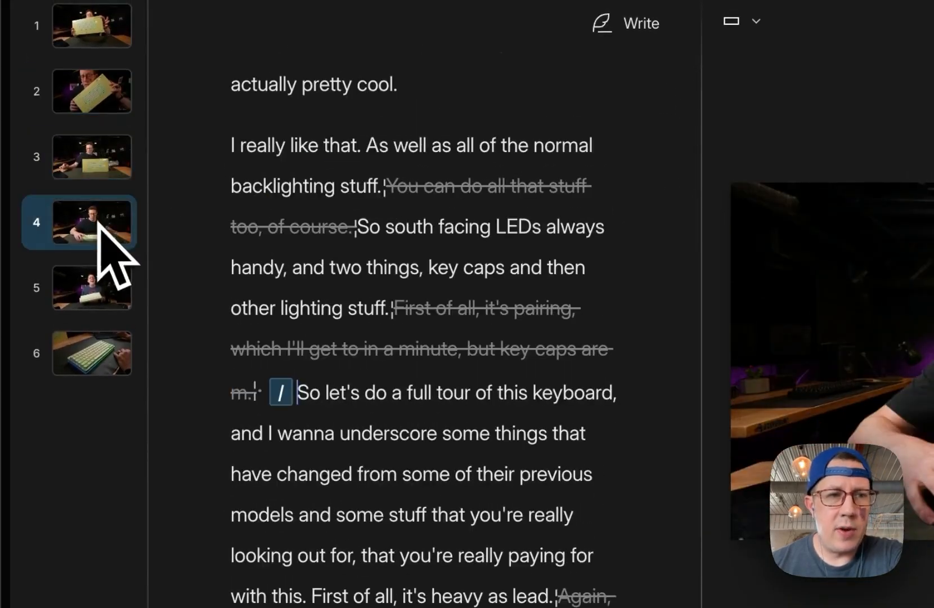
pyautogui.scroll(-20, 449, 480)
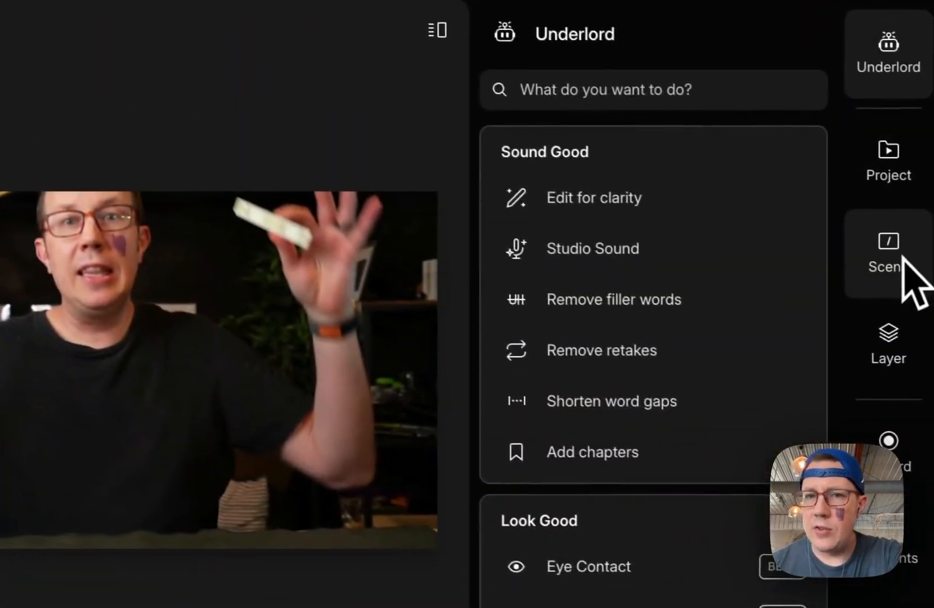
# Step: Examine the scene settings, the Script layer's properties and the recording options for scene 4 of the halo75 video
pyautogui.click(902, 257)
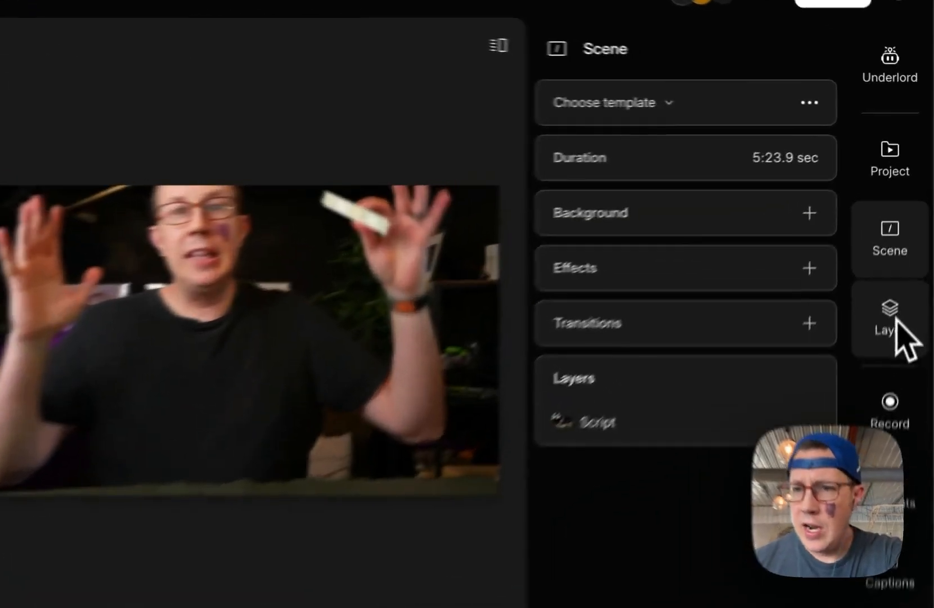
pyautogui.click(908, 225)
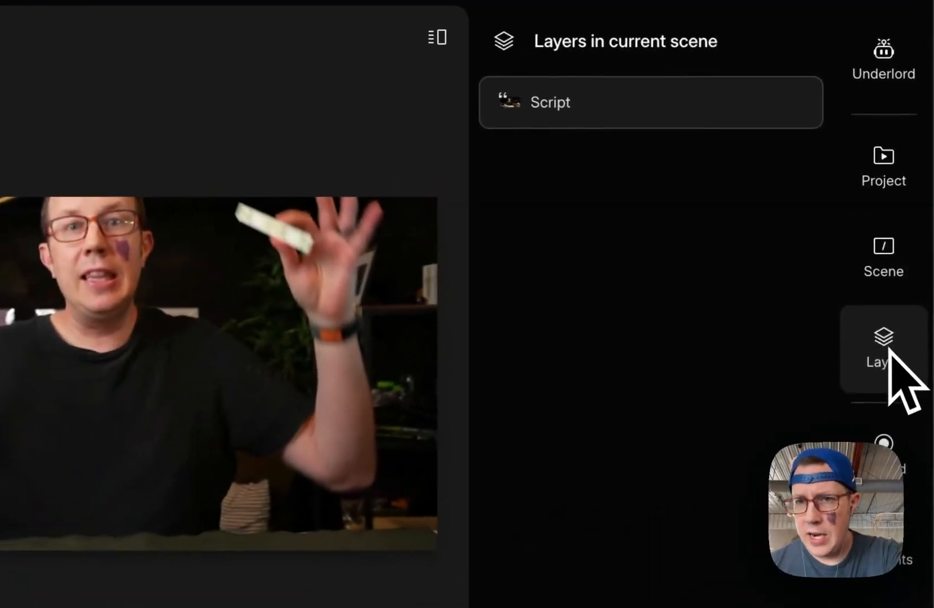
pyautogui.click(898, 285)
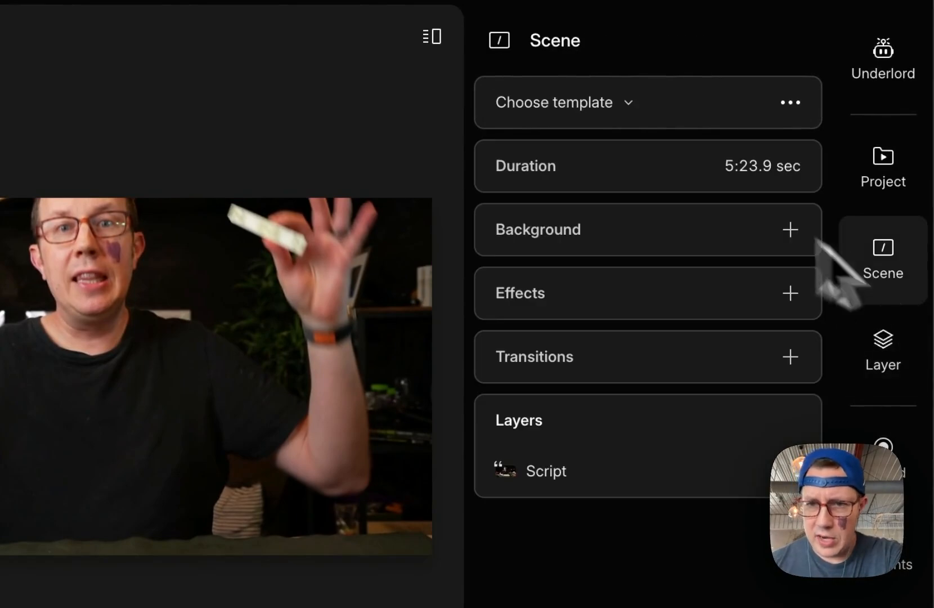
pyautogui.click(550, 469)
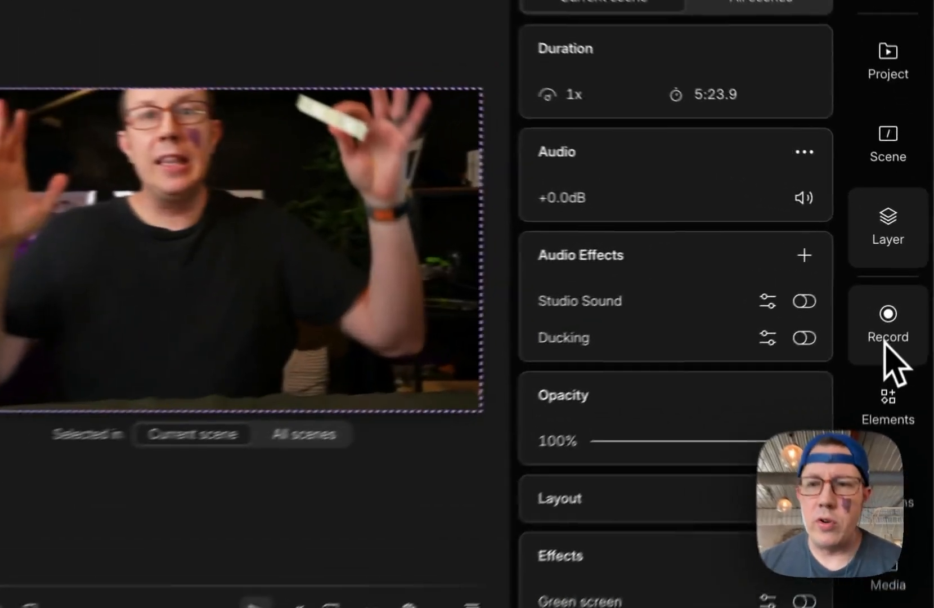
pyautogui.click(909, 281)
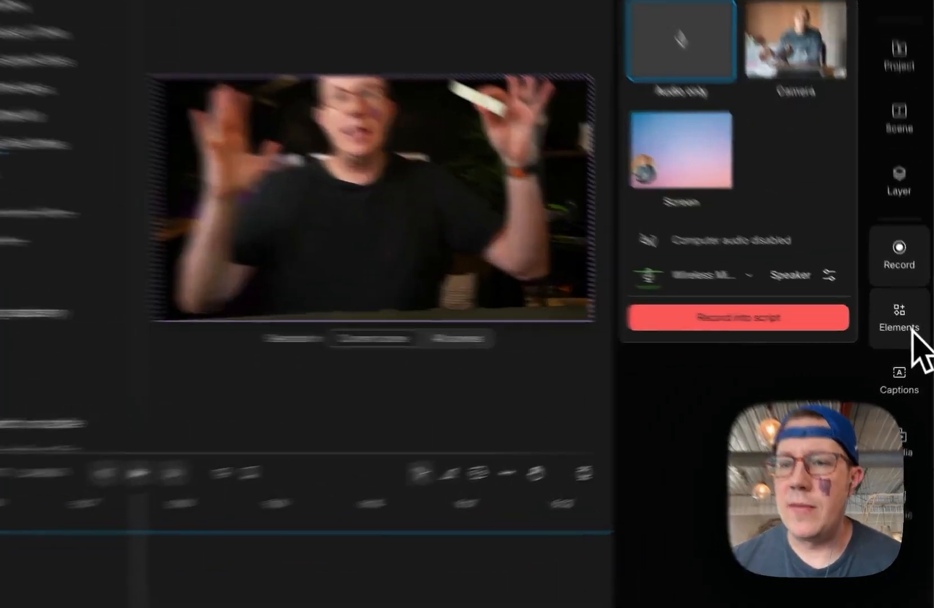
# Step: Add a Timer dynamic text element to scene 4 and set its text to size 64 with left alignment
pyautogui.click(911, 330)
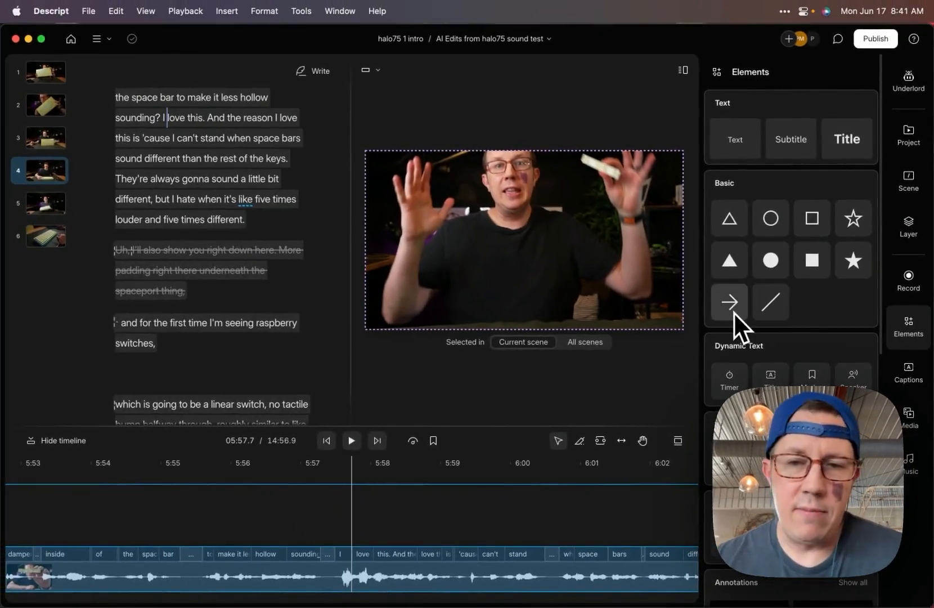
pyautogui.scroll(-1, 734, 312)
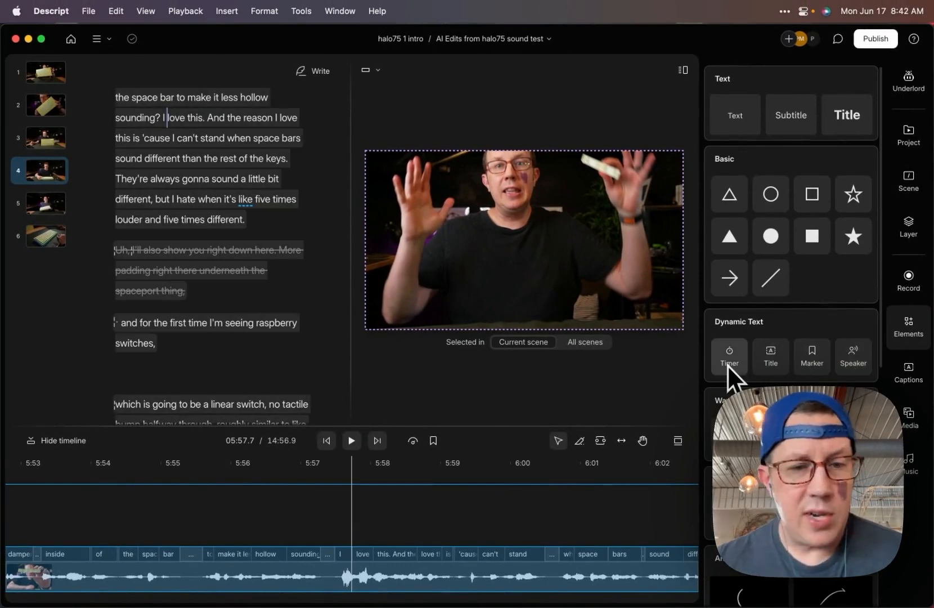
pyautogui.scroll(-2, 727, 364)
pyautogui.scroll(-8, 727, 365)
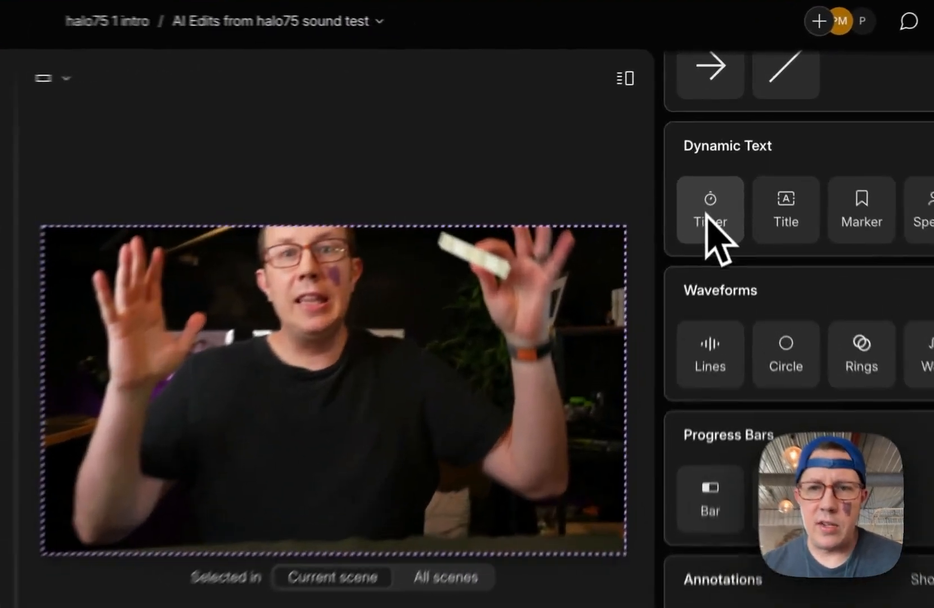
pyautogui.click(728, 147)
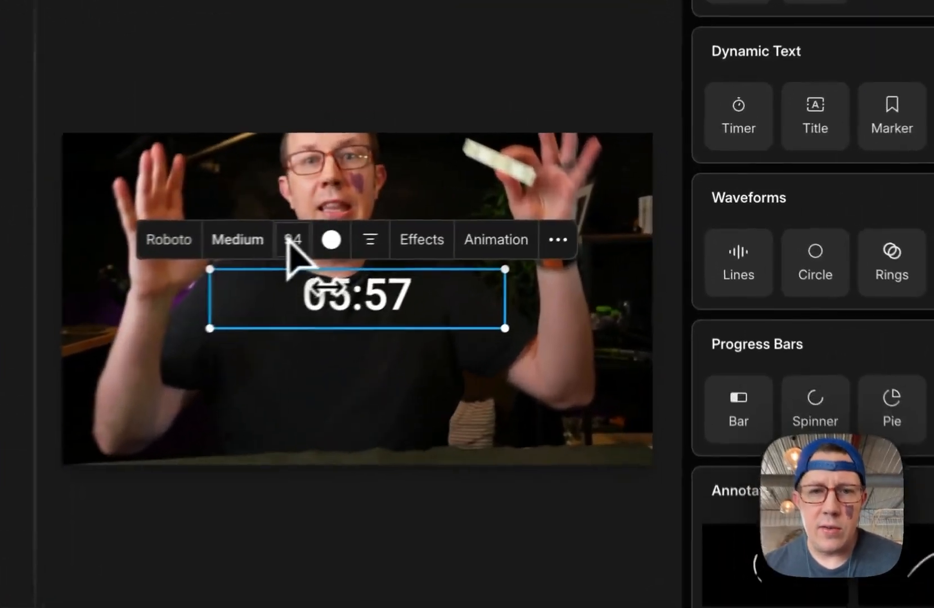
pyautogui.moveTo(489, 209); pyautogui.dragTo(482, 207)
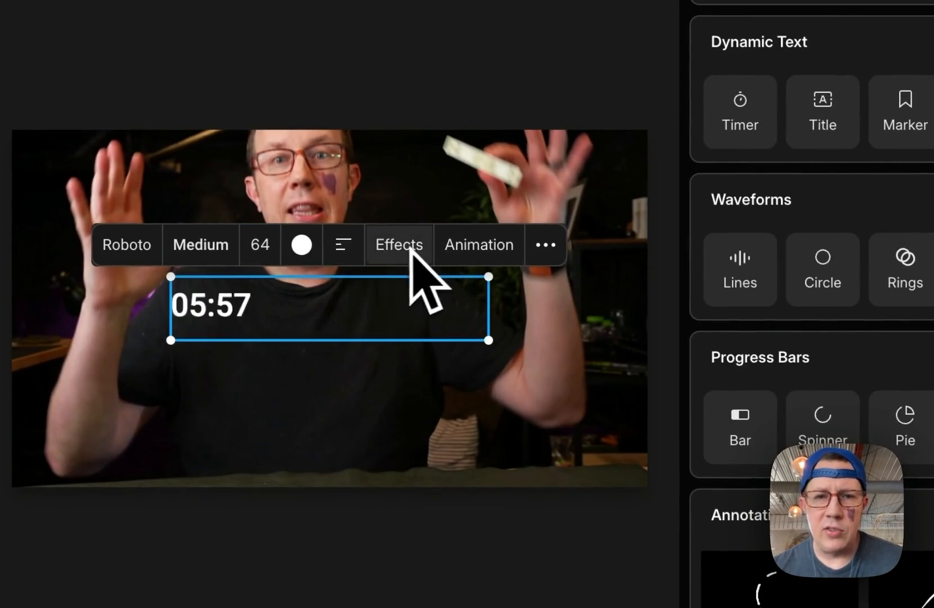
pyautogui.click(310, 359)
pyautogui.click(245, 316)
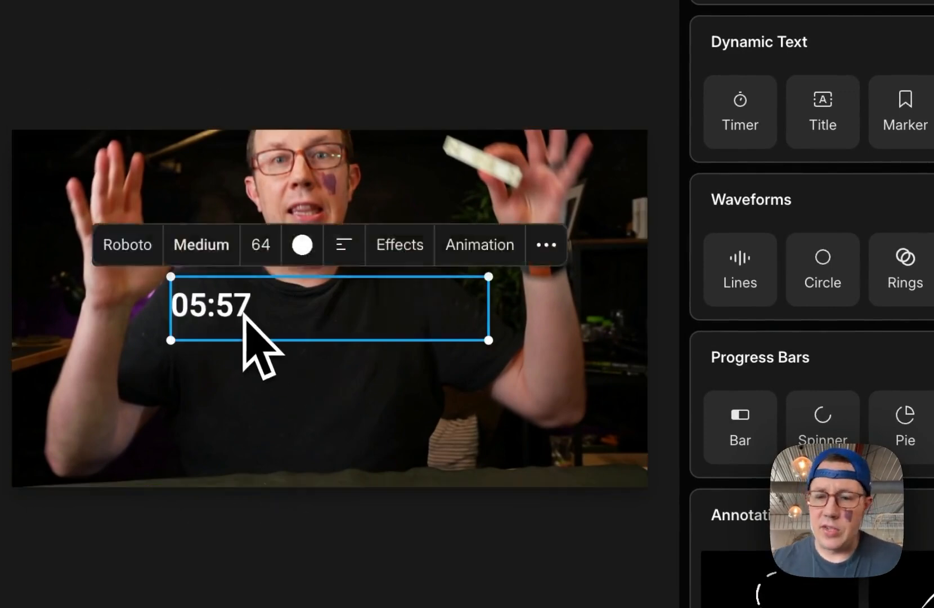
# Step: Delete the timer text from scene 4 and look through the annotation, overlay and frame elements
pyautogui.press('Delete')
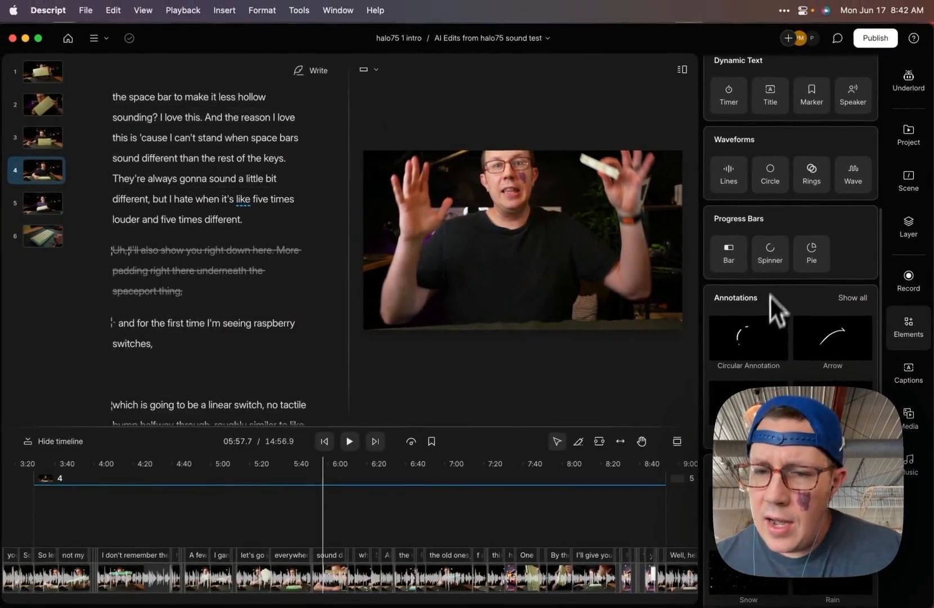
pyautogui.scroll(-5, 763, 338)
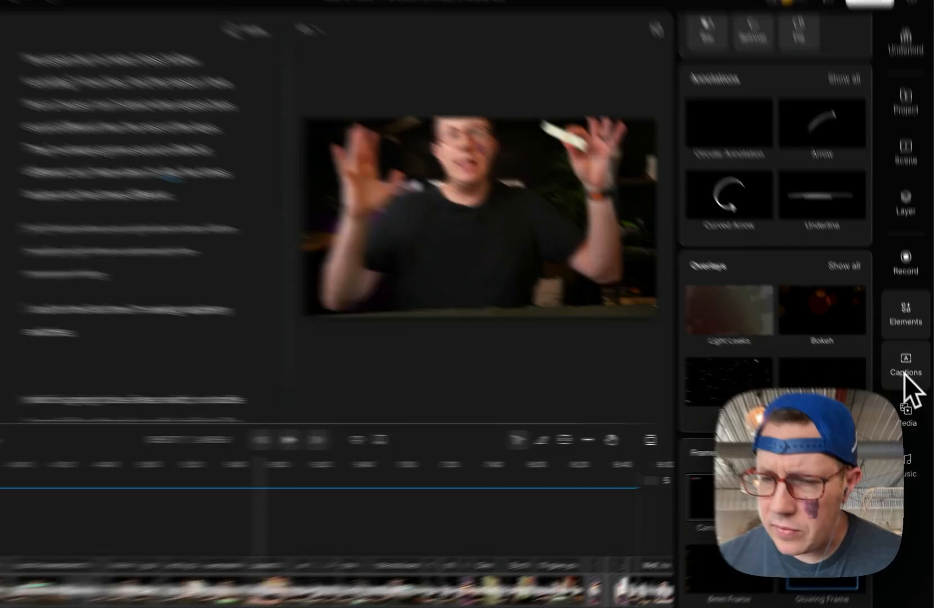
# Step: Add bold white captions with a circular audio waveform to all scenes using a preset caption style
pyautogui.click(909, 373)
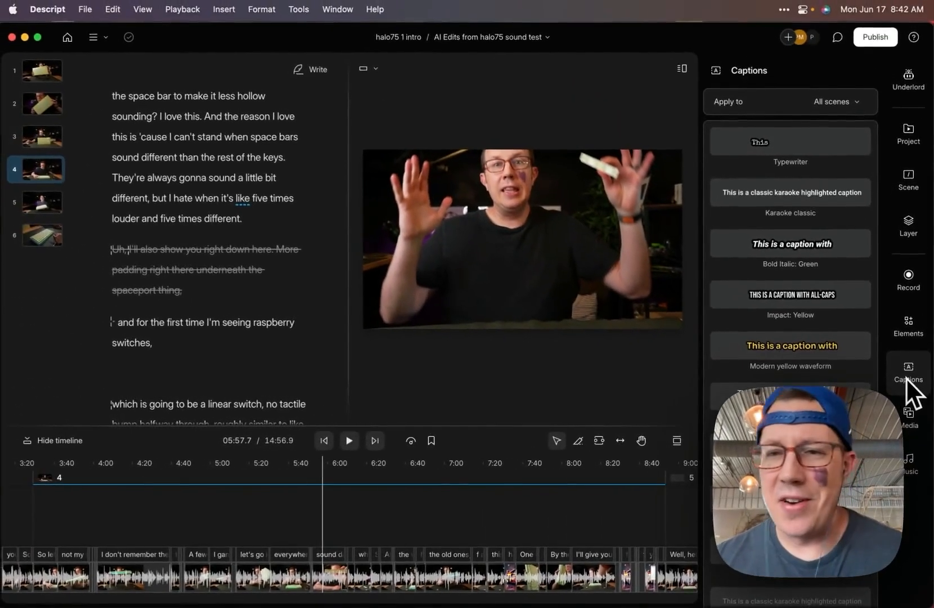
pyautogui.moveTo(787, 347)
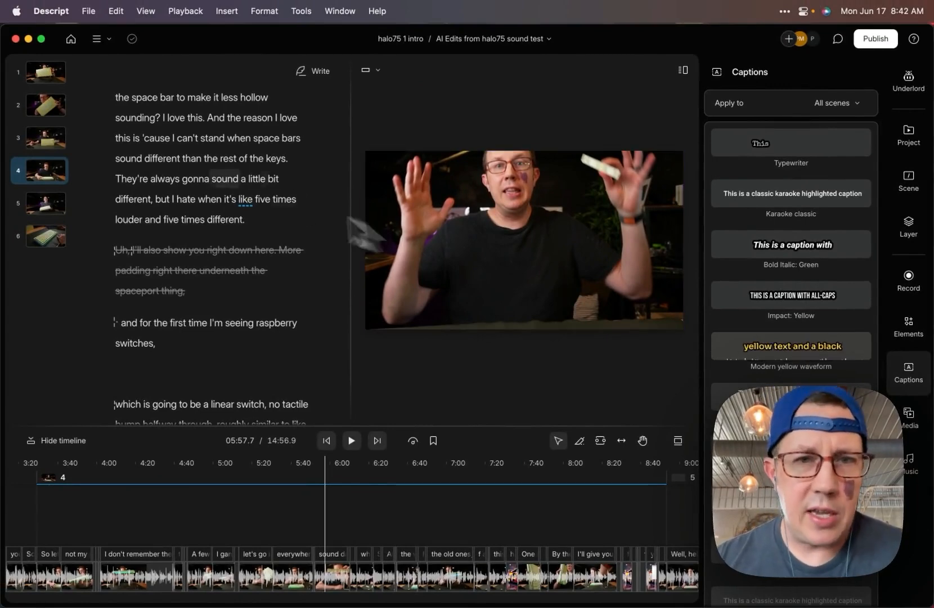
pyautogui.scroll(-10, 751, 299)
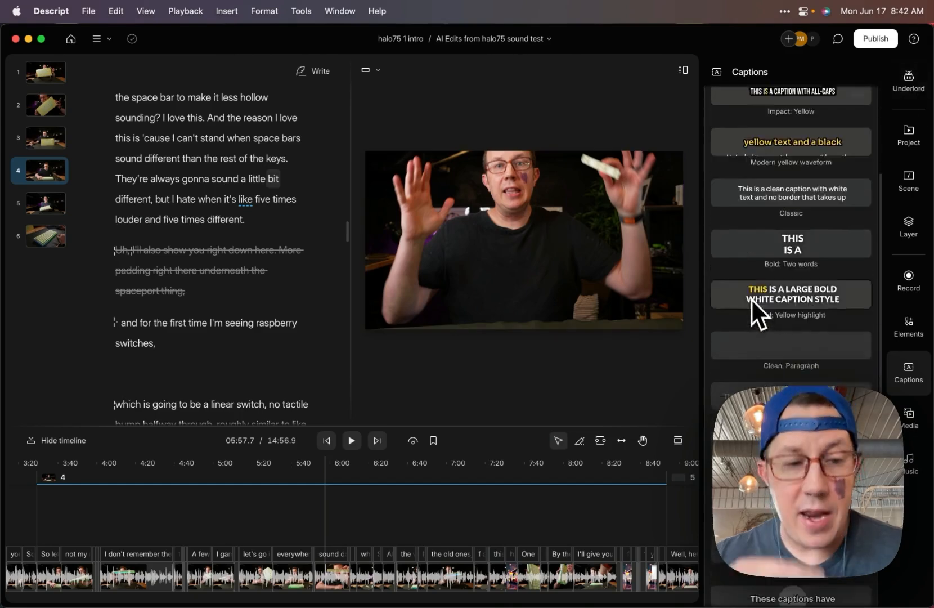
pyautogui.moveTo(751, 299)
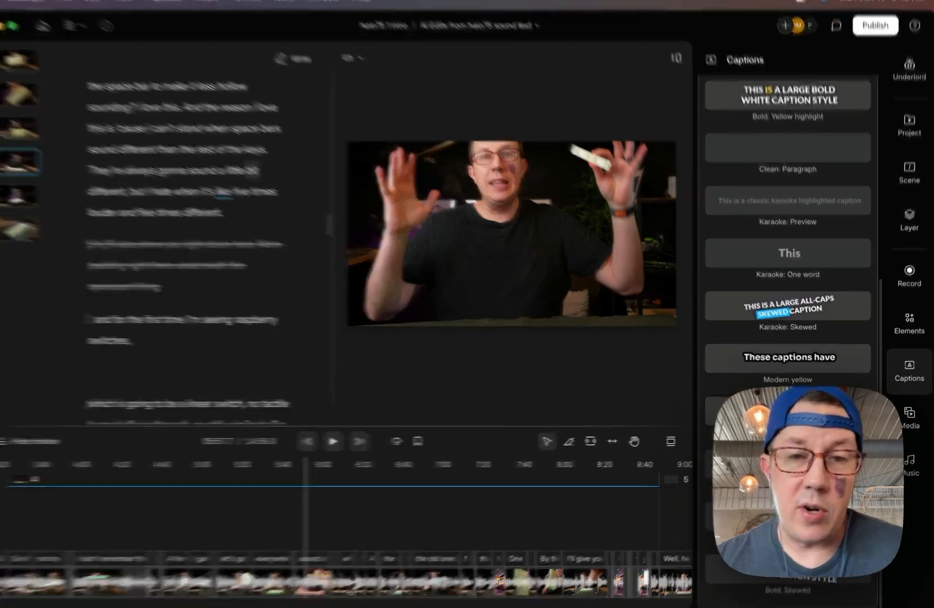
pyautogui.click(789, 417)
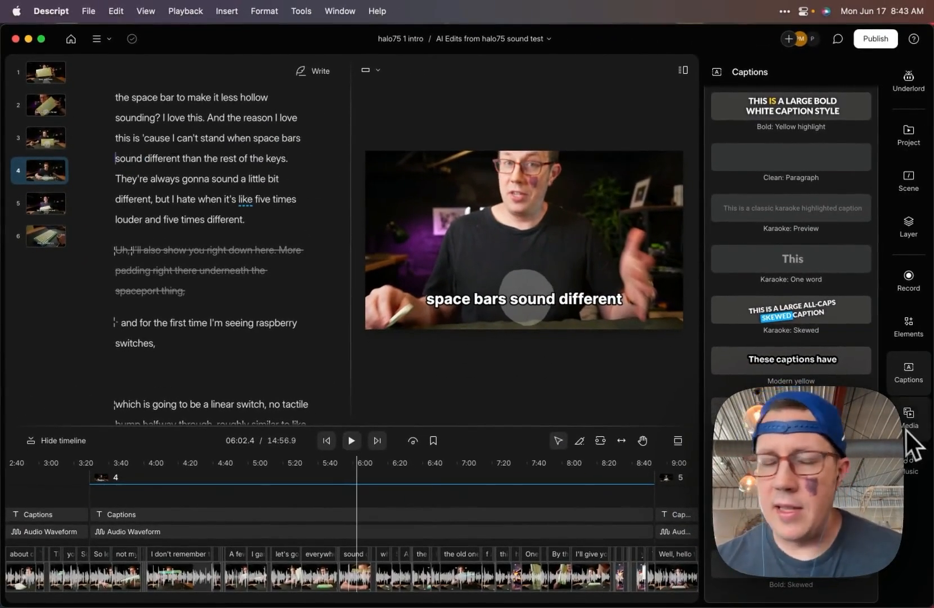
# Step: Search the GIPHY GIFs for dwight and place the Fireball GIF in scene 4
pyautogui.click(907, 430)
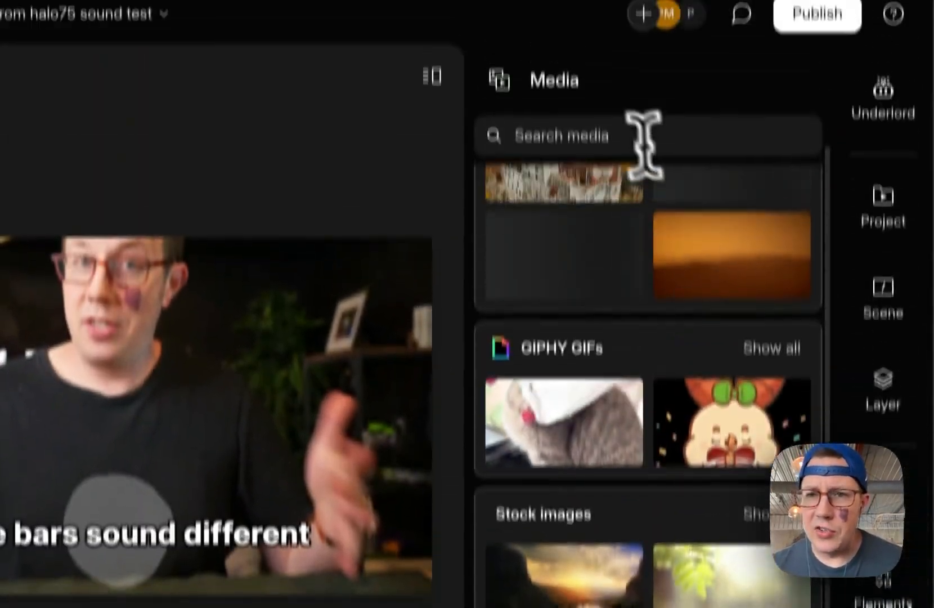
pyautogui.click(612, 194)
pyautogui.write('dwight')
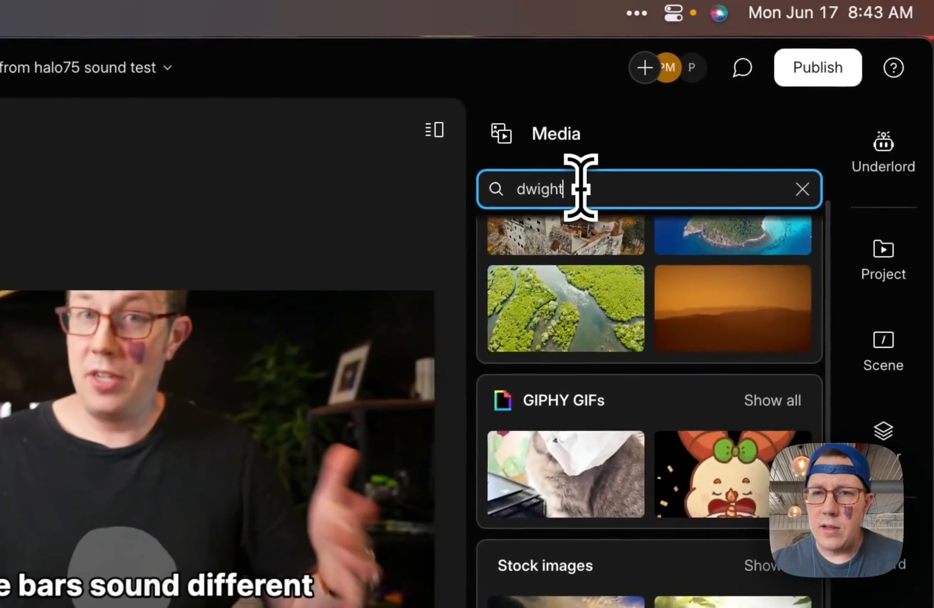
pyautogui.click(772, 403)
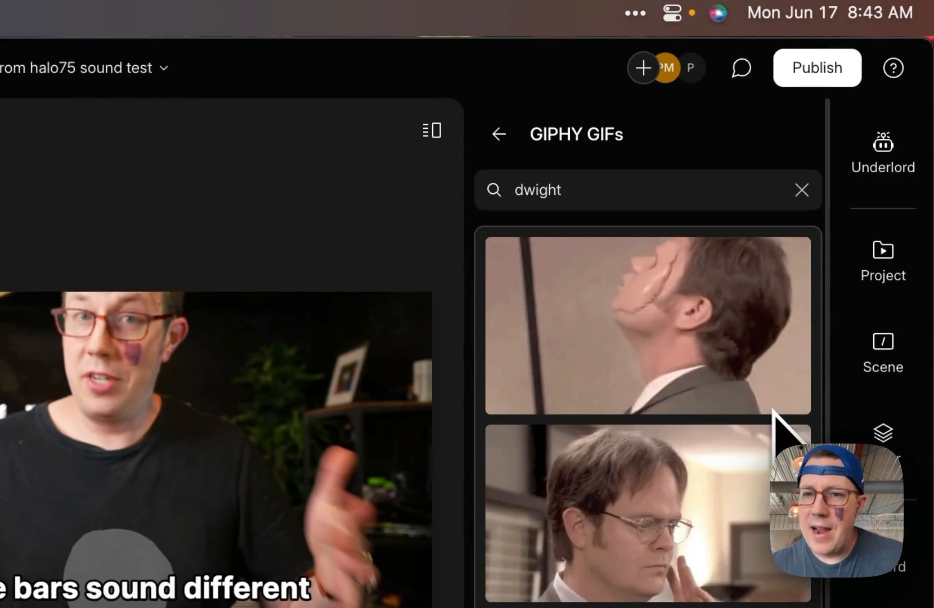
pyautogui.scroll(-1, 821, 285)
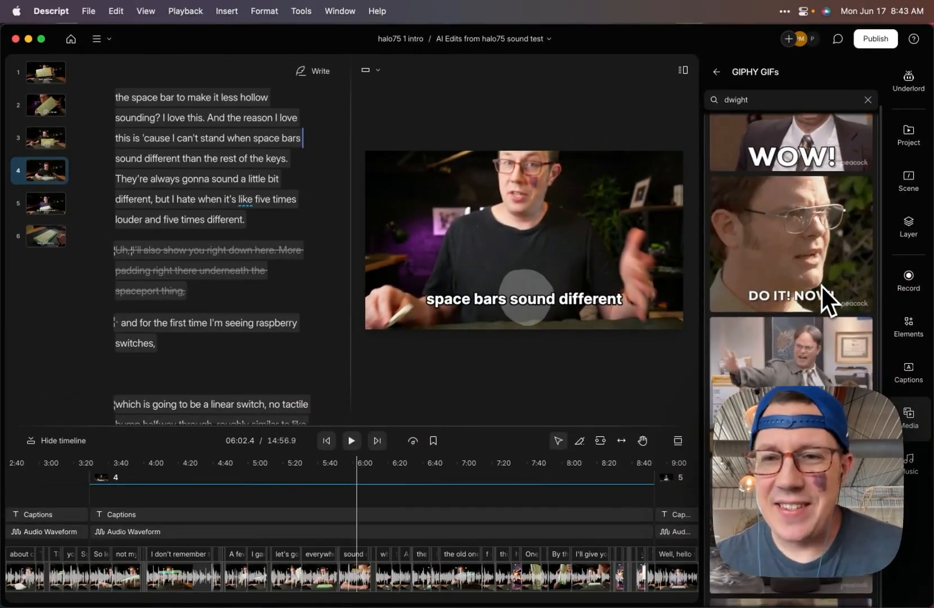
pyautogui.scroll(-1, 821, 285)
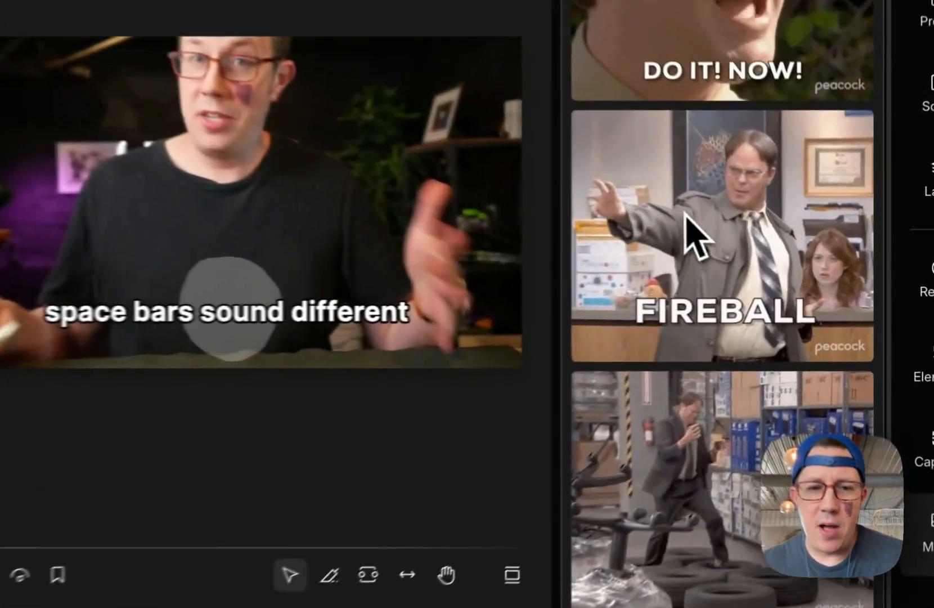
pyautogui.moveTo(698, 237); pyautogui.dragTo(104, 259)
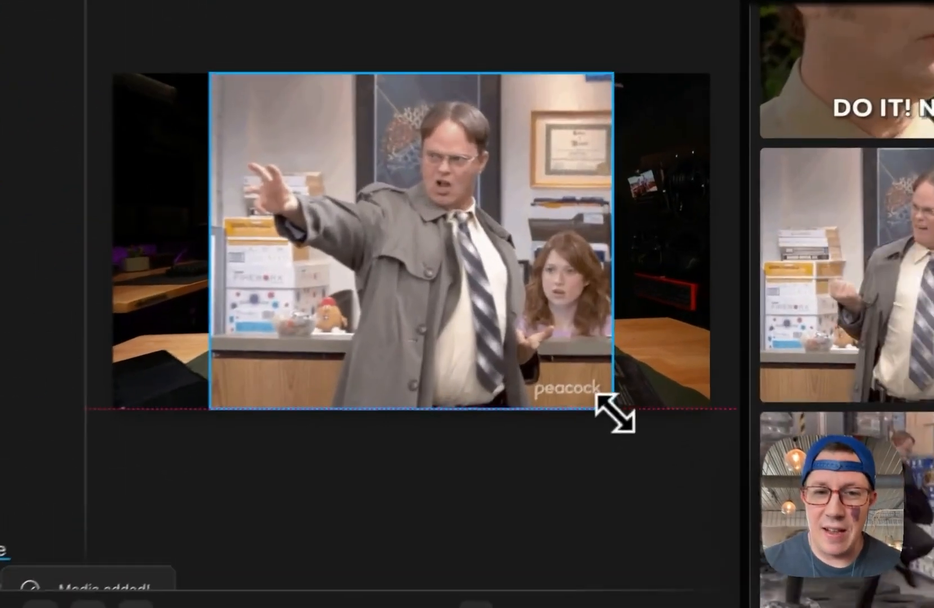
# Step: Shrink the Fireball GIF, reposition it over the left half of the video, and delete it from the scene
pyautogui.moveTo(631, 330); pyautogui.dragTo(537, 255)
pyautogui.moveTo(428, 281); pyautogui.dragTo(426, 279)
pyautogui.moveTo(332, 183); pyautogui.dragTo(274, 258)
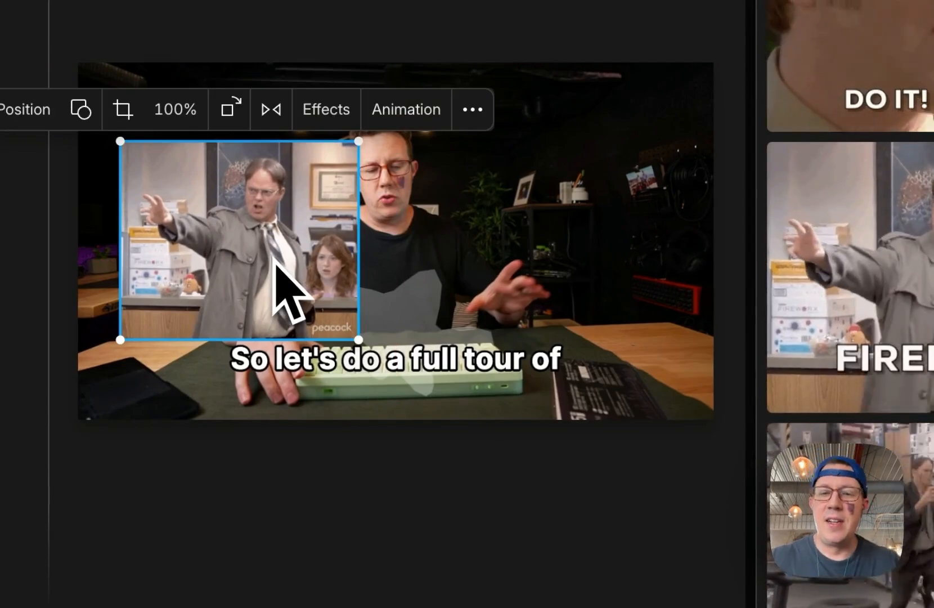
pyautogui.press('Delete')
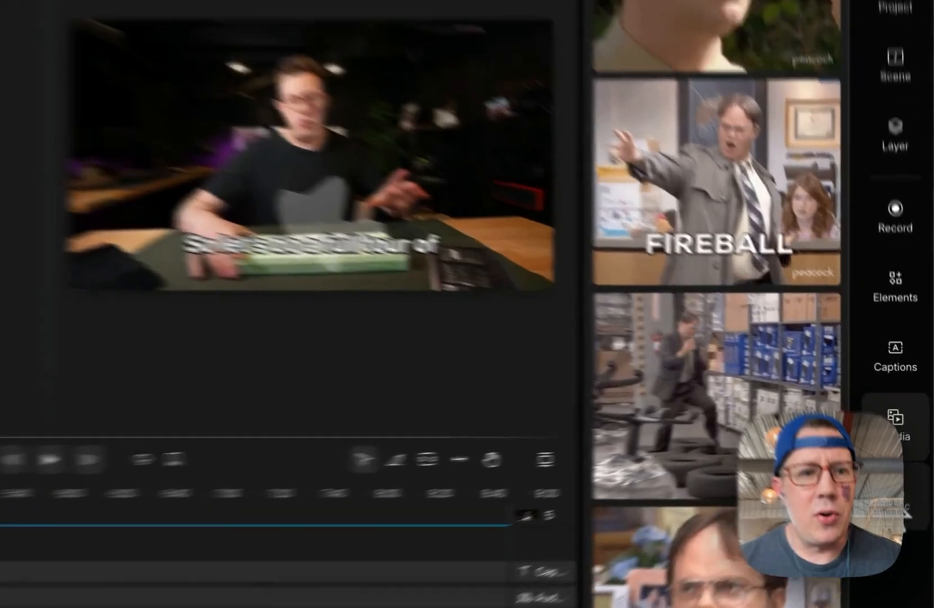
# Step: Preview the stock music and sound effects, and examine the media library's stock video, GIF, image and sticker sections
pyautogui.click(909, 464)
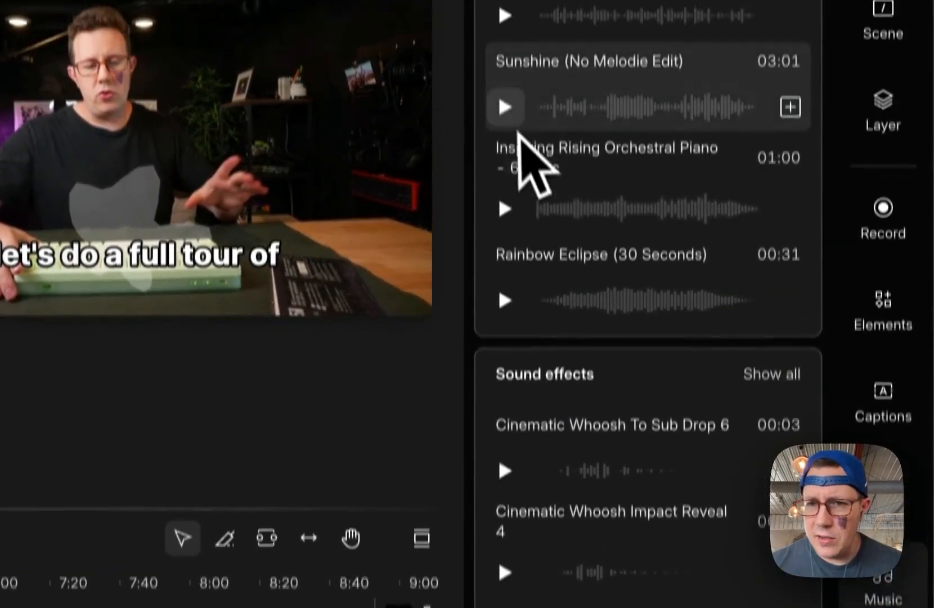
pyautogui.click(506, 46)
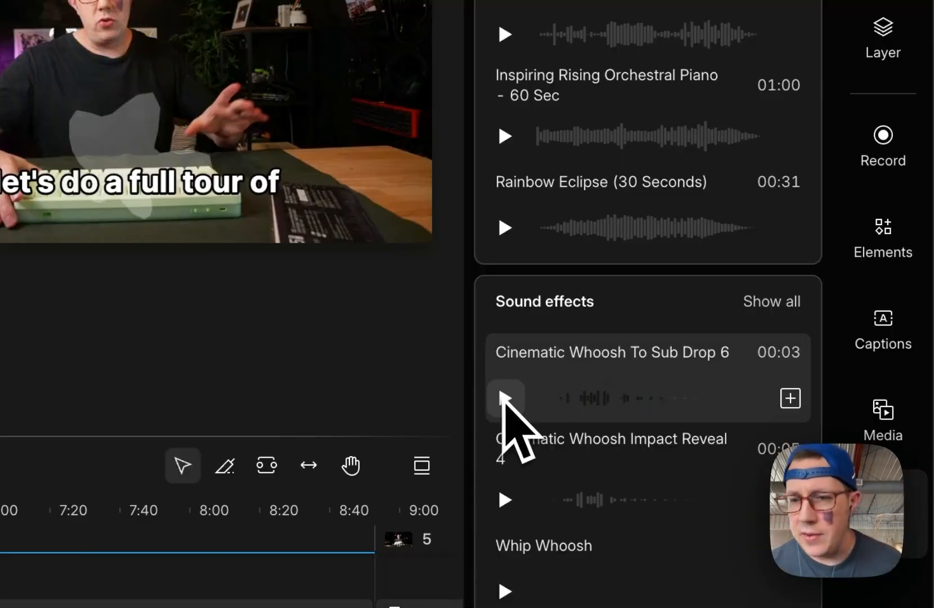
pyautogui.click(885, 400)
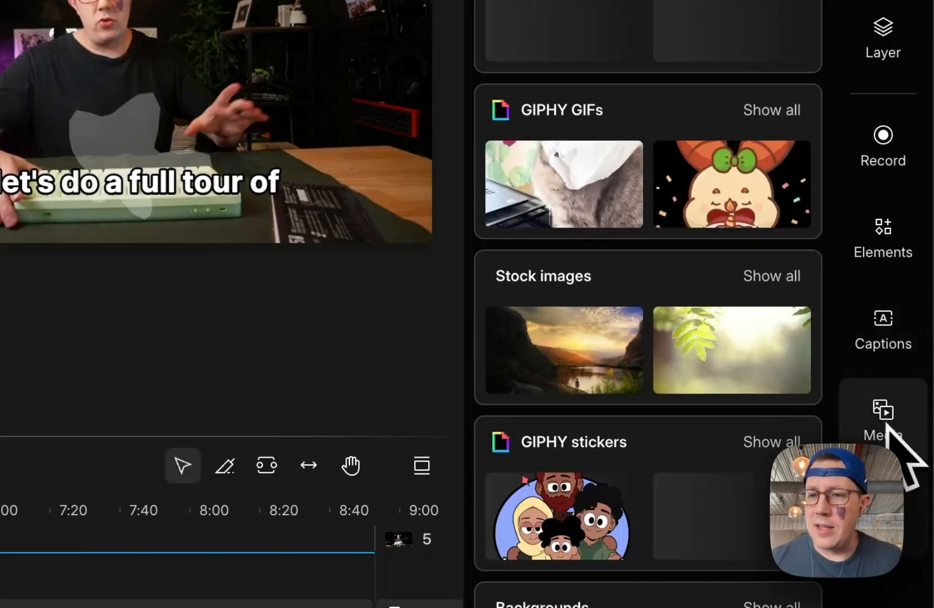
pyautogui.scroll(-2, 667, 184)
pyautogui.scroll(-2, 643, 155)
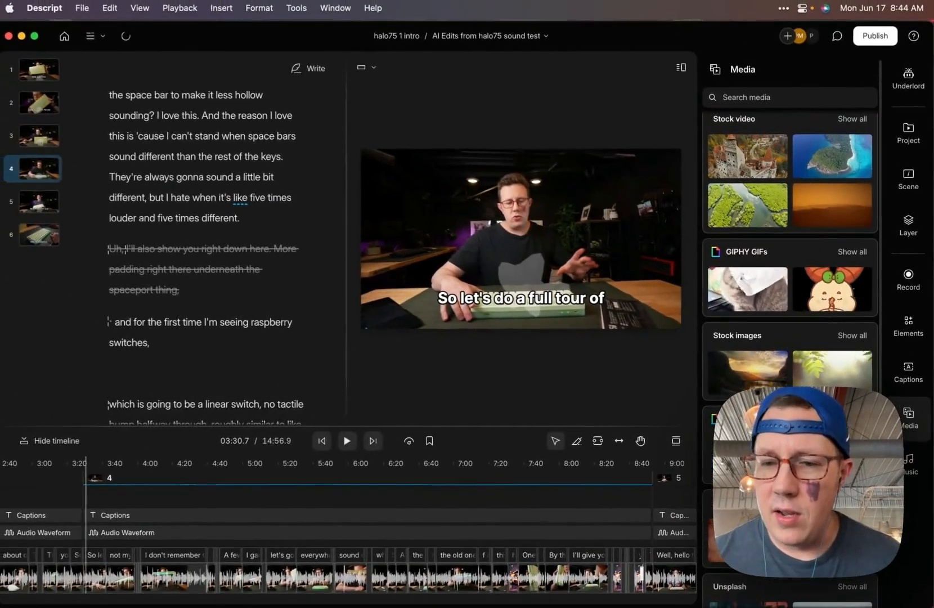
pyautogui.scroll(-2, 790, 225)
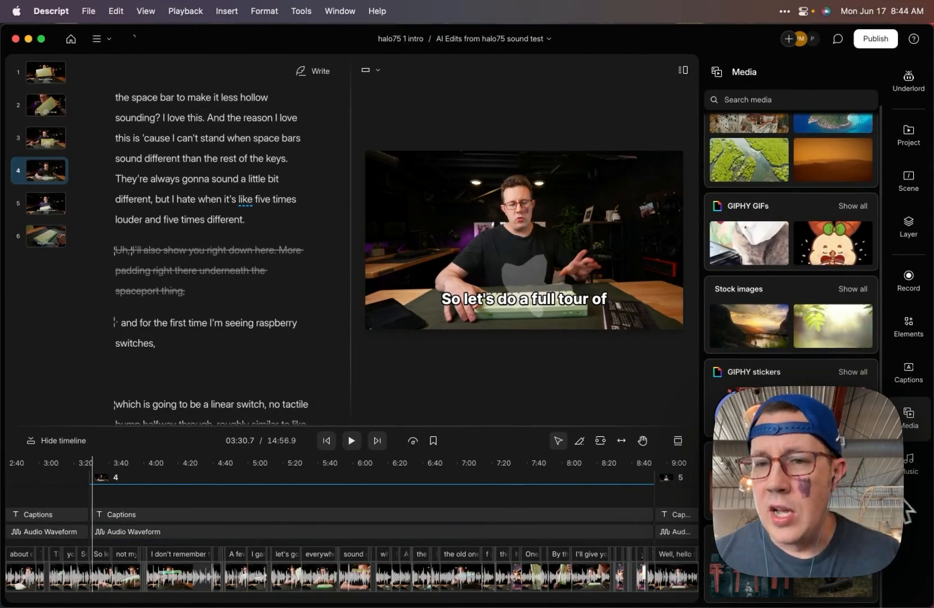
pyautogui.scroll(2, 791, 253)
pyautogui.scroll(1, 791, 253)
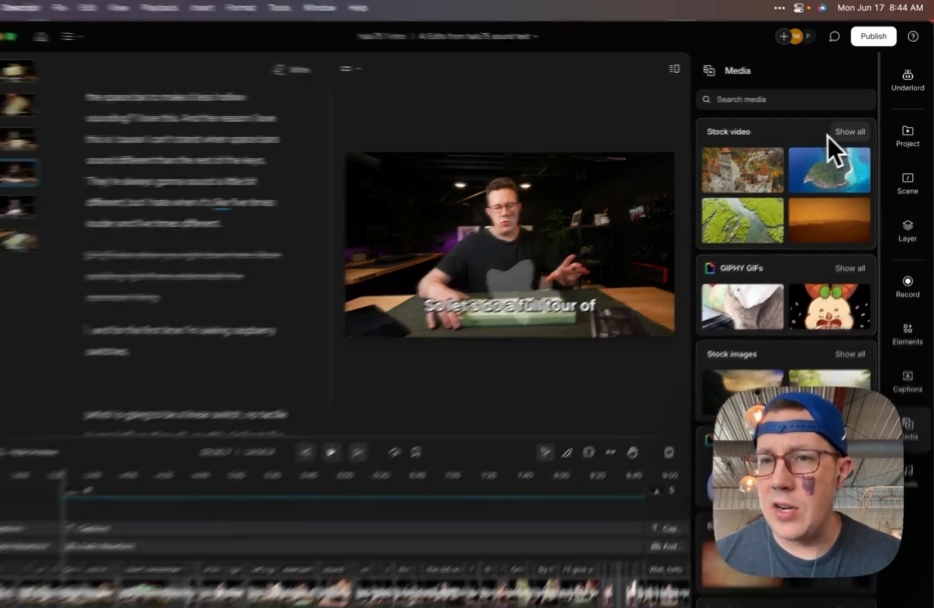
# Step: Browse the complete stock video collection and search it for dog
pyautogui.click(856, 131)
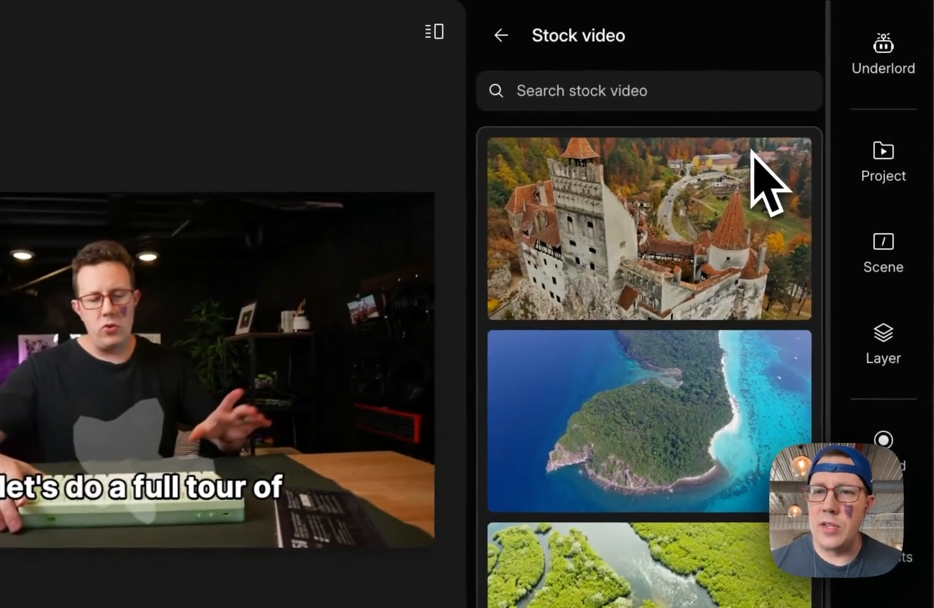
pyautogui.scroll(-12, 688, 438)
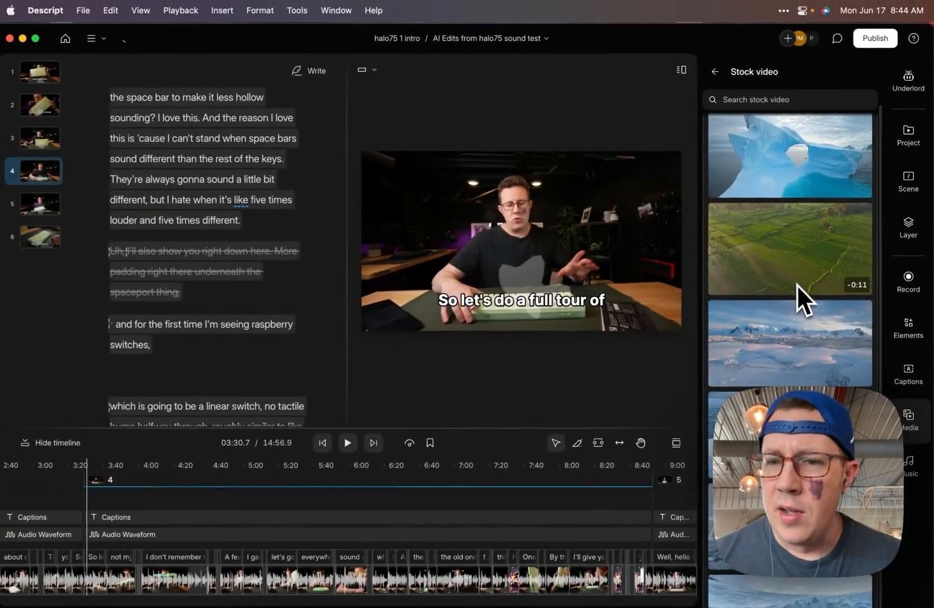
pyautogui.scroll(-5, 797, 284)
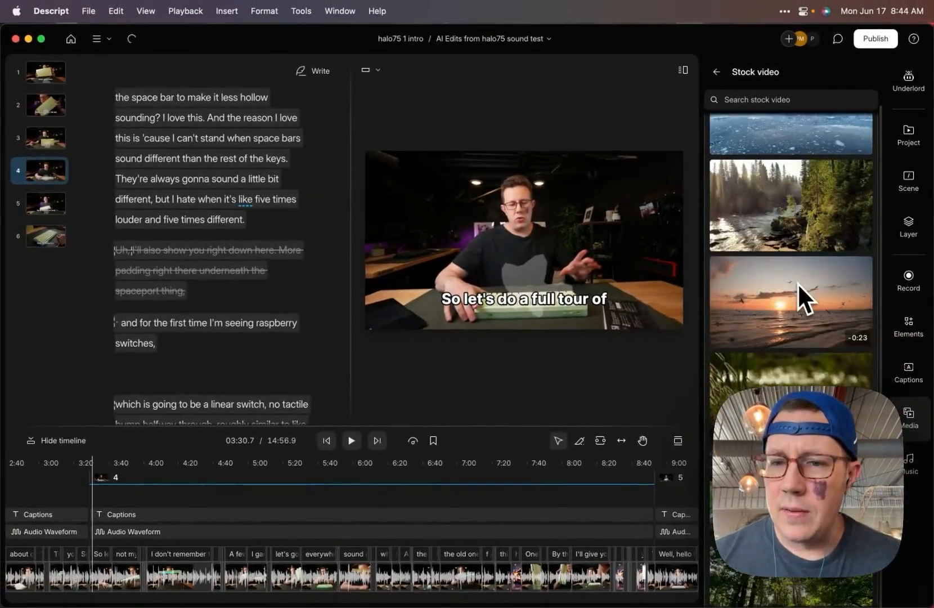
pyautogui.scroll(15, 797, 282)
pyautogui.click(756, 99)
pyautogui.write('dog')
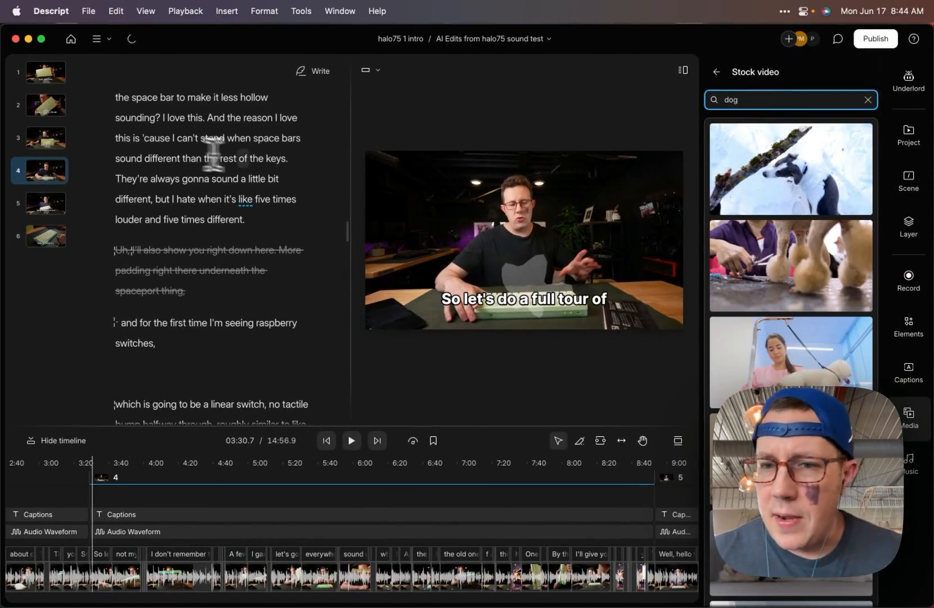
pyautogui.scroll(-2, 833, 309)
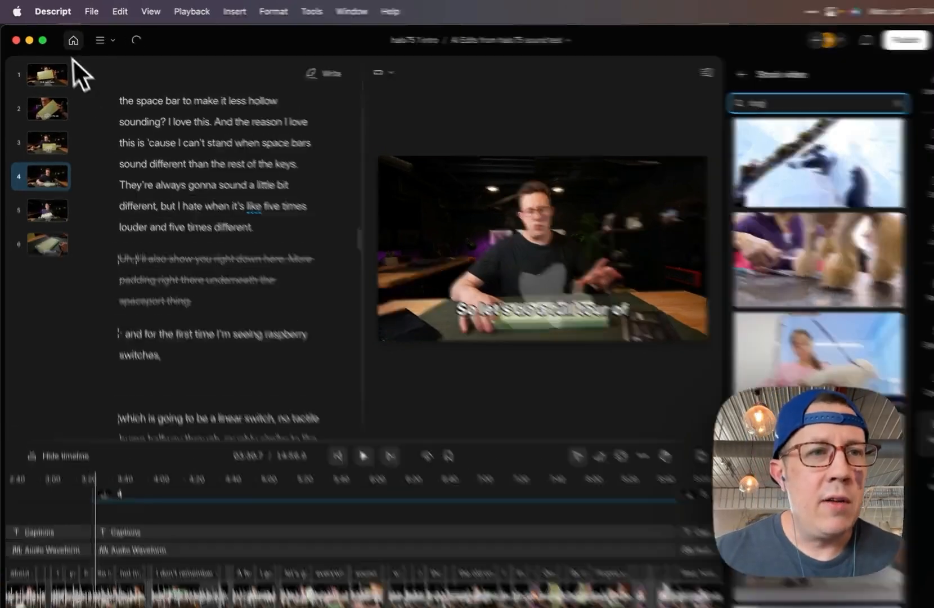
# Step: Return to the project list, open the eye test project and check its sync status
pyautogui.click(71, 39)
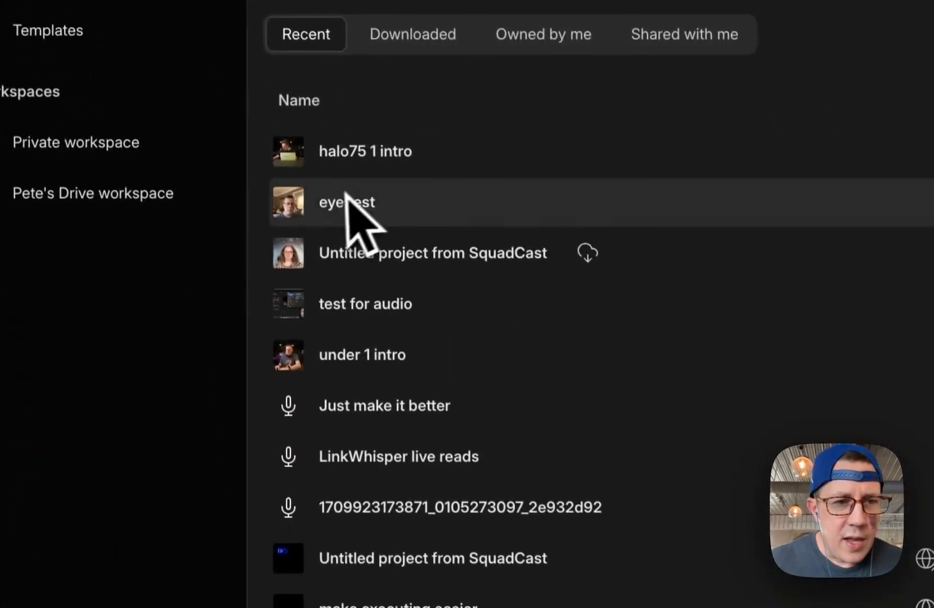
pyautogui.click(416, 589)
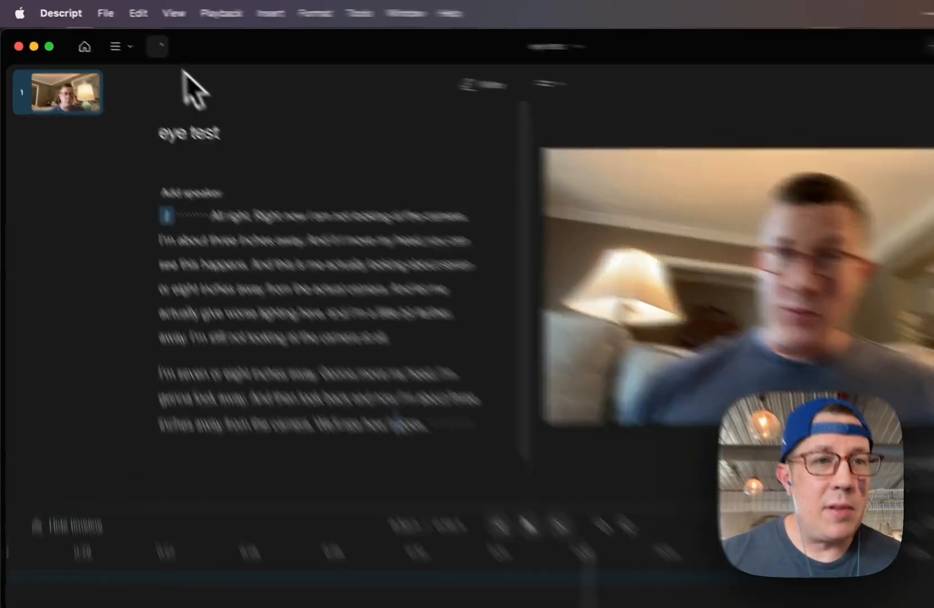
pyautogui.click(125, 40)
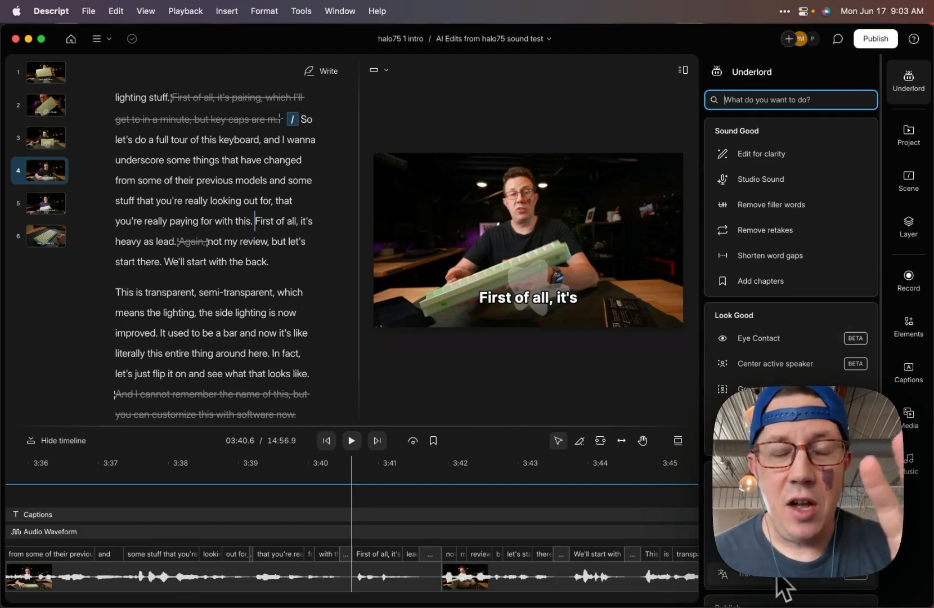
# Step: Apply Studio Sound to the halo75 1 intro composition with Underlord
pyautogui.moveTo(797, 281)
pyautogui.moveTo(769, 185)
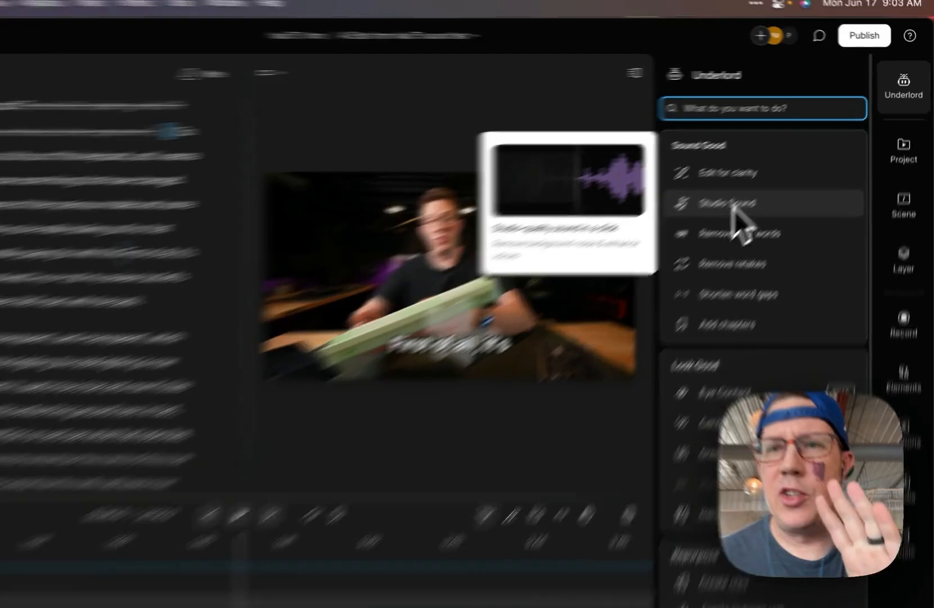
pyautogui.click(766, 182)
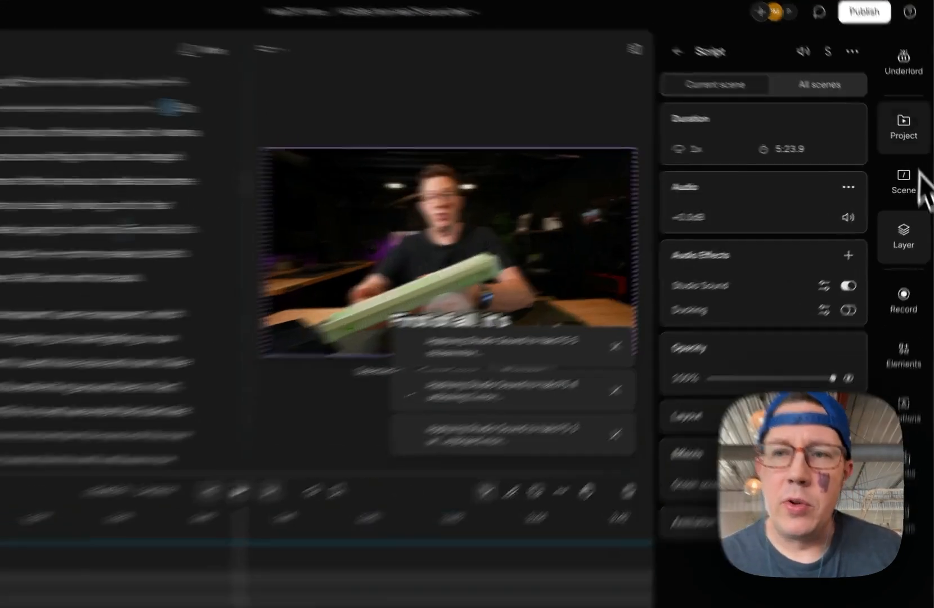
# Step: Examine the project files, scene 3's settings and the audio effects of its Script layer
pyautogui.click(910, 135)
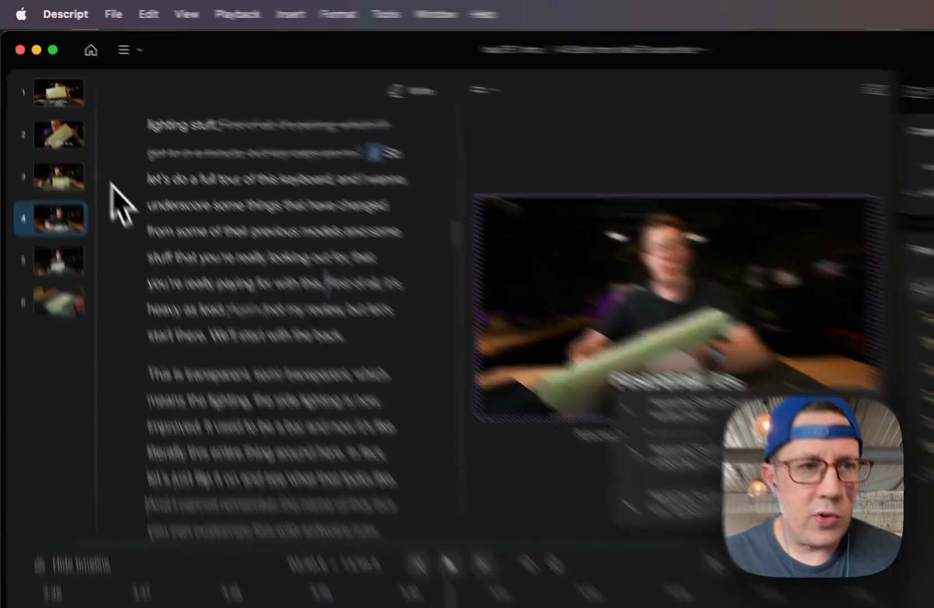
pyautogui.click(46, 141)
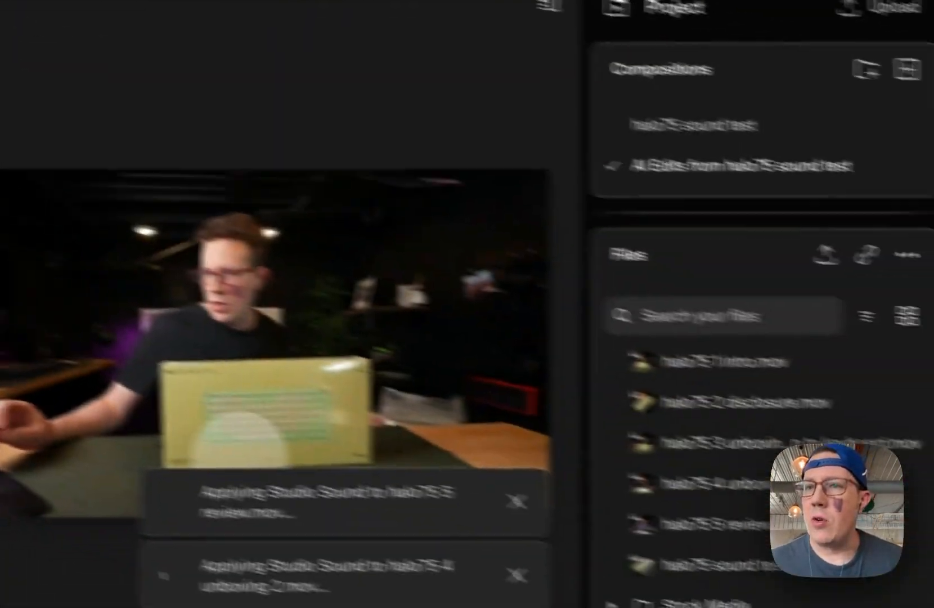
pyautogui.click(906, 214)
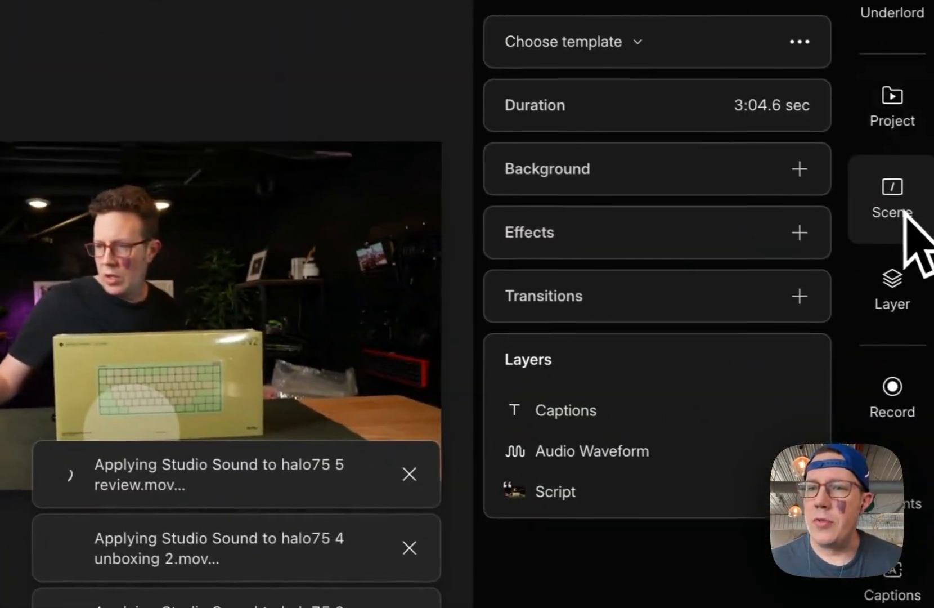
pyautogui.click(910, 276)
pyautogui.click(588, 117)
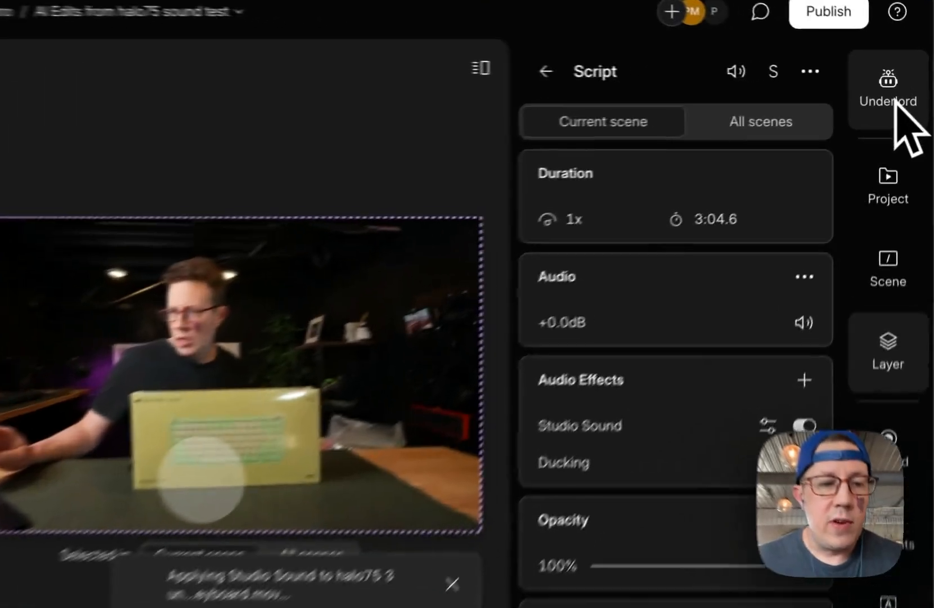
# Step: Open Underlord's Create clips tool for the podcast episode and set the clip duration to 55 seconds
pyautogui.click(912, 84)
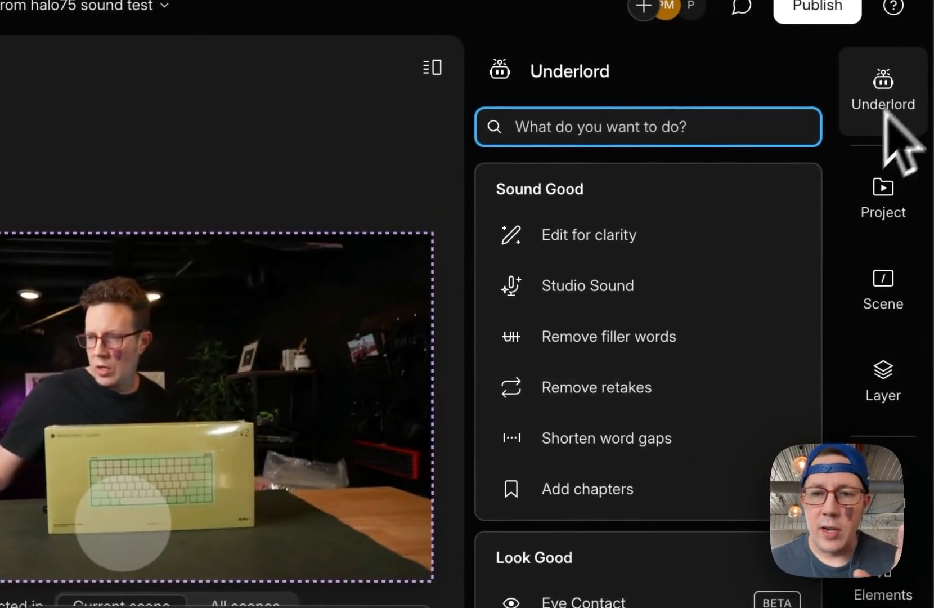
pyautogui.scroll(-10, 653, 397)
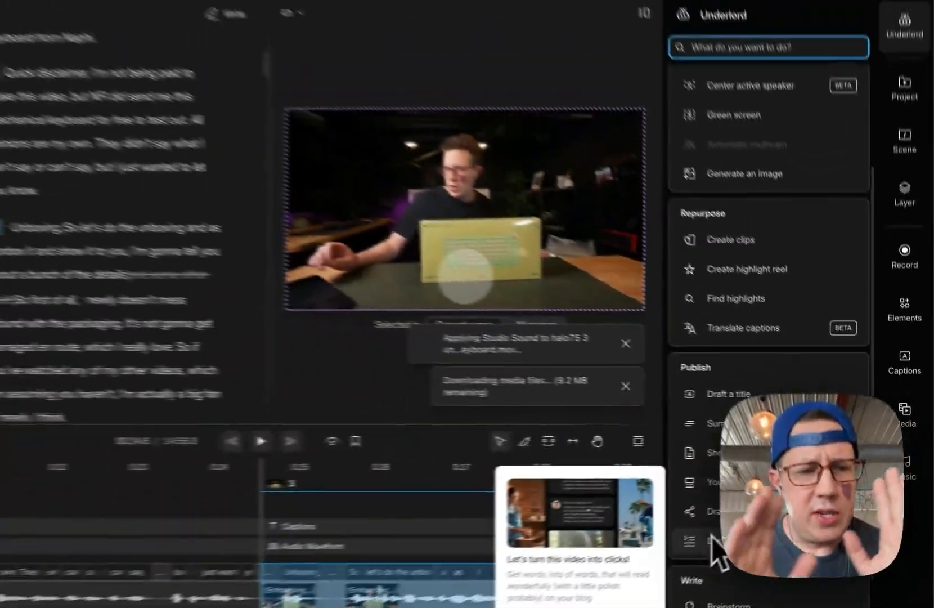
pyautogui.scroll(5, 748, 394)
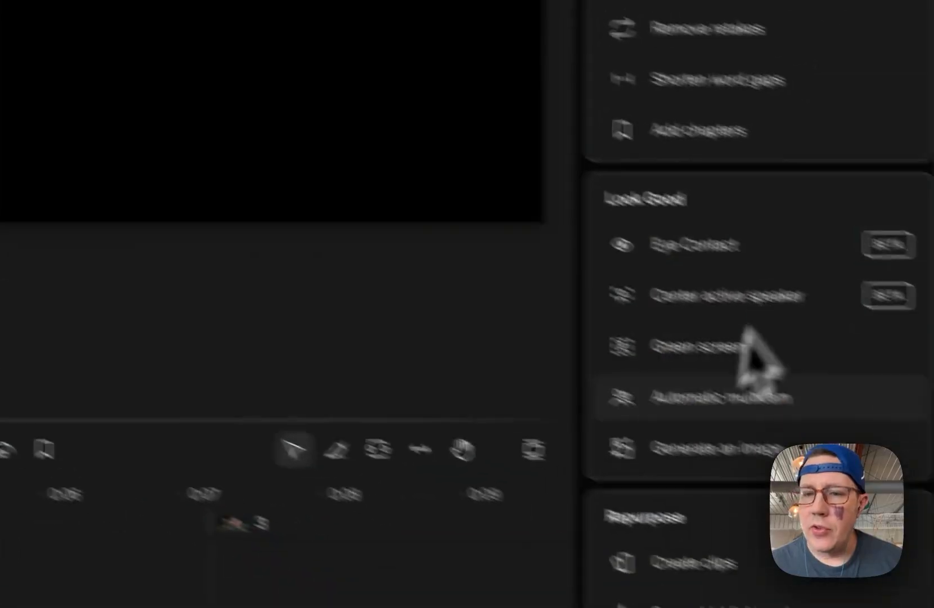
pyautogui.click(734, 504)
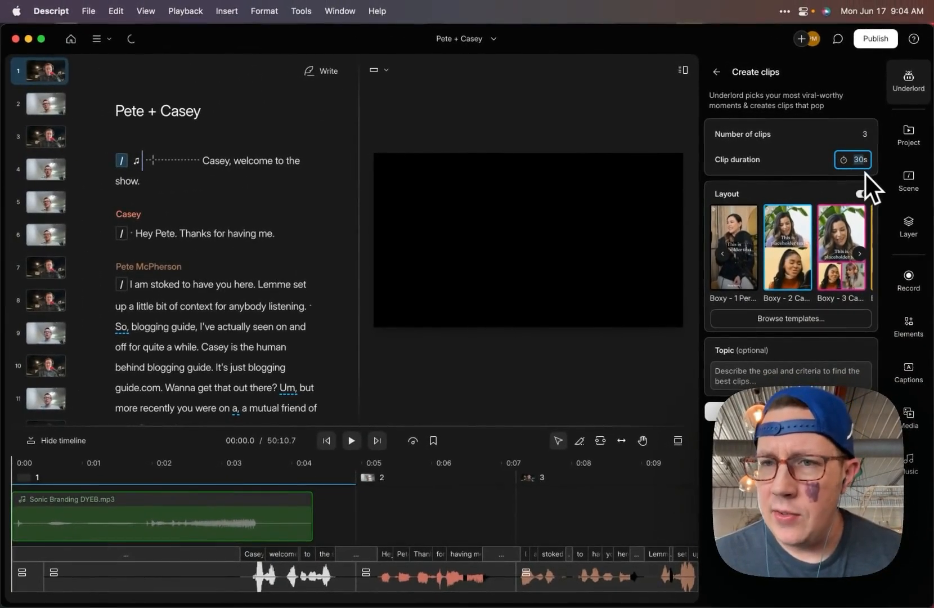
pyautogui.moveTo(862, 168); pyautogui.dragTo(897, 173)
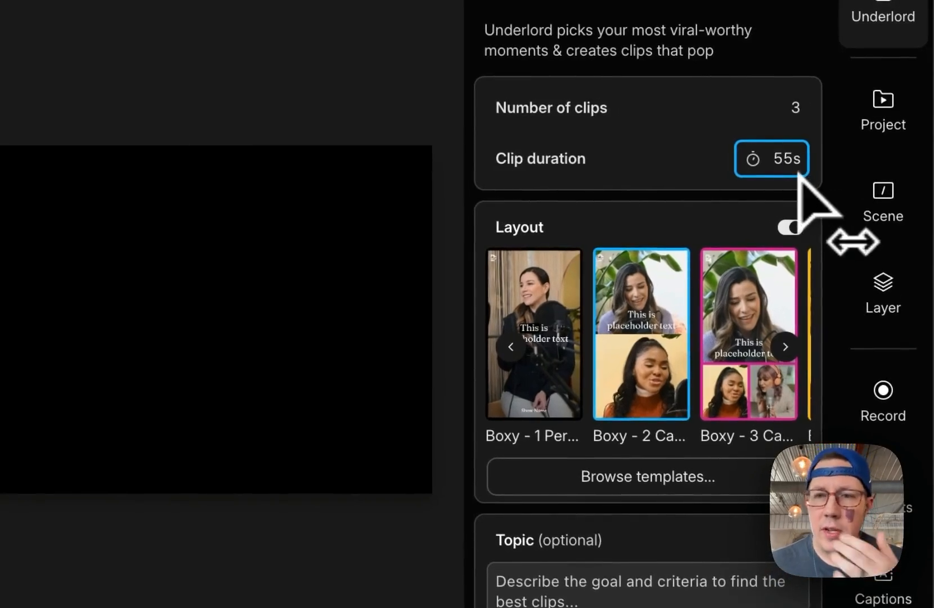
# Step: Turn the clip layout off and back on, then look through the layouts and the full template gallery
pyautogui.click(792, 227)
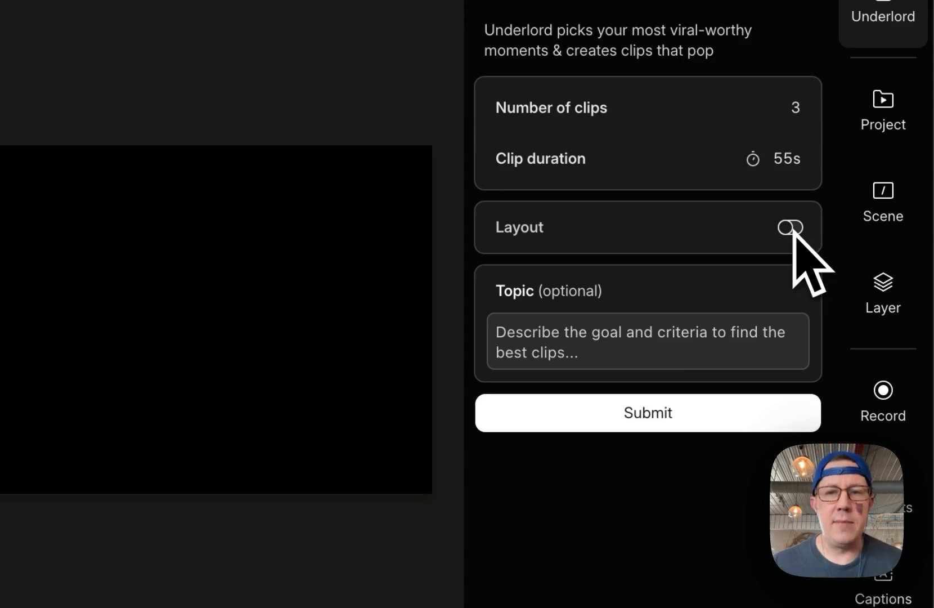
pyautogui.click(792, 227)
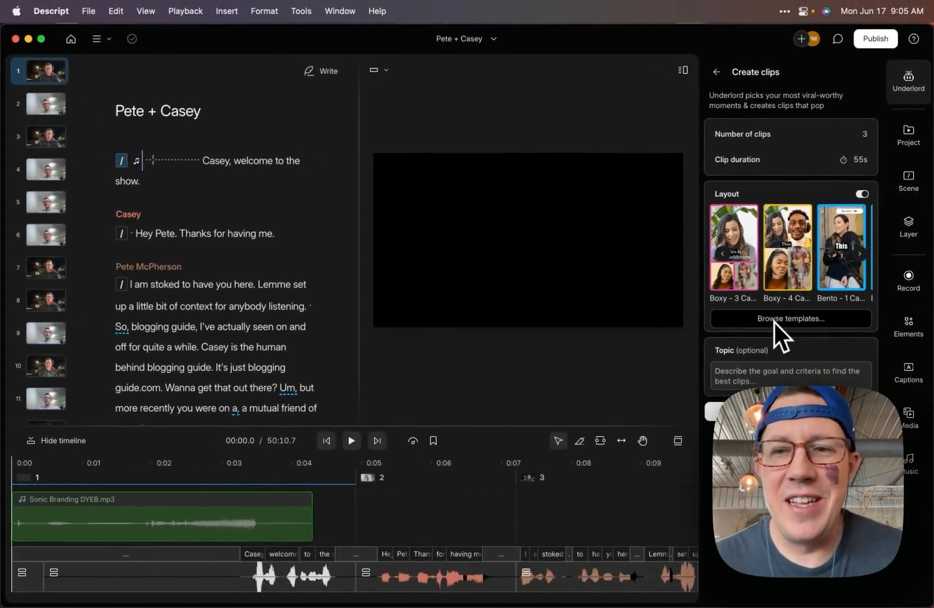
pyautogui.click(861, 253)
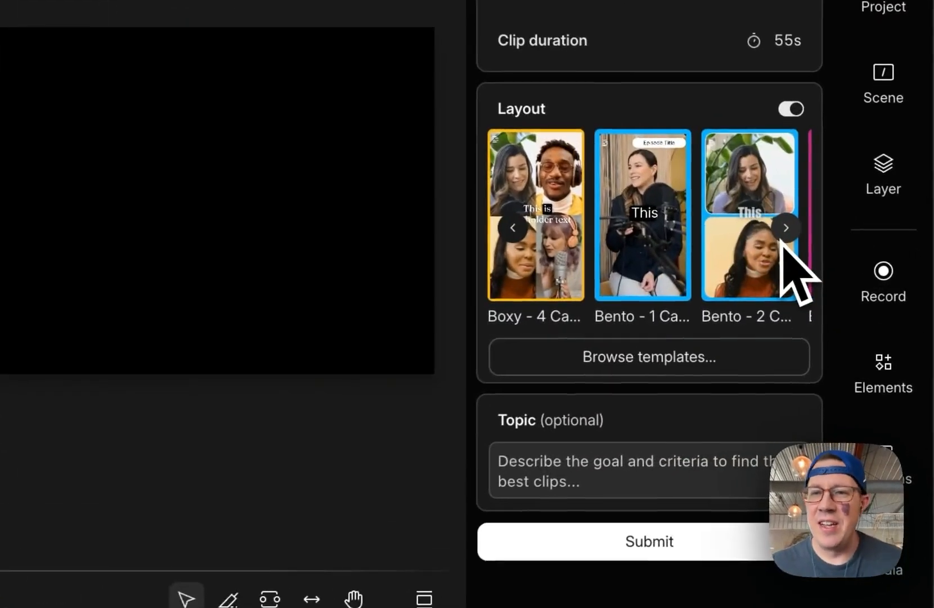
pyautogui.click(655, 353)
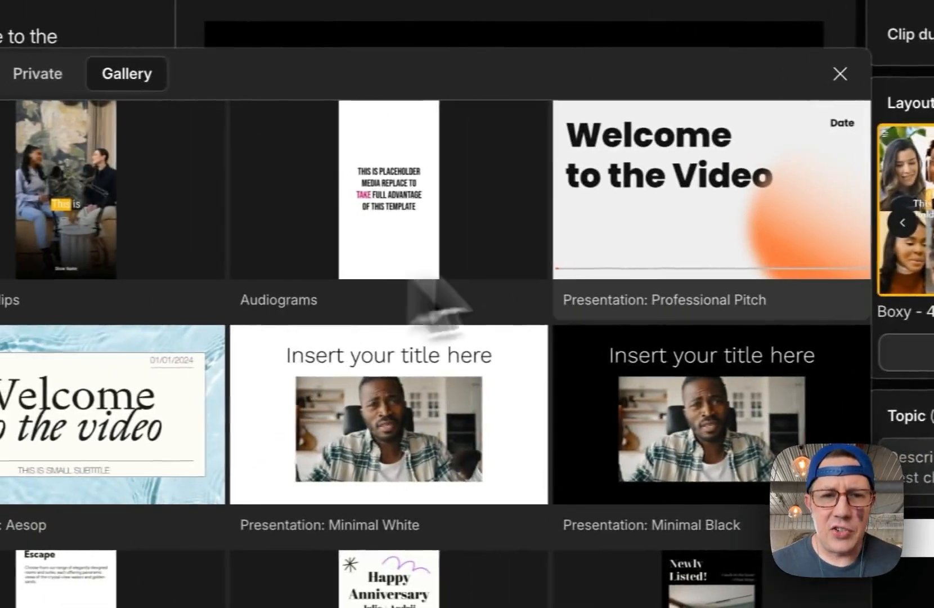
pyautogui.scroll(-10, 397, 344)
pyautogui.scroll(-15, 421, 317)
pyautogui.scroll(5, 422, 317)
pyautogui.scroll(-5, 422, 316)
pyautogui.scroll(10, 529, 343)
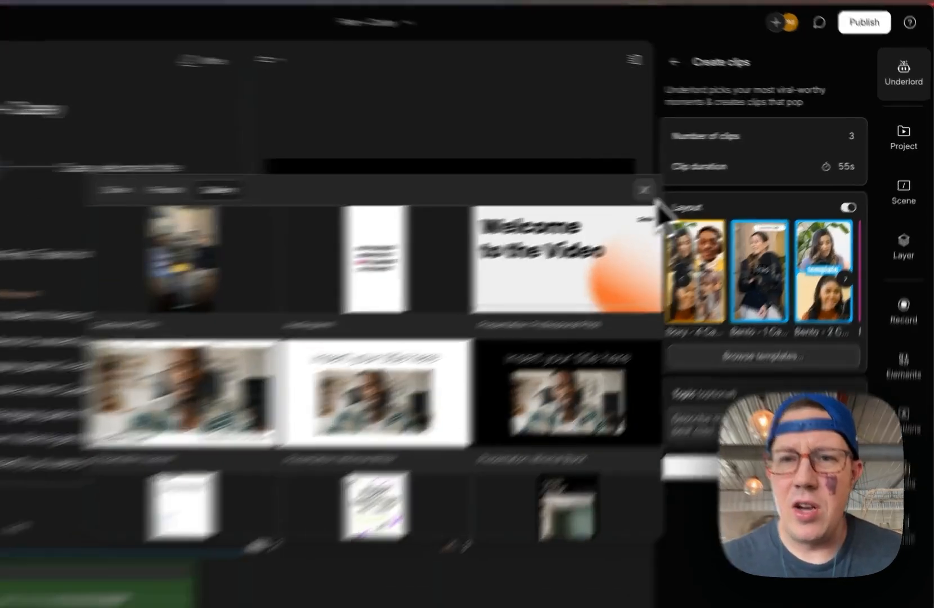
pyautogui.click(692, 180)
# Step: Look through the remaining clip layouts and submit the request for three clips without a topic
pyautogui.hscroll(4, 775, 235)
pyautogui.hscroll(3, 558, 375)
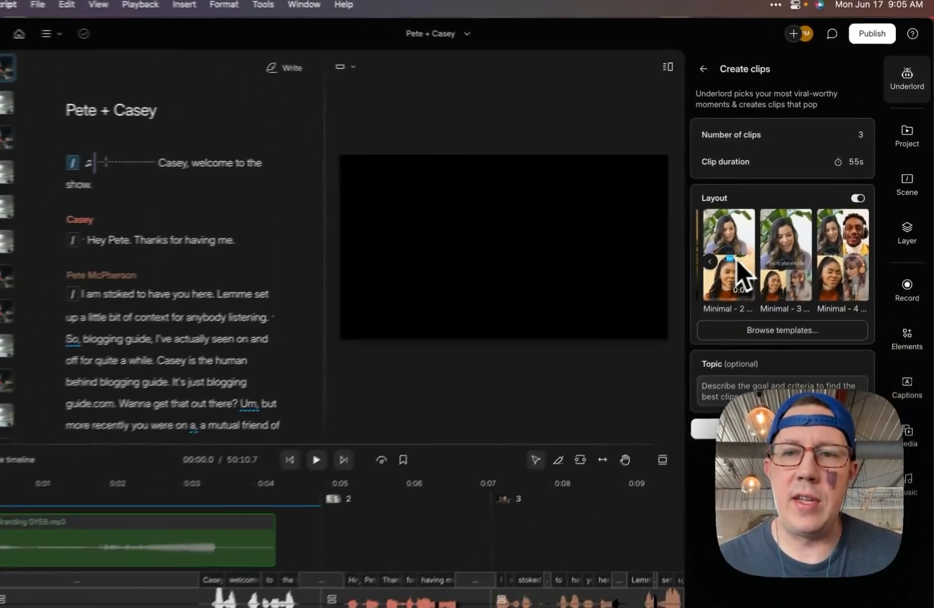
pyautogui.hscroll(-2, 755, 242)
pyautogui.hscroll(-8, 755, 243)
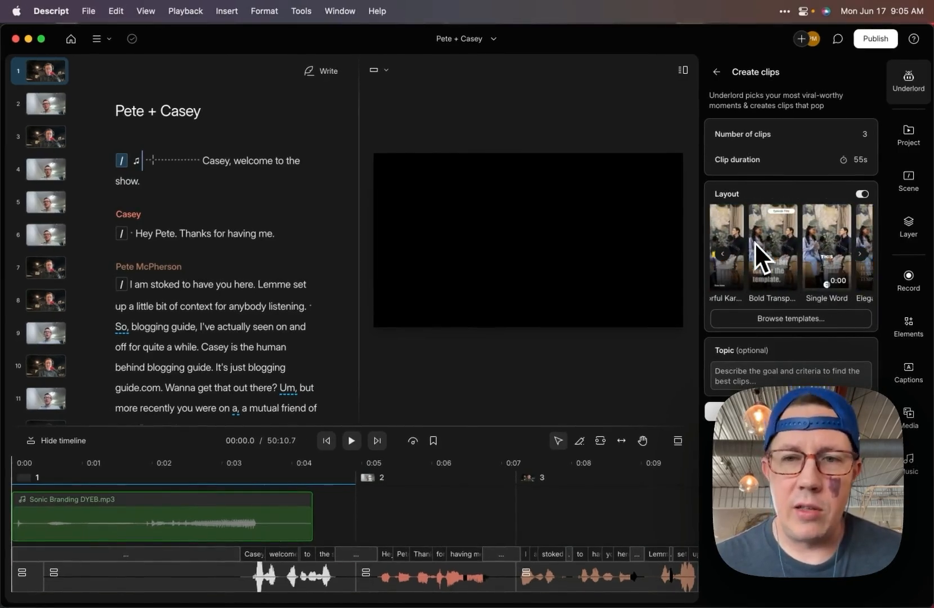
pyautogui.hscroll(4, 755, 243)
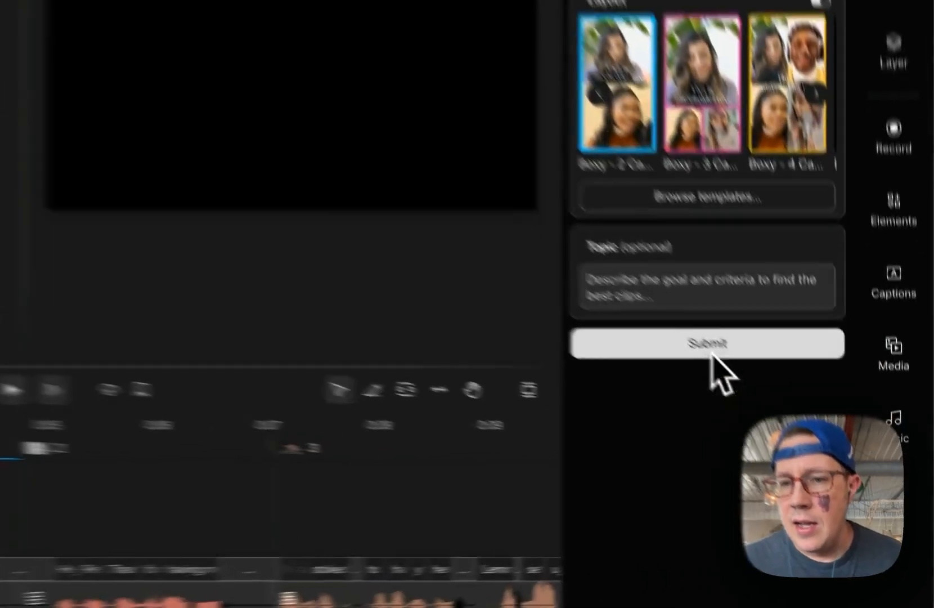
pyautogui.click(796, 411)
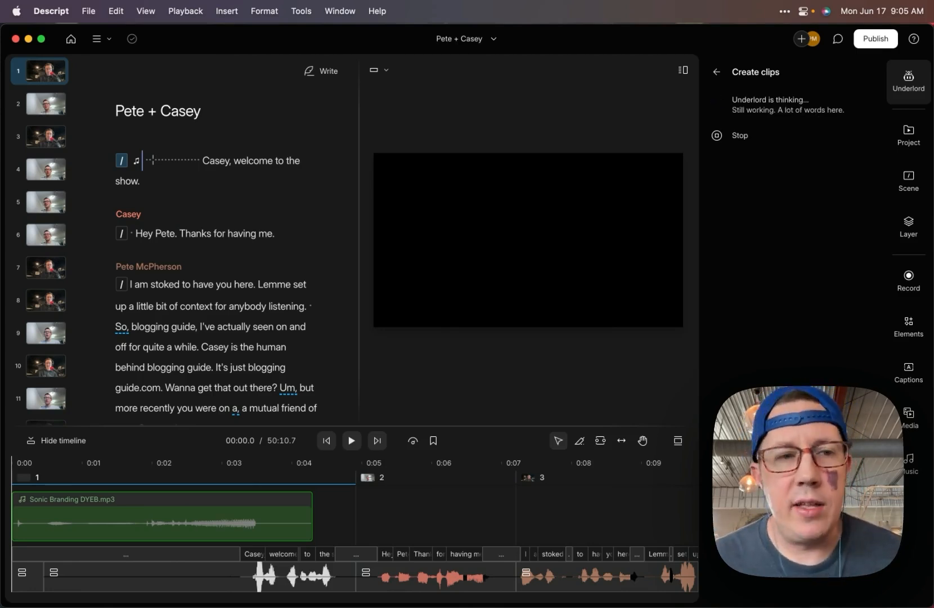
# Step: Look through the scene list and the episode's transcript while the clips are being generated
pyautogui.scroll(-15, 45, 225)
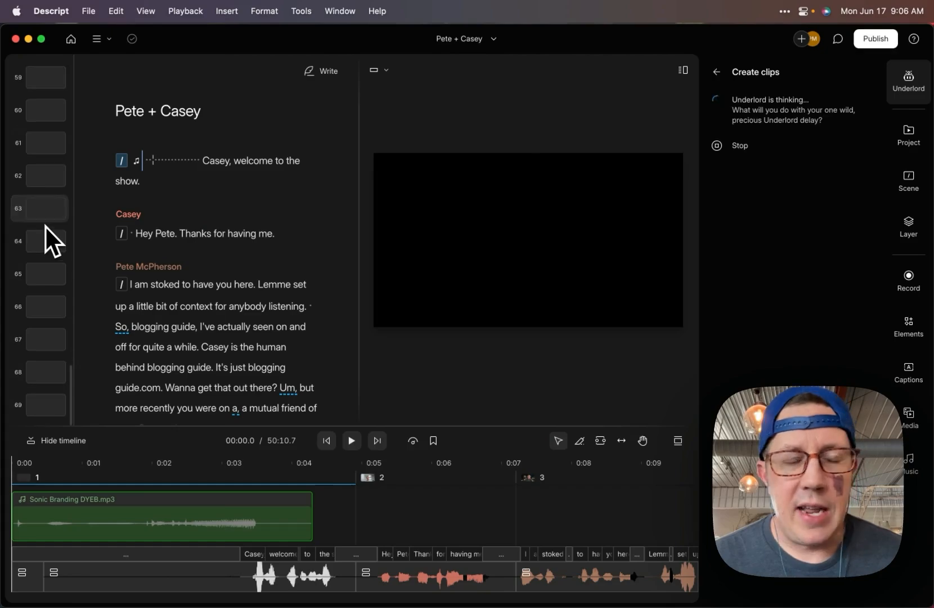
pyautogui.scroll(-10, 240, 264)
pyautogui.scroll(-15, 240, 263)
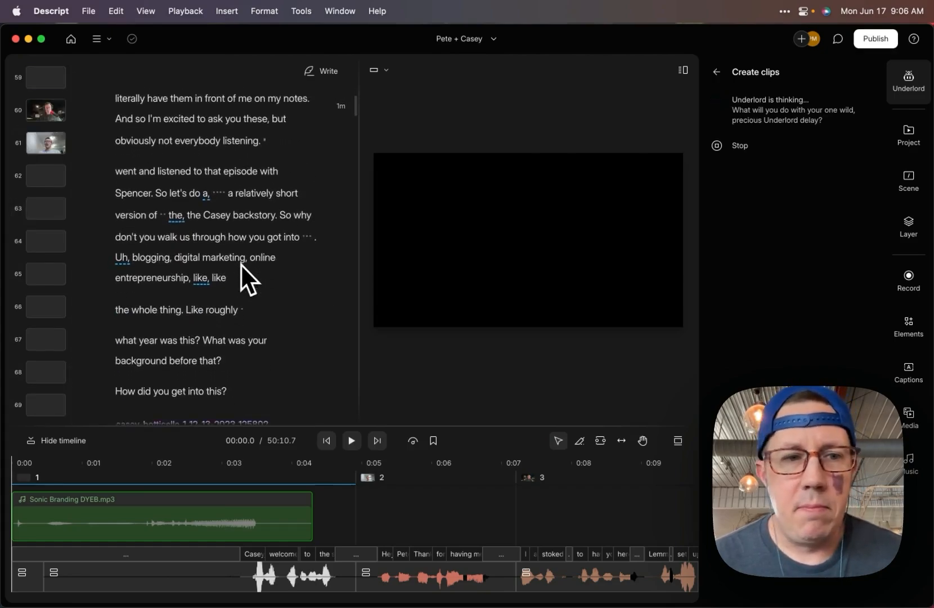
pyautogui.scroll(-20, 240, 264)
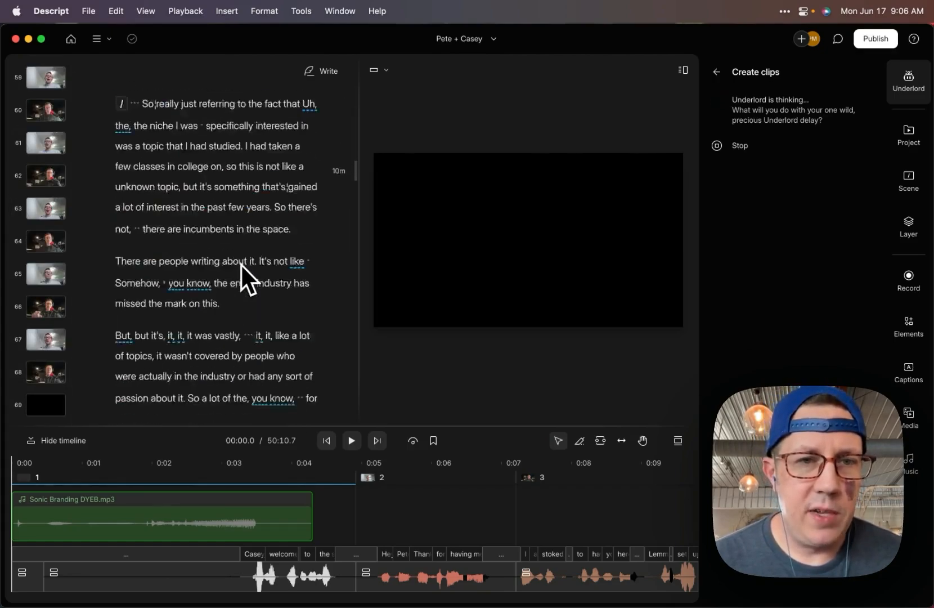
pyautogui.scroll(-20, 240, 263)
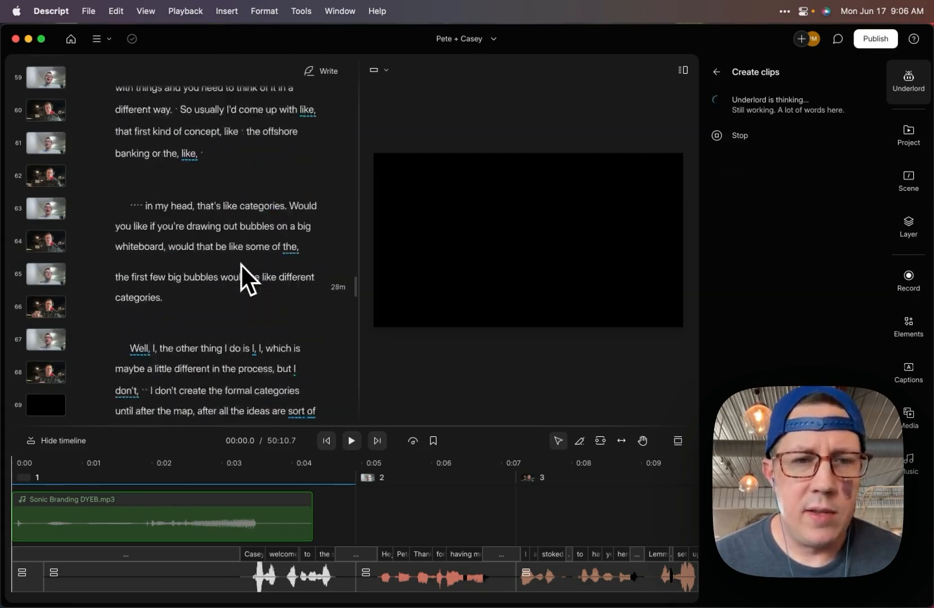
pyautogui.scroll(5, 241, 263)
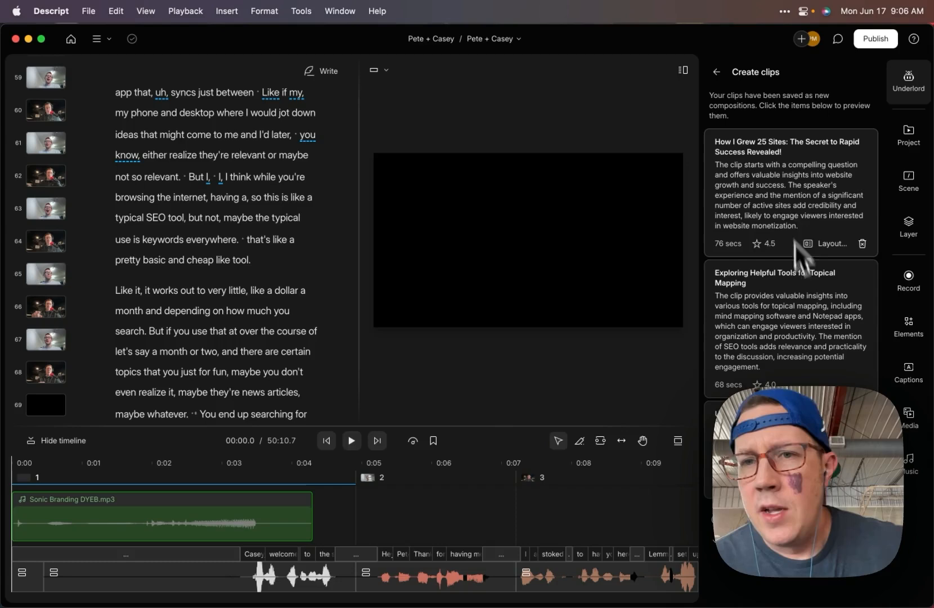
# Step: Preview the generated clip "How I Grew 25 Sites: The Secret to Rapid Success Revealed!" and check the list of compositions
pyautogui.click(778, 185)
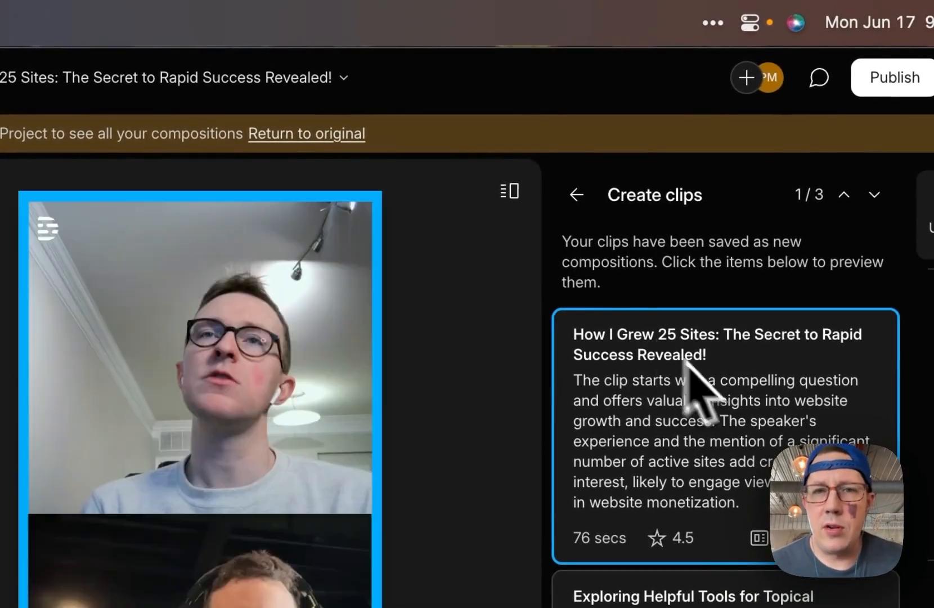
pyautogui.click(241, 80)
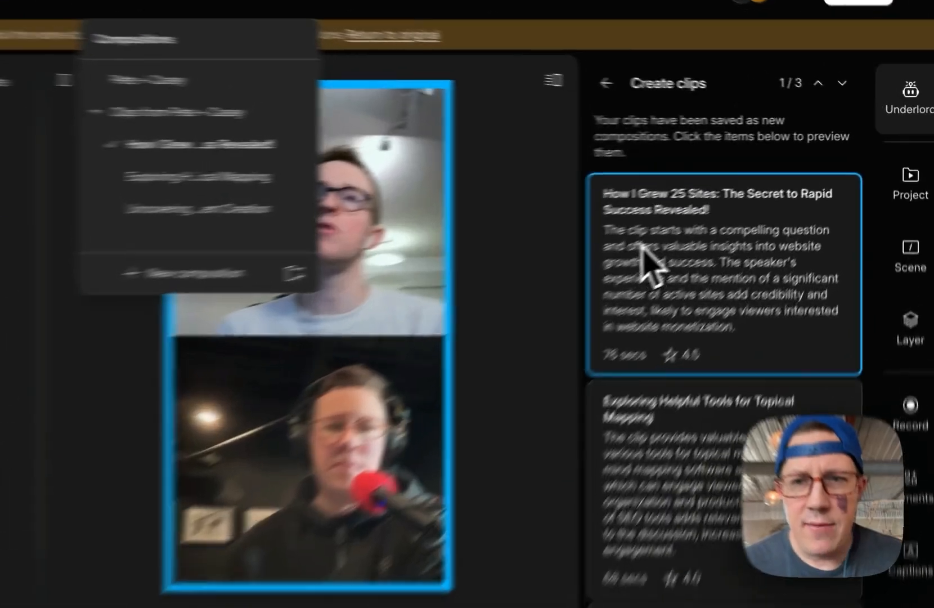
pyautogui.click(738, 200)
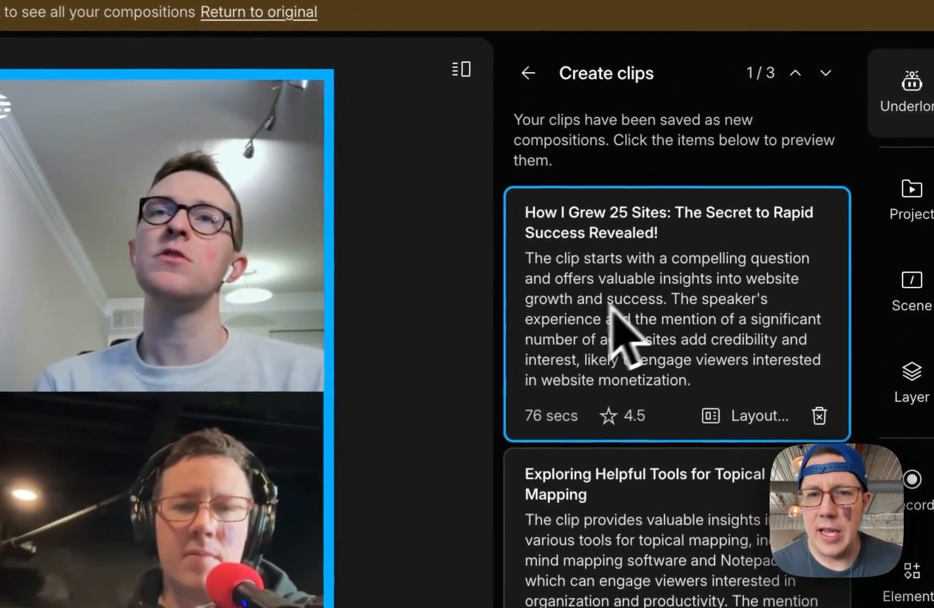
pyautogui.scroll(-5, 163, 323)
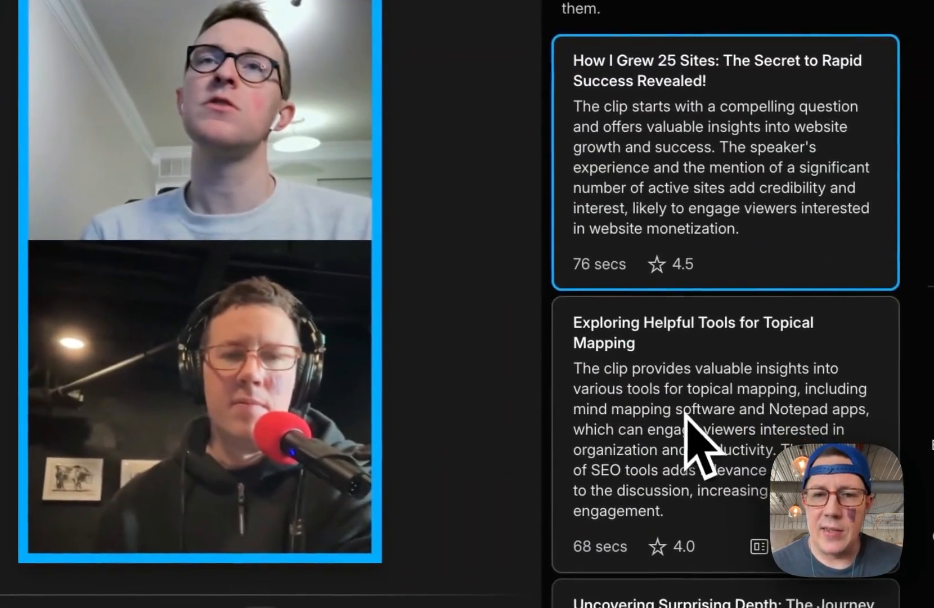
# Step: Play the start of the "Exploring Helpful Tools for Topical Mapping" clip and remove the logo from its third scene
pyautogui.click(684, 417)
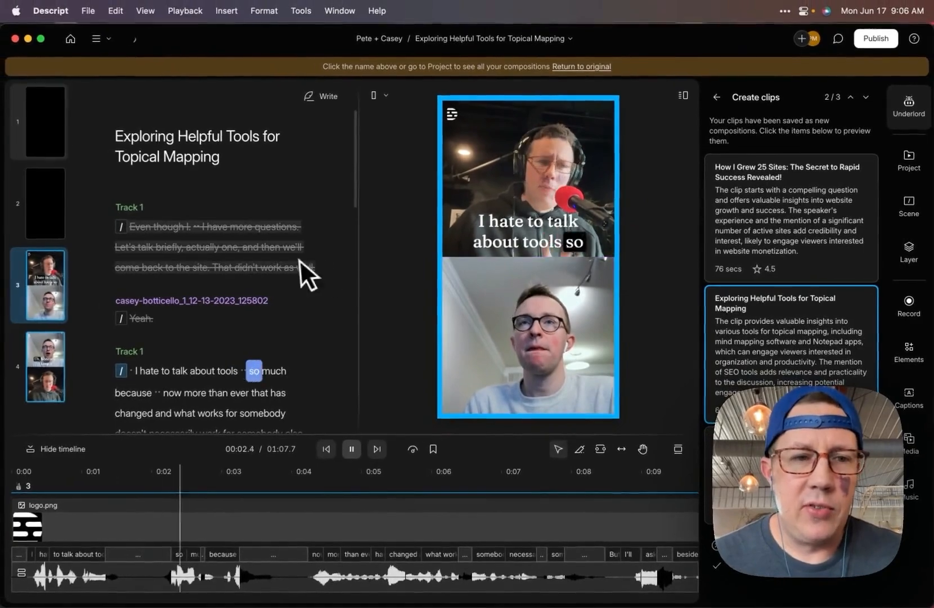
pyautogui.press('space')
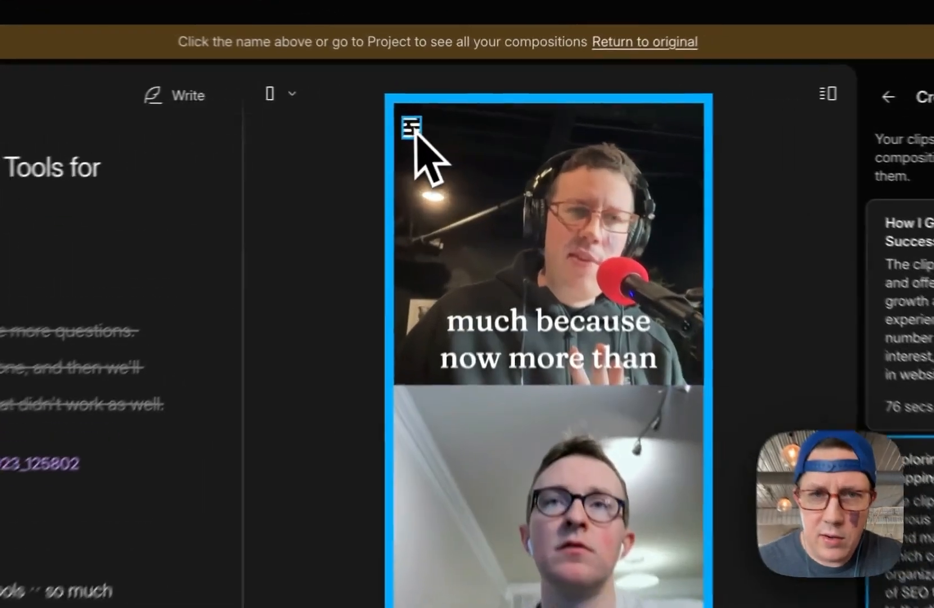
pyautogui.click(452, 116)
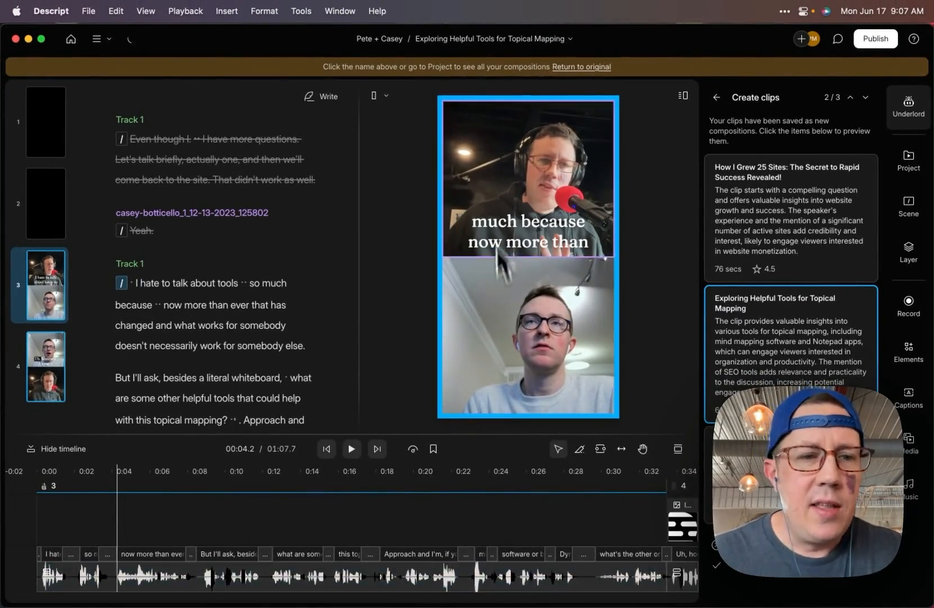
# Step: Read through the topical mapping clip's transcript and play the start of "Uncovering Surprising Depth: The Journey of Content Creation"
pyautogui.scroll(-10, 219, 293)
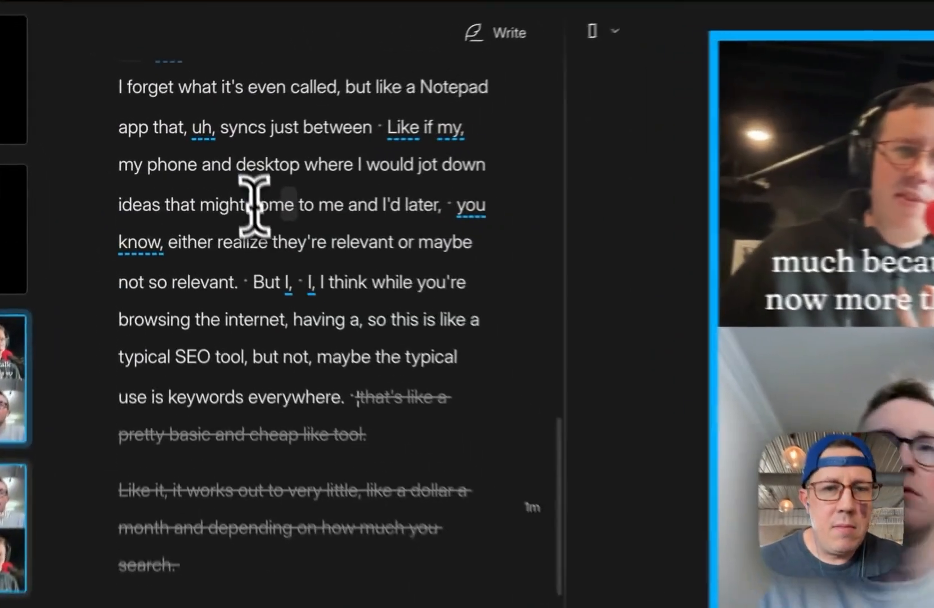
pyautogui.click(187, 194)
pyautogui.press('space')
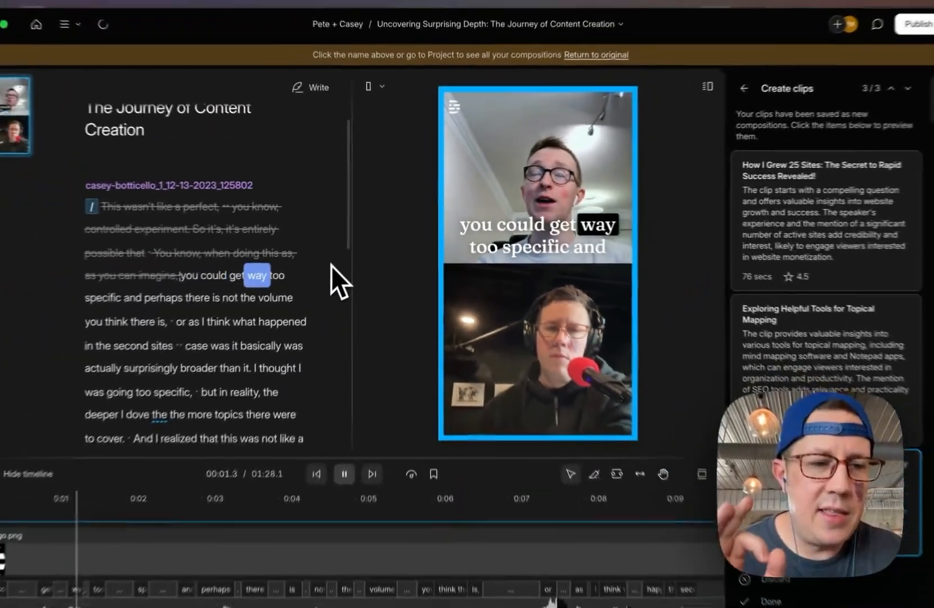
pyautogui.press('space')
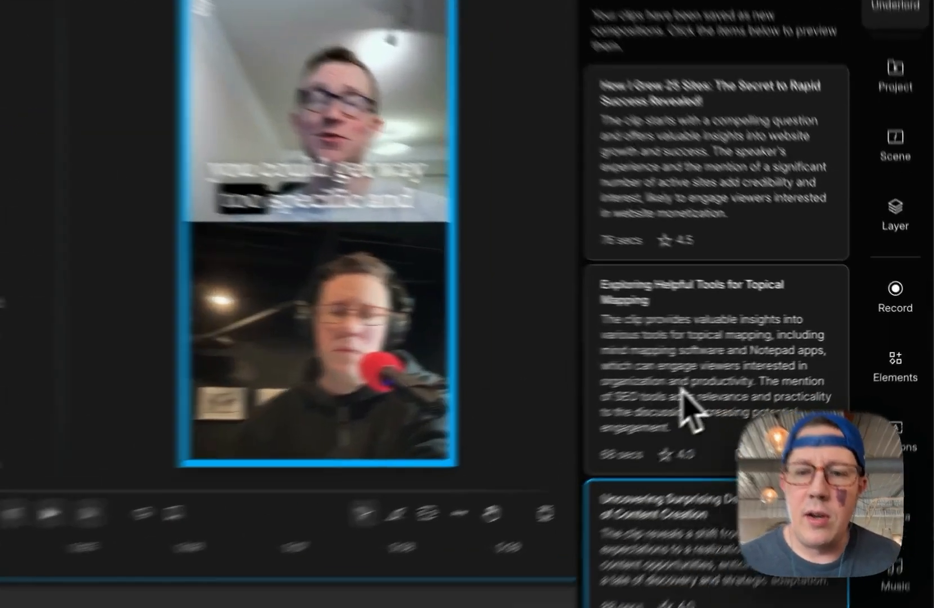
# Step: Compare the previews of the topical mapping clip and the "How I Grew 25 Sites" clip
pyautogui.click(769, 369)
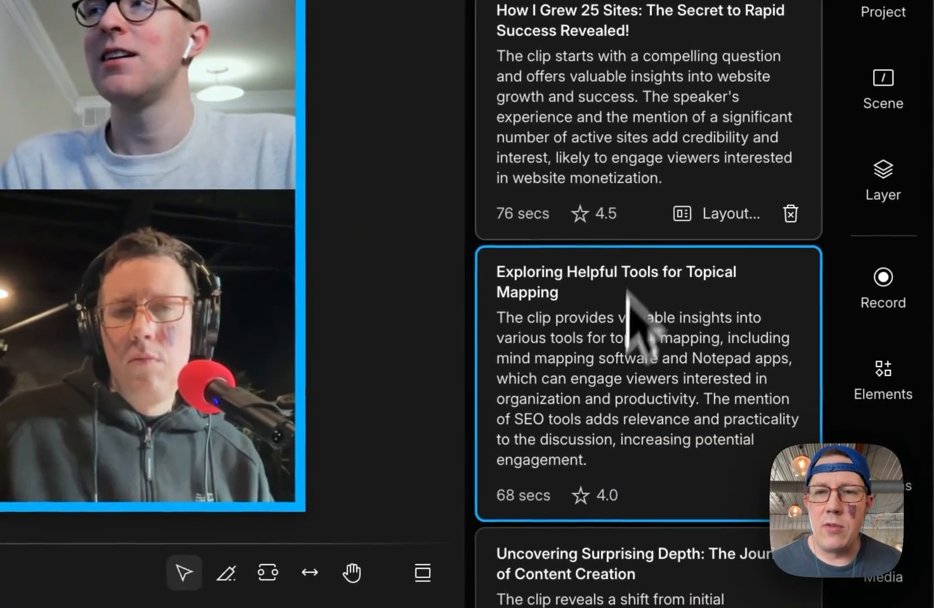
pyautogui.click(603, 117)
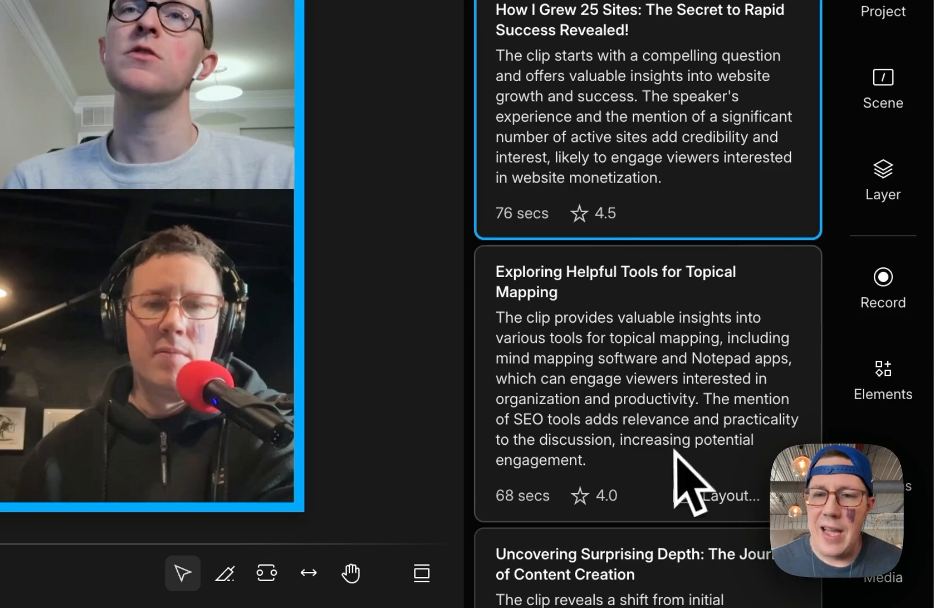
pyautogui.click(606, 496)
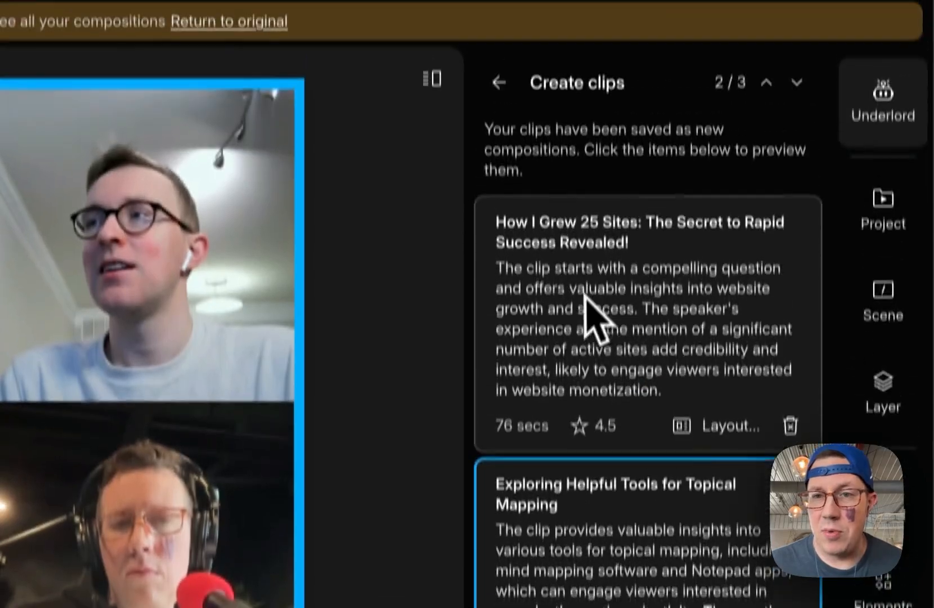
pyautogui.click(585, 100)
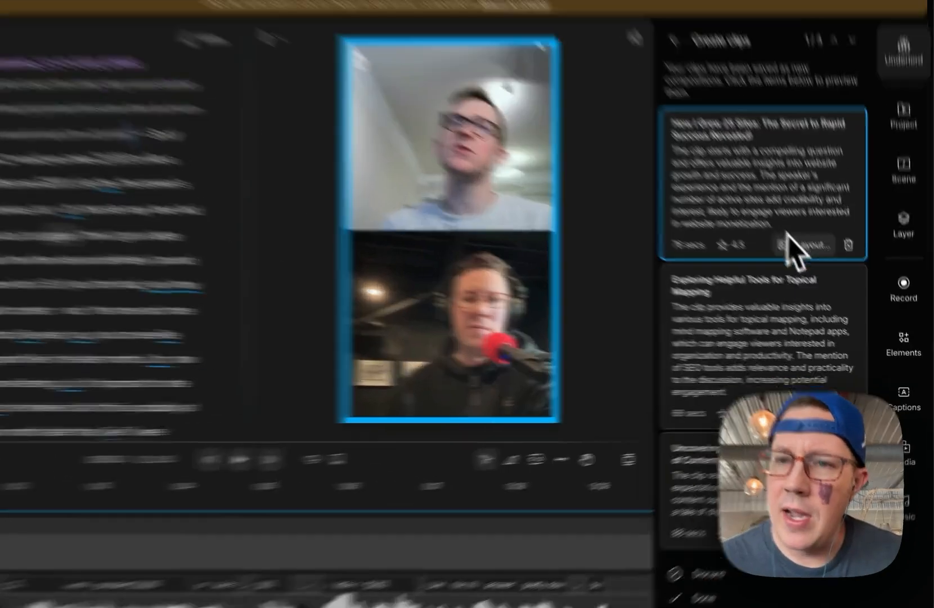
# Step: Try the Step 2 layout from the "Social Media: Memphis How To" pack on the "How I Grew 25 Sites" clip
pyautogui.click(789, 236)
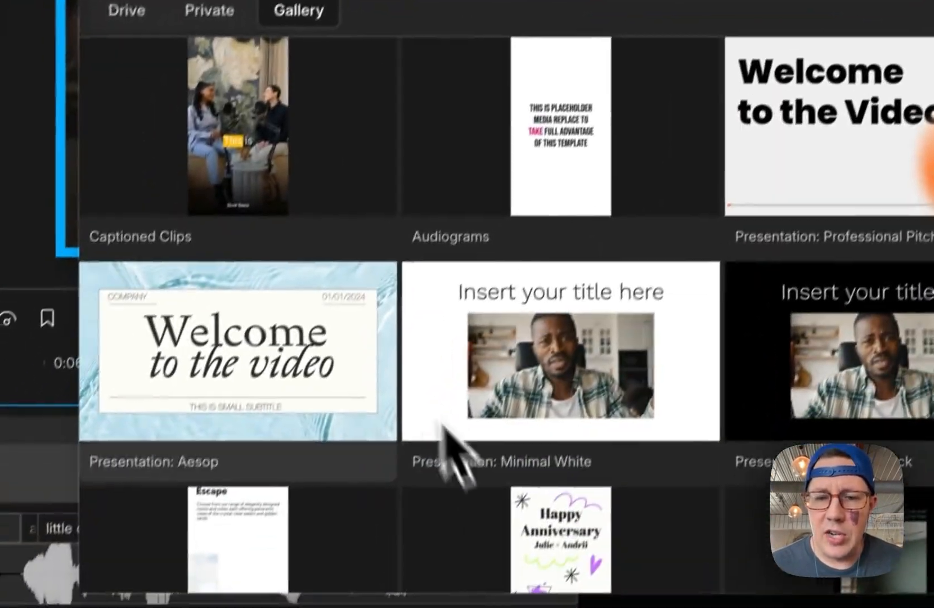
pyautogui.scroll(-10, 444, 438)
pyautogui.click(386, 261)
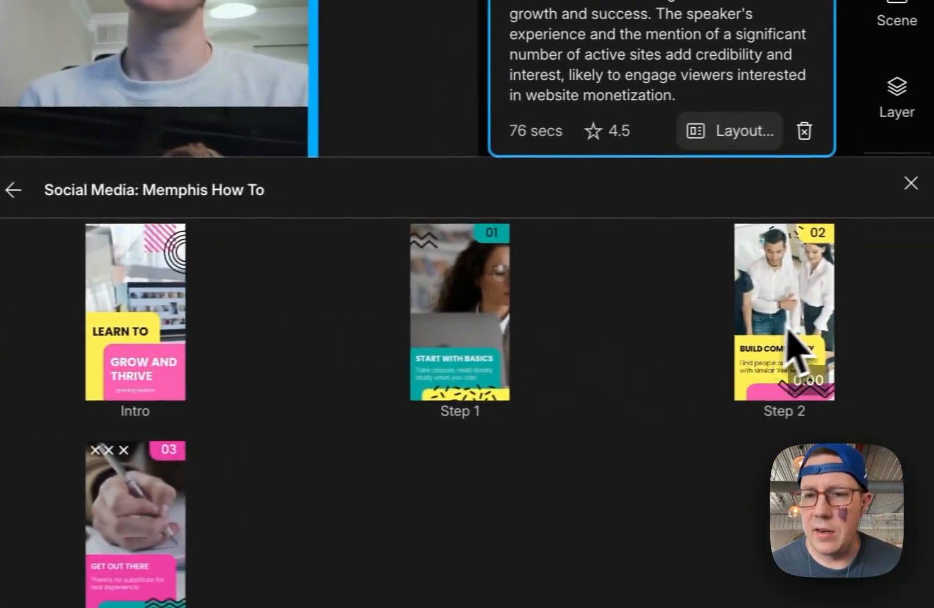
pyautogui.click(786, 333)
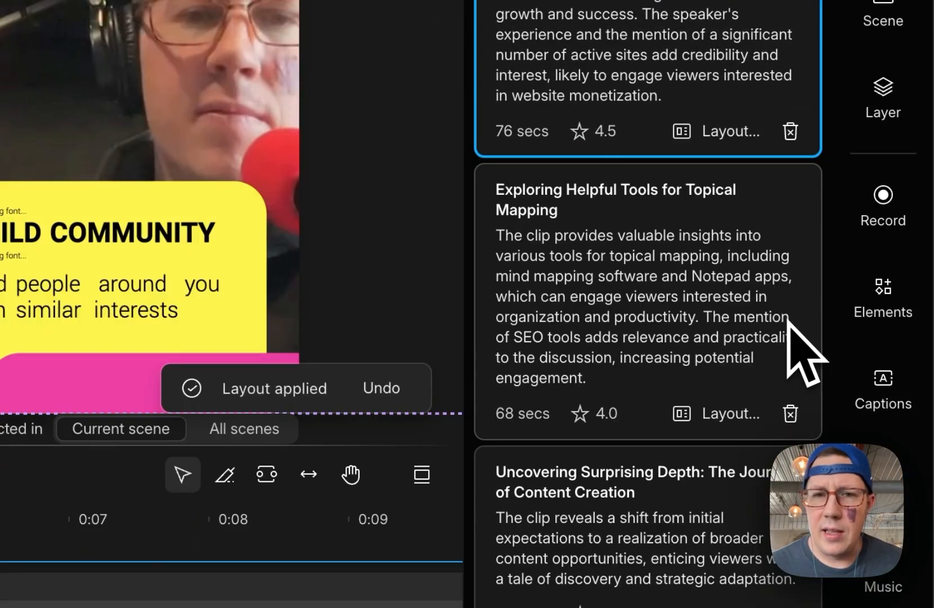
# Step: Play the beginning of the "How I Grew 25 Sites" clip and discard the generated clips
pyautogui.press('space')
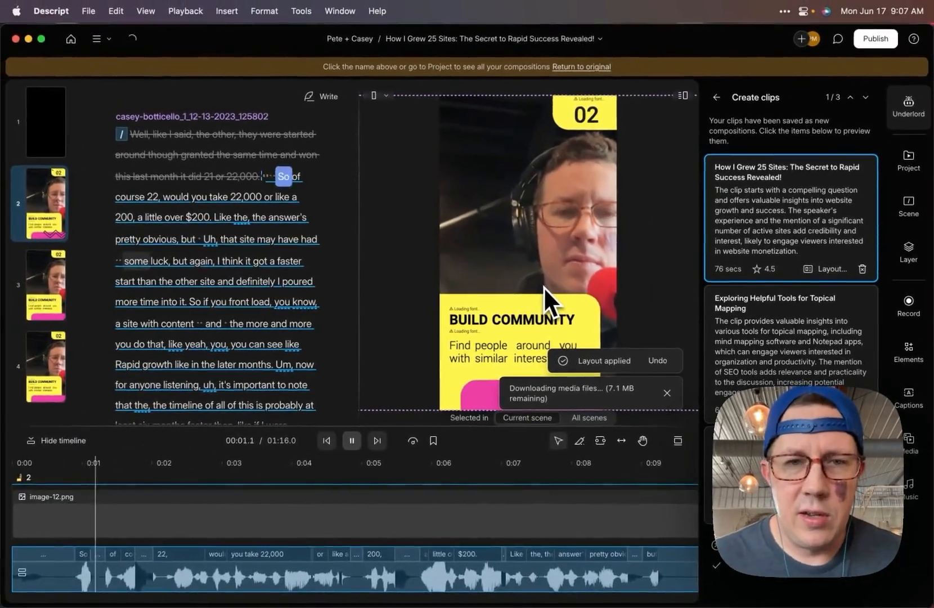
pyautogui.press('space')
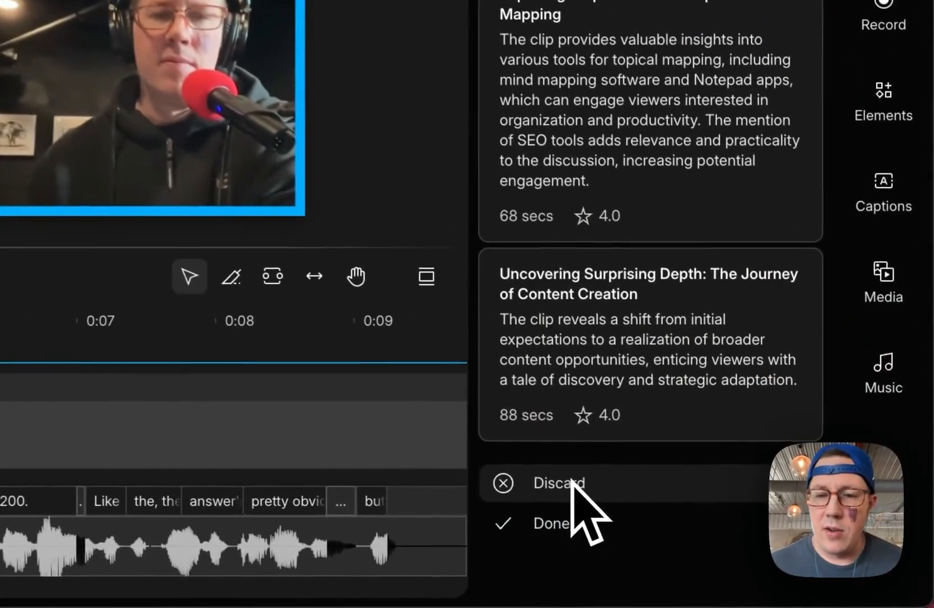
pyautogui.click(592, 494)
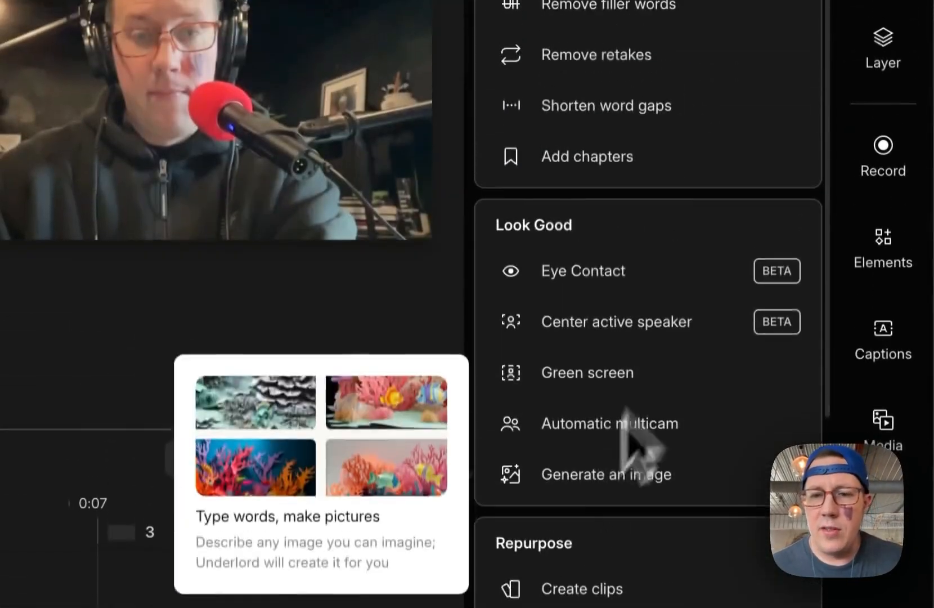
# Step: Try setting the number of clips to 8 for a new Create clips run
pyautogui.scroll(-3, 626, 242)
pyautogui.click(651, 260)
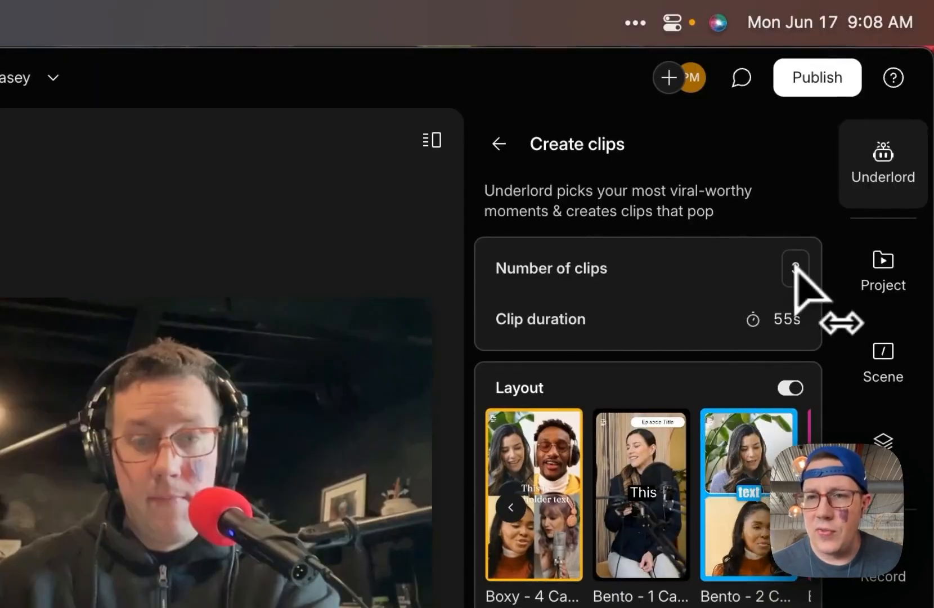
pyautogui.moveTo(796, 265); pyautogui.dragTo(805, 269)
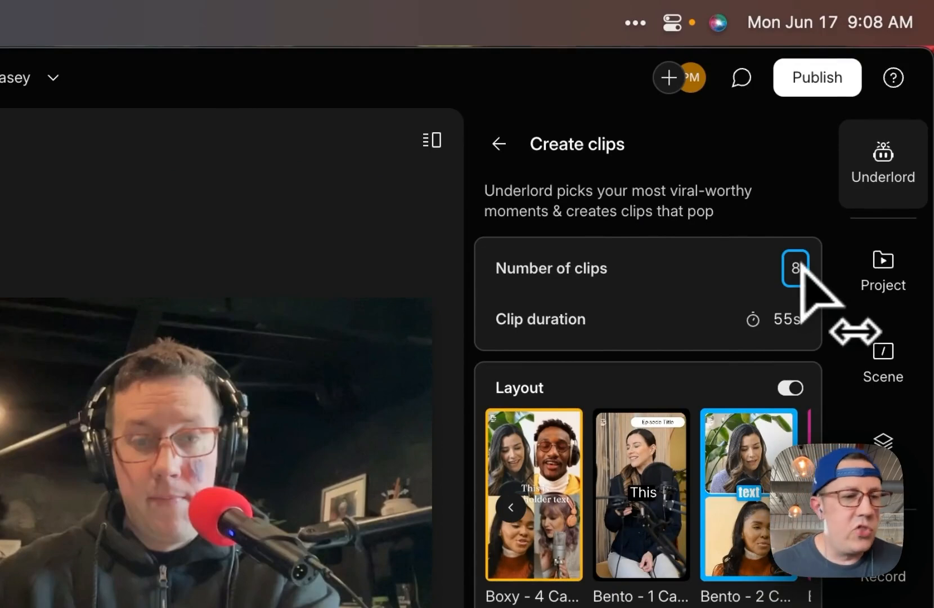
pyautogui.click(888, 175)
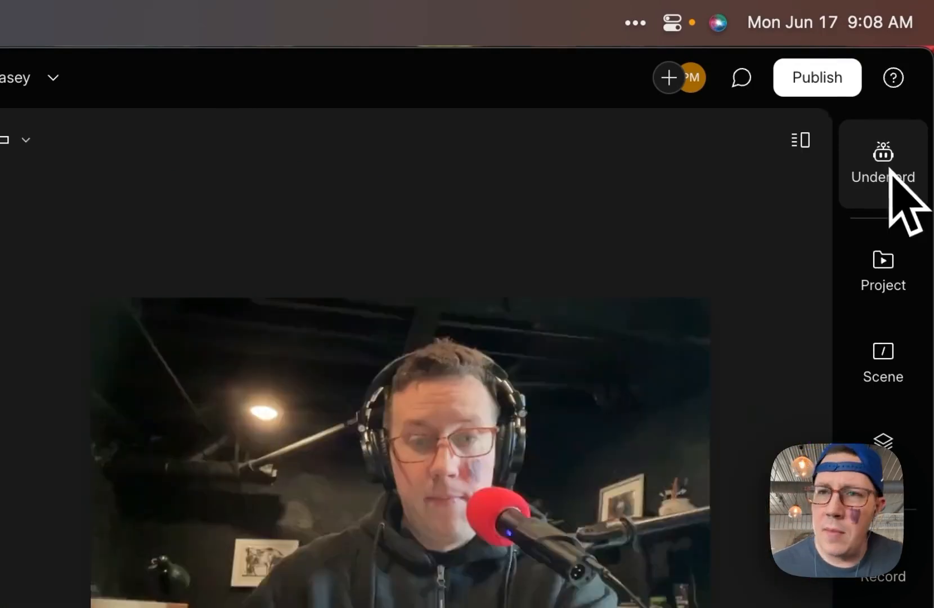
pyautogui.click(889, 175)
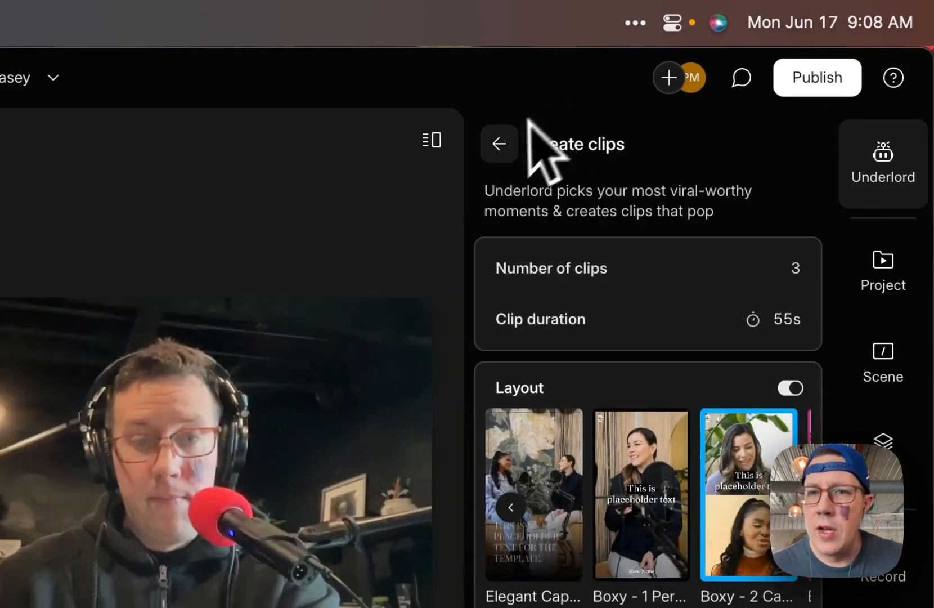
pyautogui.click(499, 144)
# Step: Translate the episode's captions into Italian and look over the opening lines in the translation review
pyautogui.scroll(-5, 619, 394)
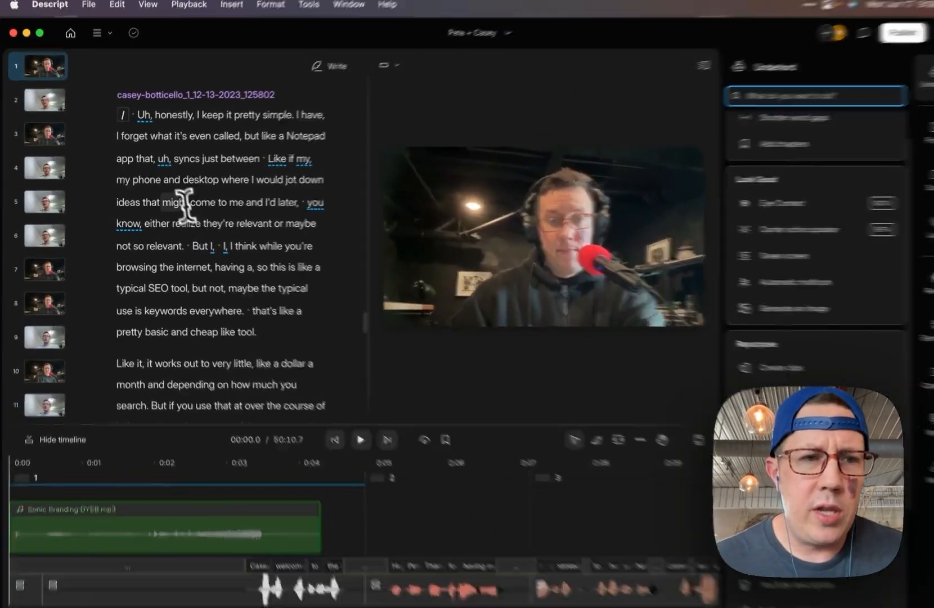
pyautogui.moveTo(144, 180); pyautogui.dragTo(226, 286)
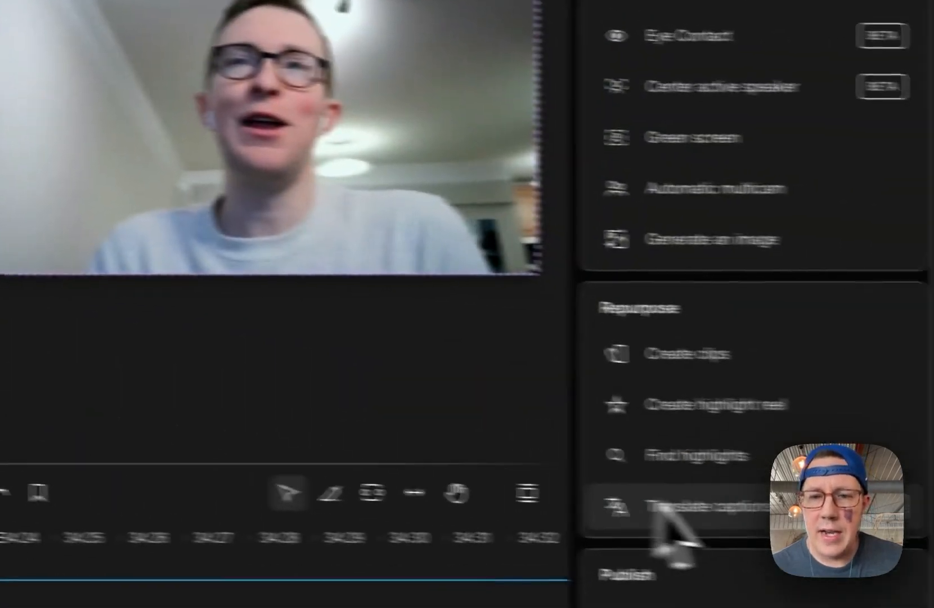
pyautogui.click(664, 507)
pyautogui.click(764, 119)
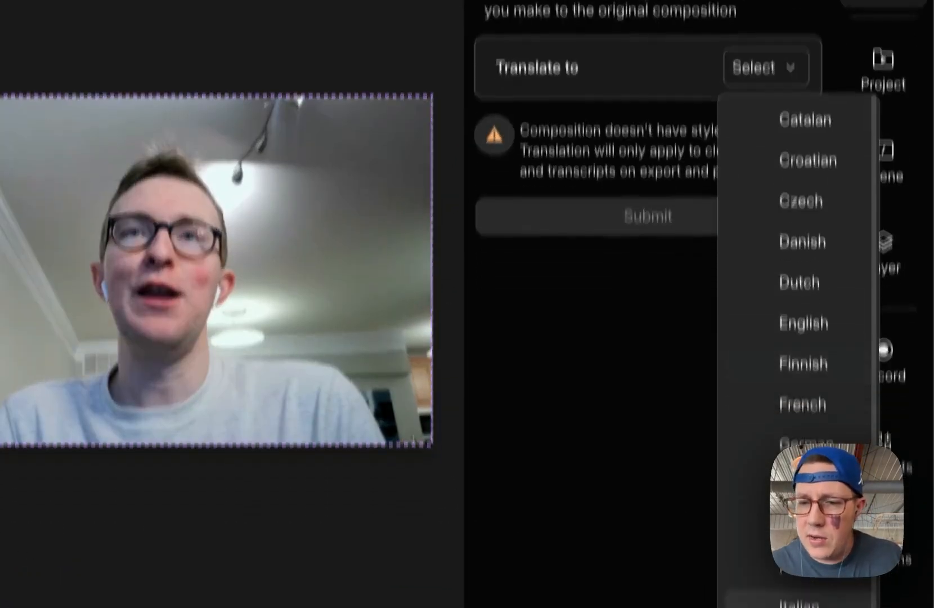
pyautogui.scroll(-3, 807, 423)
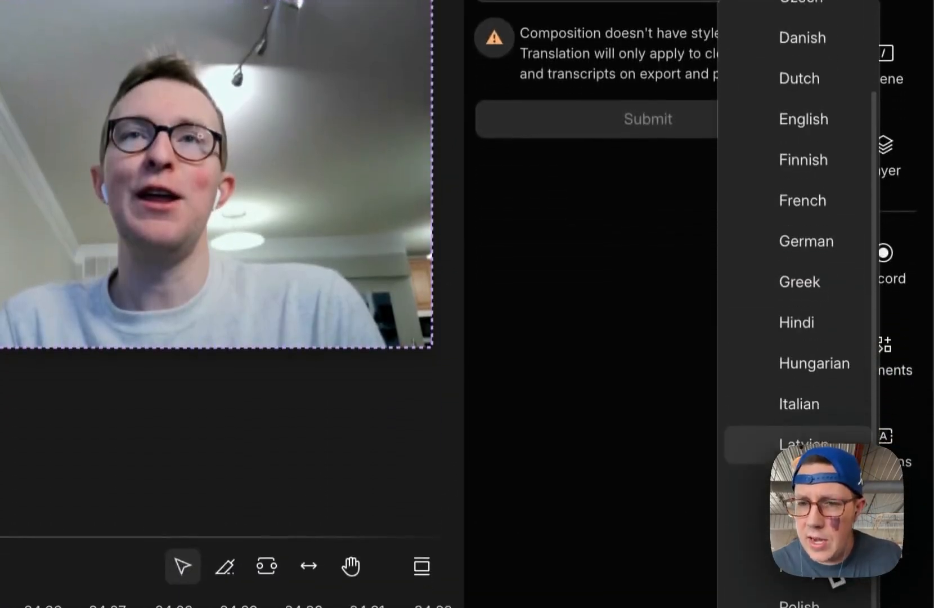
pyautogui.click(805, 399)
pyautogui.click(647, 111)
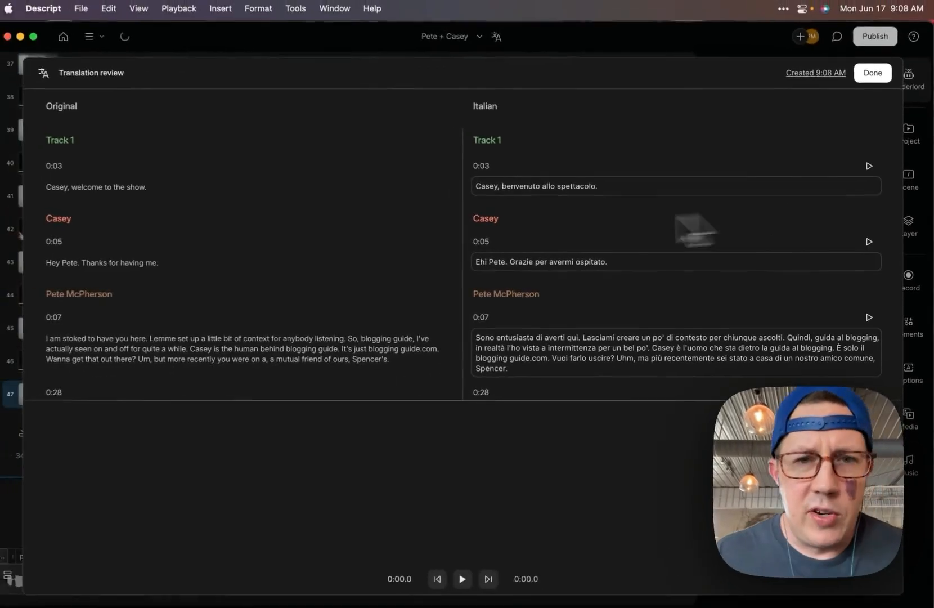
pyautogui.scroll(-2, 226, 194)
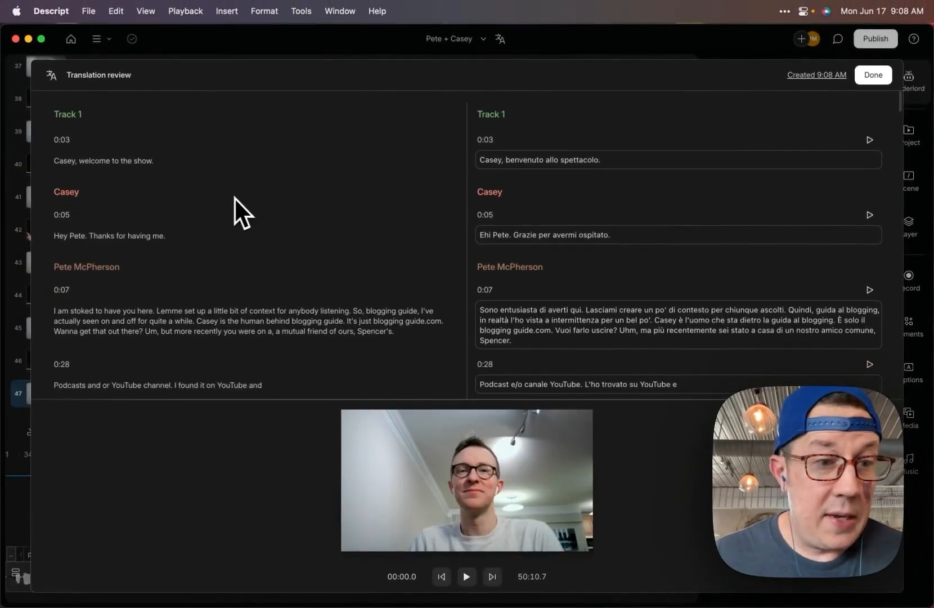
# Step: Skim the Italian caption translation, play the segment at 10:12, and close the translation review
pyautogui.scroll(-20, 234, 197)
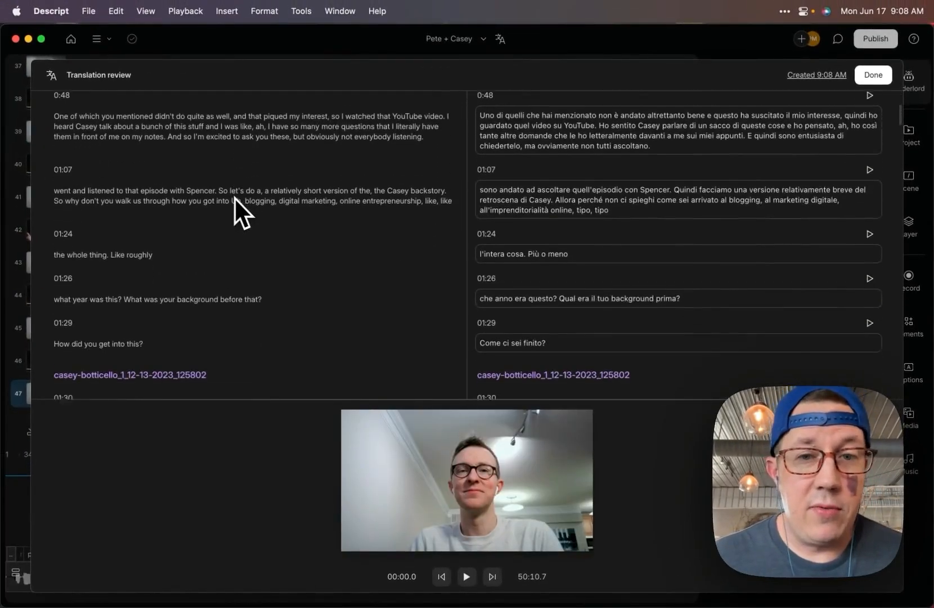
pyautogui.scroll(-5, 234, 197)
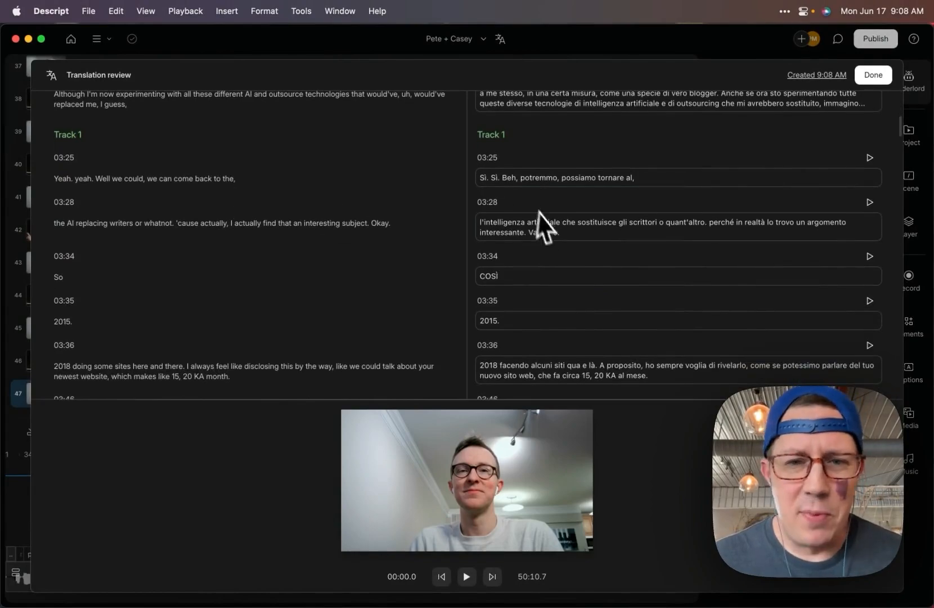
pyautogui.scroll(-20, 374, 233)
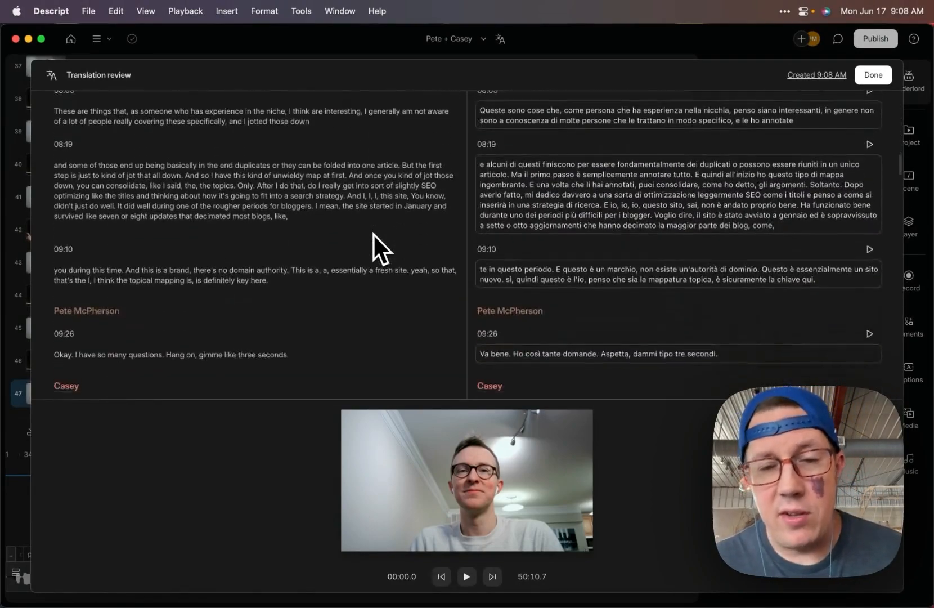
pyautogui.scroll(-10, 374, 234)
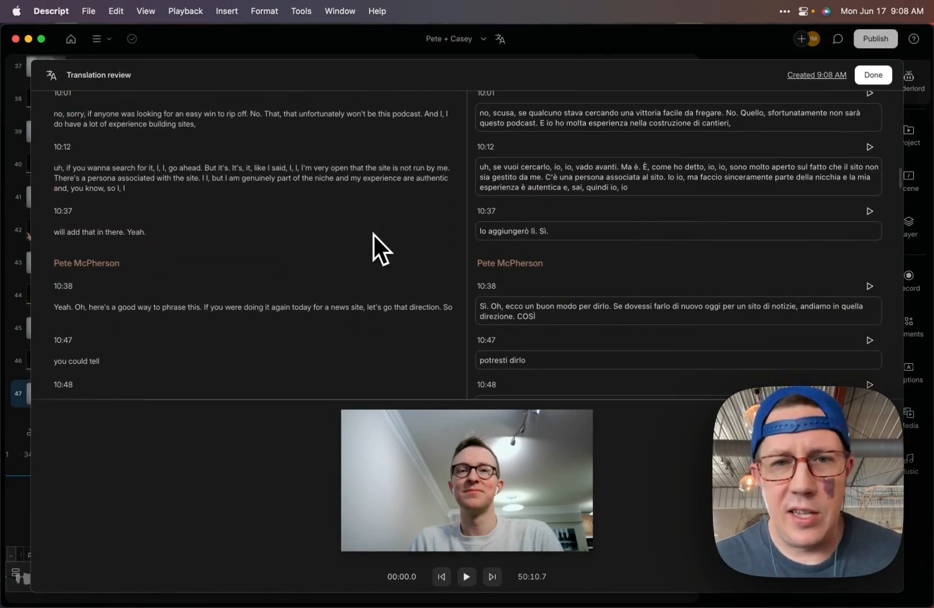
pyautogui.click(870, 147)
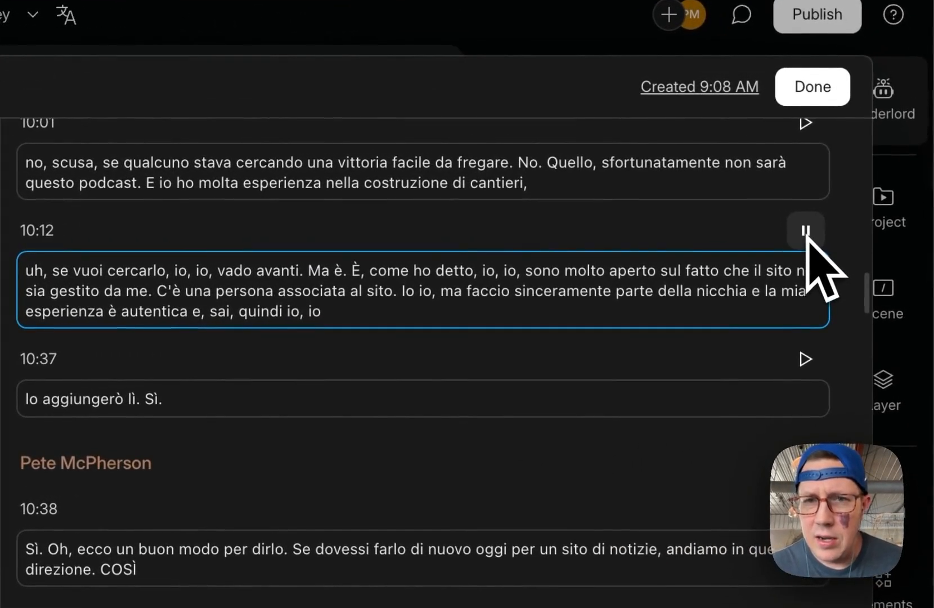
pyautogui.click(796, 95)
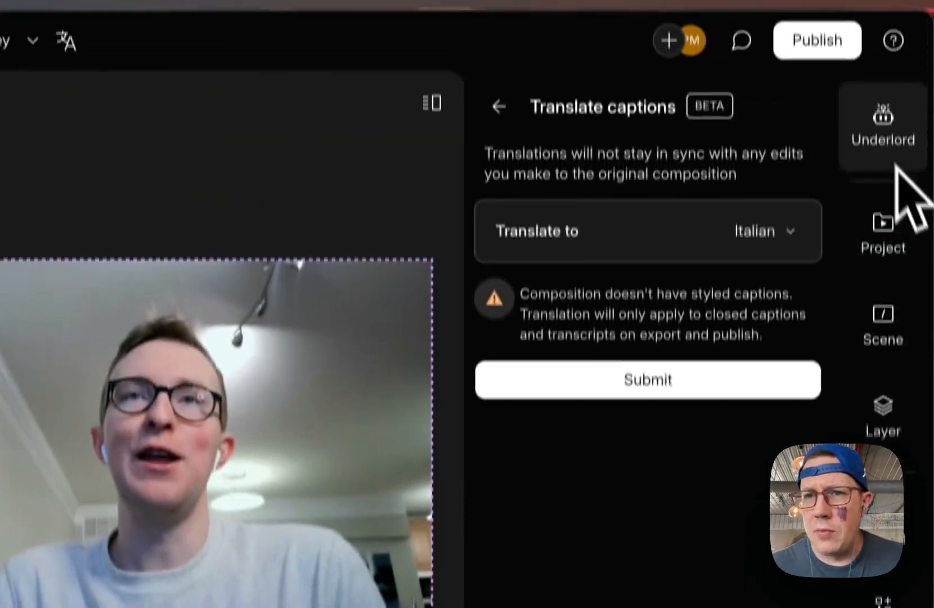
# Step: Return to the list of Underlord tools and skim the interview transcript around the 34-minute mark
pyautogui.click(886, 0)
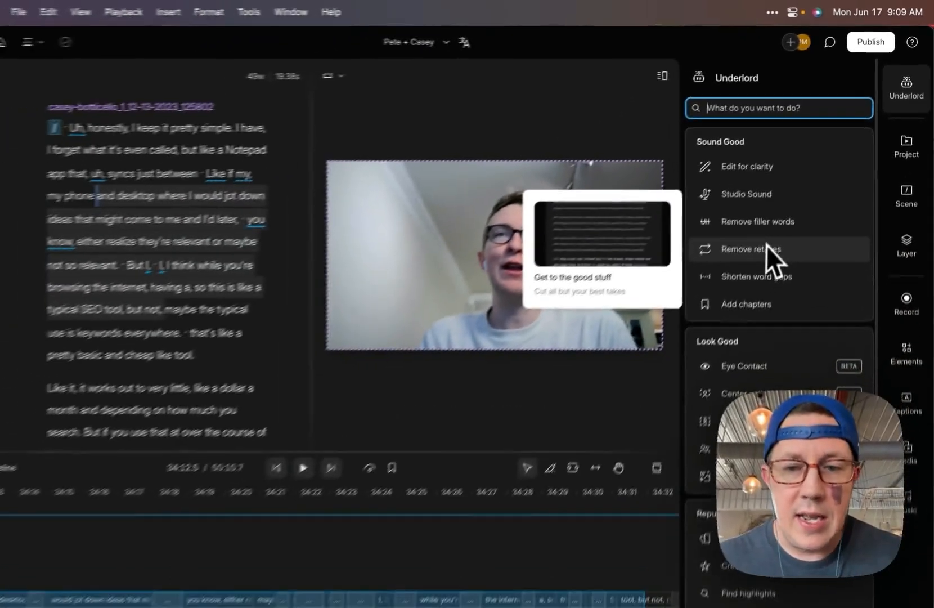
pyautogui.scroll(-5, 603, 484)
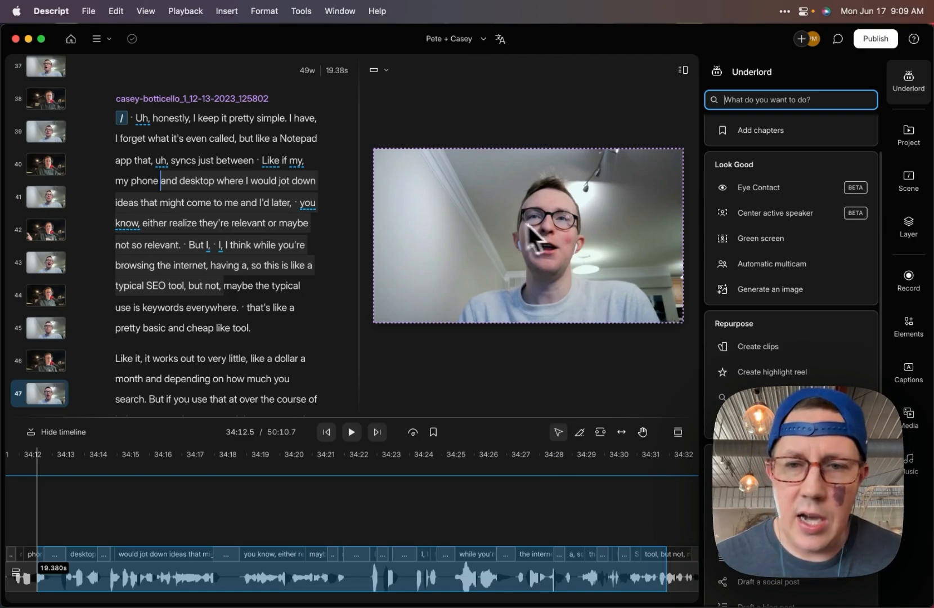
pyautogui.scroll(-1, 190, 238)
pyautogui.click(183, 231)
pyautogui.click(184, 231)
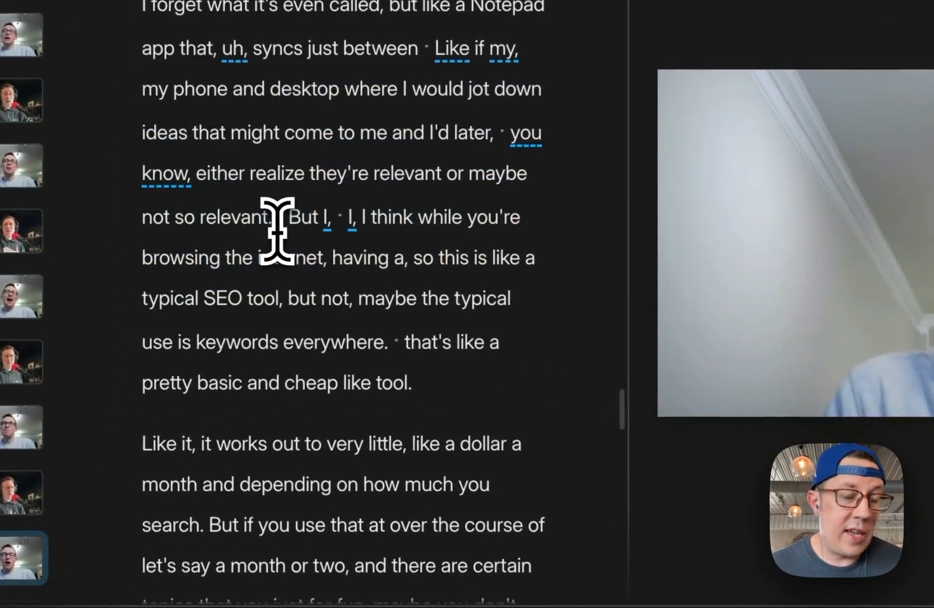
pyautogui.scroll(-20, 320, 217)
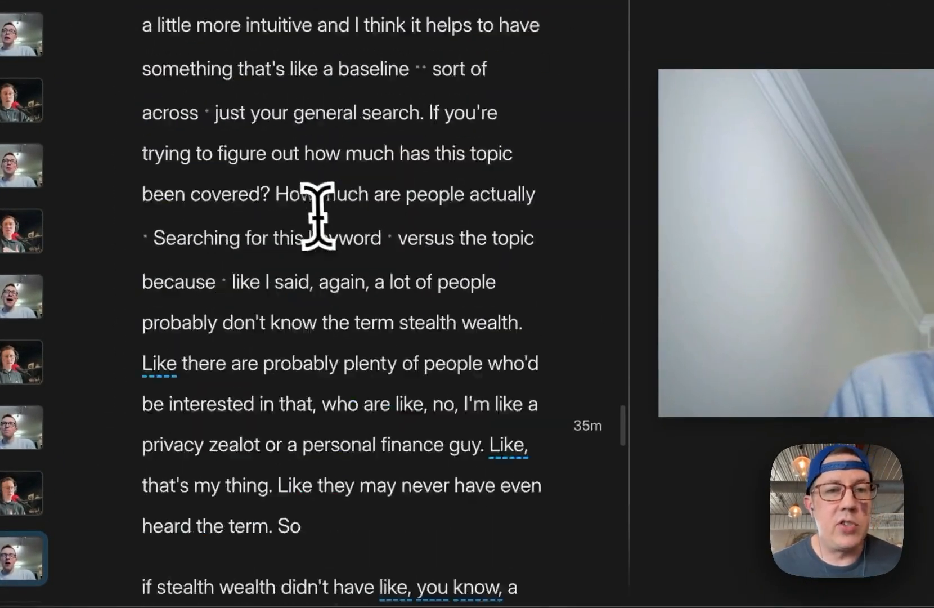
pyautogui.scroll(20, 317, 217)
pyautogui.scroll(2, 369, 354)
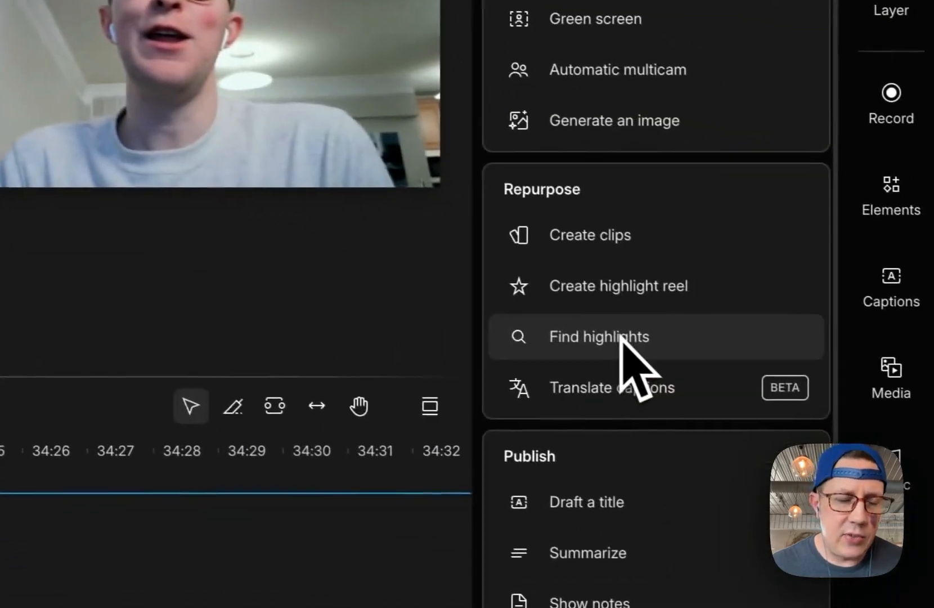
# Step: Run Find highlights for 3 highlights with the optional topic text cleared
pyautogui.click(699, 360)
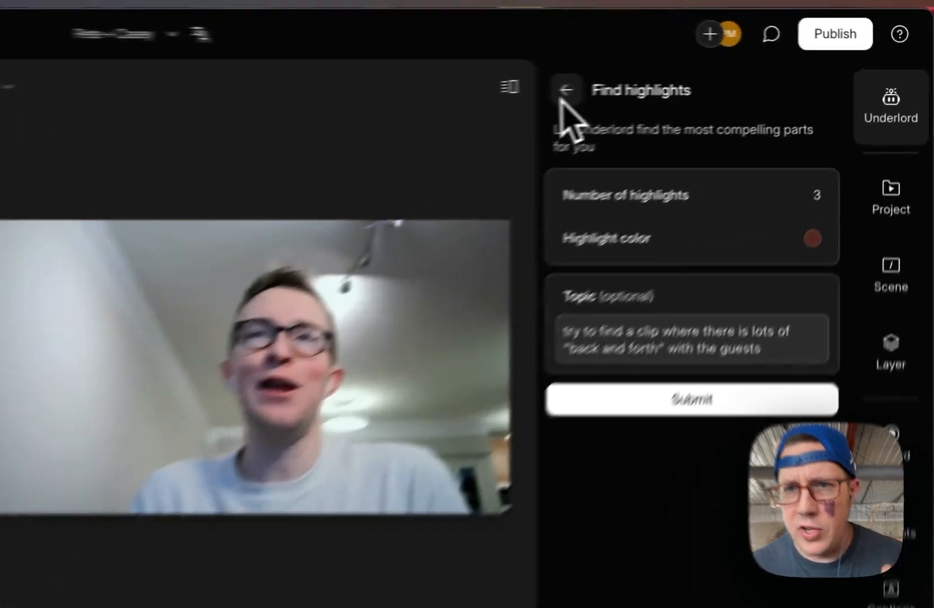
pyautogui.click(716, 71)
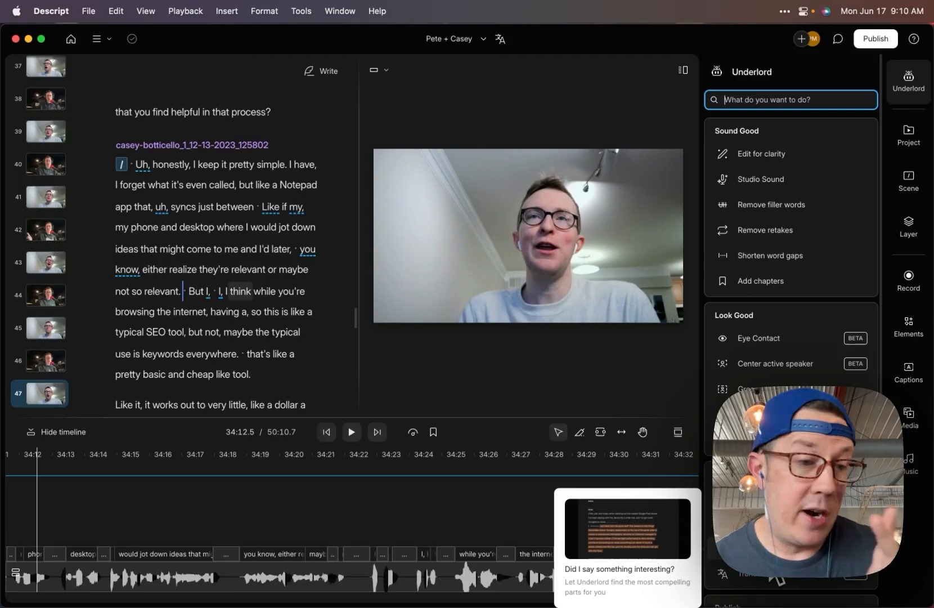
pyautogui.scroll(-5, 776, 577)
pyautogui.click(732, 577)
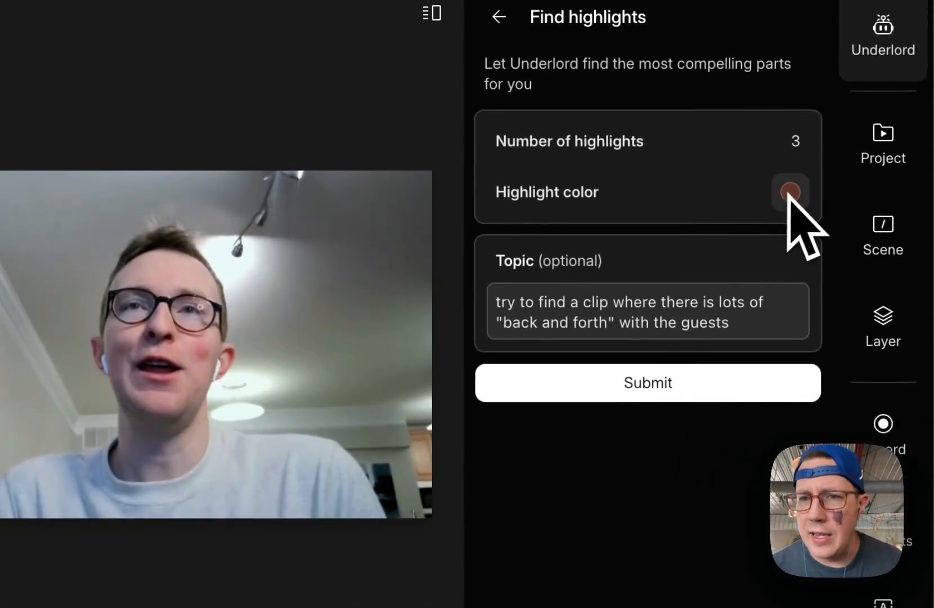
pyautogui.tripleClick(565, 319)
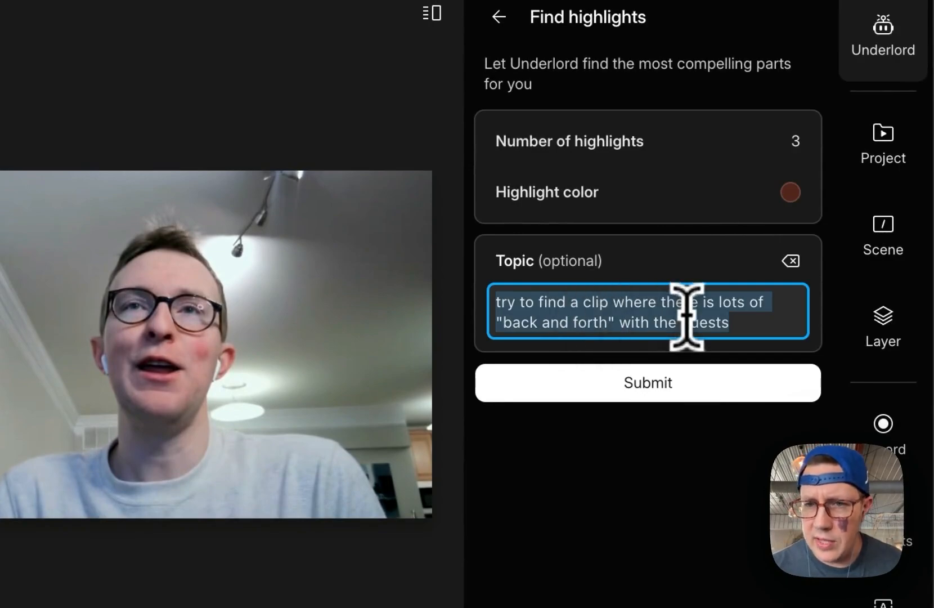
pyautogui.press('BackSpace')
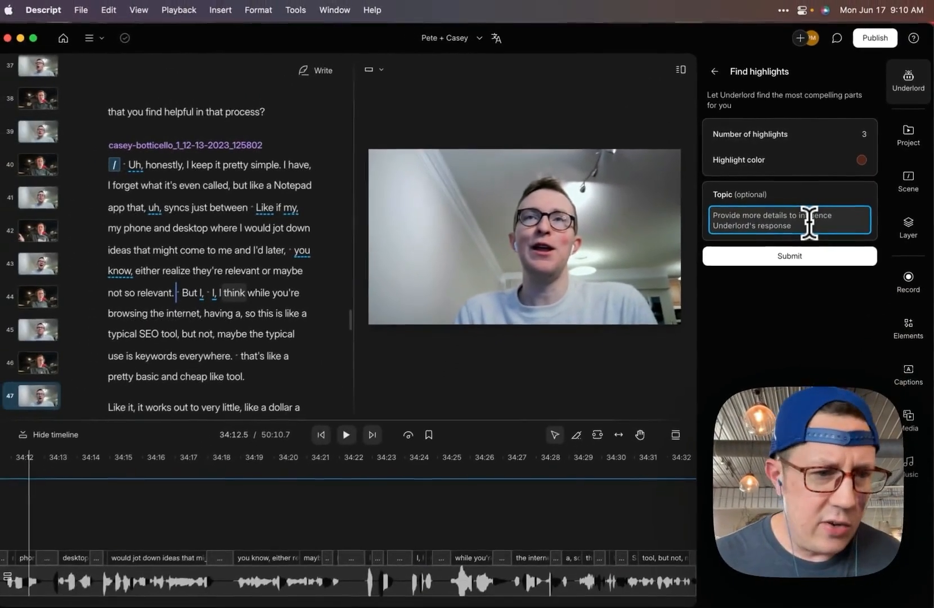
pyautogui.click(850, 255)
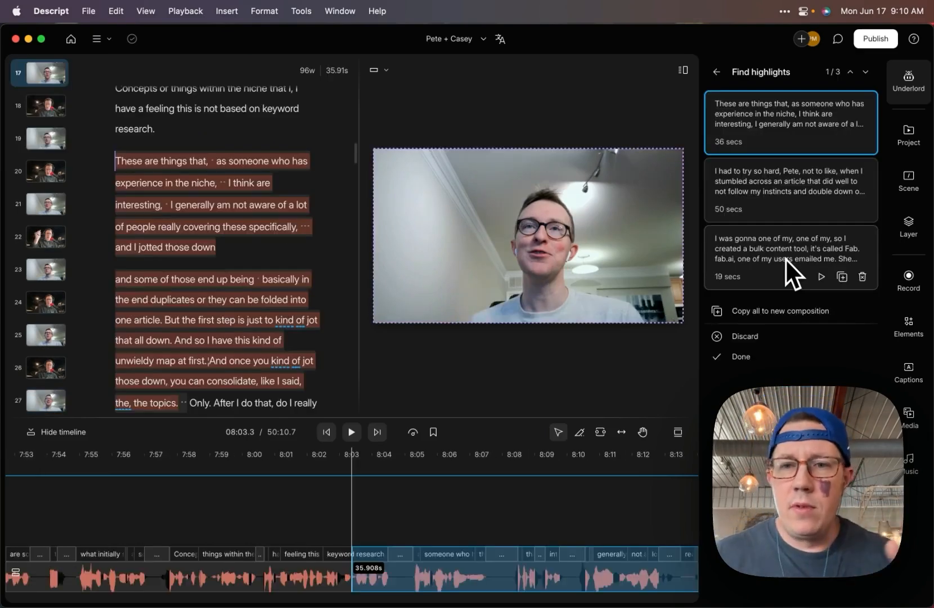
# Step: Review the second and third suggested highlights in the episode
pyautogui.scroll(-4, 235, 225)
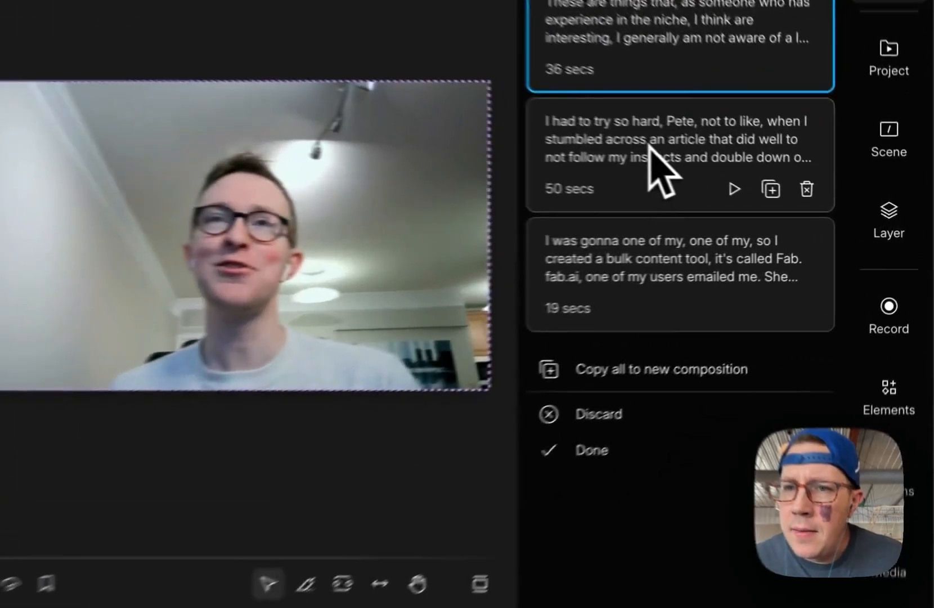
pyautogui.click(776, 188)
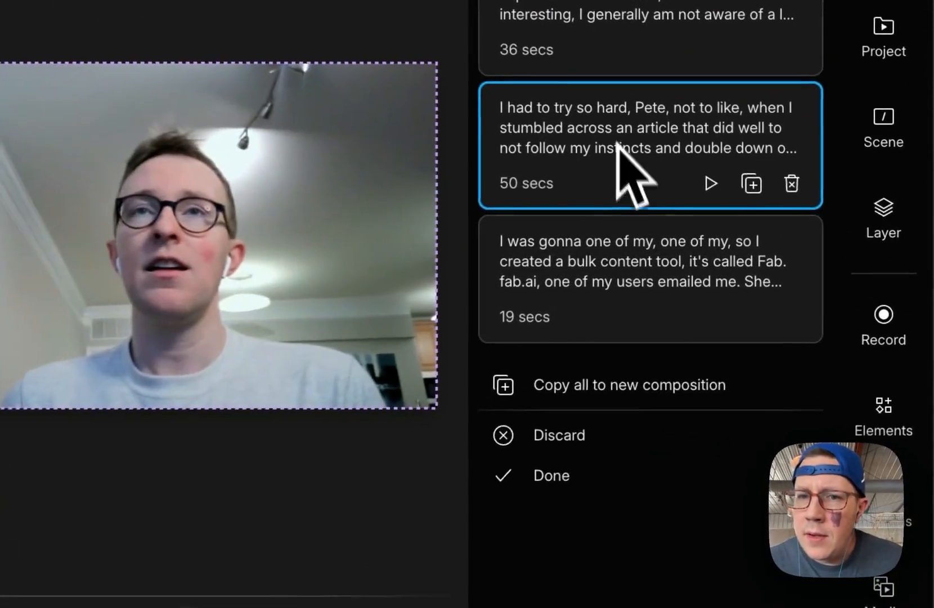
pyautogui.click(771, 232)
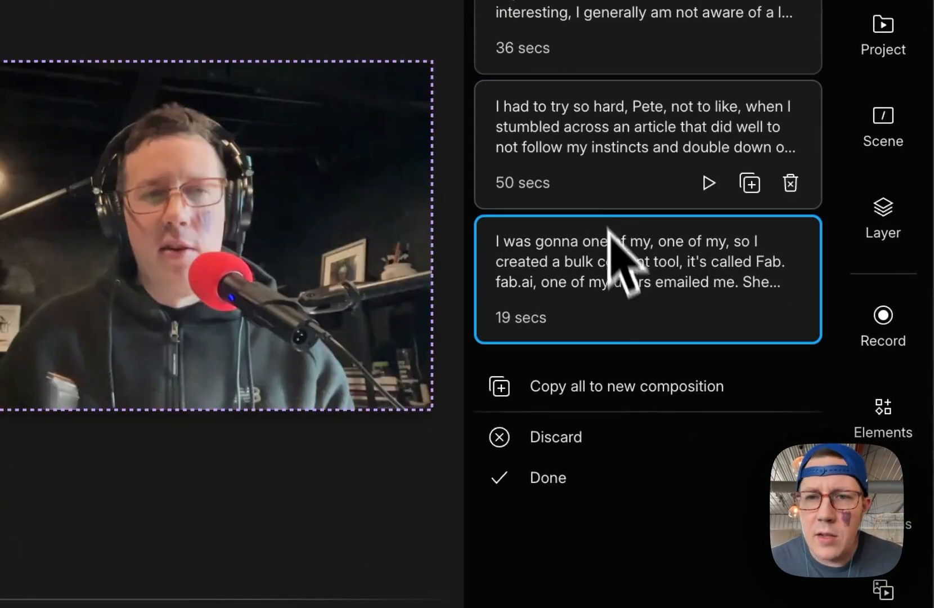
pyautogui.click(591, 133)
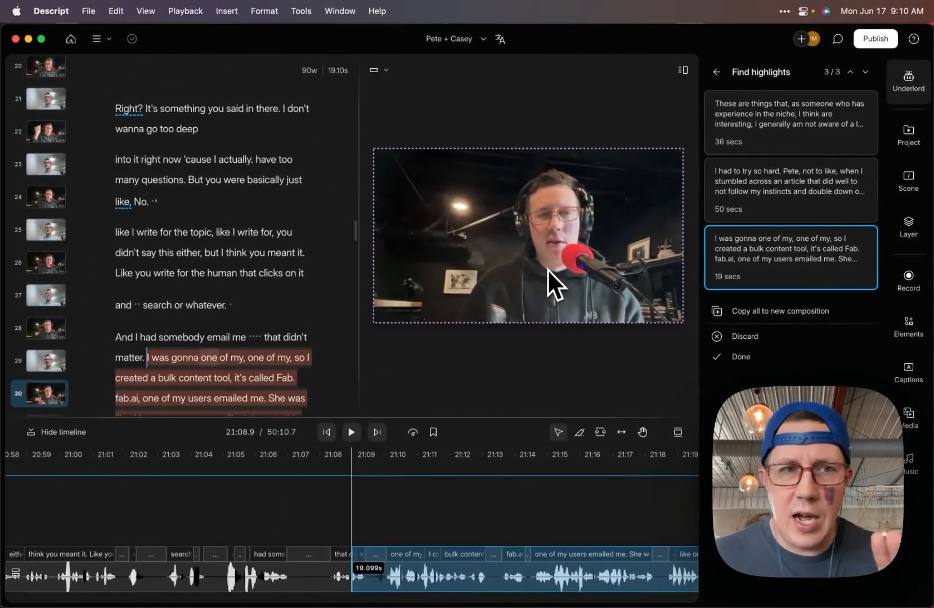
pyautogui.scroll(-4, 105, 292)
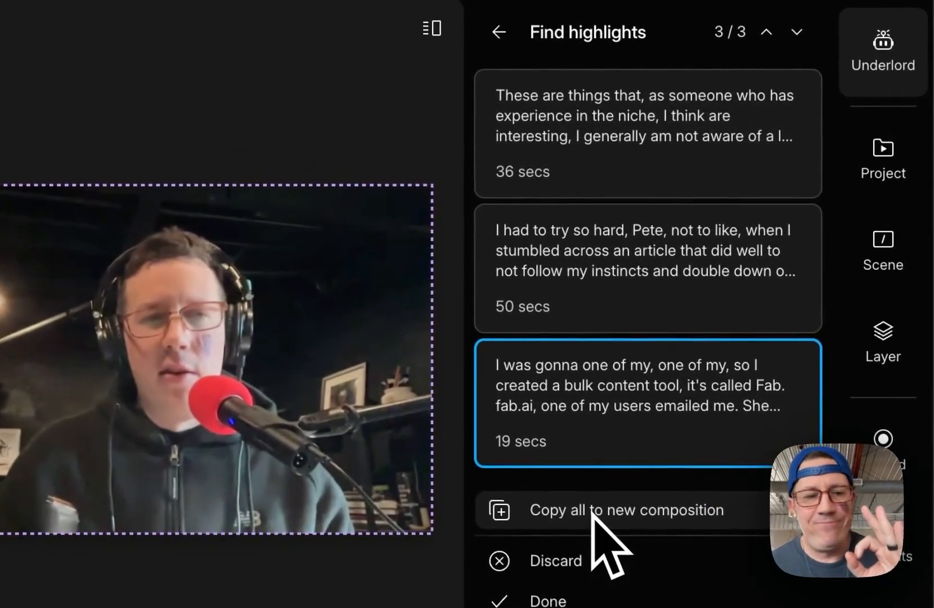
# Step: Browse the Create highlight reel layouts through the Boxy and Bento templates and generate a highlight reel
pyautogui.click(901, 52)
pyautogui.click(899, 48)
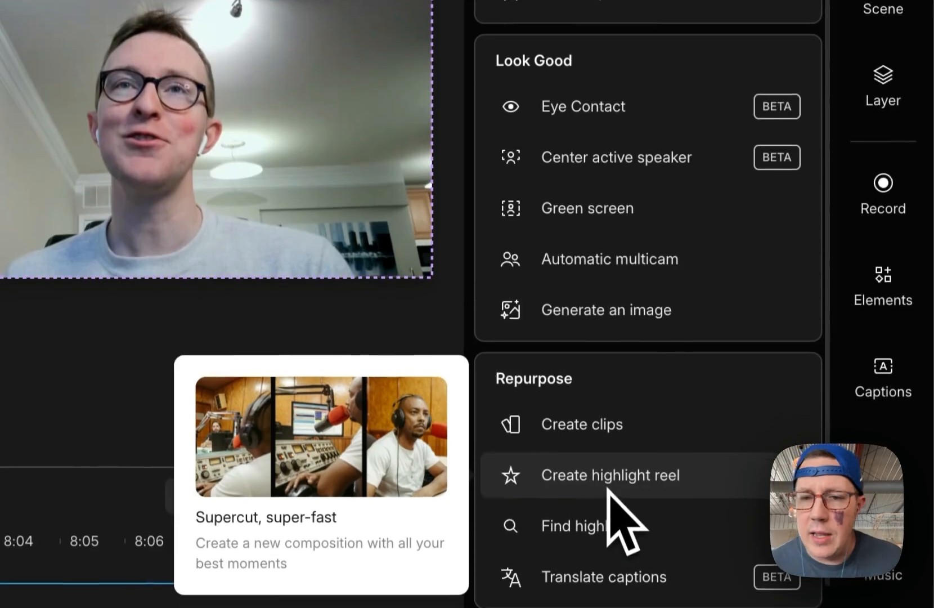
pyautogui.click(608, 484)
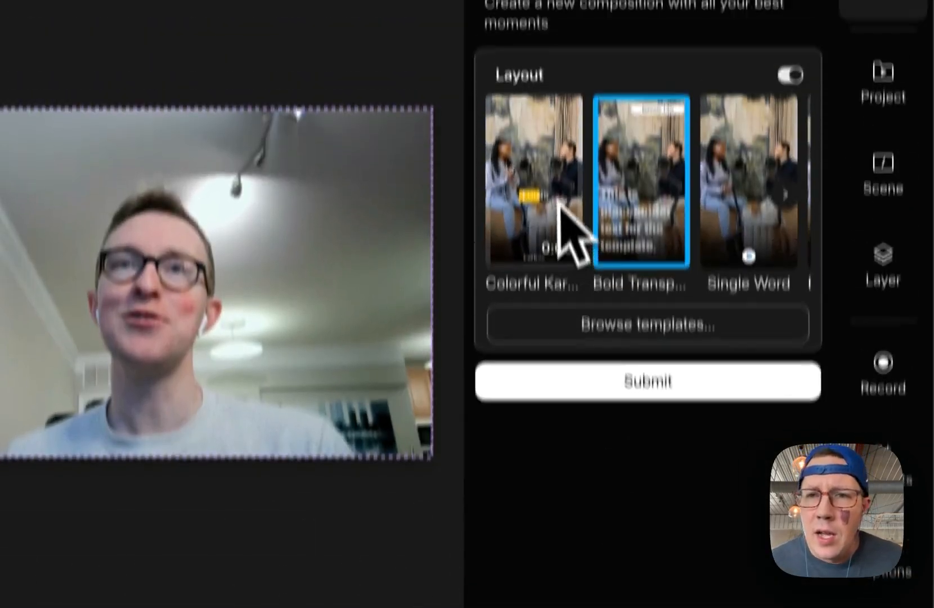
pyautogui.hscroll(5, 540, 45)
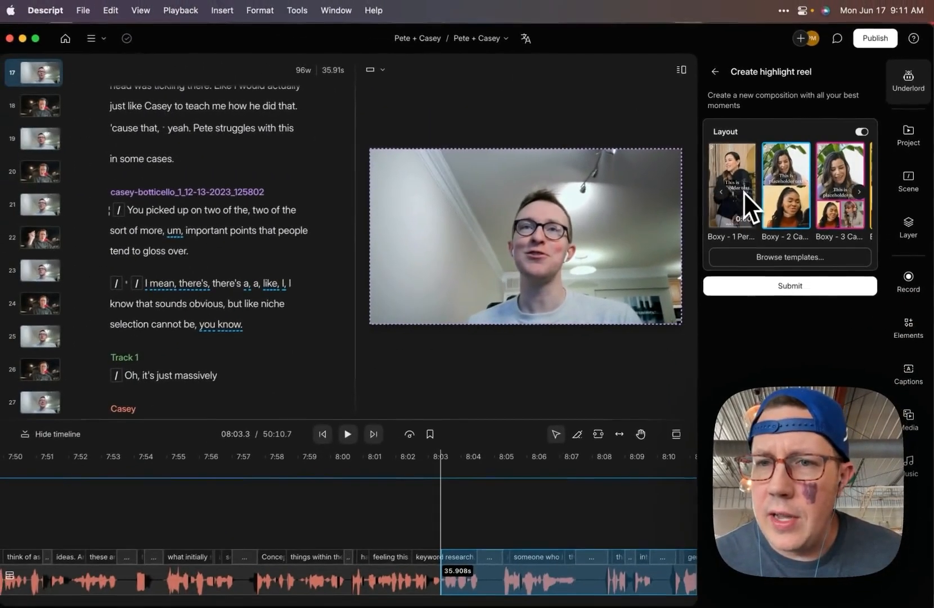
pyautogui.hscroll(3, 731, 197)
pyautogui.hscroll(2, 812, 191)
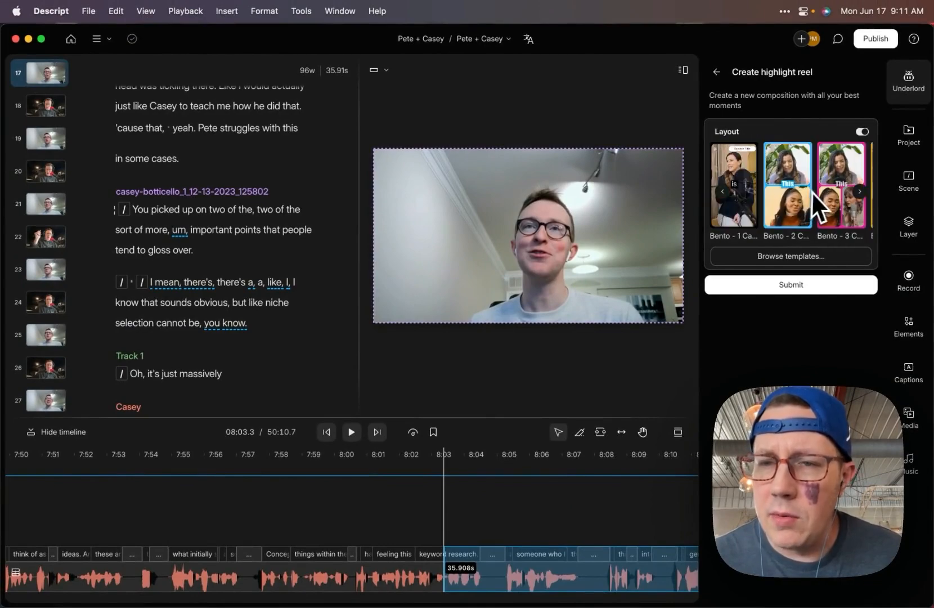
pyautogui.click(802, 285)
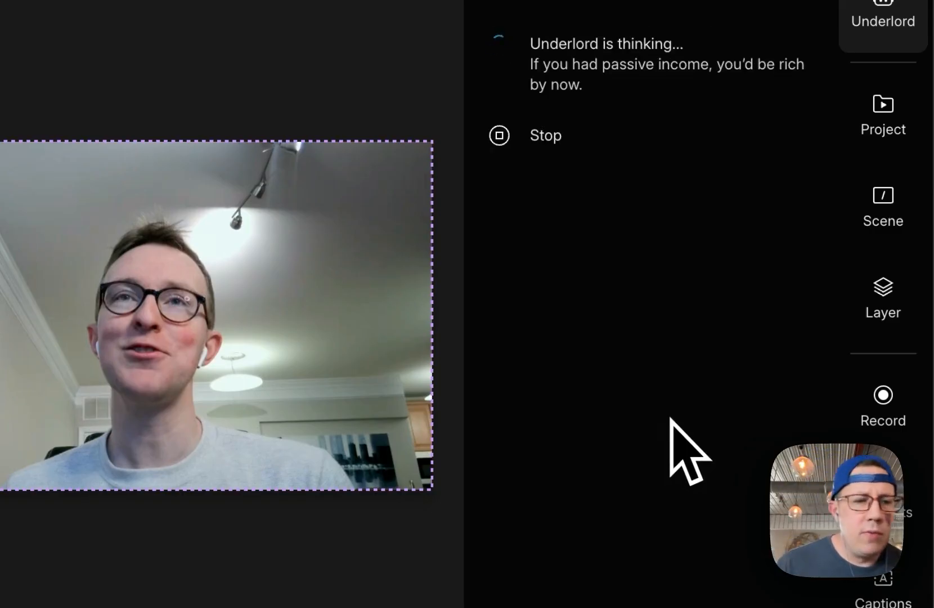
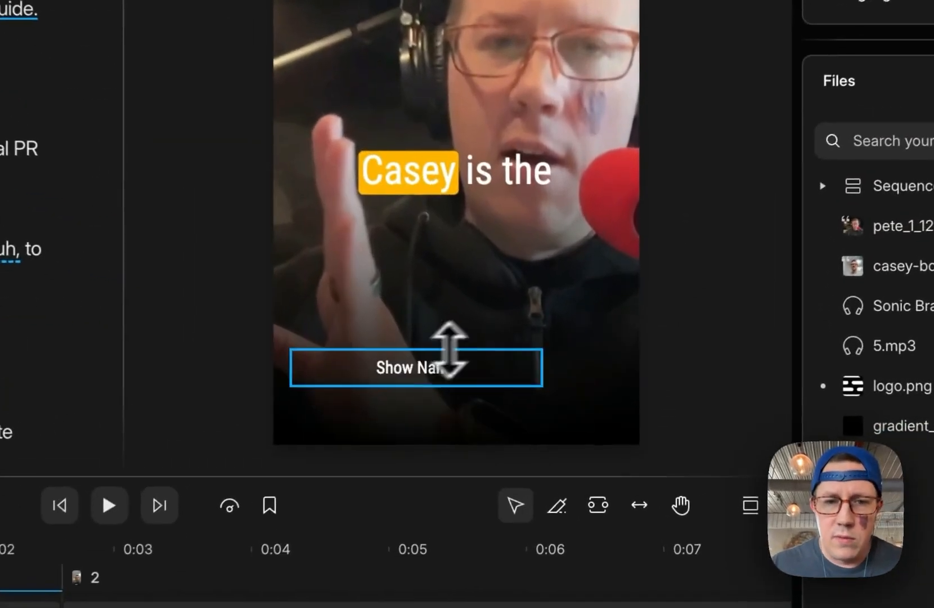
# Step: Move the first scene's "Show Name" title lower and toward the centre, and change its text to "DOYOUEVENBLOG"
pyautogui.moveTo(408, 368); pyautogui.dragTo(449, 399)
pyautogui.doubleClick(449, 399)
pyautogui.write('DOYOUEVENBLOG')
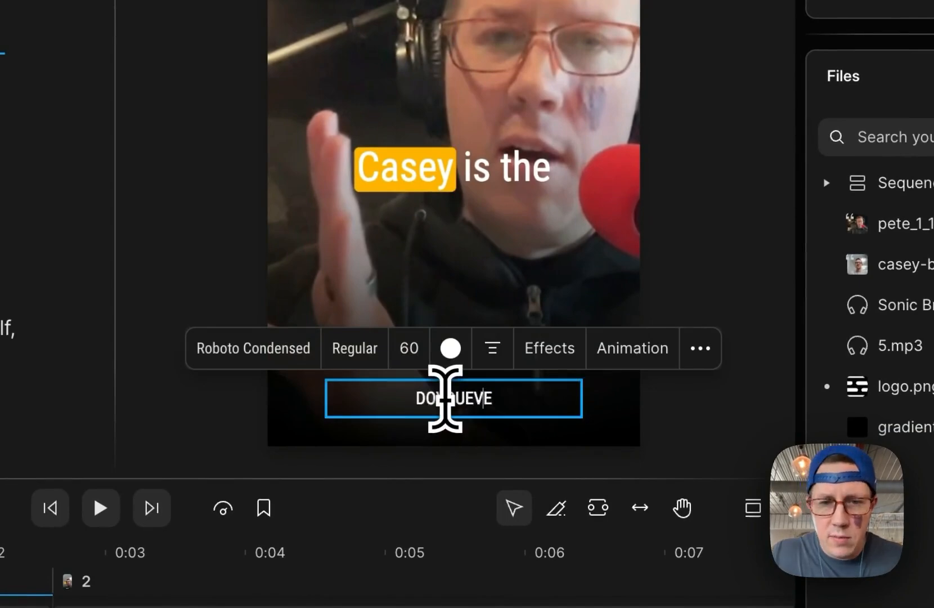
# Step: Set the highlight color of the first scene's captions to BF00FF
pyautogui.click(451, 177)
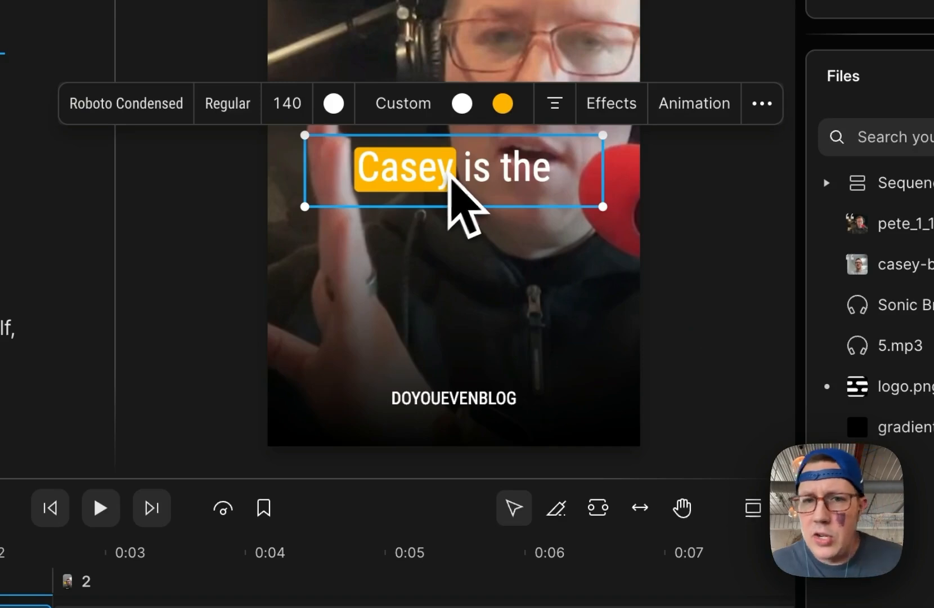
pyautogui.click(503, 103)
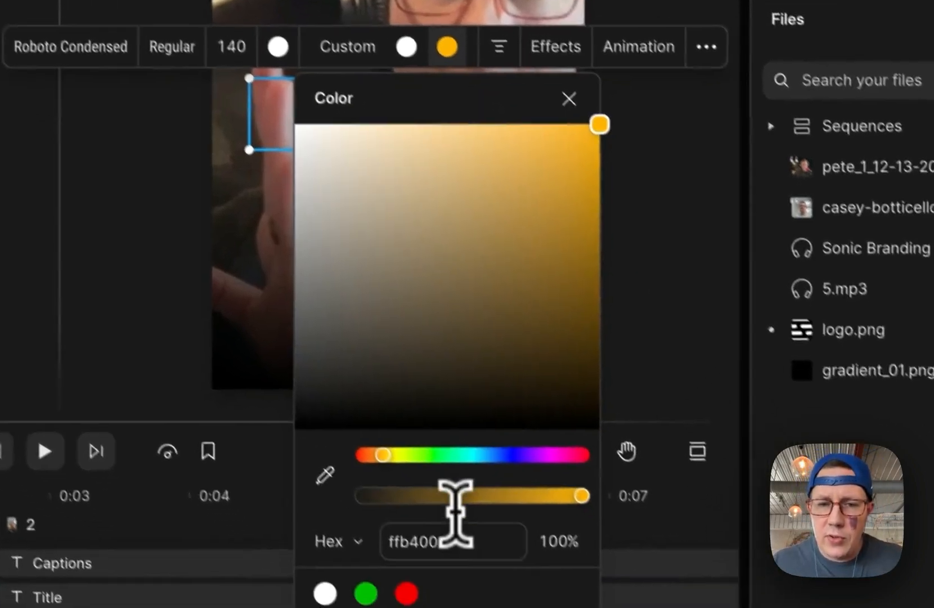
pyautogui.doubleClick(484, 598)
pyautogui.write('BF00FF')
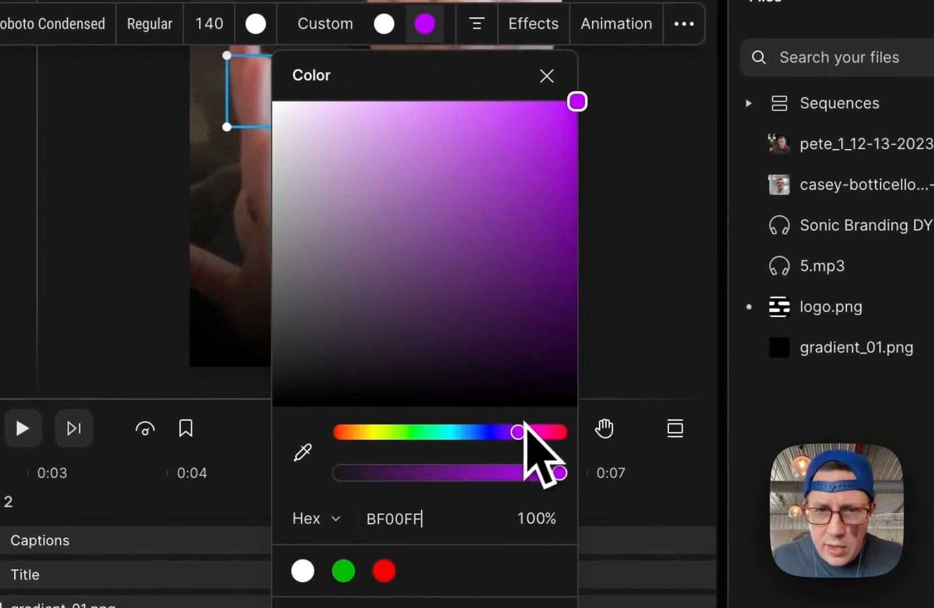
pyautogui.click(431, 256)
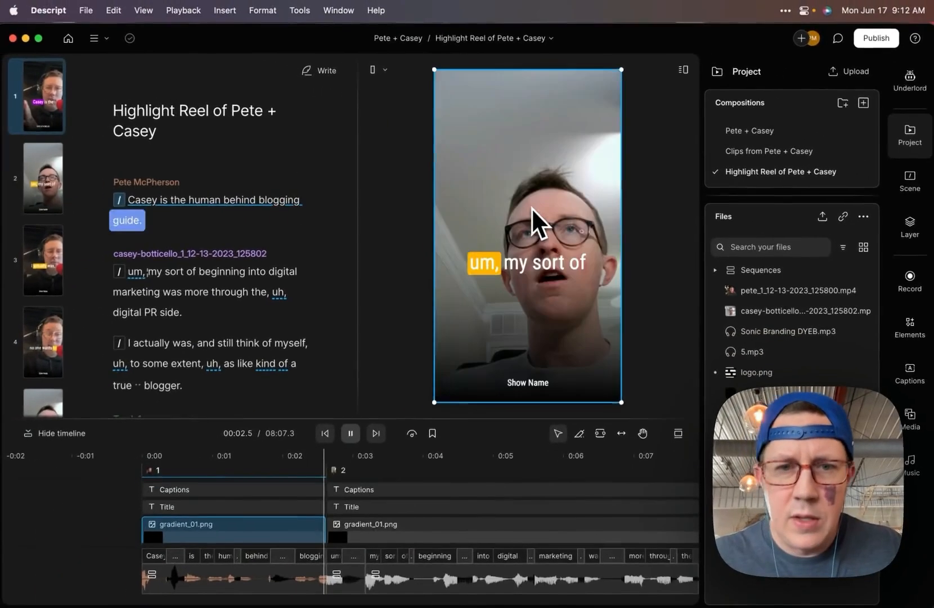
# Step: Pause the highlight reel in the second scene and move that scene's captions up near the top of the frame
pyautogui.press('space')
pyautogui.click(533, 274)
pyautogui.moveTo(533, 274); pyautogui.dragTo(521, 123)
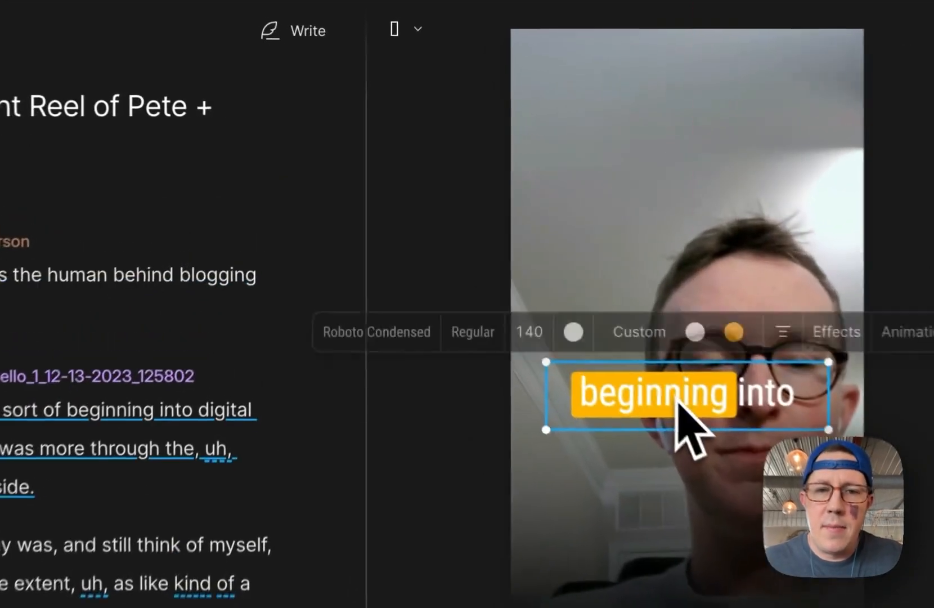
pyautogui.moveTo(678, 130); pyautogui.dragTo(696, 110)
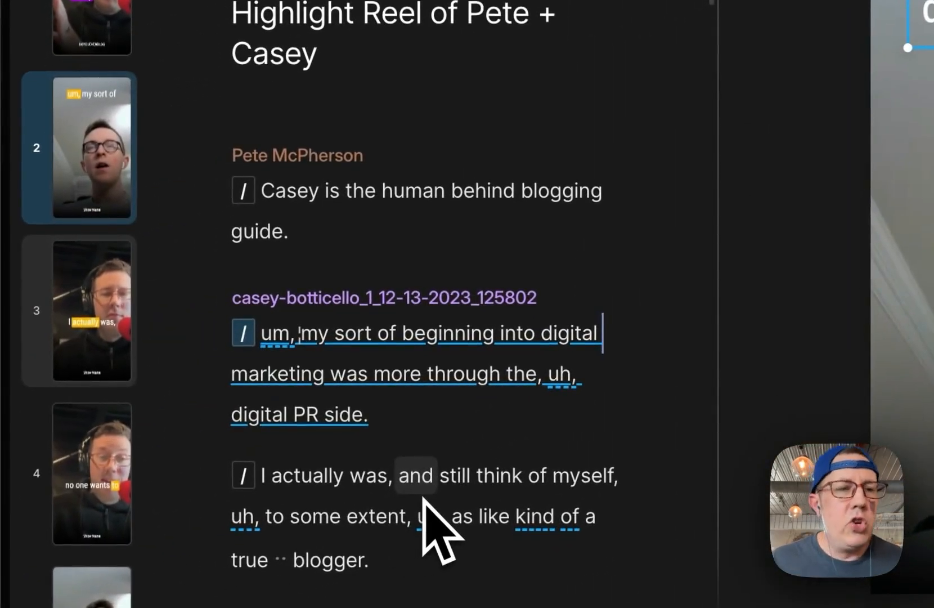
# Step: Review the highlight reel's scenes and transcript from the third scene through to the words "network level" in the last scene
pyautogui.click(104, 306)
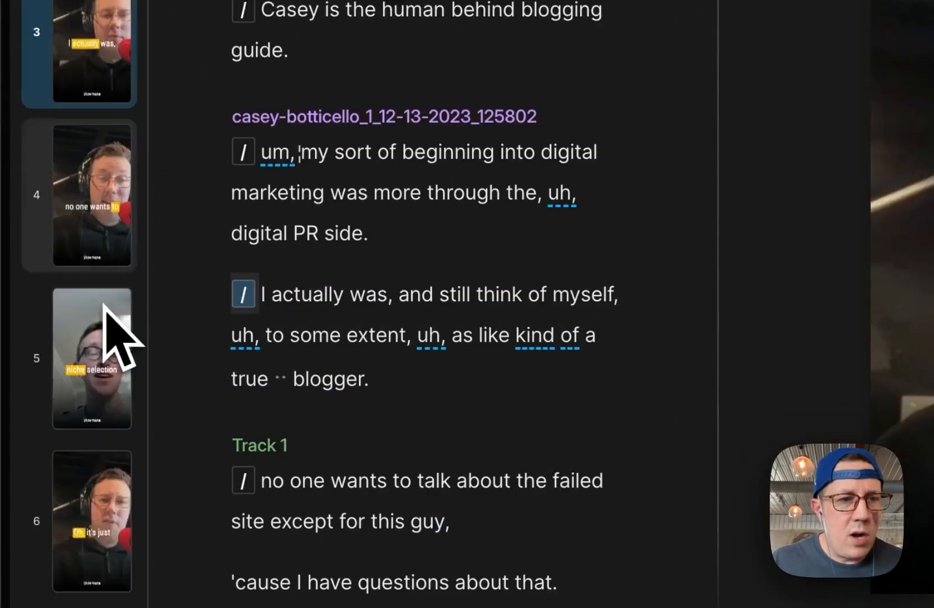
pyautogui.scroll(-10, 467, 270)
pyautogui.scroll(-15, 463, 246)
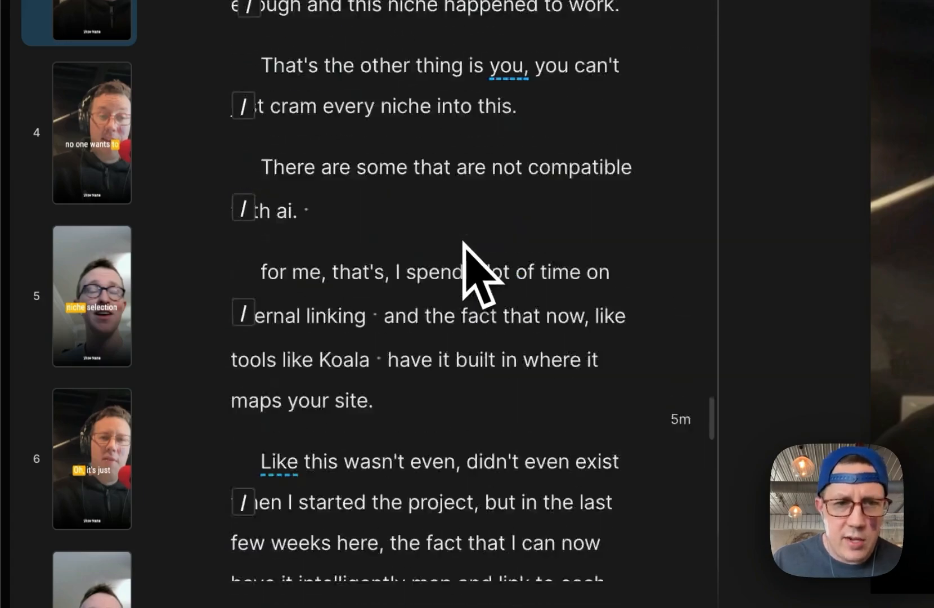
pyautogui.click(519, 325)
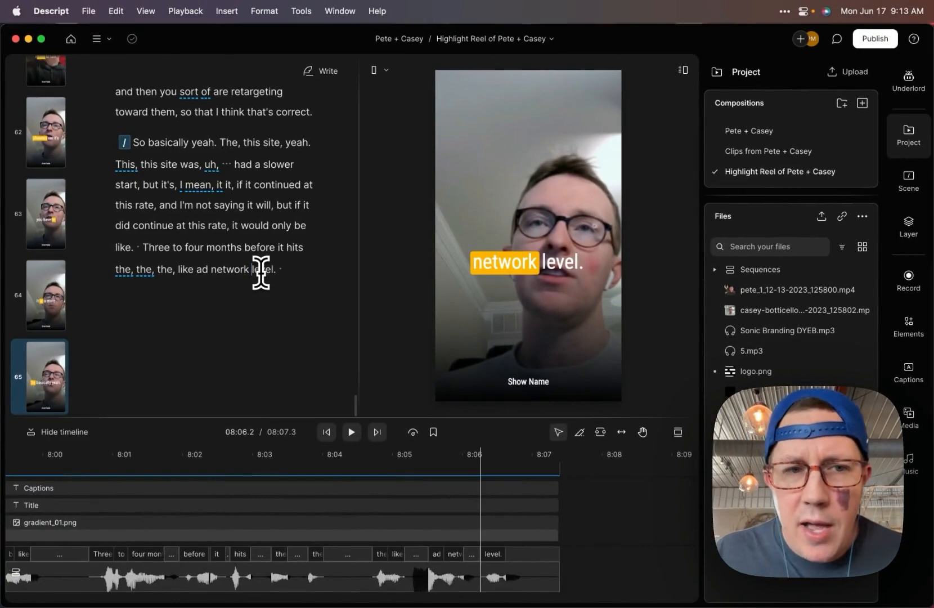
pyautogui.scroll(2, 260, 273)
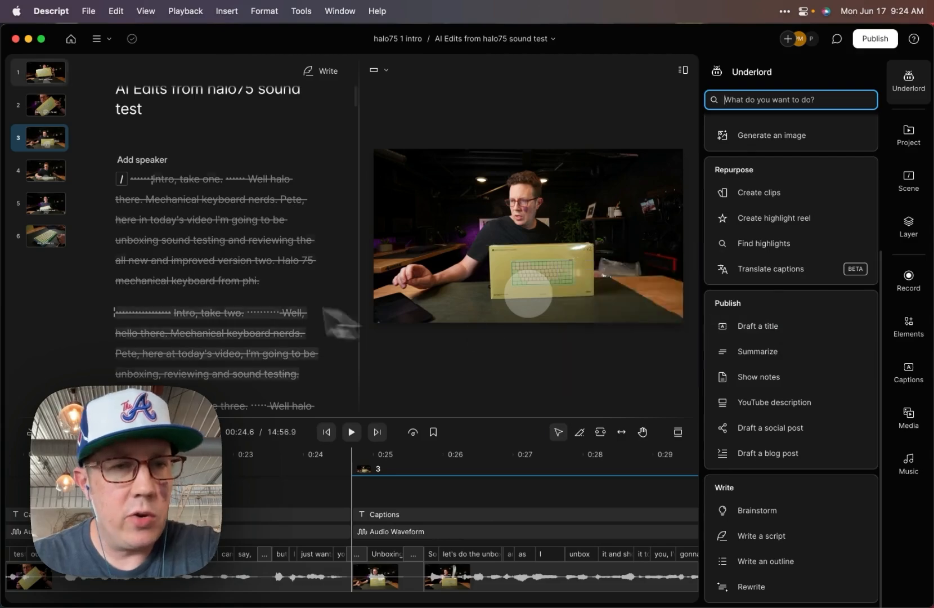
# Step: Generate title suggestions for the keyboard review with Draft a title, leaving the examples and custom instructions empty
pyautogui.scroll(-10, 204, 292)
pyautogui.scroll(-8, 204, 288)
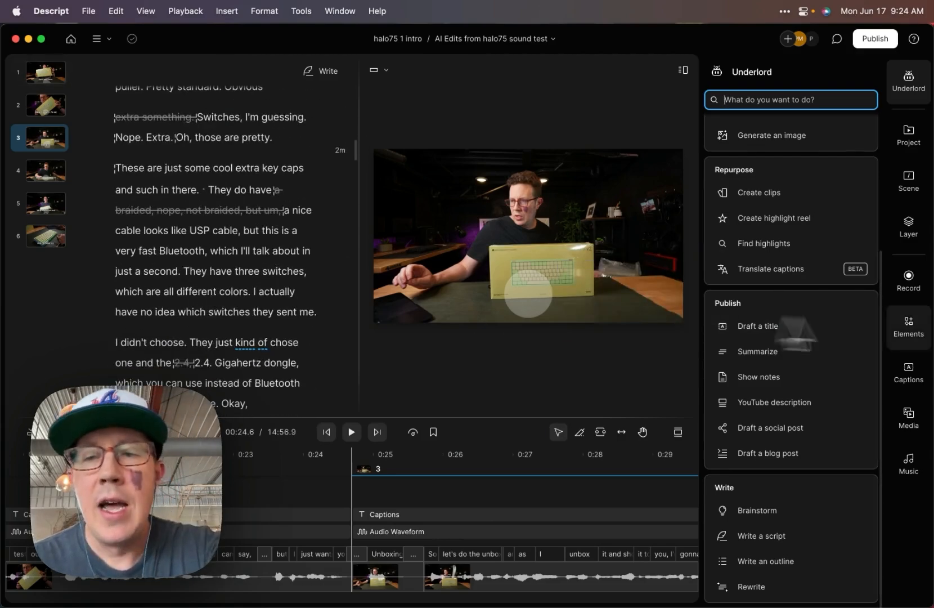
pyautogui.moveTo(823, 372)
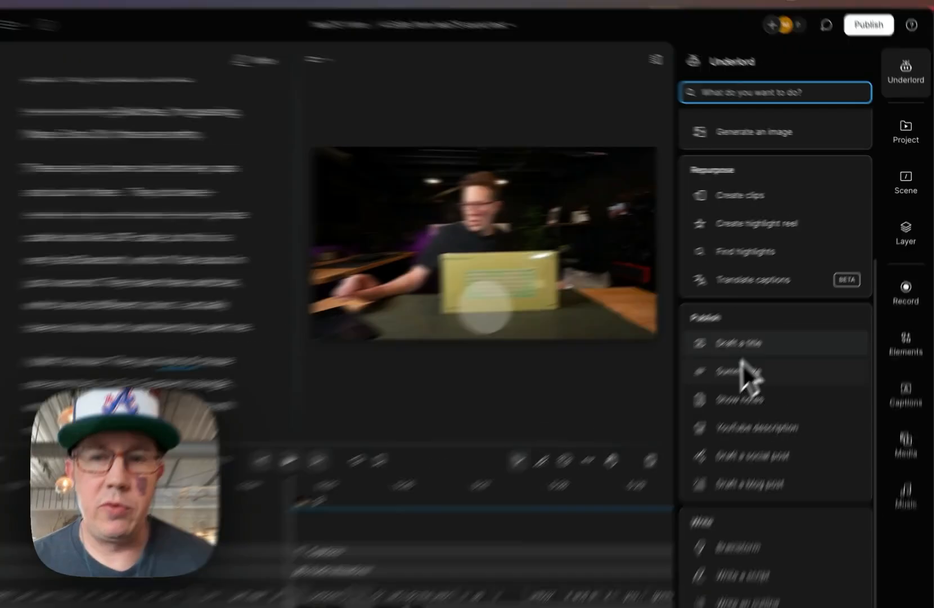
pyautogui.click(761, 326)
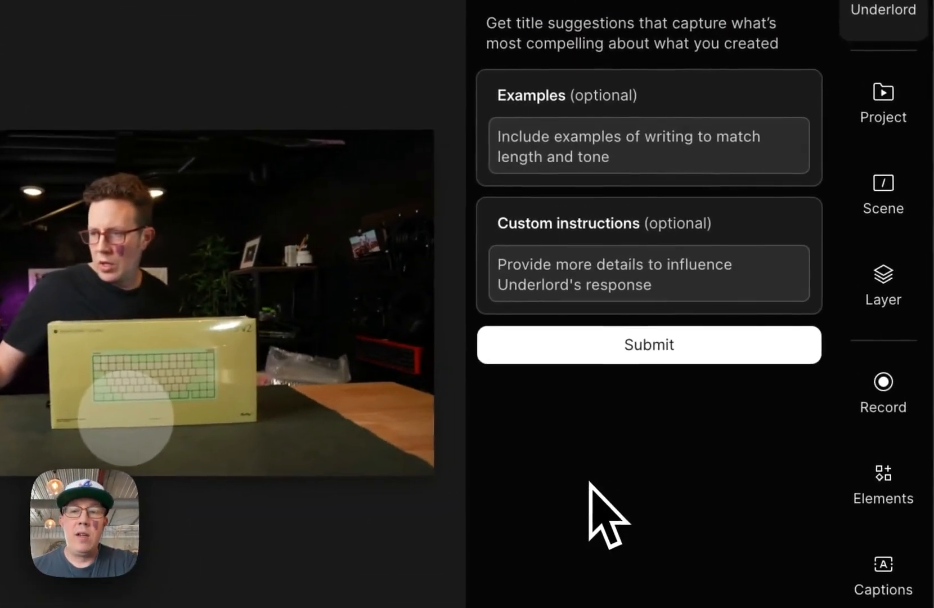
pyautogui.click(583, 273)
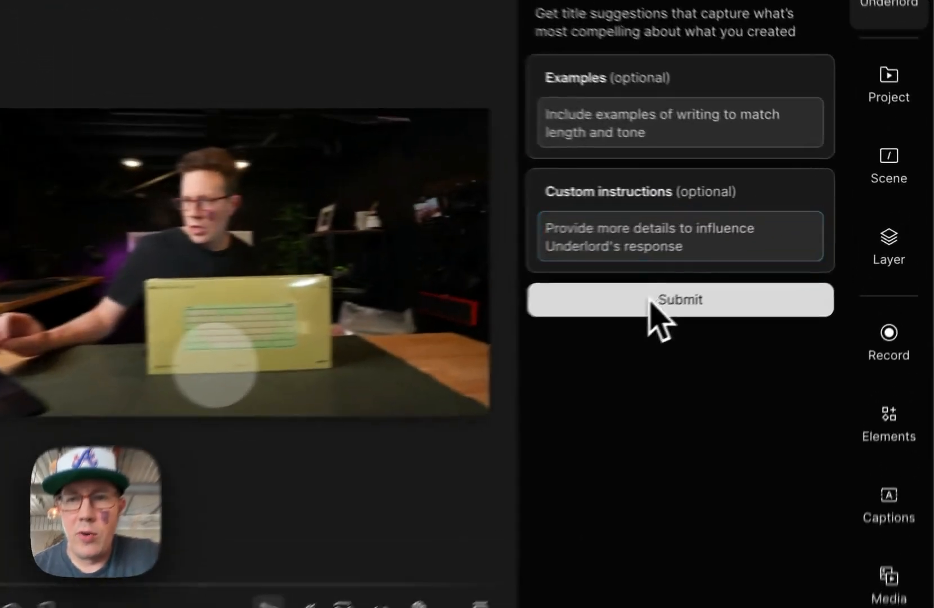
pyautogui.click(774, 257)
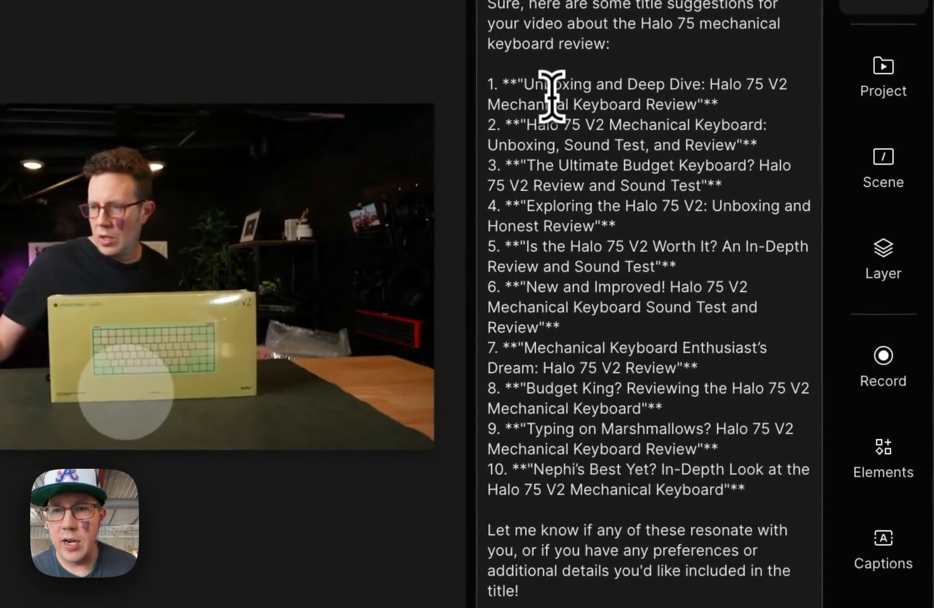
# Step: Go through the suggested titles, send the follow-up "make these shorter", and finish the title draft
pyautogui.moveTo(742, 139); pyautogui.dragTo(797, 342)
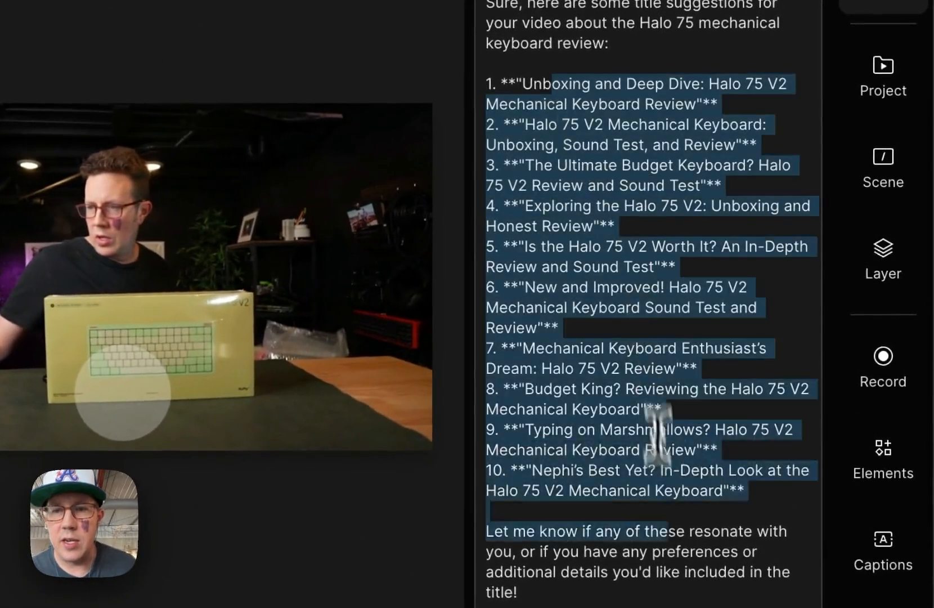
pyautogui.moveTo(654, 409); pyautogui.dragTo(672, 555)
pyautogui.click(606, 470)
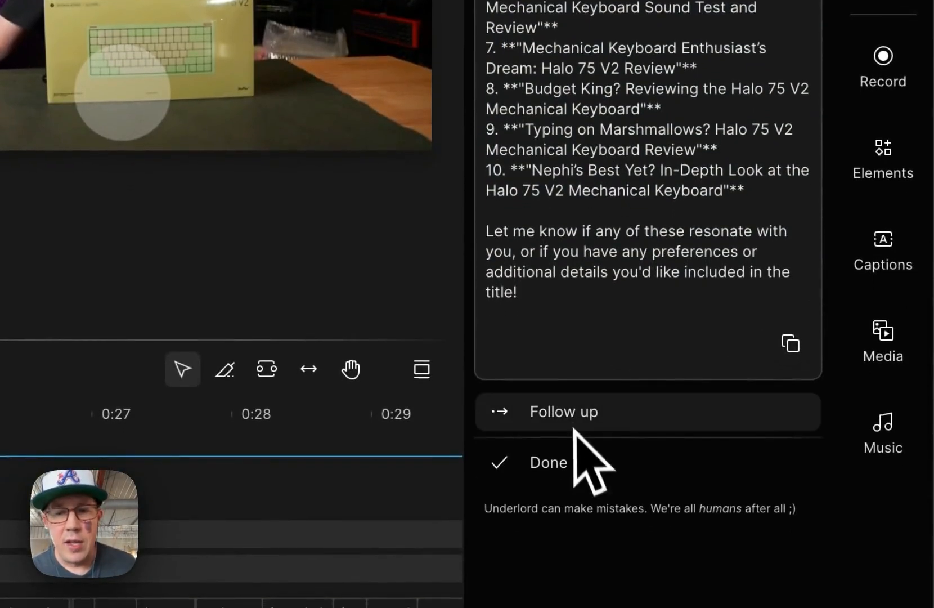
pyautogui.click(571, 423)
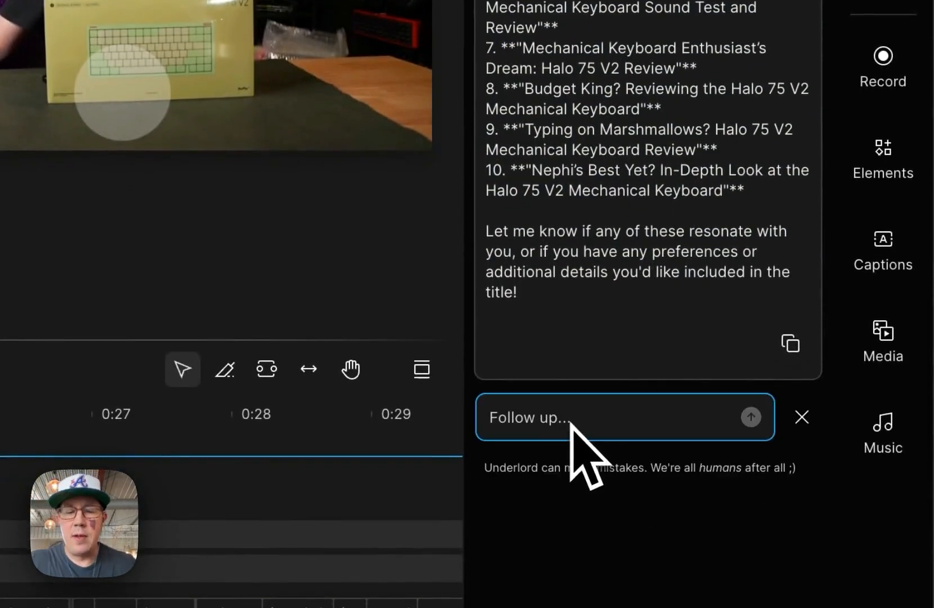
pyautogui.write('make these shorter')
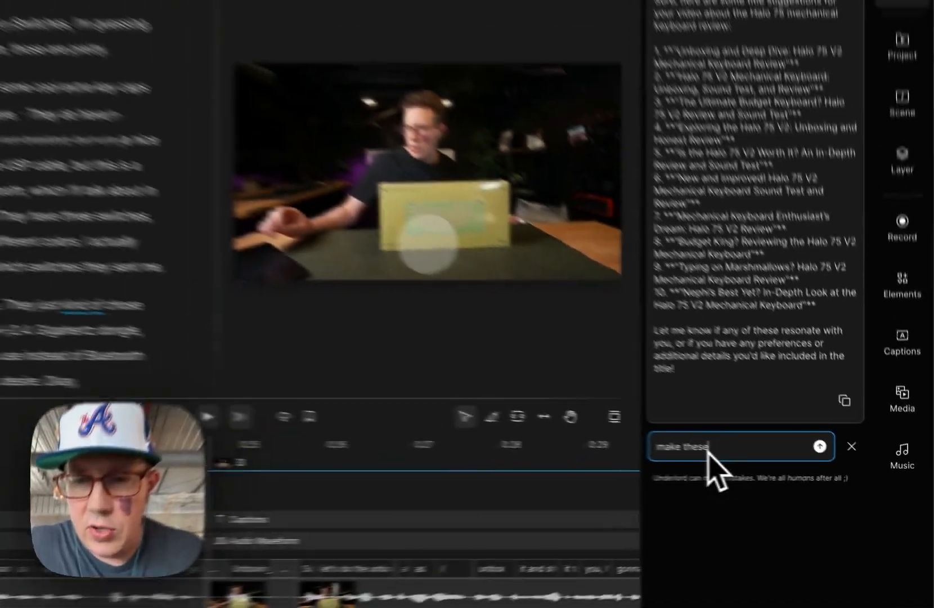
pyautogui.press('Return')
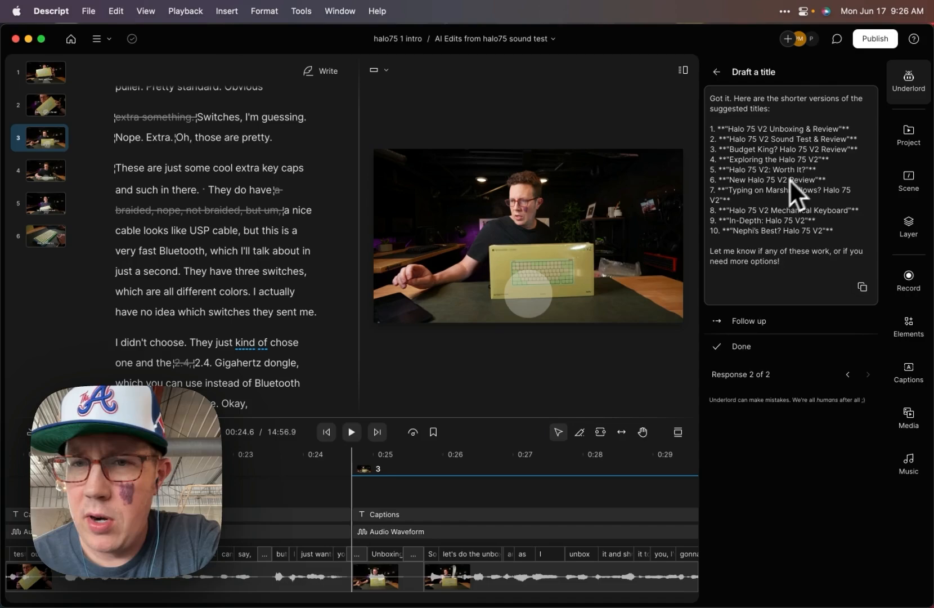
pyautogui.click(752, 345)
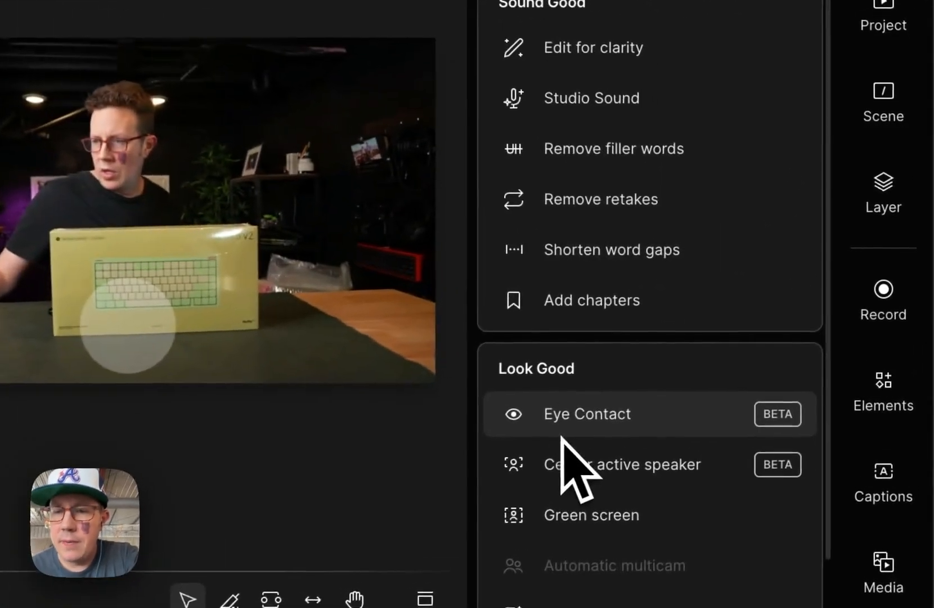
# Step: Generate a summary of the keyboard review with the custom instructions "keep this under 200 words"
pyautogui.scroll(-10, 589, 422)
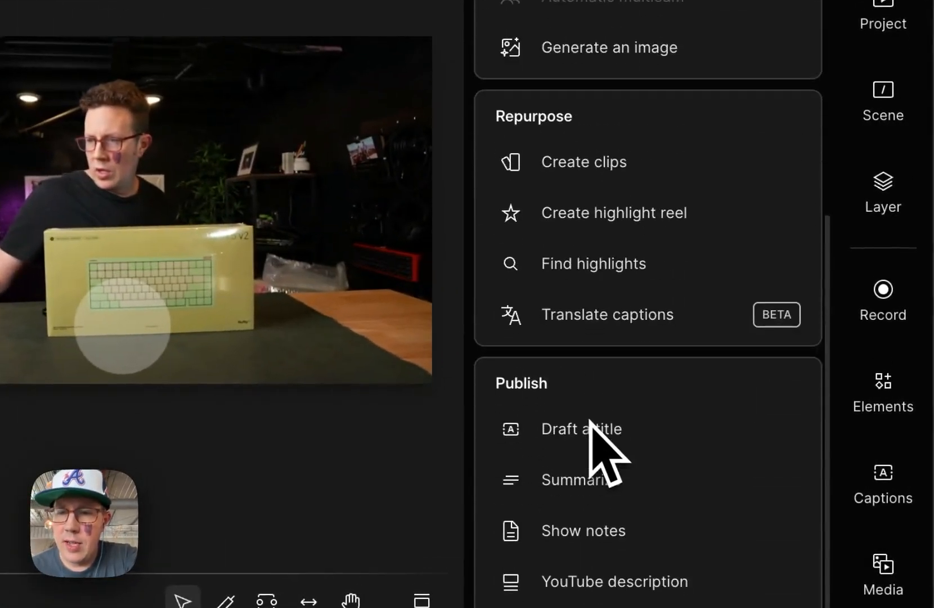
pyautogui.click(588, 445)
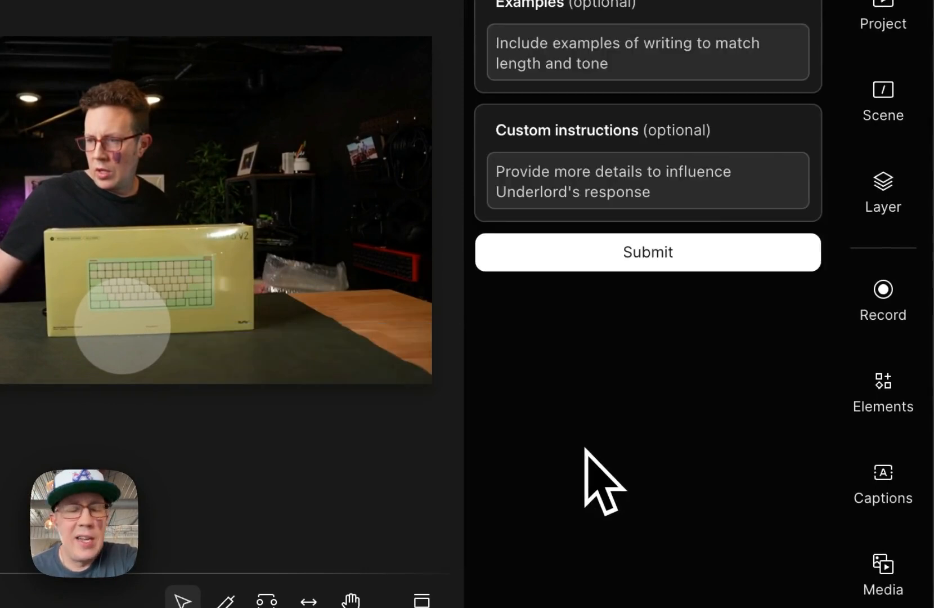
pyautogui.click(555, 175)
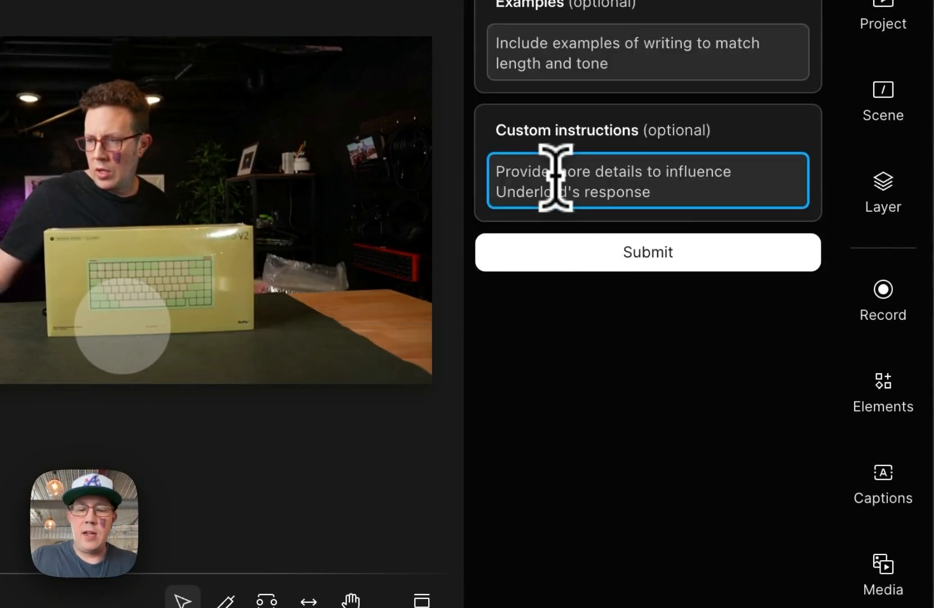
pyautogui.write('keep this under')
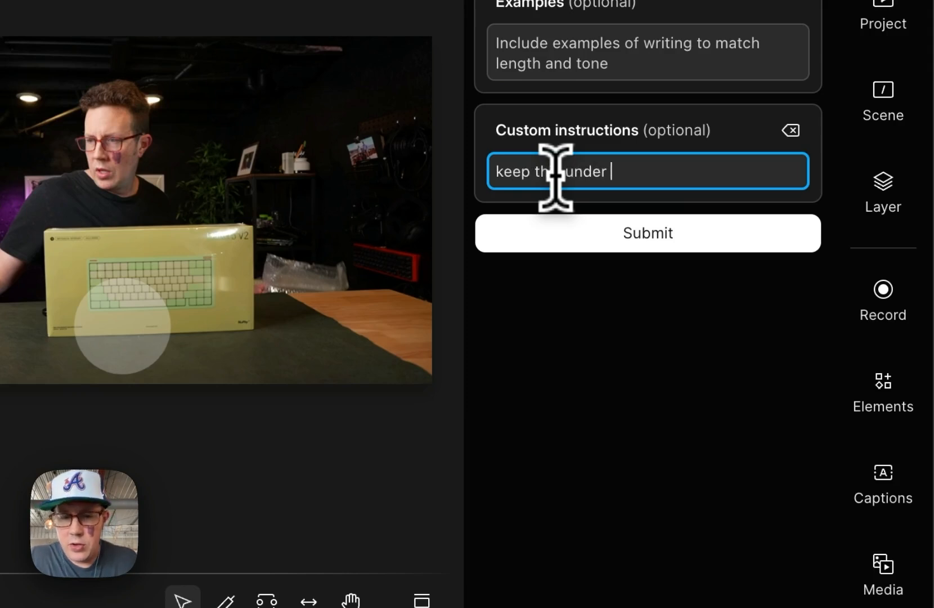
pyautogui.write(' 200 words')
pyautogui.click(589, 249)
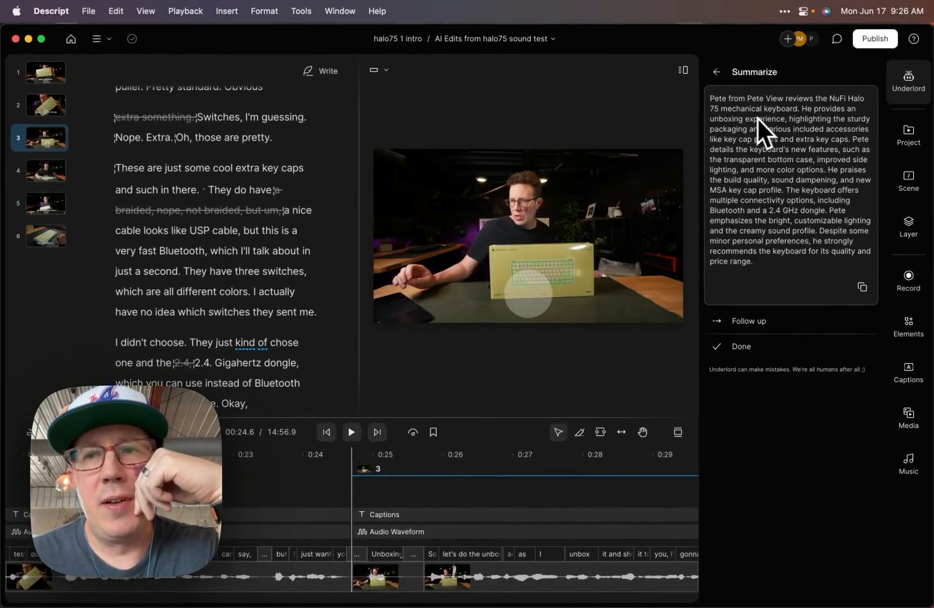
# Step: Send the summary follow-up "my brand is KeebNews, and the keyboard is the NuPhy Halo" and return to the list of AI tools
pyautogui.moveTo(787, 101); pyautogui.dragTo(753, 100)
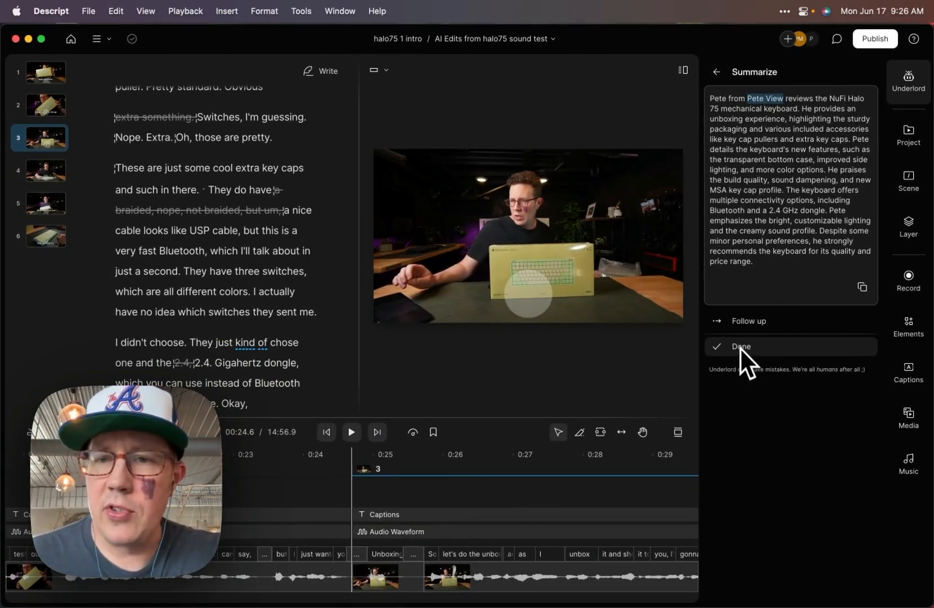
pyautogui.click(757, 324)
pyautogui.write('othe')
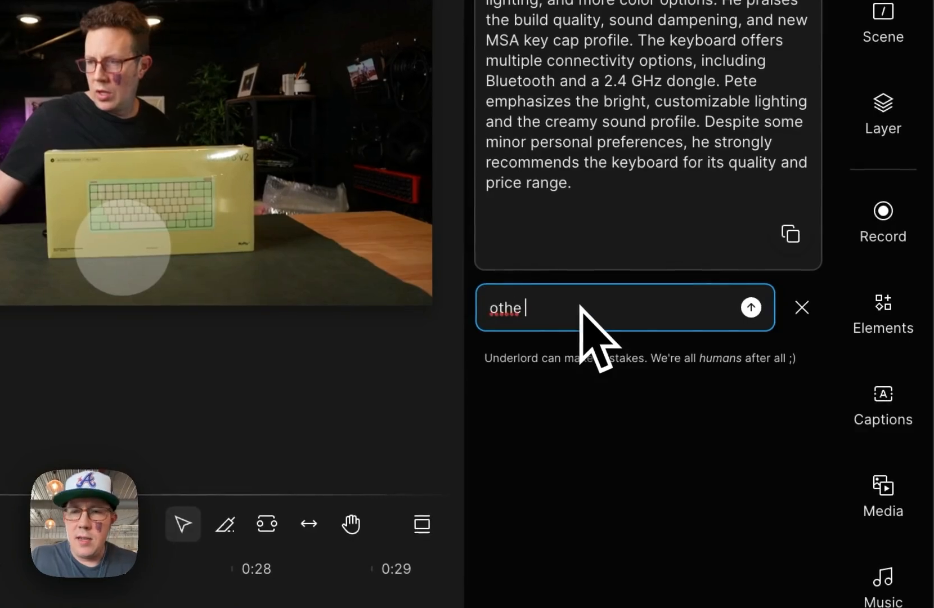
pyautogui.write('my brand is Ke')
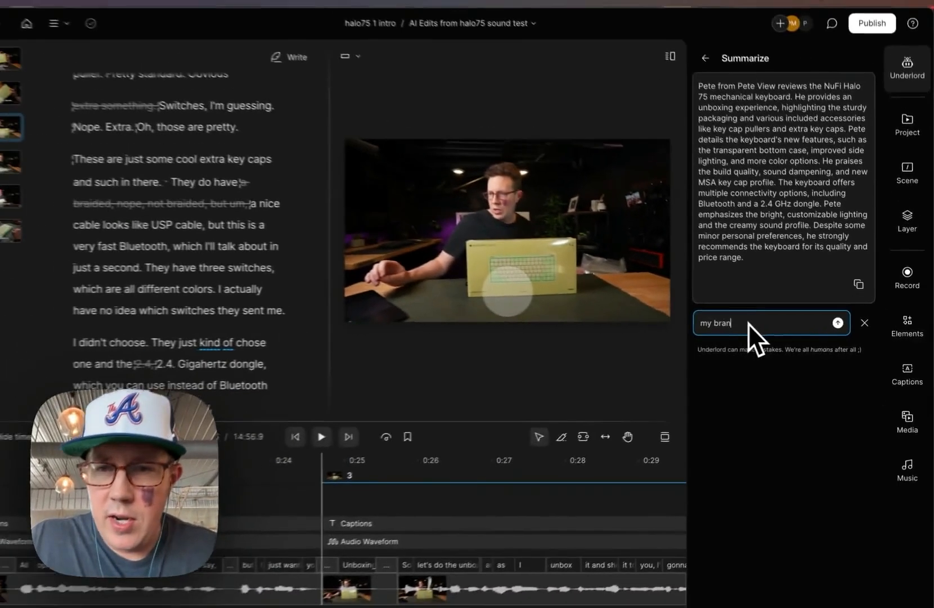
pyautogui.write('ebNews, and the keybo')
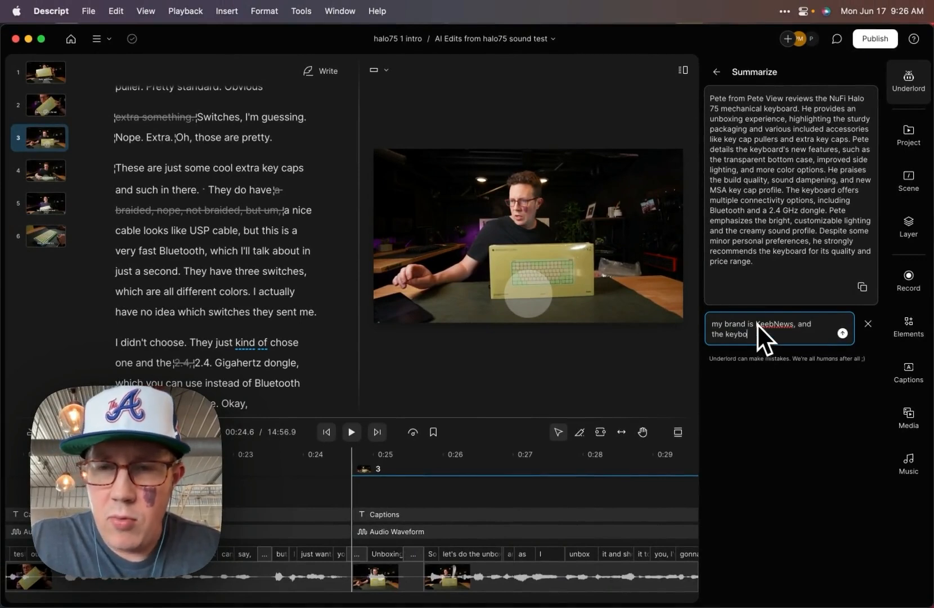
pyautogui.write(' N')
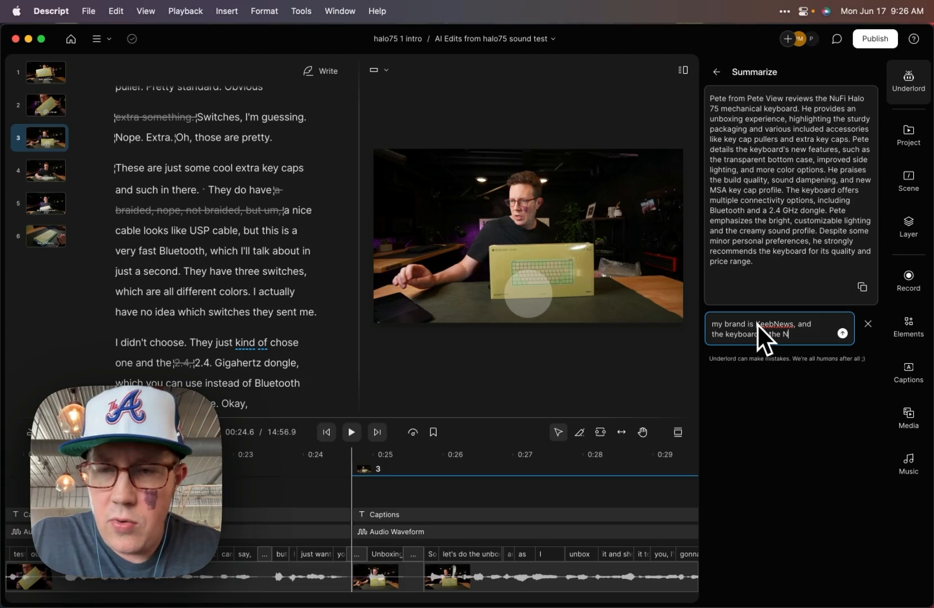
pyautogui.write('uPhy Halo')
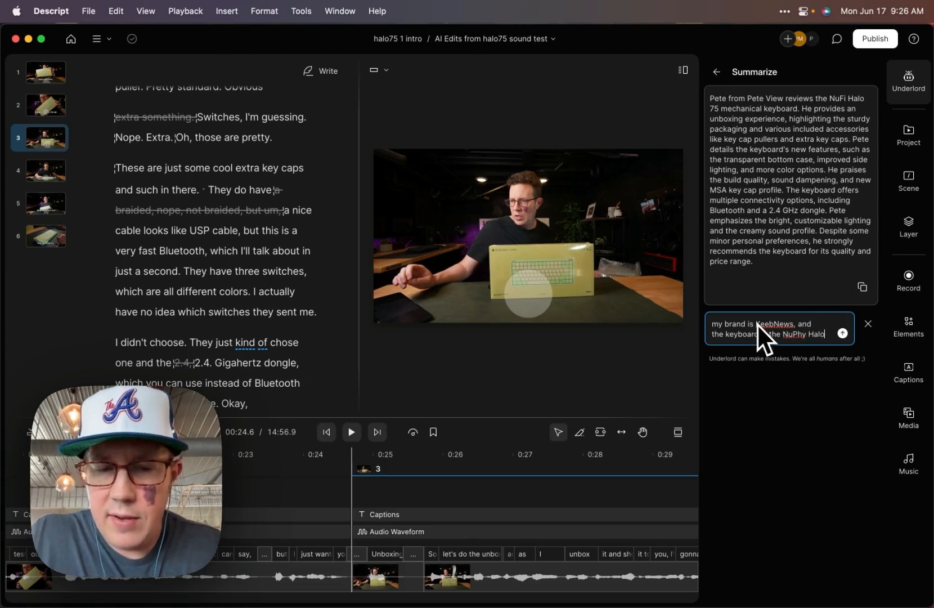
pyautogui.press('Return')
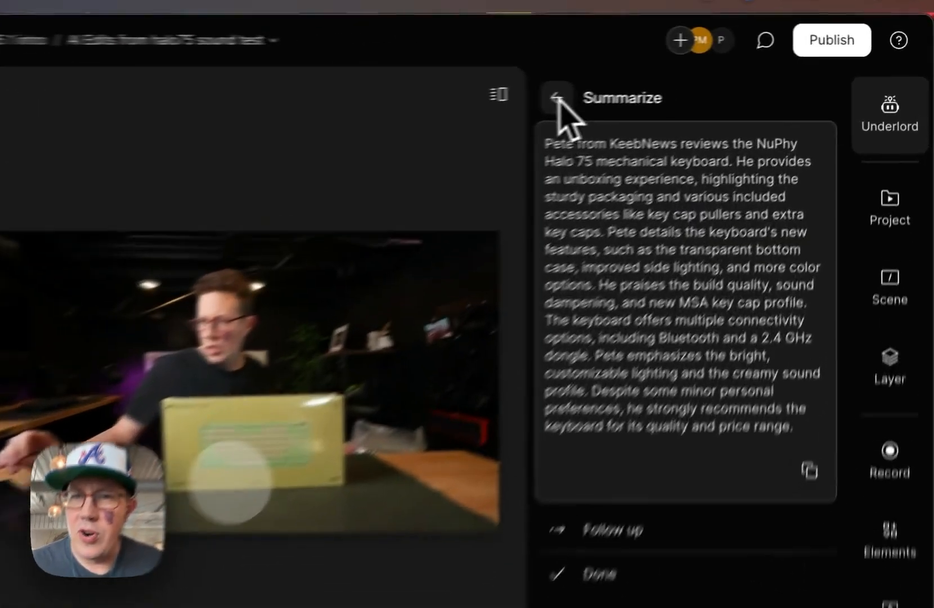
pyautogui.click(716, 72)
pyautogui.click(717, 71)
# Step: Generate show notes for the keyboard review without examples or custom instructions
pyautogui.scroll(-10, 647, 366)
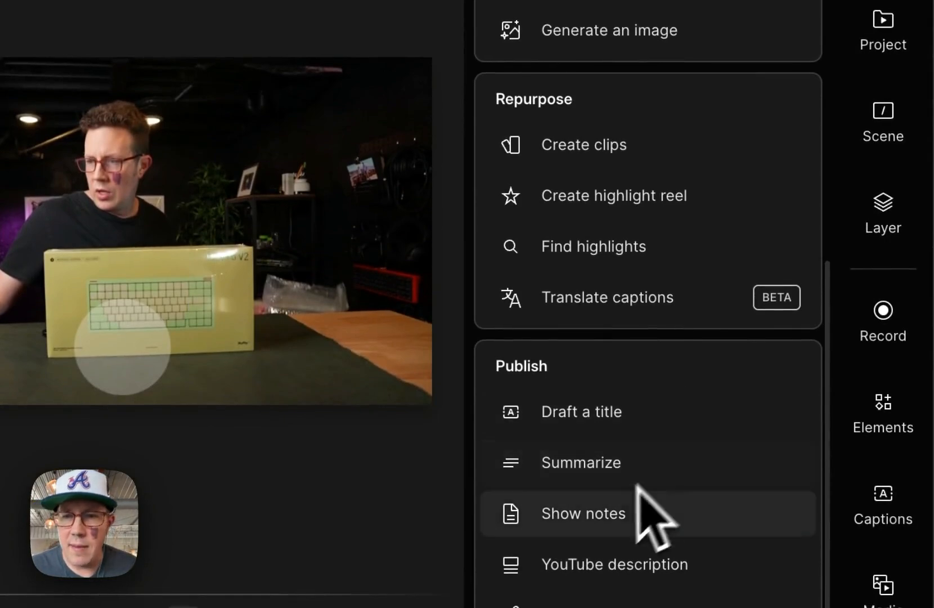
pyautogui.click(608, 518)
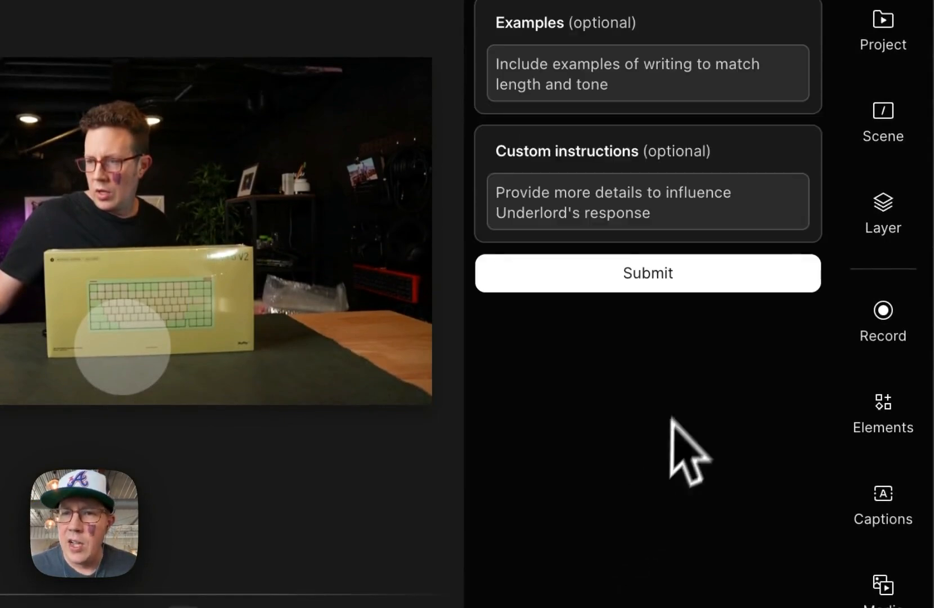
pyautogui.click(591, 273)
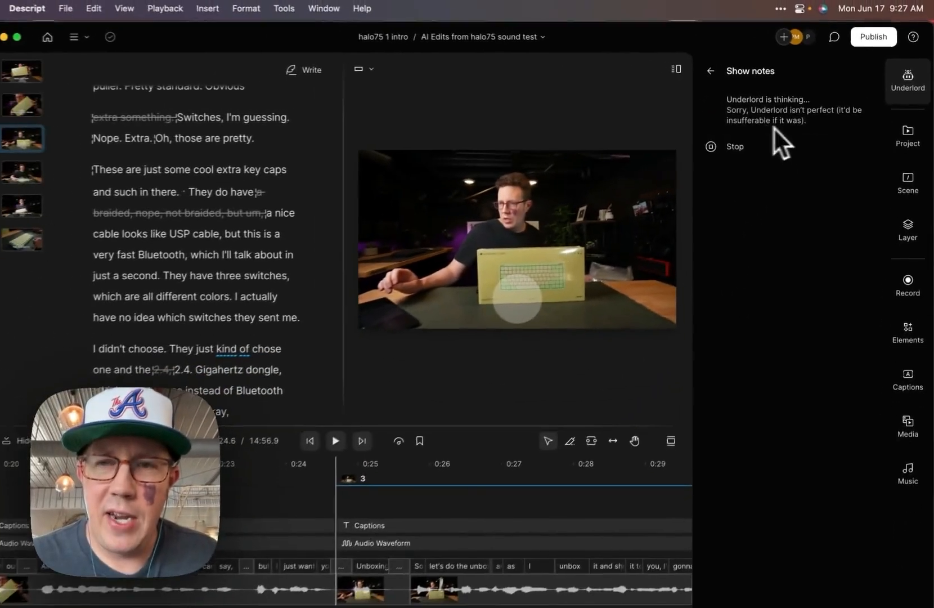
# Step: Switch to YouTube Studio in Google Chrome and open the details of the channel video "Never pay for online course software AGAIN (EZ-COURSE 4 life)"
pyautogui.moveTo(9, 186)
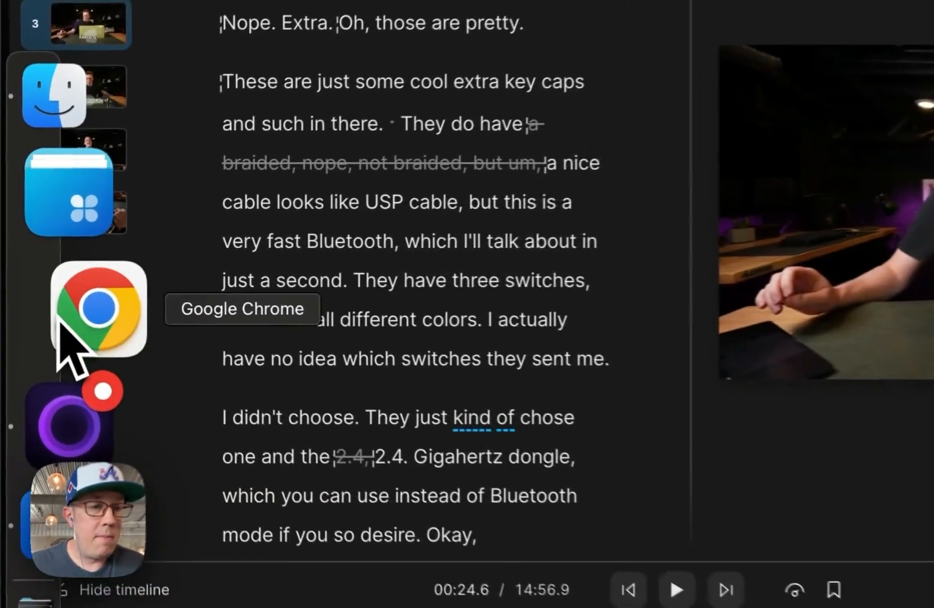
pyautogui.click(60, 326)
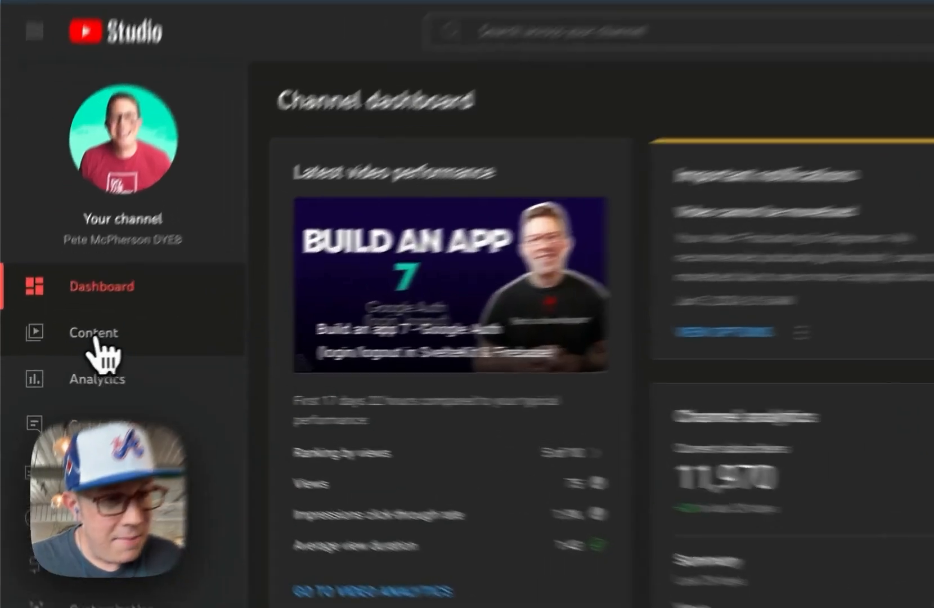
pyautogui.click(64, 355)
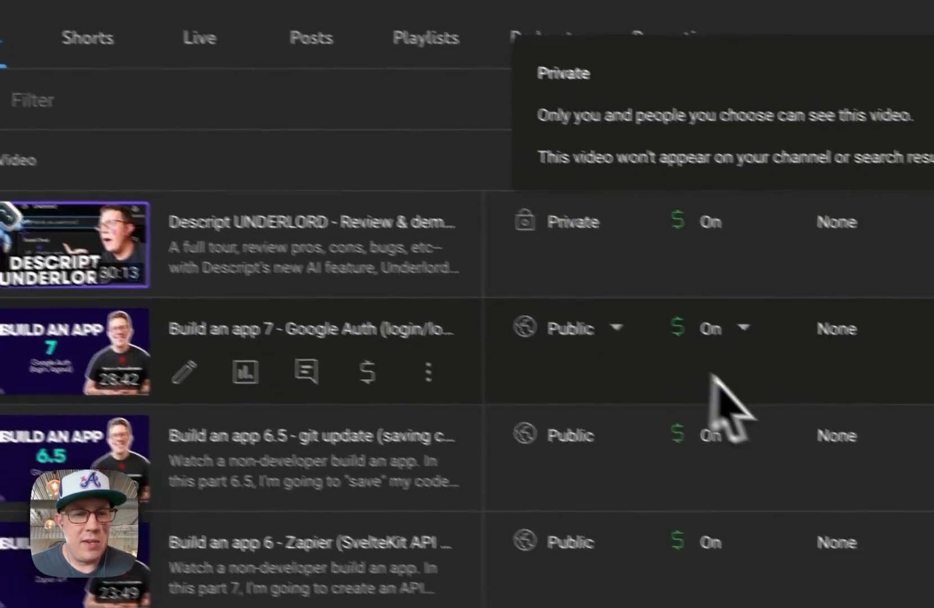
pyautogui.scroll(-5, 715, 382)
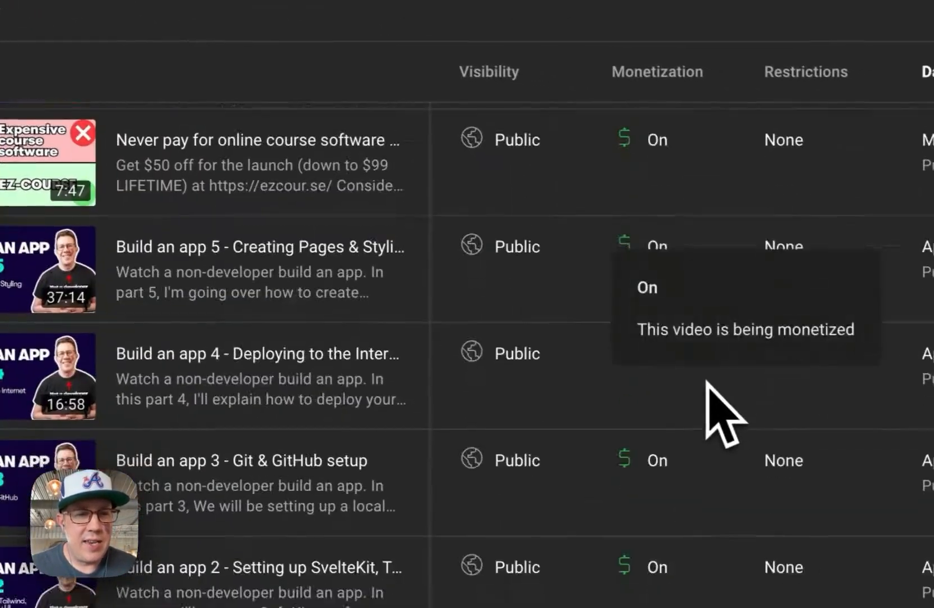
pyautogui.scroll(2, 302, 253)
pyautogui.click(127, 302)
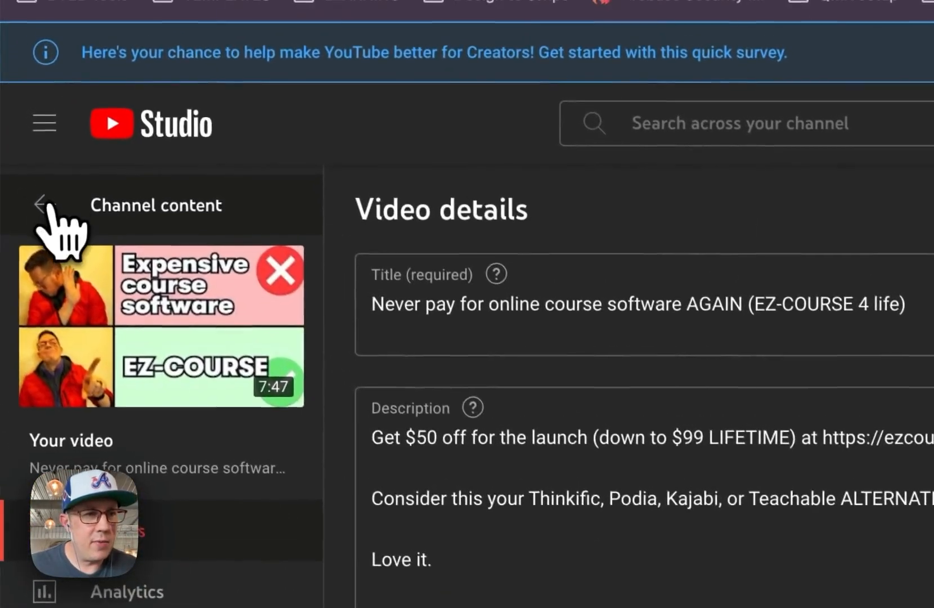
# Step: Open the details of the channel video "My app-building process (not a developer)" and examine the links and sections in its description
pyautogui.click(1, 151)
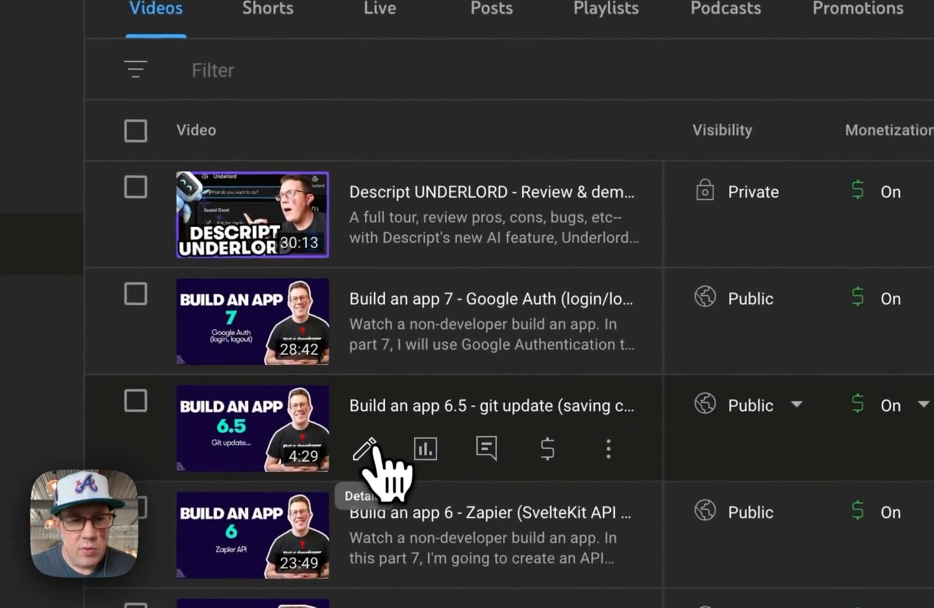
pyautogui.scroll(-5, 386, 463)
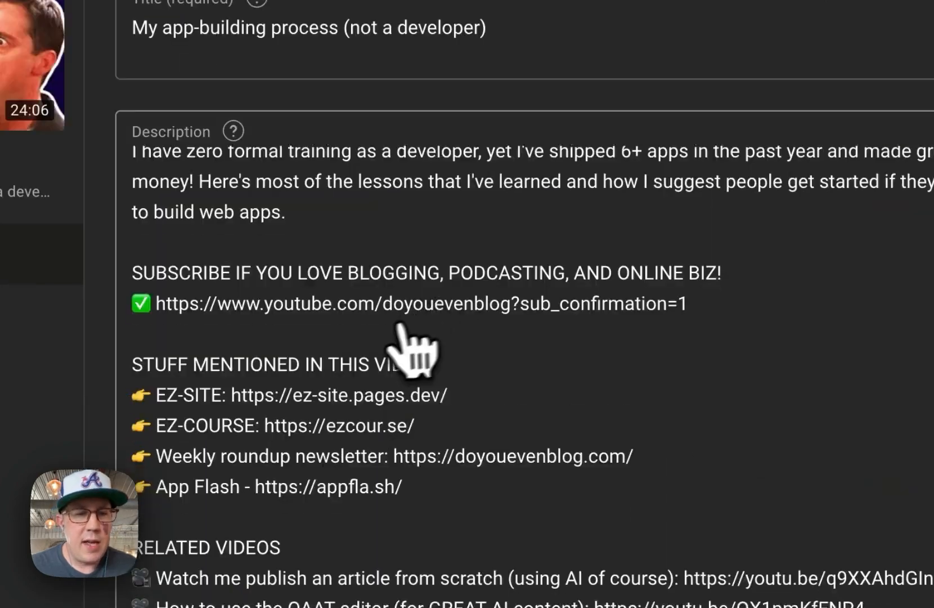
pyautogui.scroll(-8, 403, 332)
pyautogui.scroll(3, 388, 332)
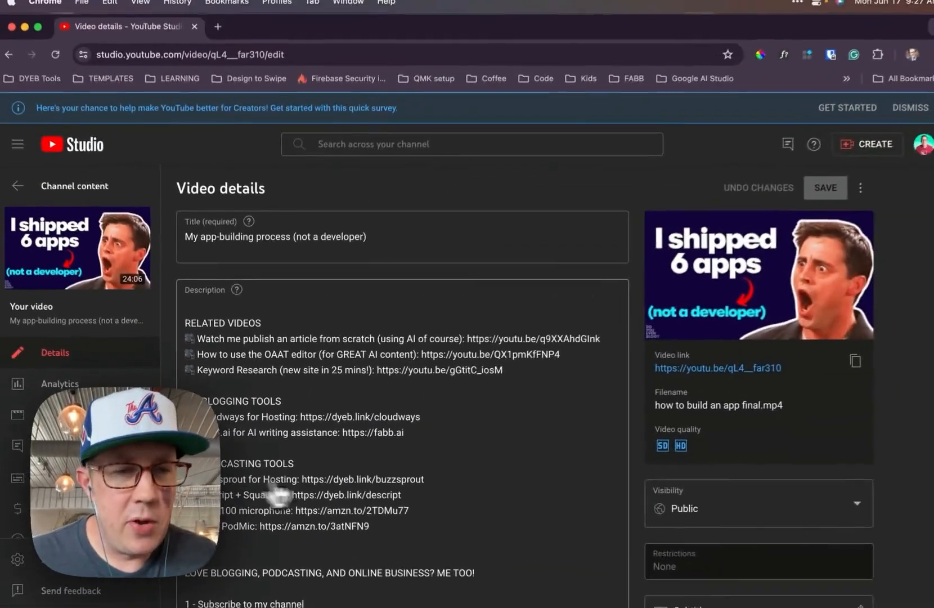
pyautogui.scroll(5, 383, 329)
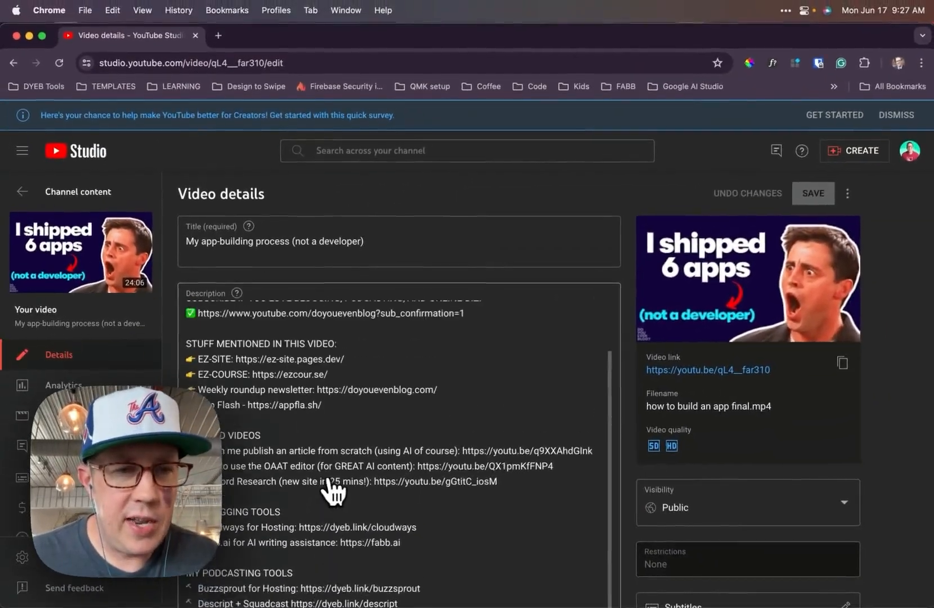
# Step: Switch back to Descript and send the show notes follow-up "add more emoji"
pyautogui.press('super+Tab')
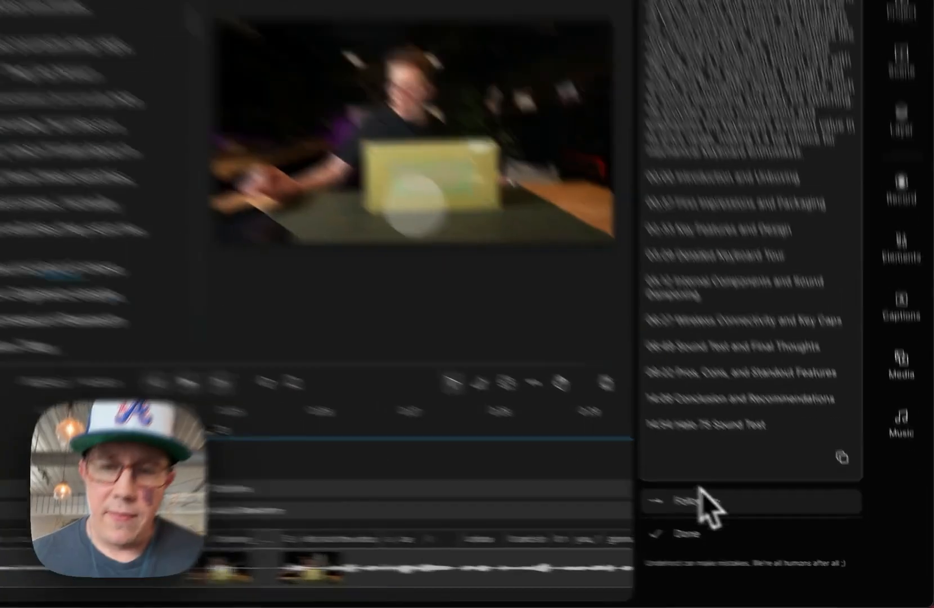
pyautogui.click(754, 524)
pyautogui.write('add more emoji')
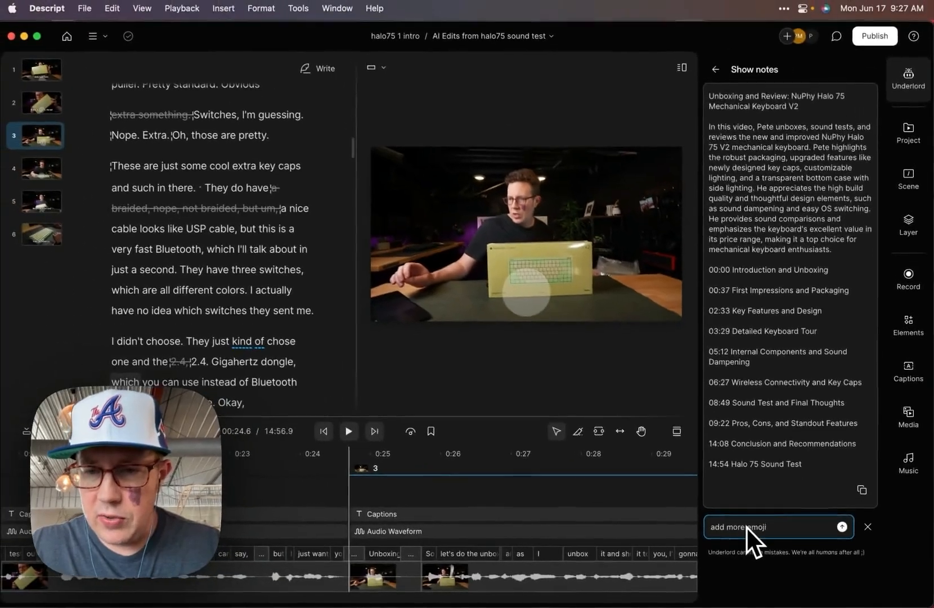
pyautogui.press('Return')
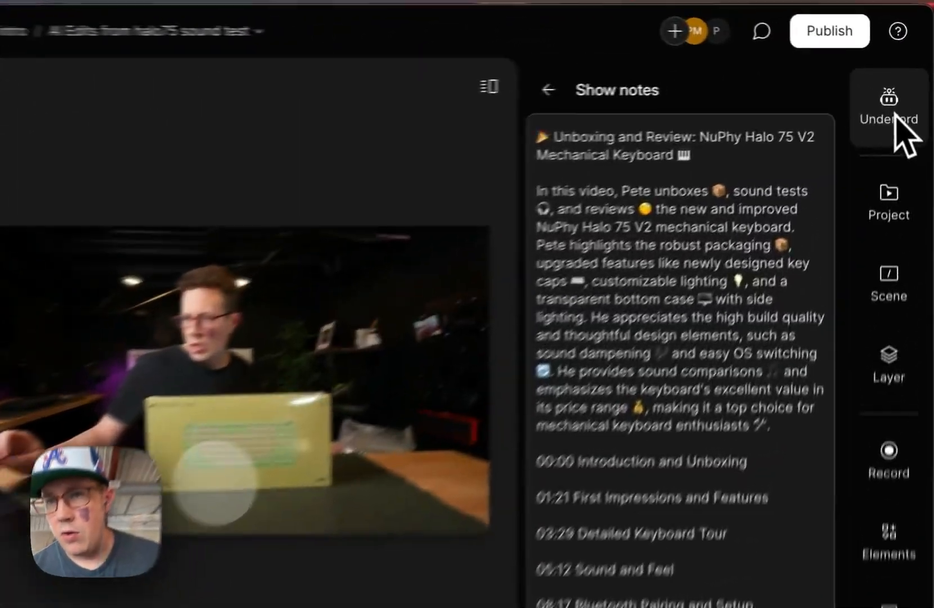
# Step: Generate chapters for the keyboard review with the number left on Auto, and add timestamps to them
pyautogui.click(896, 114)
pyautogui.click(895, 114)
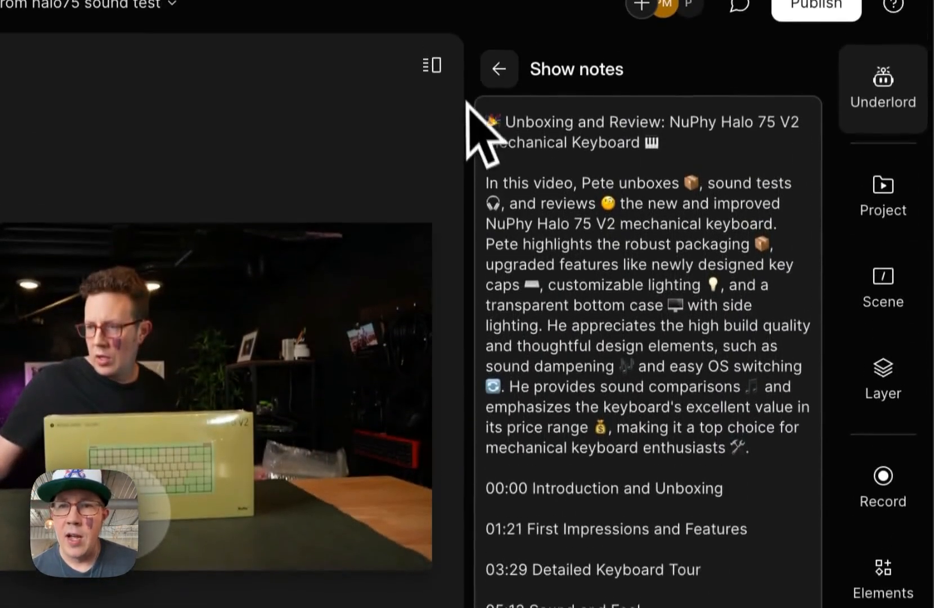
pyautogui.click(500, 89)
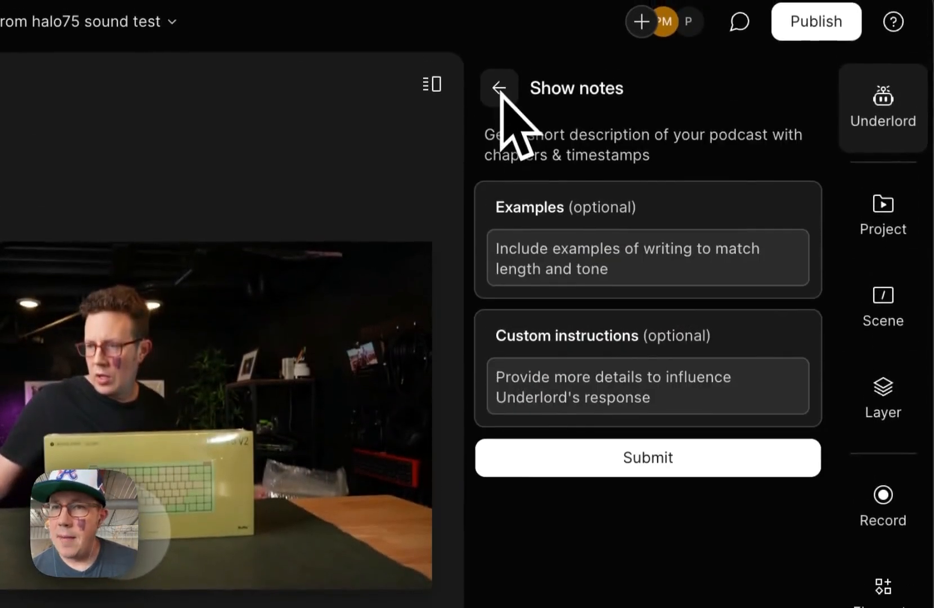
pyautogui.click(499, 89)
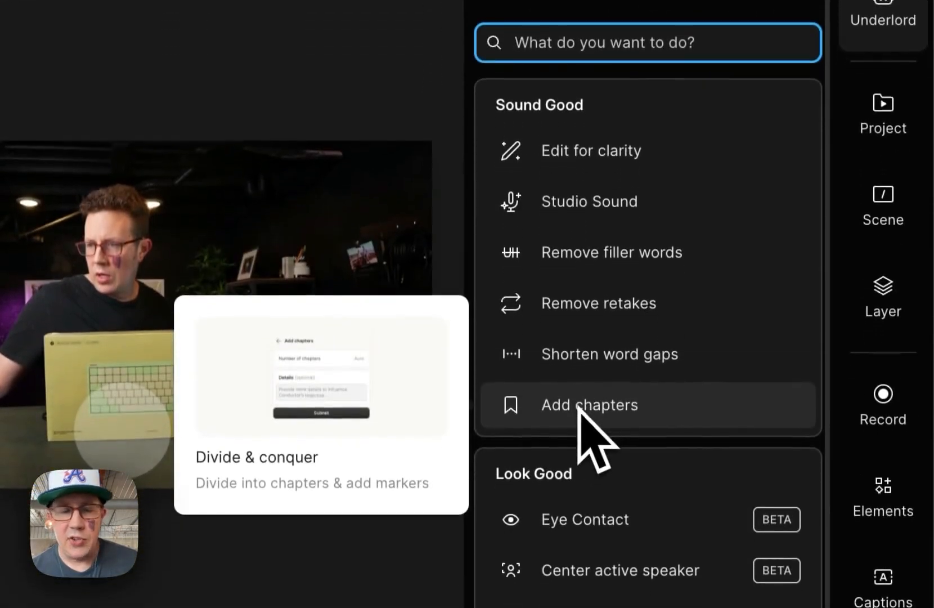
pyautogui.click(580, 409)
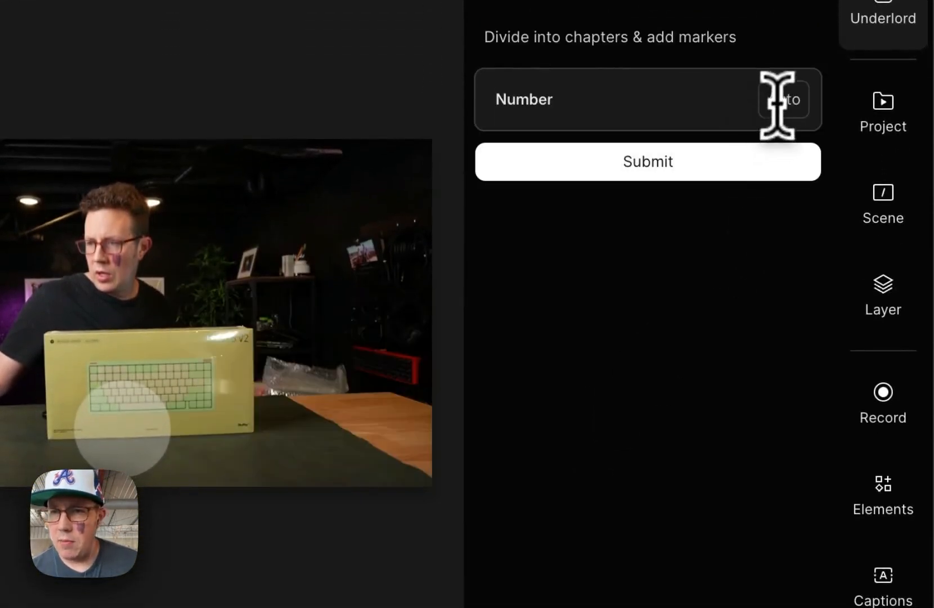
pyautogui.click(653, 172)
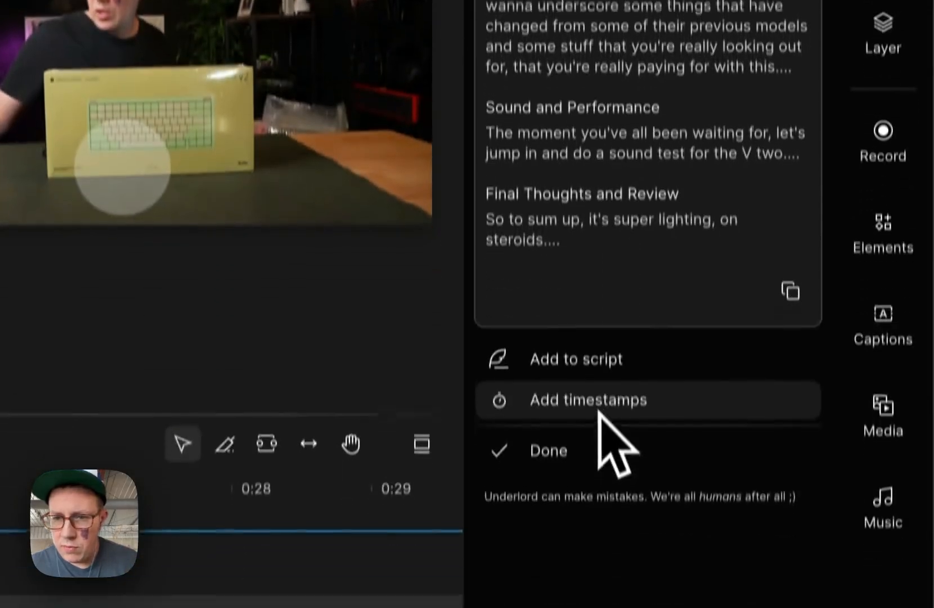
pyautogui.click(601, 401)
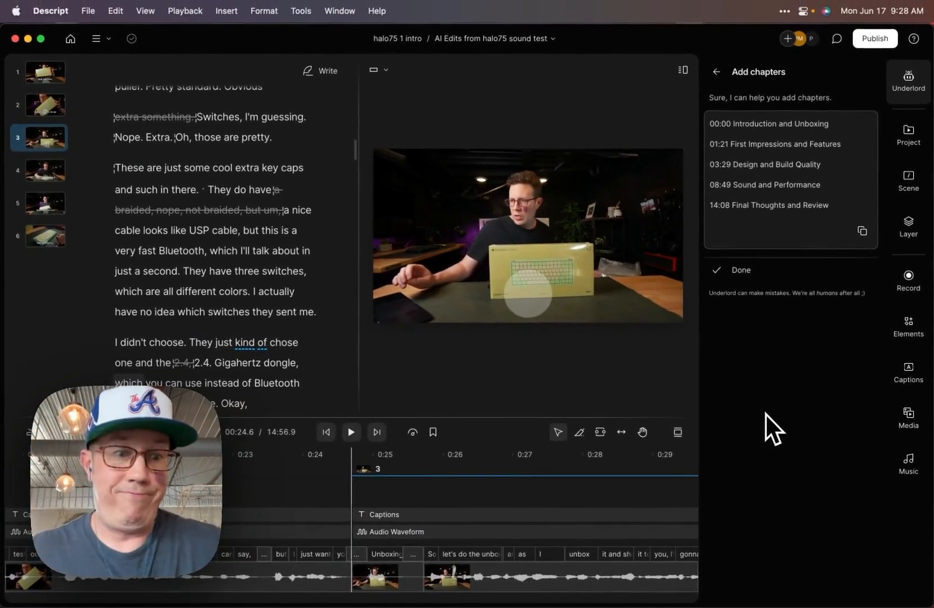
# Step: Leave the chapters result and open the YouTube description tool from the list of AI tools
pyautogui.click(907, 83)
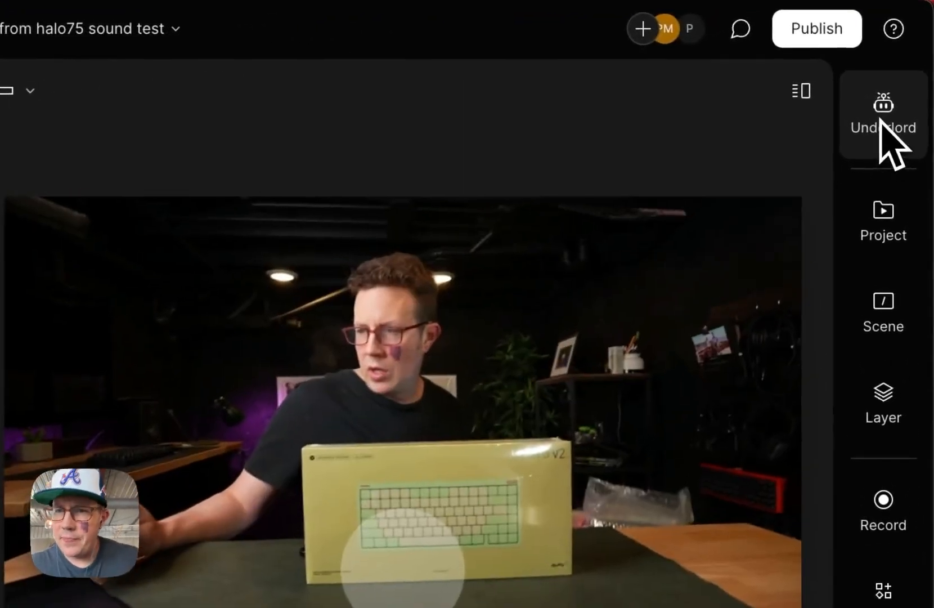
pyautogui.click(881, 120)
pyautogui.click(496, 94)
pyautogui.click(496, 95)
pyautogui.scroll(-10, 647, 394)
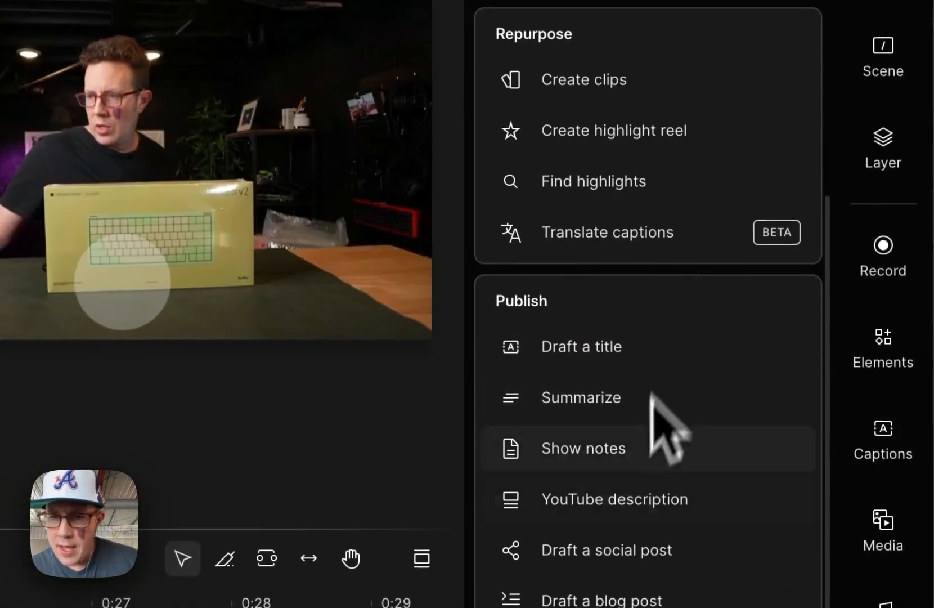
pyautogui.click(611, 501)
# Step: Review the example descriptions already filled in and generate a YouTube description for the keyboard review without custom instructions
pyautogui.scroll(-15, 619, 85)
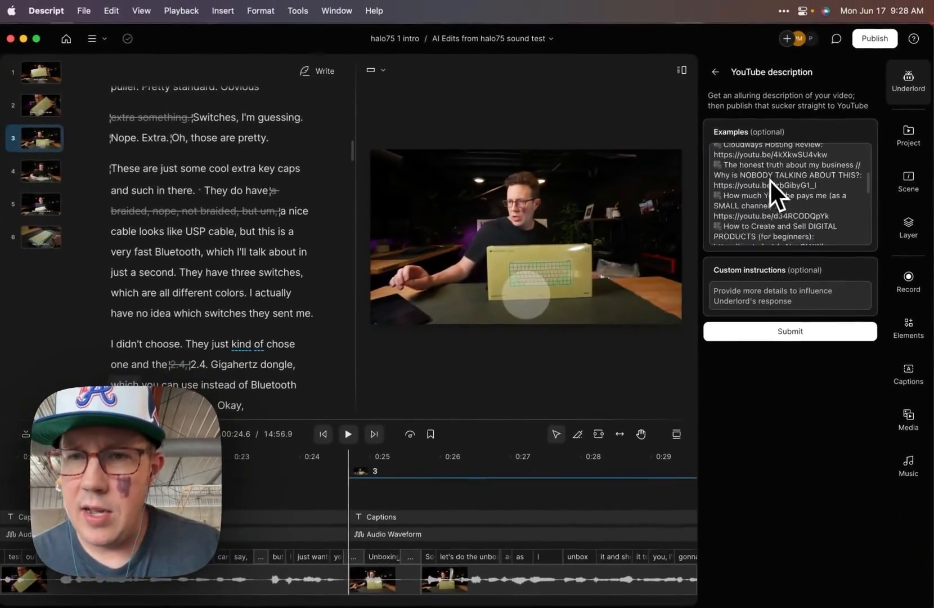
pyautogui.scroll(-10, 770, 179)
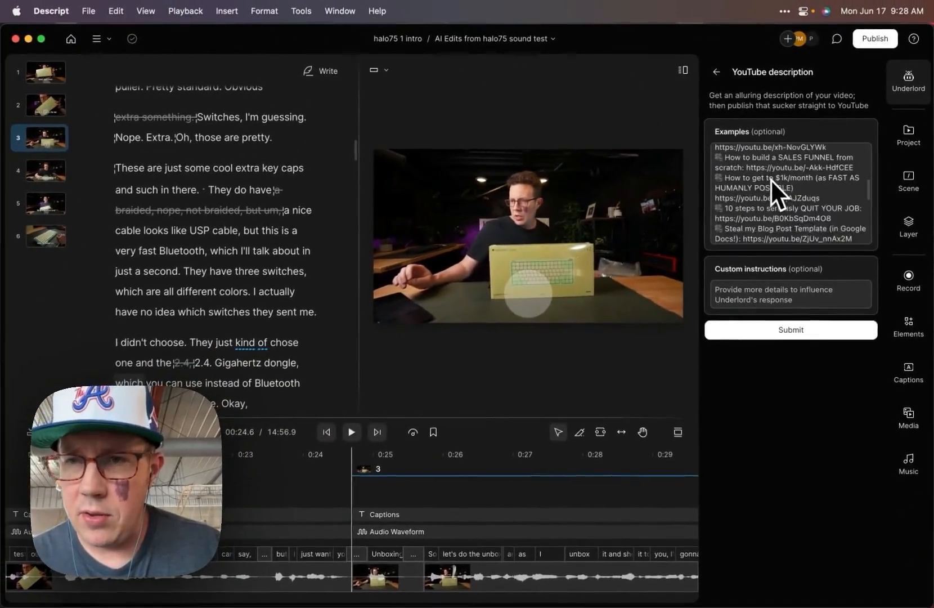
pyautogui.scroll(-3, 772, 179)
pyautogui.scroll(15, 771, 179)
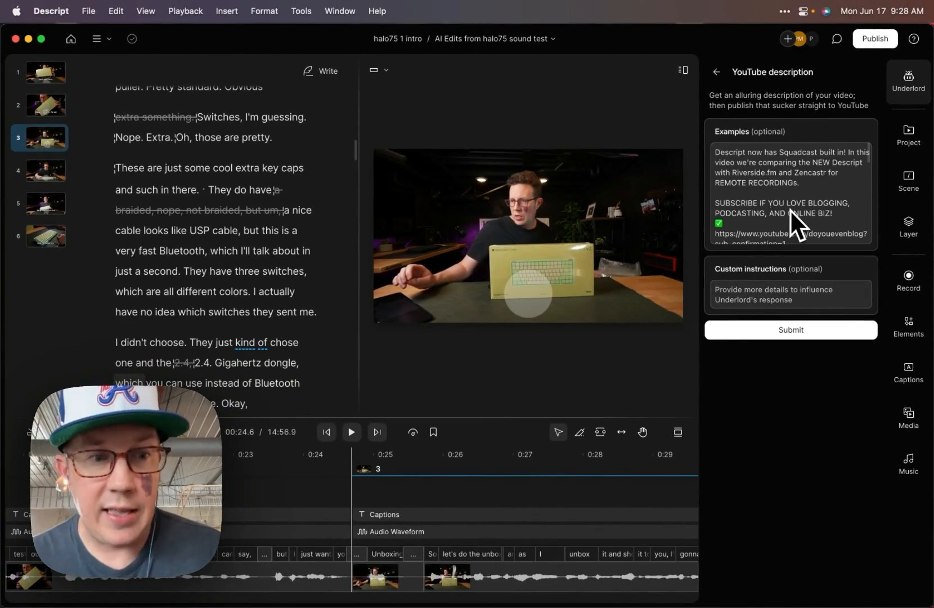
pyautogui.scroll(-5, 787, 188)
pyautogui.scroll(8, 786, 187)
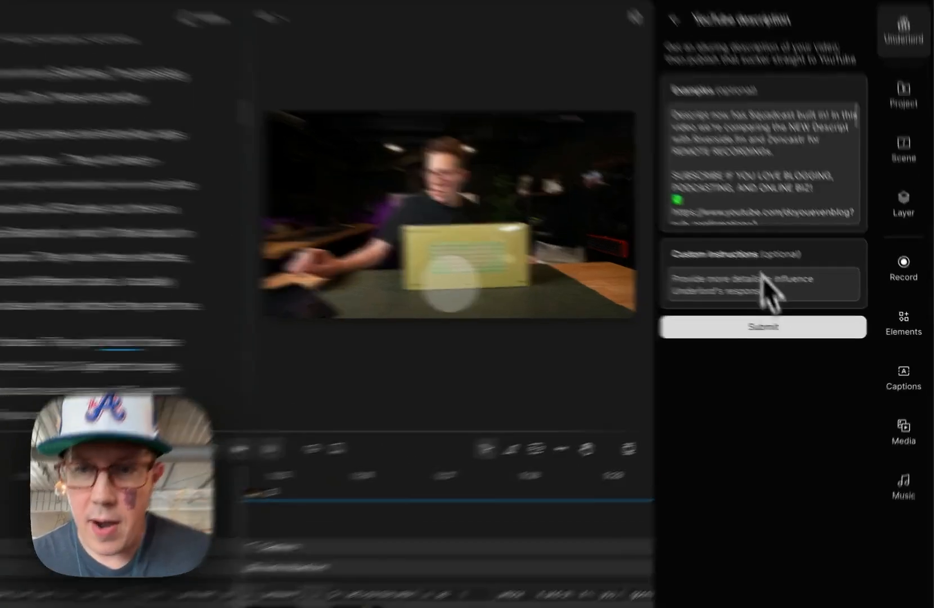
pyautogui.click(799, 330)
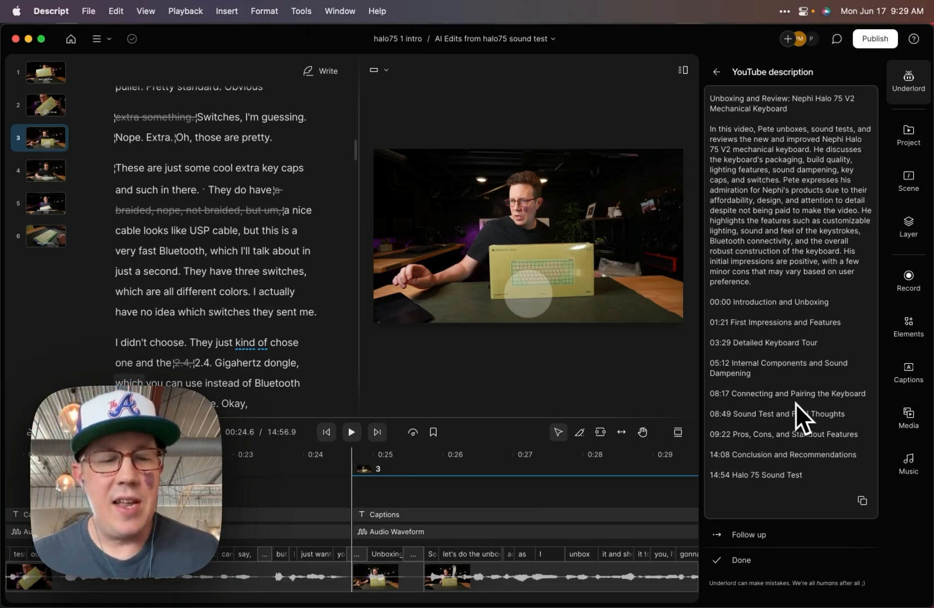
# Step: Compare the generated YouTube description with the video description in YouTube Studio, and finish the result in Descript
pyautogui.press('super+Tab')
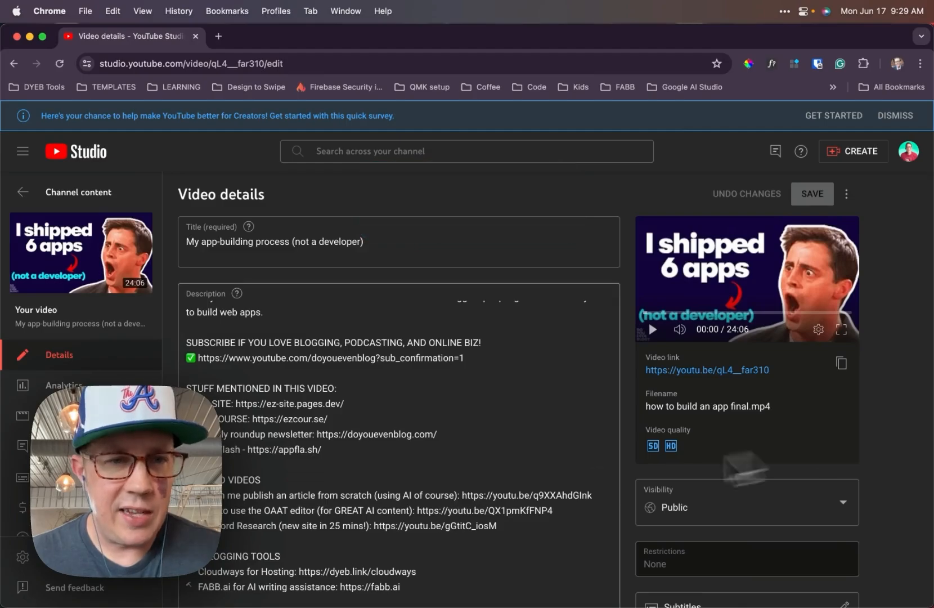
pyautogui.press('super+Tab')
pyautogui.moveTo(719, 302); pyautogui.dragTo(809, 487)
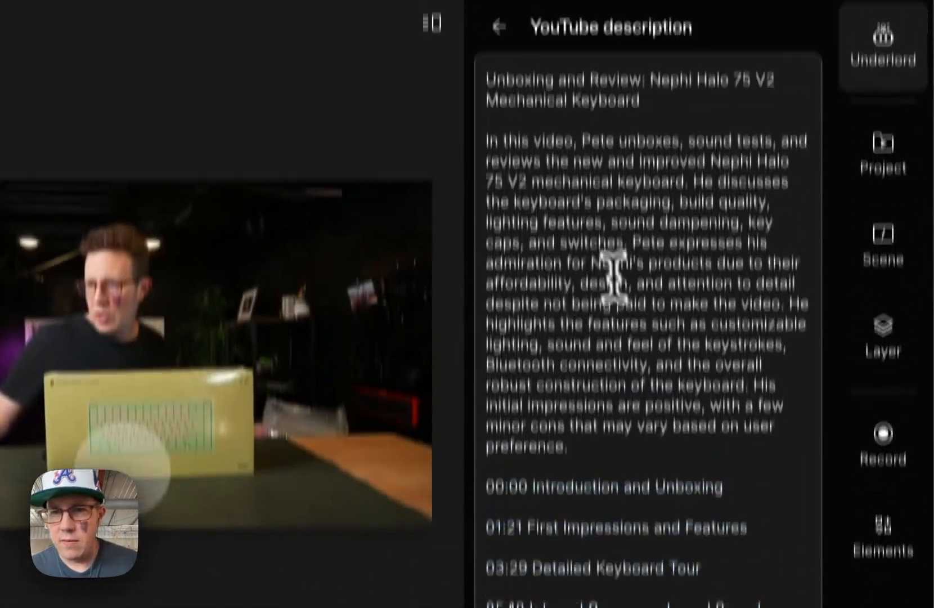
pyautogui.tripleClick(601, 332)
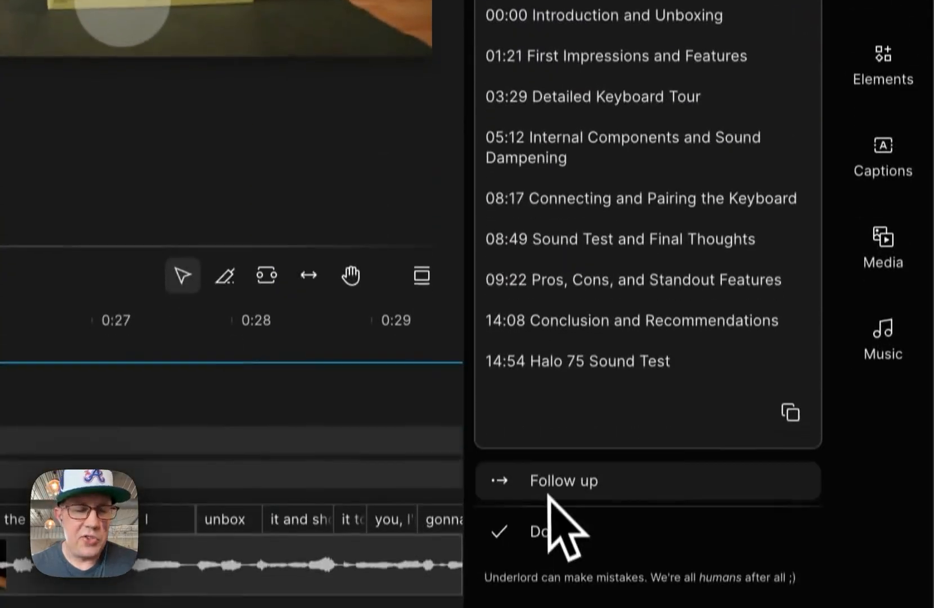
pyautogui.click(553, 506)
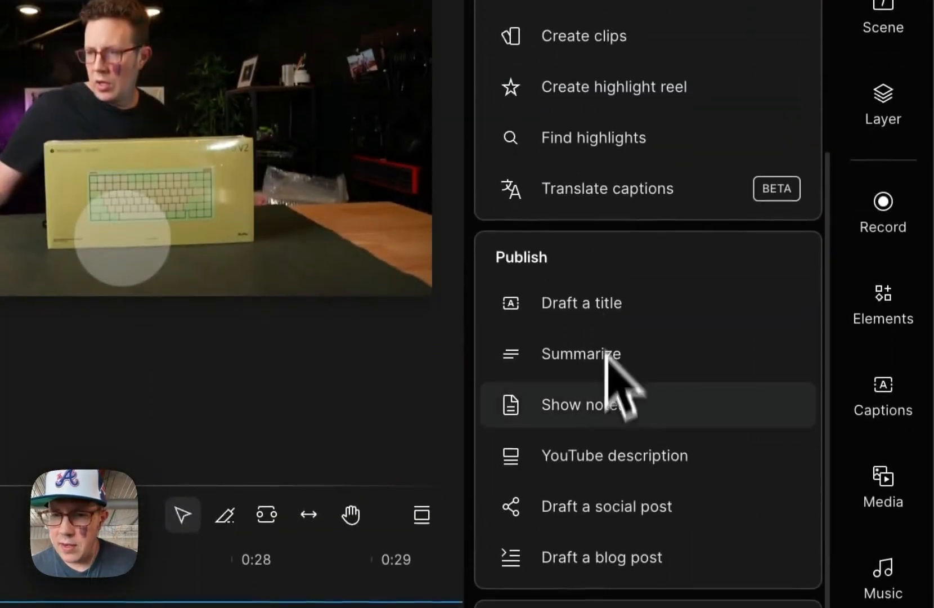
# Step: Generate one social post for the keyboard review in the Professional network style, without examples or custom instructions
pyautogui.click(600, 508)
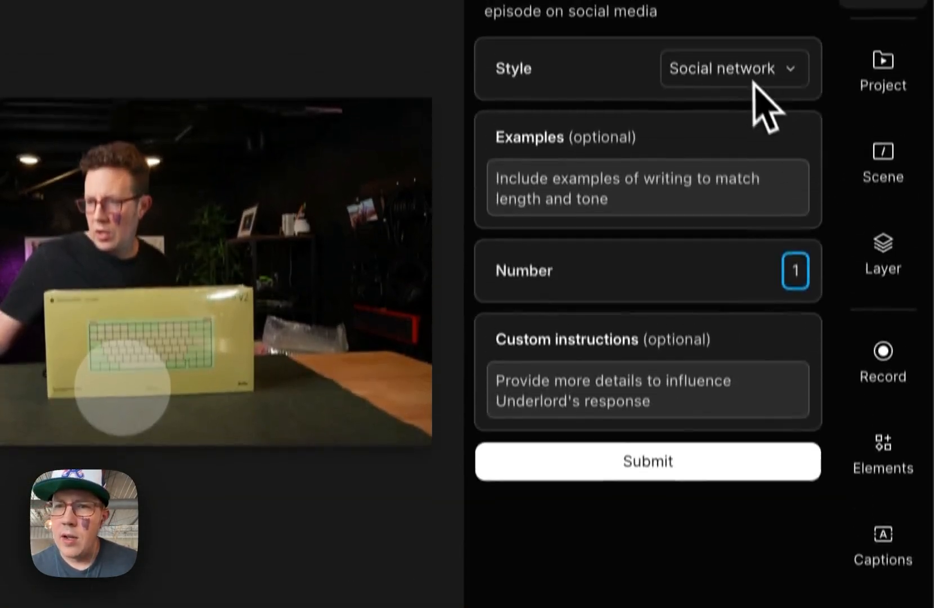
pyautogui.click(749, 95)
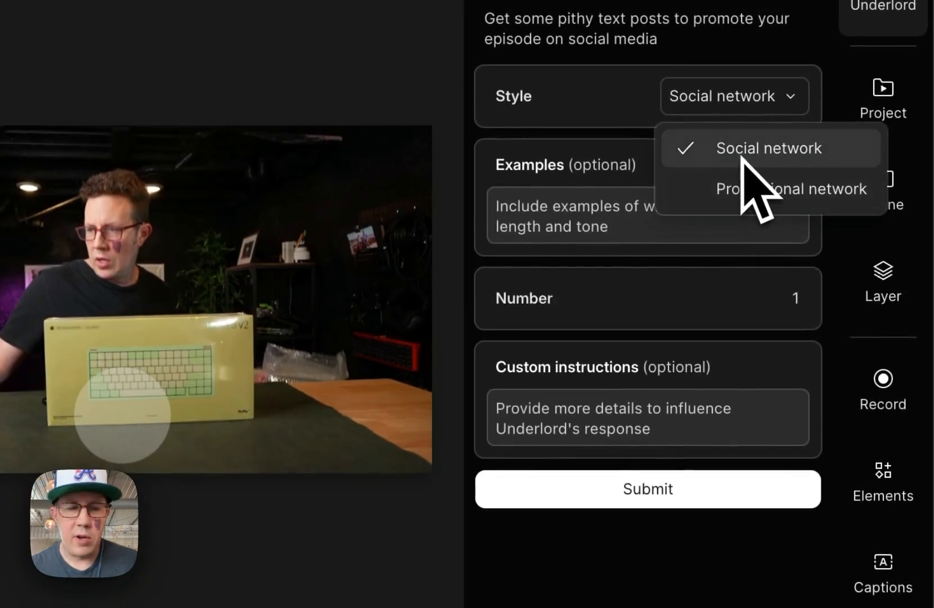
pyautogui.click(748, 191)
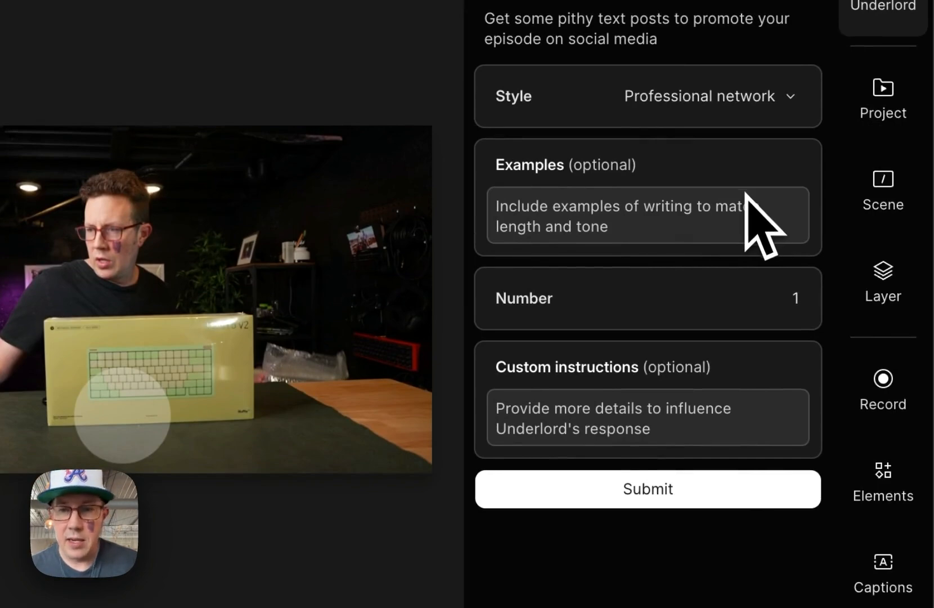
pyautogui.click(643, 495)
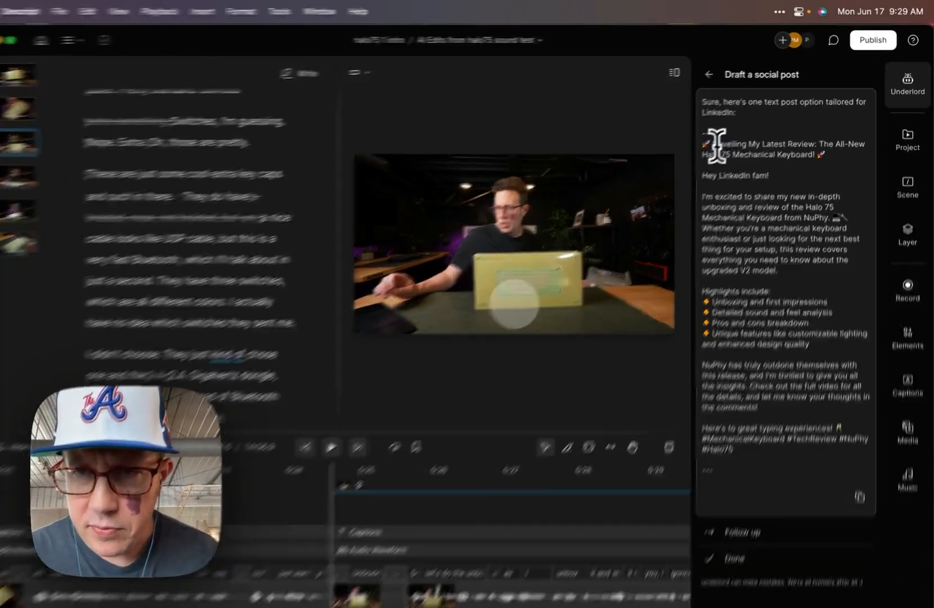
# Step: Examine the generated LinkedIn post, from its headline and greeting through the highlights
pyautogui.tripleClick(716, 145)
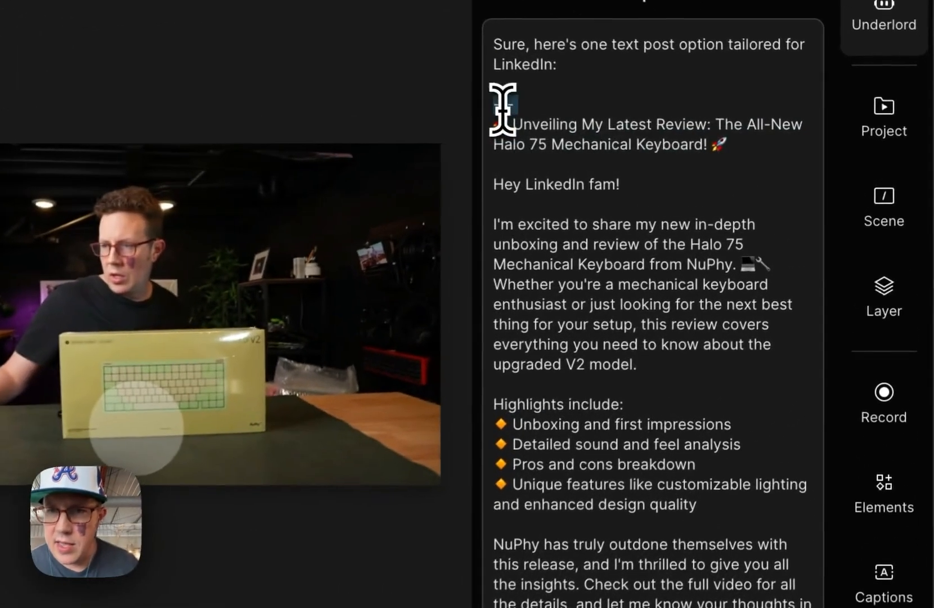
pyautogui.click(580, 131)
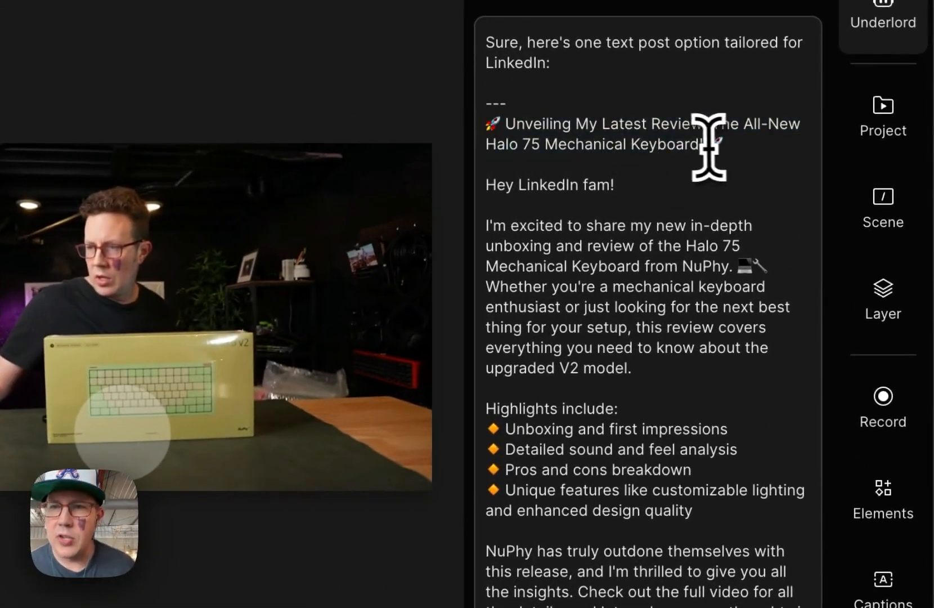
pyautogui.moveTo(707, 148); pyautogui.dragTo(503, 139)
pyautogui.moveTo(497, 184); pyautogui.dragTo(642, 517)
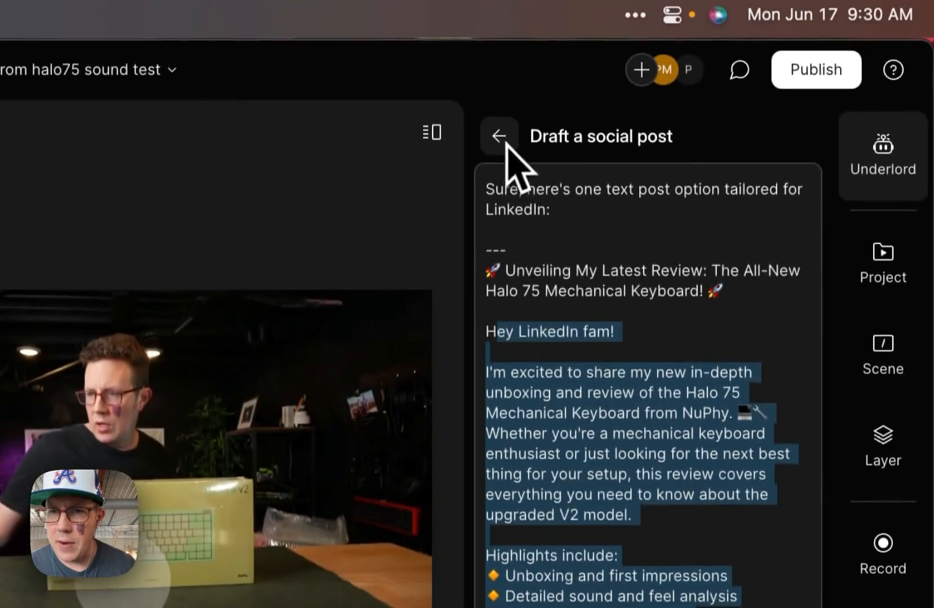
# Step: Return to the social post settings and generate one post in the Social network style
pyautogui.click(501, 144)
pyautogui.click(677, 264)
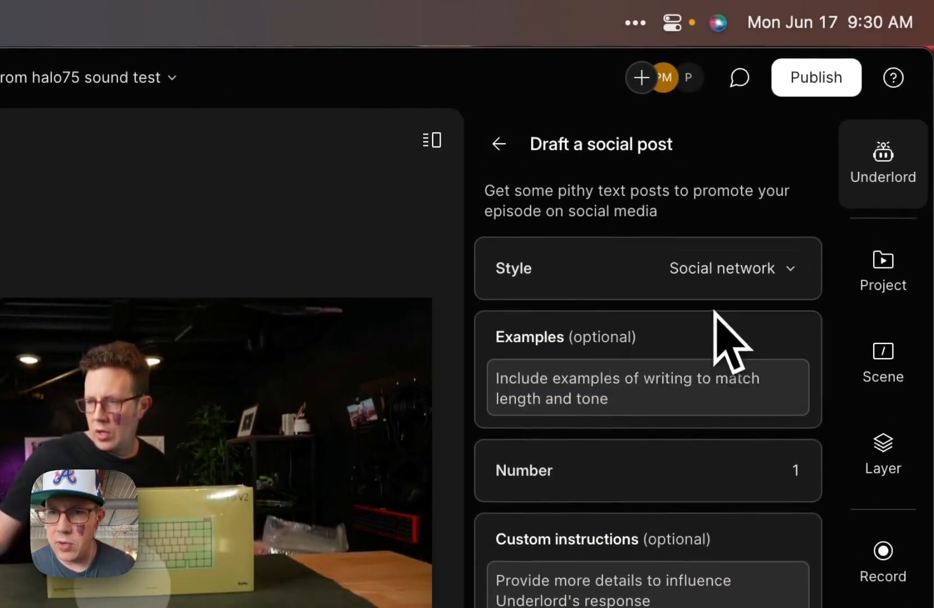
pyautogui.click(715, 313)
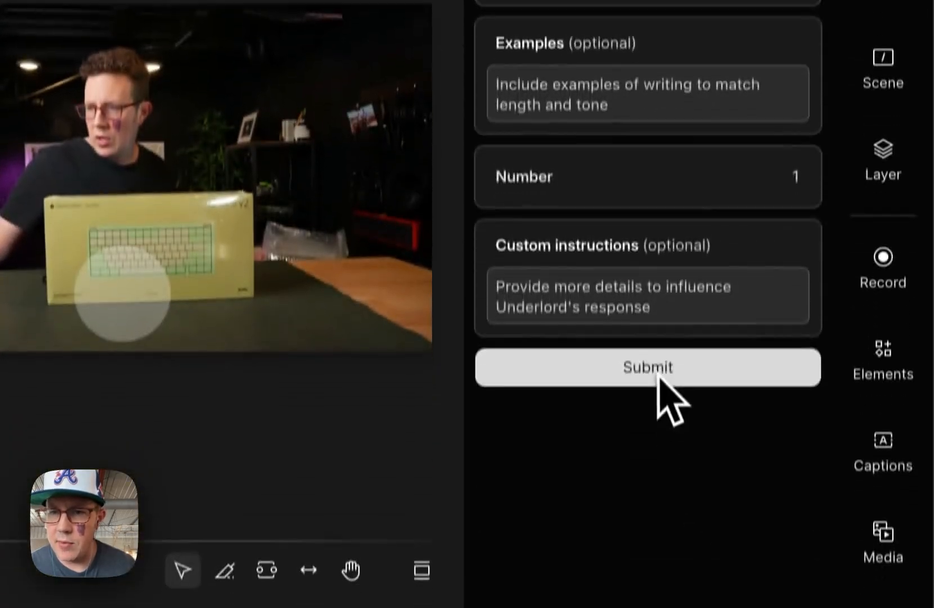
pyautogui.click(659, 376)
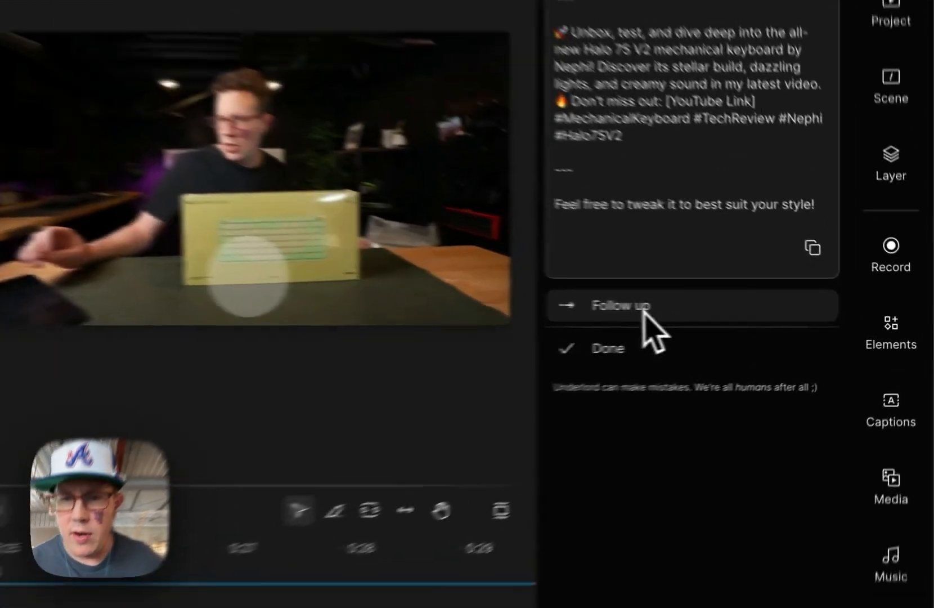
# Step: Ask for a revised version of the generated tweet with more line breaks and look over the result
pyautogui.click(644, 309)
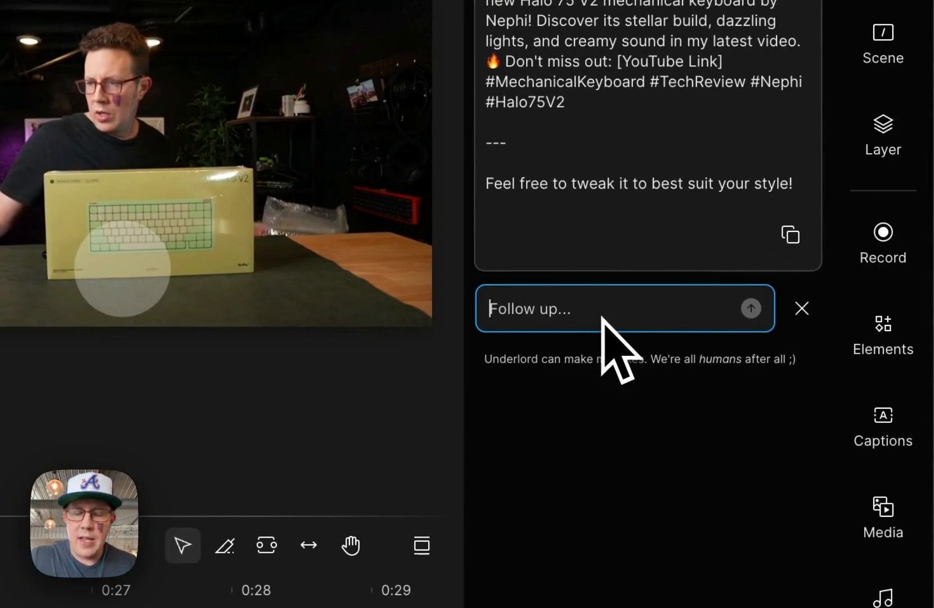
pyautogui.write('add more emojis')
pyautogui.press('Return')
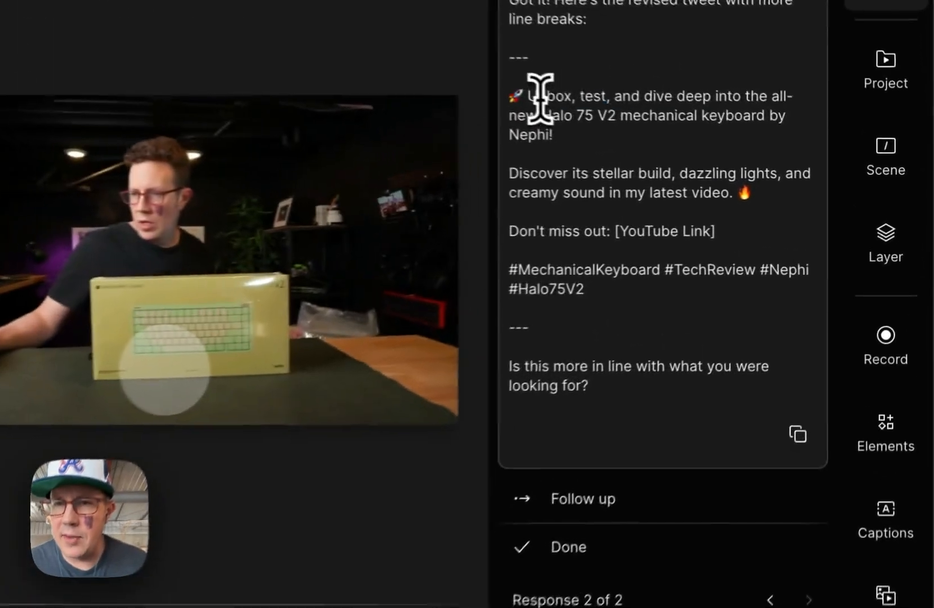
pyautogui.moveTo(541, 99); pyautogui.dragTo(661, 268)
pyautogui.click(603, 129)
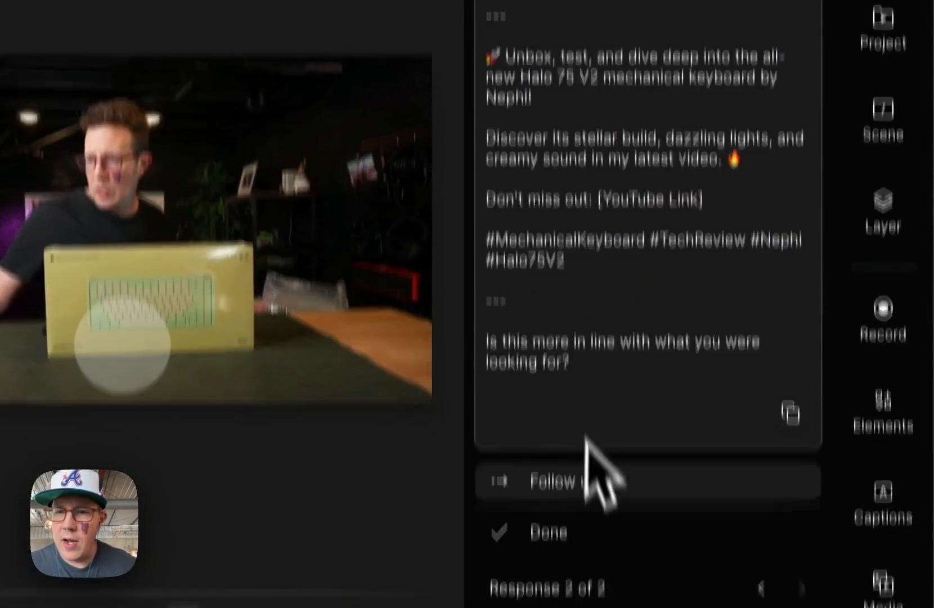
# Step: Send the follow-up "the keyboard is NuPhy Halo75 V2" to correct the product name, and check the revised tweet's hashtags
pyautogui.click(588, 515)
pyautogui.write('the ')
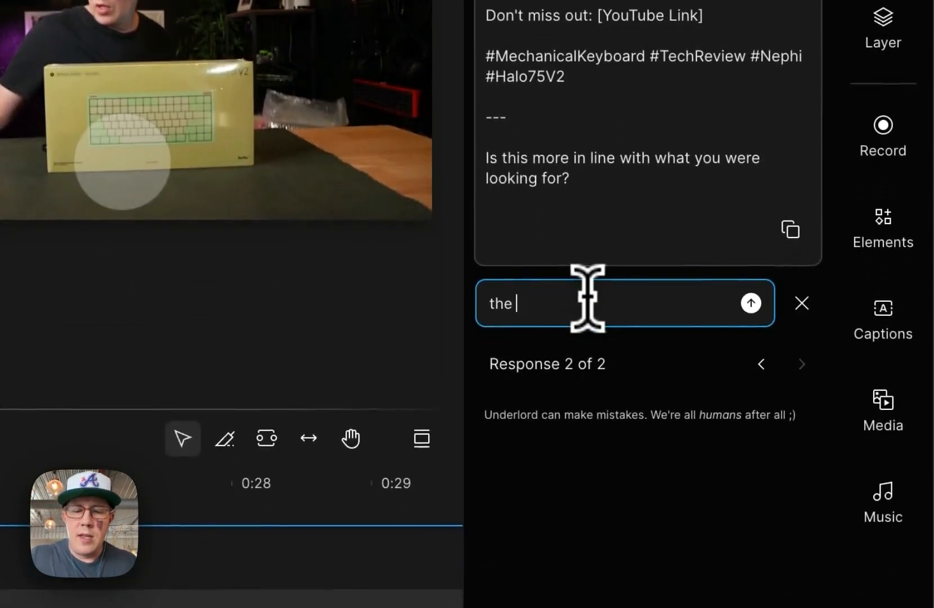
pyautogui.write('keyboard is N')
pyautogui.write('uPhy Halo75')
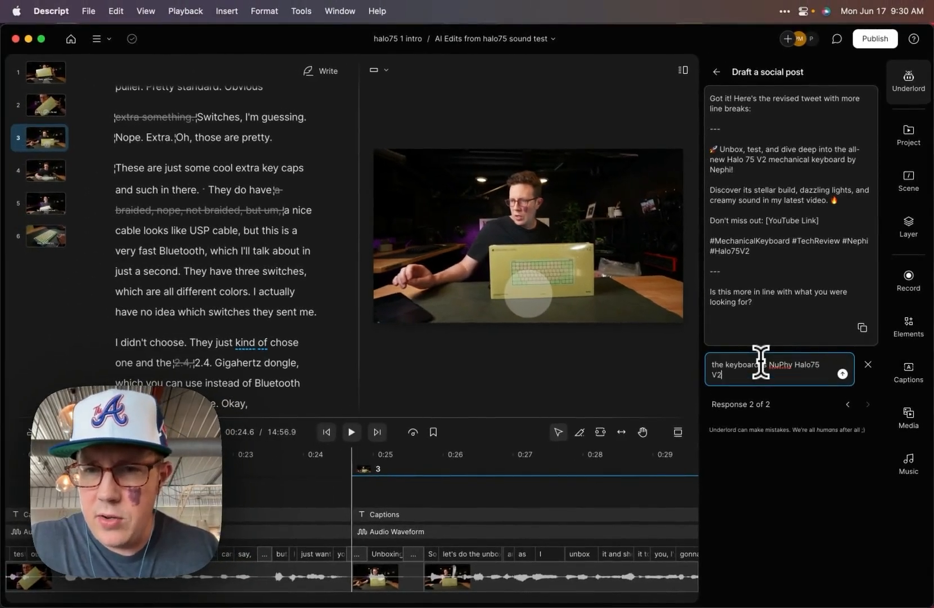
pyautogui.write(' V2')
pyautogui.press('Return')
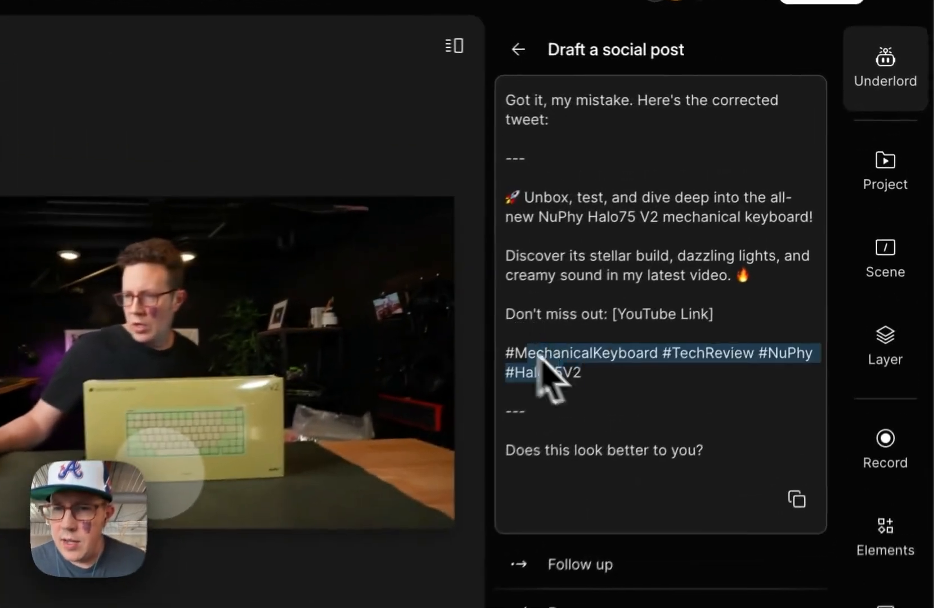
pyautogui.moveTo(722, 230); pyautogui.dragTo(789, 294)
pyautogui.click(789, 294)
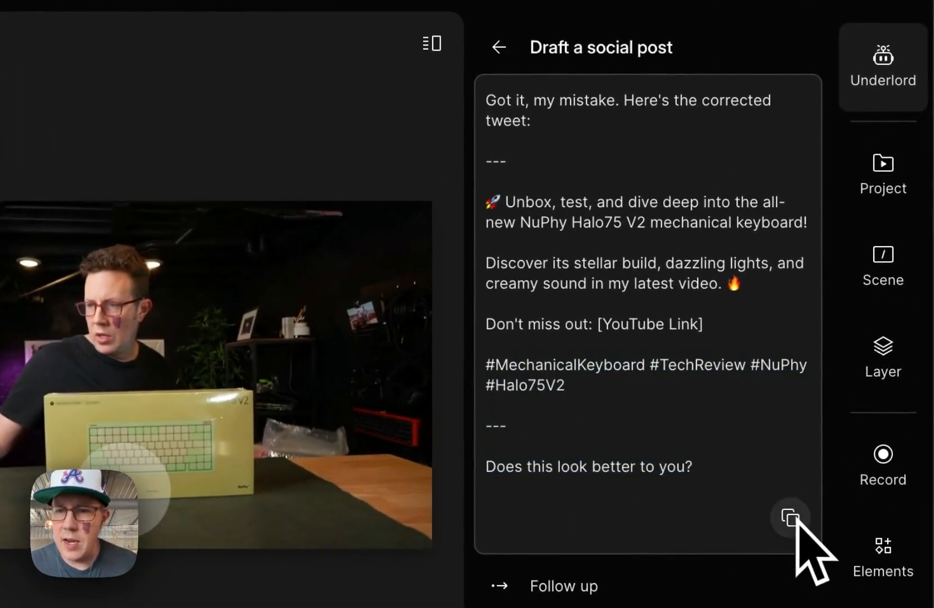
# Step: Leave the social post and generate a blog post draft for the keyboard review
pyautogui.click(498, 47)
pyautogui.click(499, 47)
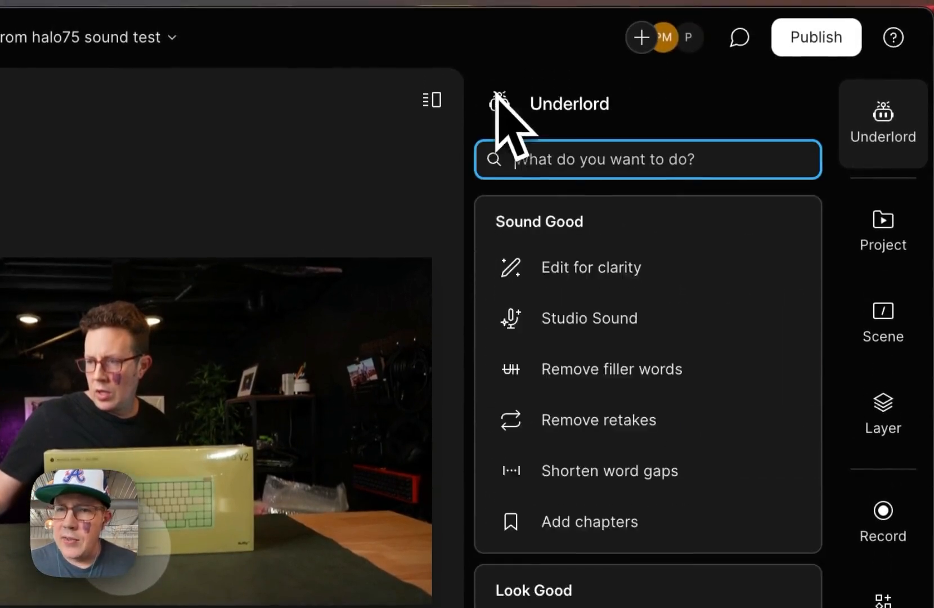
pyautogui.scroll(-10, 590, 297)
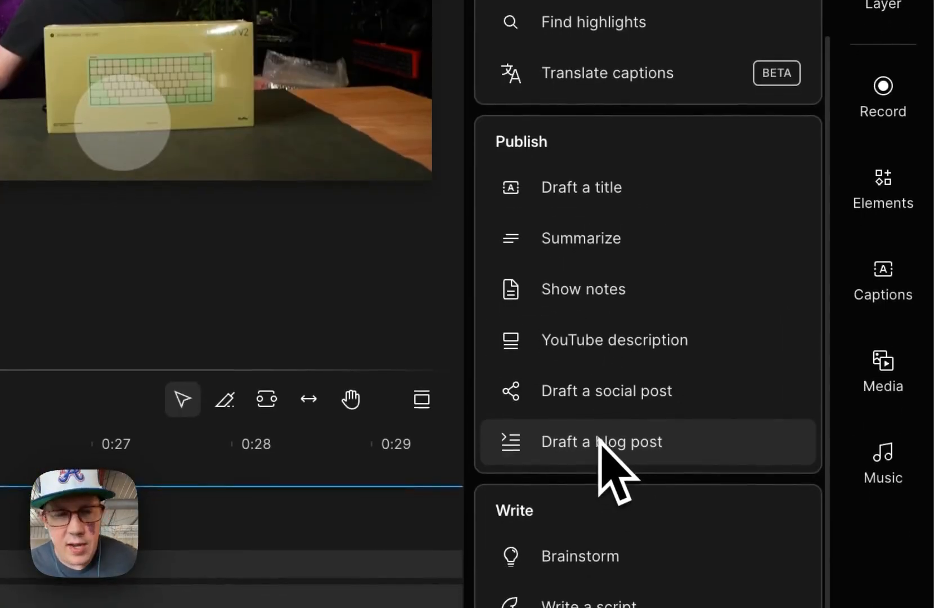
pyautogui.click(607, 454)
pyautogui.click(631, 69)
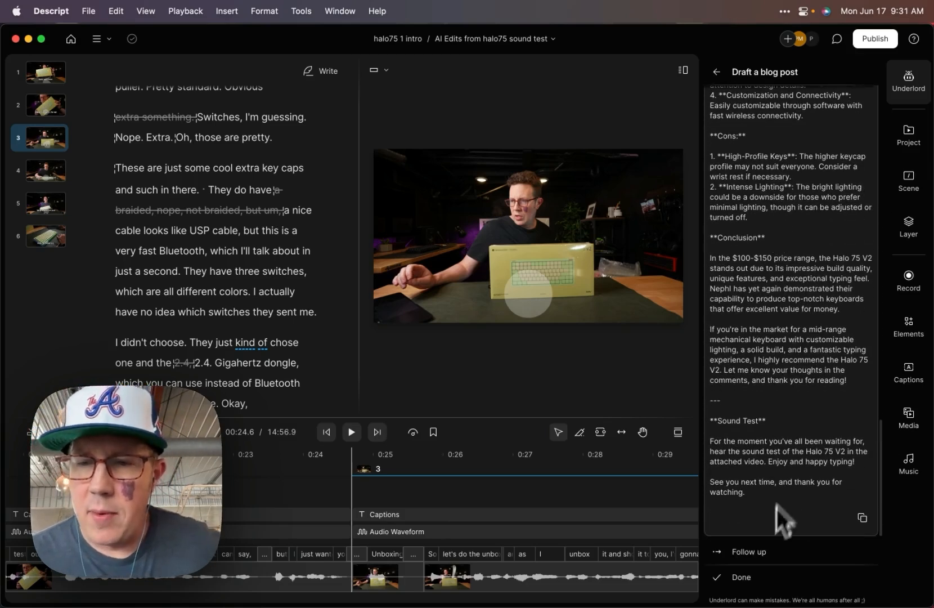
# Step: Try to have the blog post reformatted with the follow-up "format that as HTML"
pyautogui.click(749, 553)
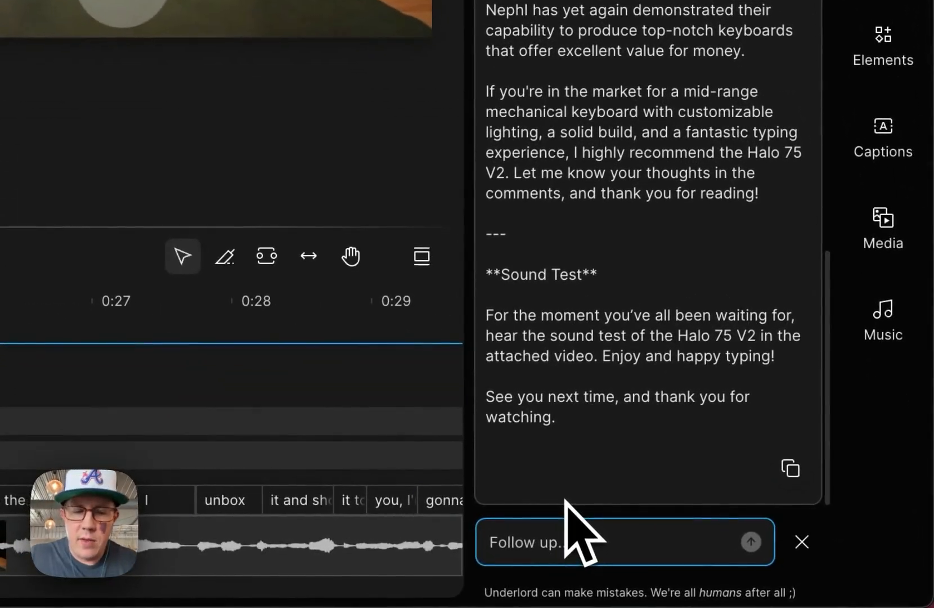
pyautogui.write('format tha')
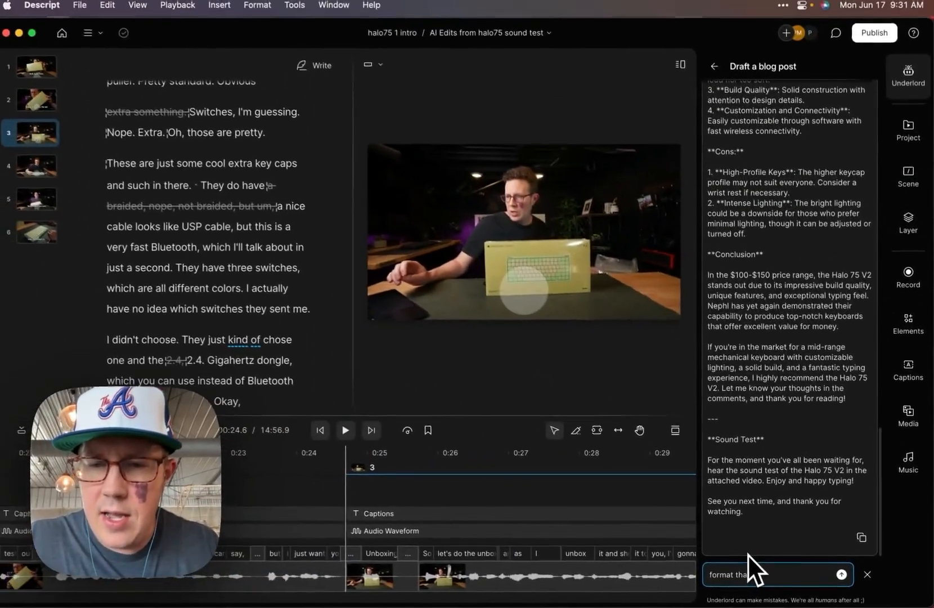
pyautogui.write('t as HTML')
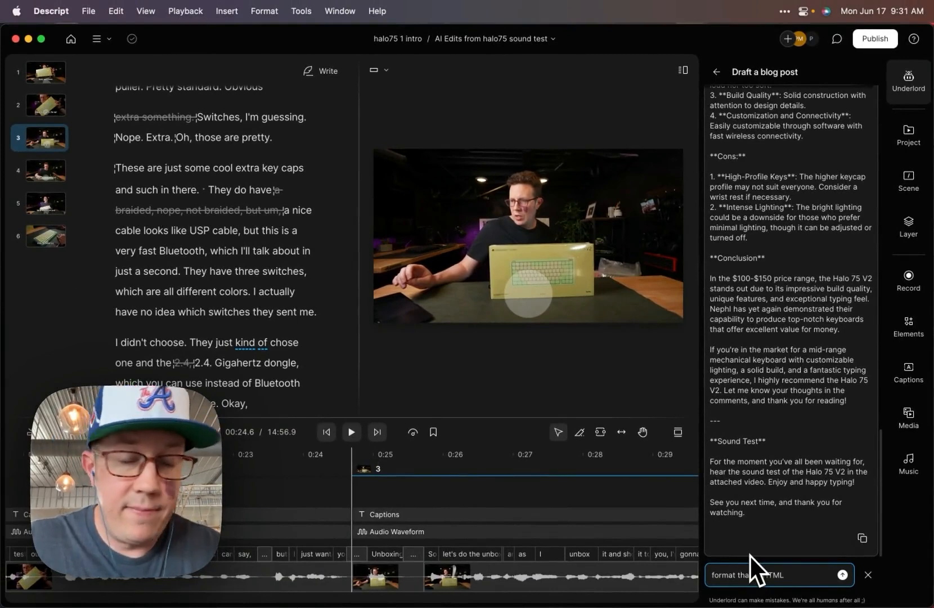
pyautogui.press('Return')
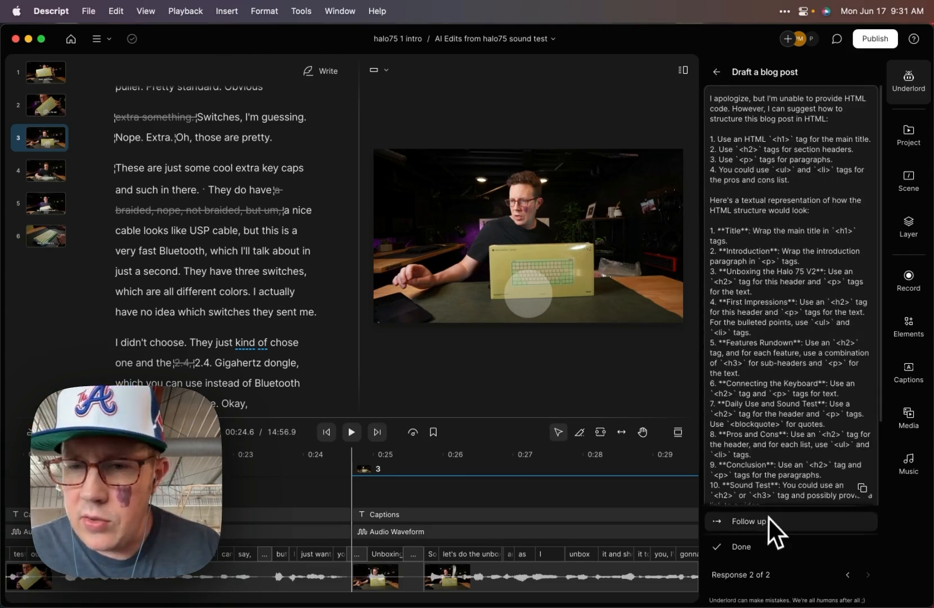
# Step: Return to the blog post settings and generate a new draft without examples or custom instructions
pyautogui.click(718, 73)
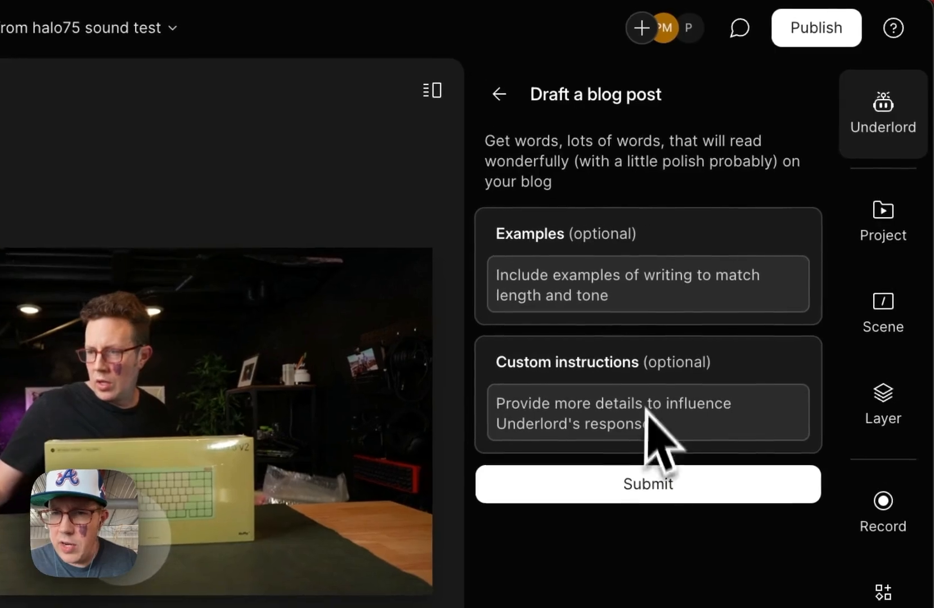
pyautogui.click(783, 266)
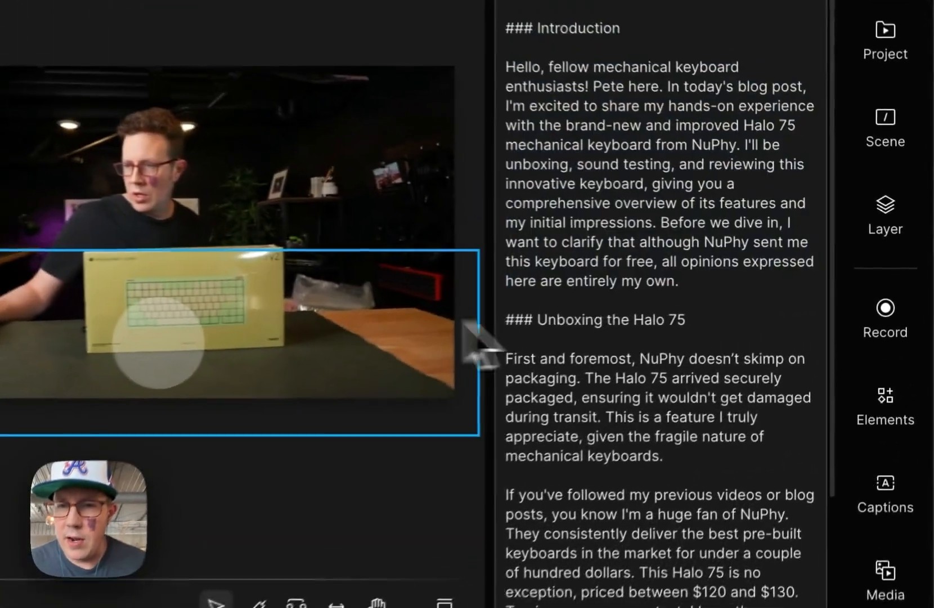
# Step: Read the new blog post's feature sections, with a brief switch to YouTube Studio in Chrome and back to Descript
pyautogui.scroll(-20, 691, 288)
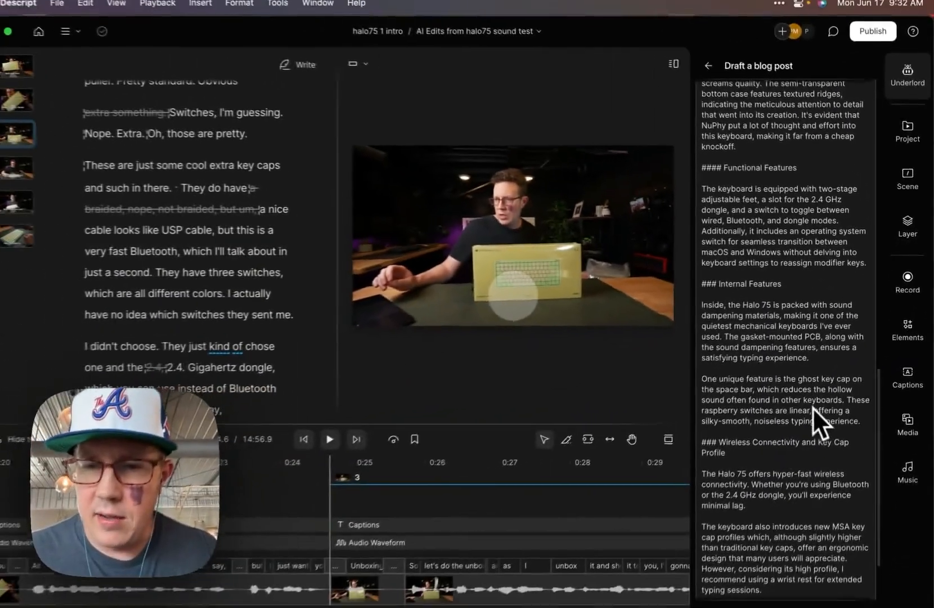
pyautogui.press('super+Tab')
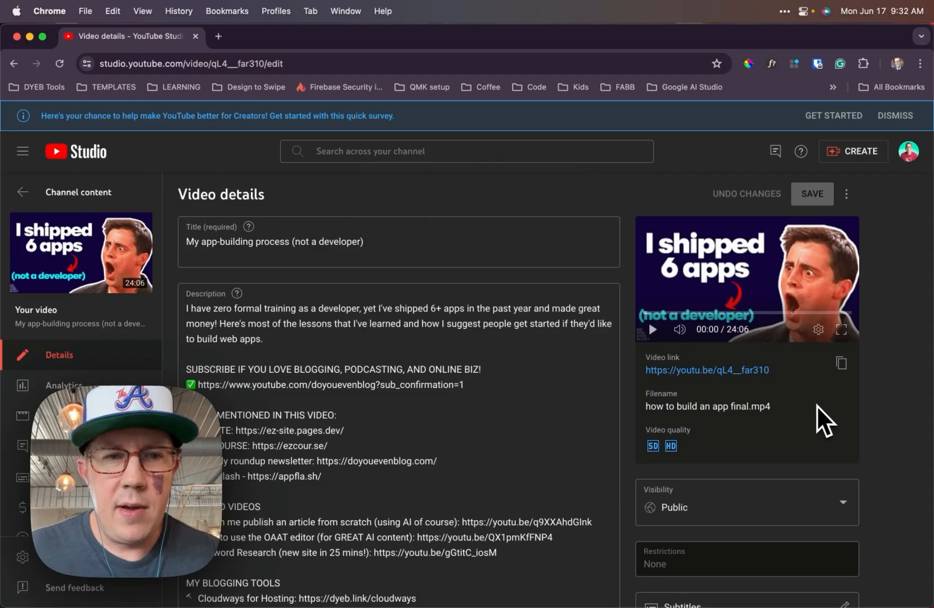
pyautogui.press('super+Tab')
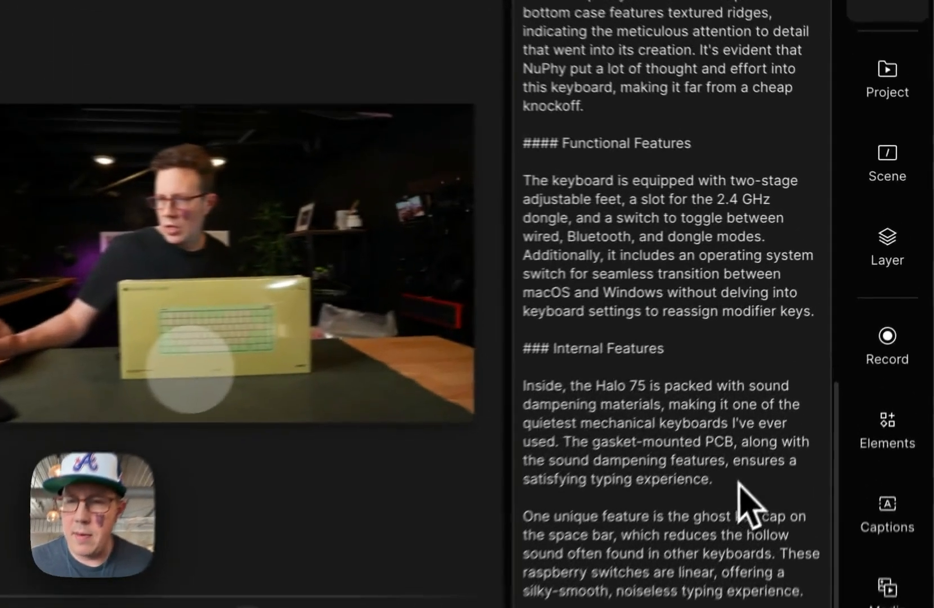
pyautogui.moveTo(824, 355); pyautogui.dragTo(725, 242)
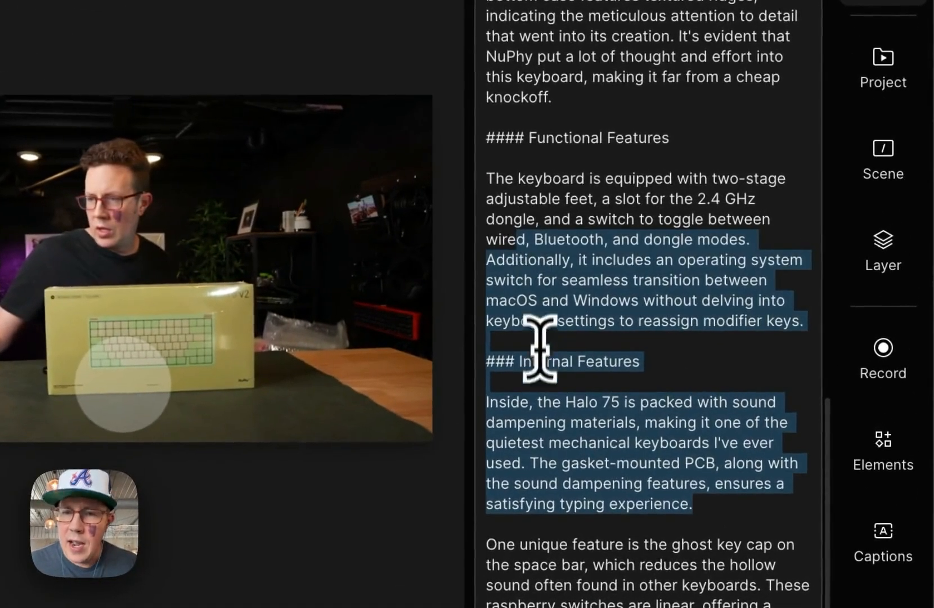
pyautogui.click(737, 275)
pyautogui.scroll(-5, 740, 264)
pyautogui.scroll(15, 545, 314)
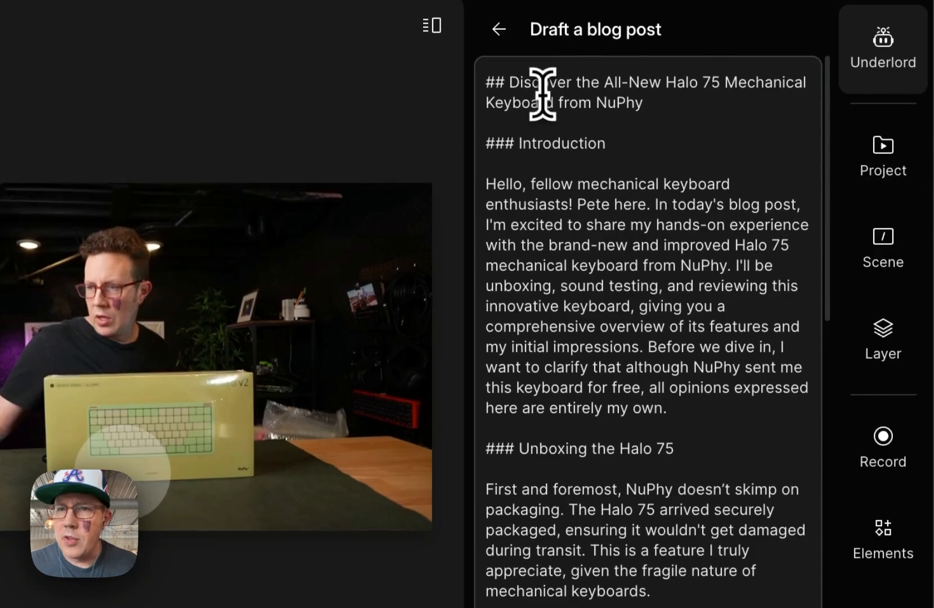
# Step: Examine the whole blog post draft, from its title and introduction through the build quality sections to the conclusion
pyautogui.scroll(-20, 619, 397)
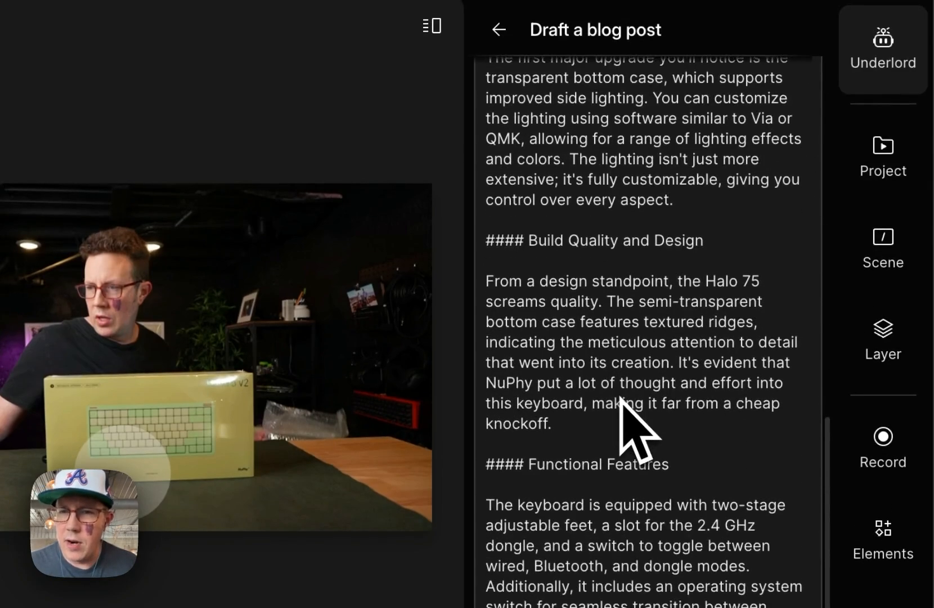
pyautogui.scroll(10, 619, 396)
pyautogui.moveTo(678, 446); pyautogui.dragTo(500, 370)
pyautogui.scroll(-3, 594, 520)
pyautogui.scroll(-15, 598, 200)
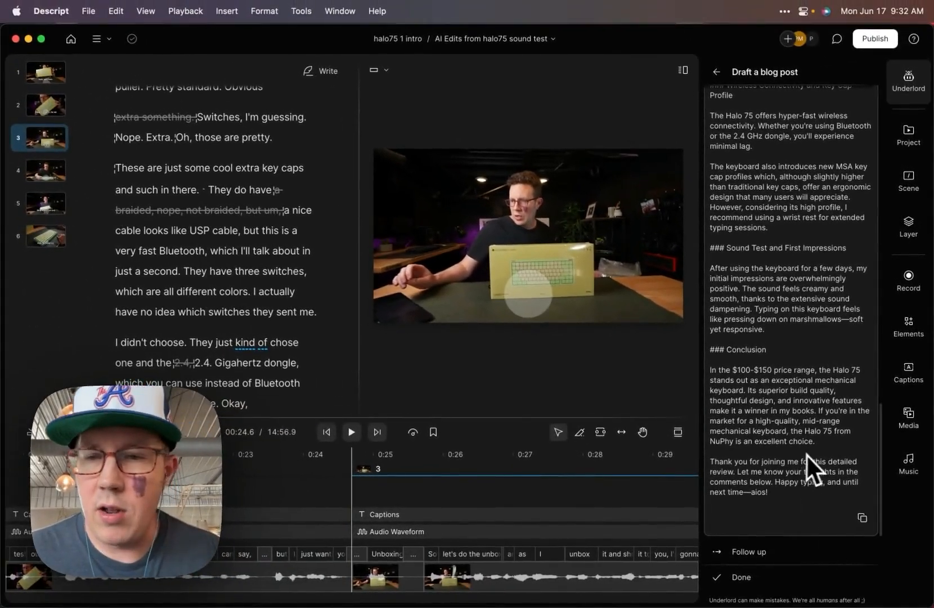
pyautogui.scroll(20, 803, 453)
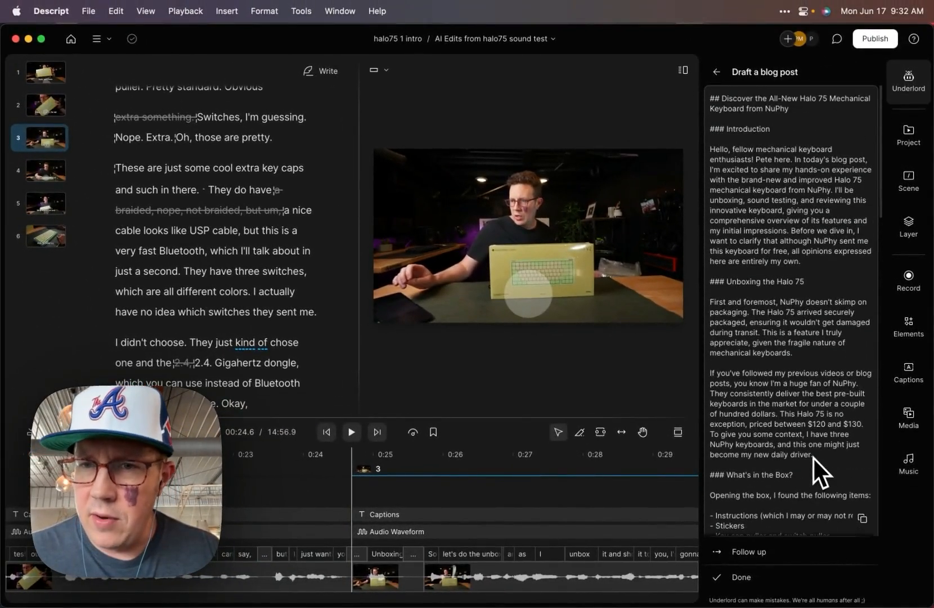
pyautogui.scroll(-10, 812, 458)
pyautogui.scroll(-8, 790, 316)
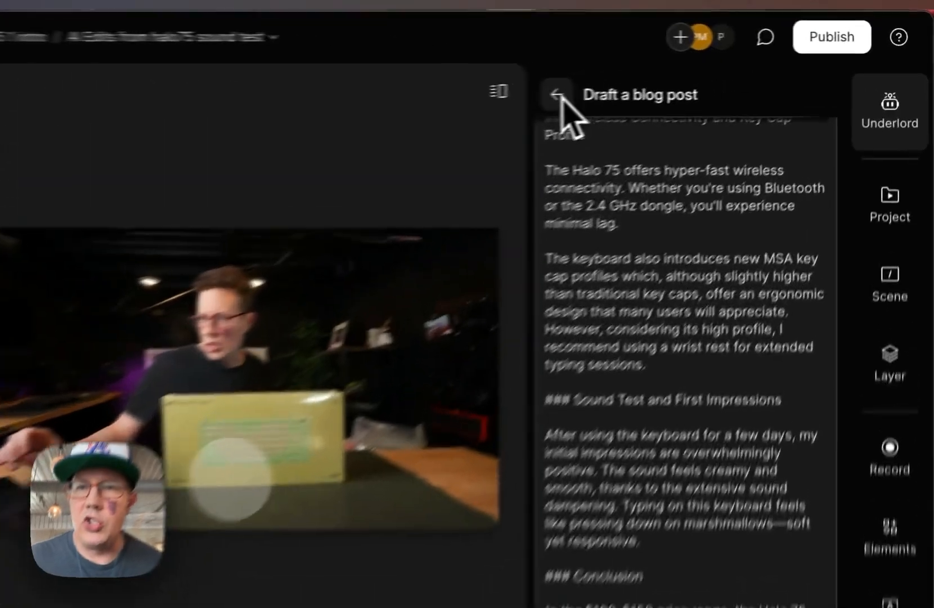
# Step: Leave the blog post, open the Brainstorm tool to view its starting point option, and return to the AI tools list
pyautogui.click(717, 72)
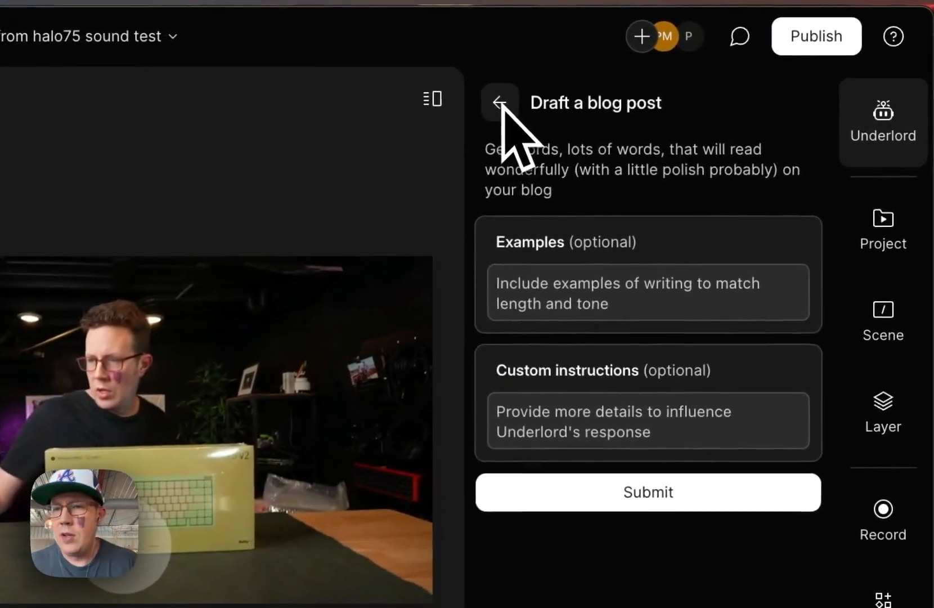
pyautogui.click(505, 102)
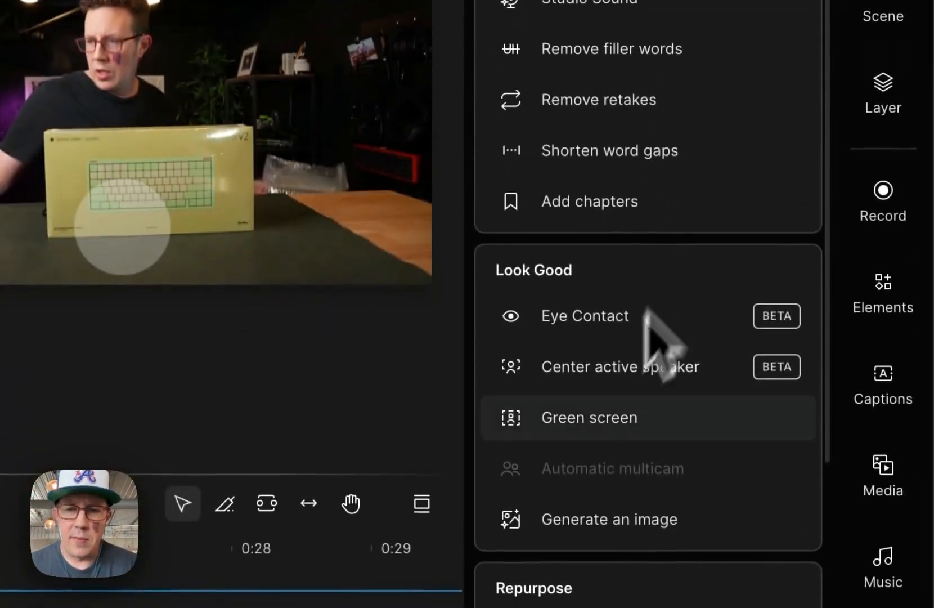
pyautogui.scroll(-5, 769, 382)
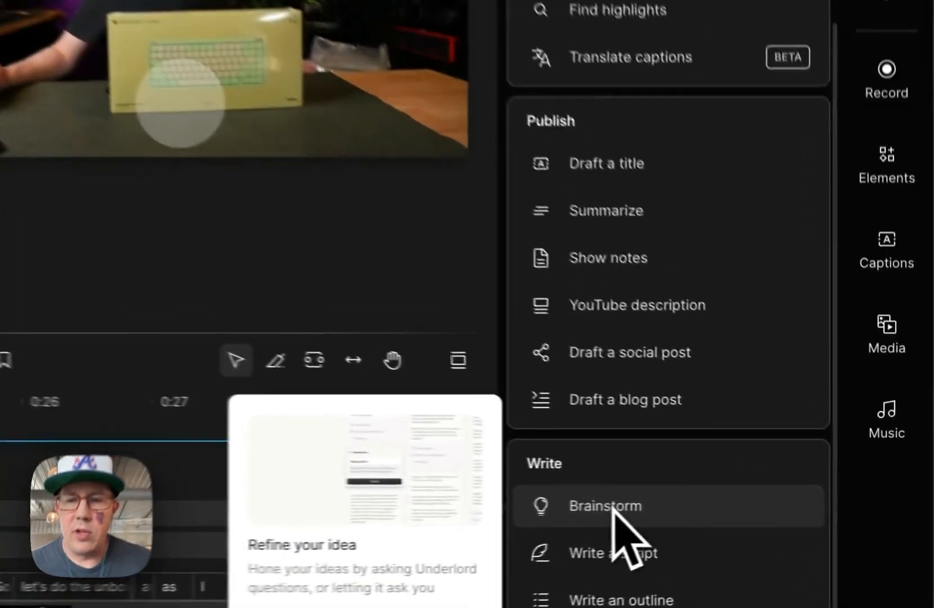
pyautogui.click(762, 512)
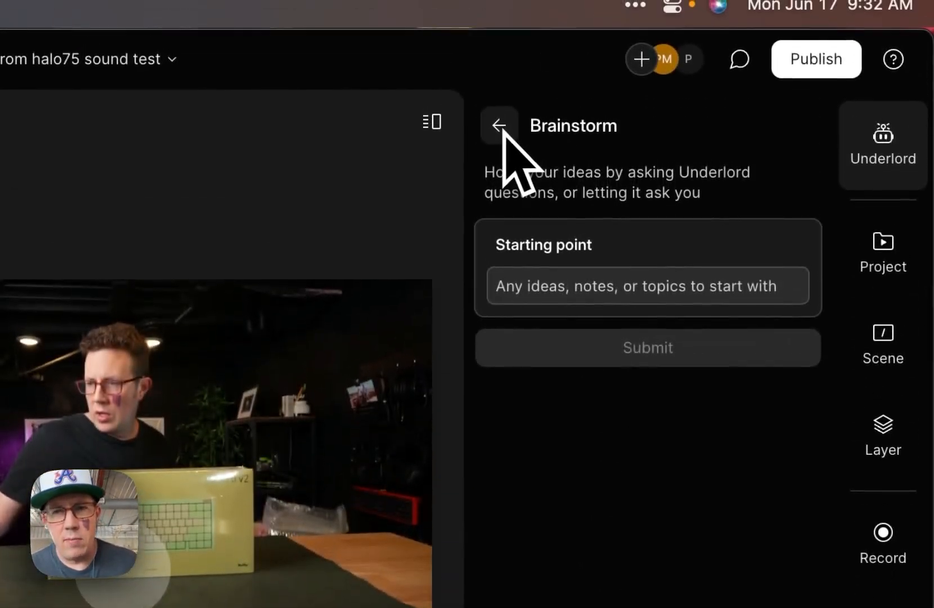
pyautogui.click(499, 127)
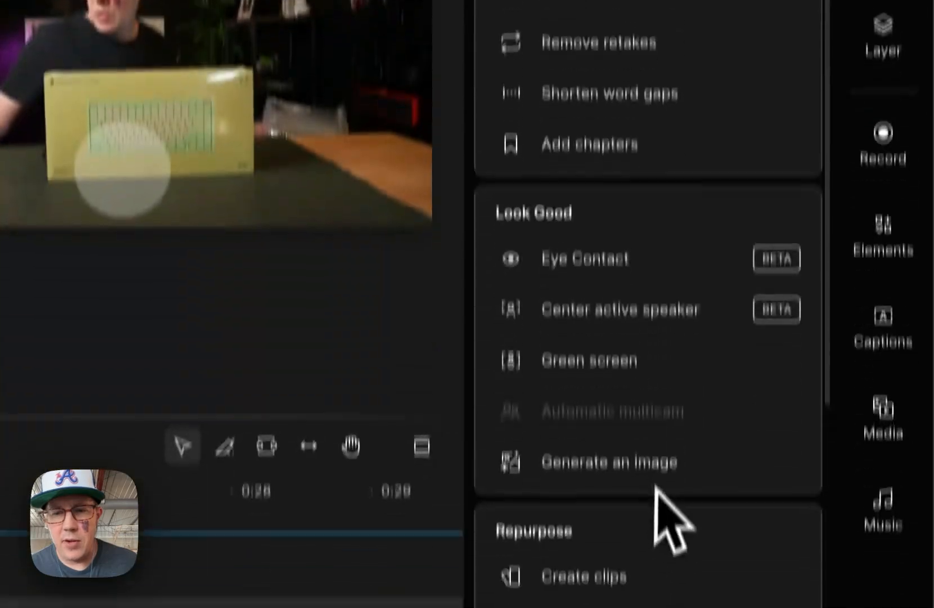
# Step: Look over the Write tools and the review's transcript, and leave the project for the Projects overview
pyautogui.scroll(-10, 663, 449)
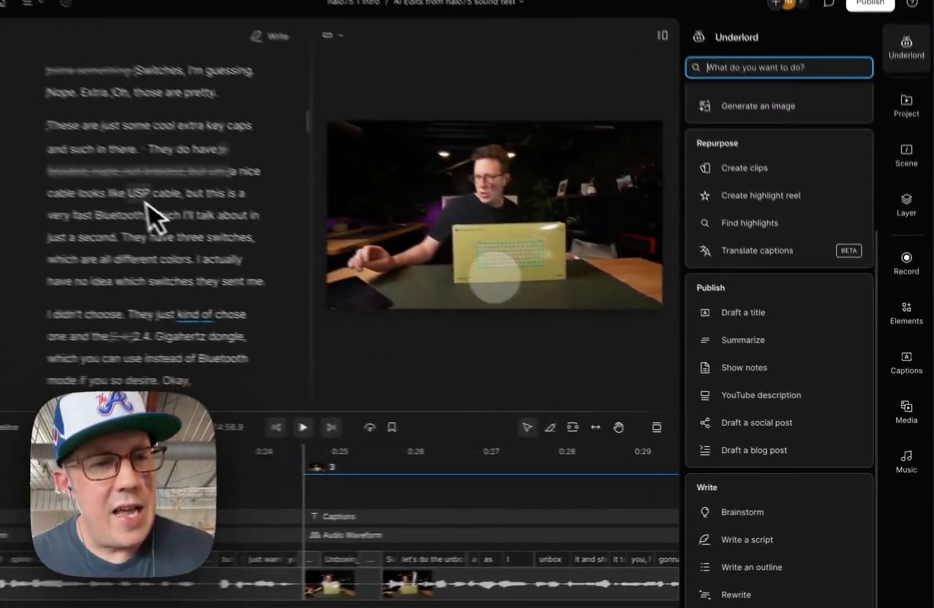
pyautogui.scroll(10, 200, 225)
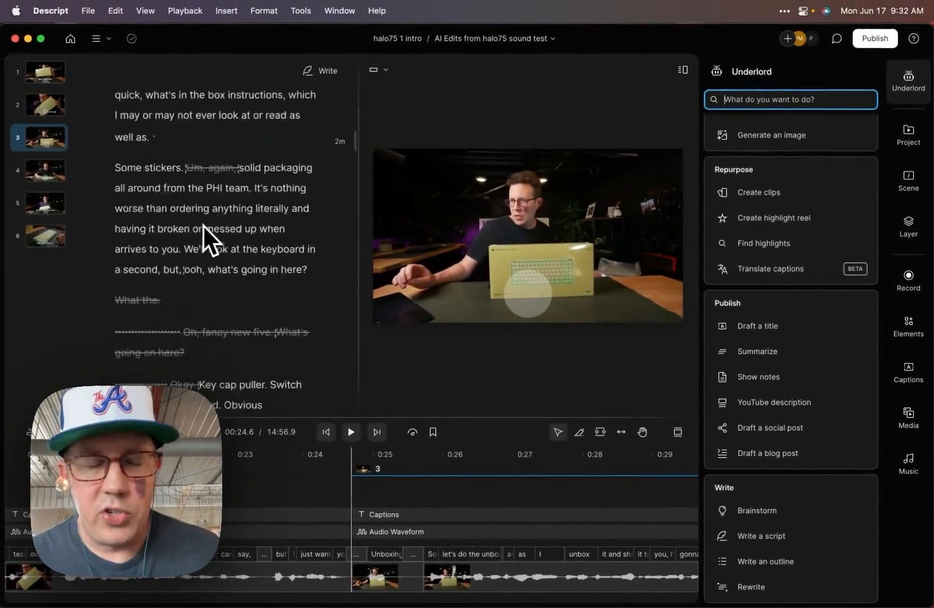
pyautogui.scroll(2, 204, 225)
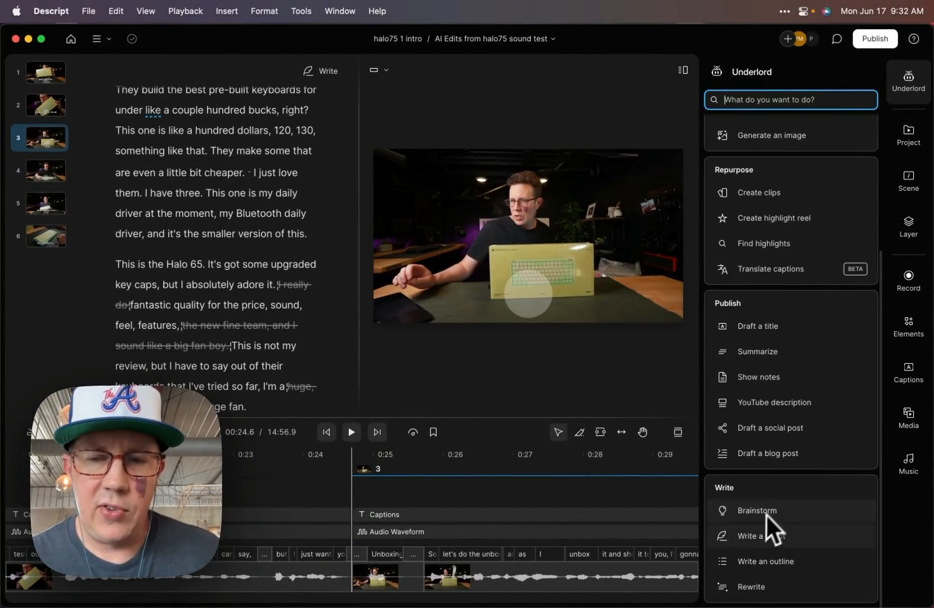
pyautogui.moveTo(758, 580)
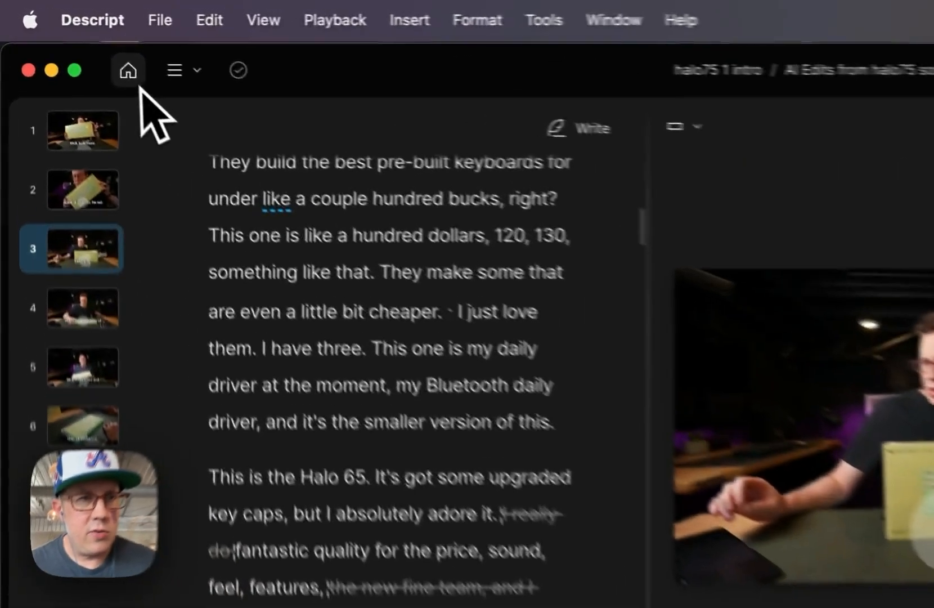
pyautogui.click(71, 39)
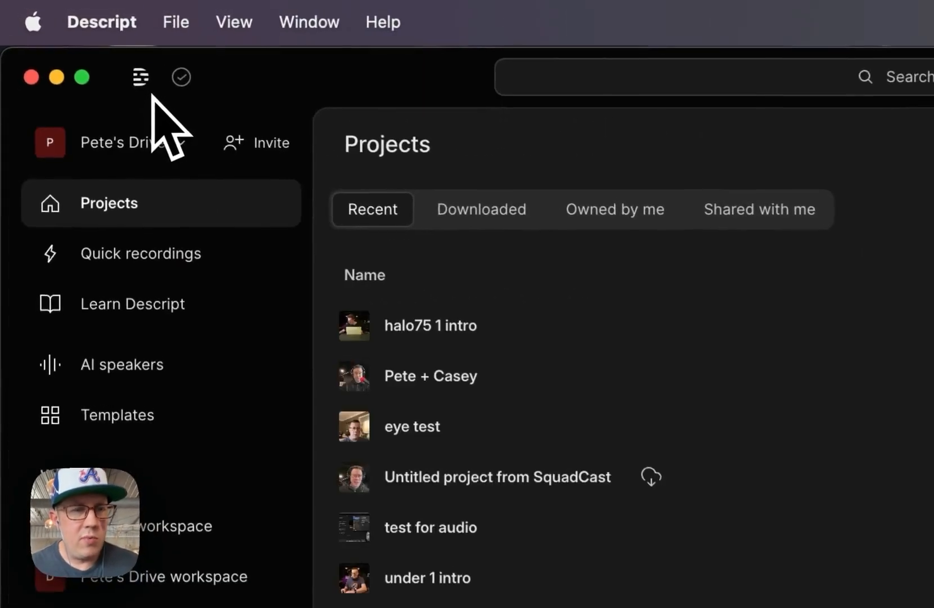
# Step: Create a new video project and open Underlord's Brainstorm tool
pyautogui.click(886, 71)
pyautogui.click(748, 232)
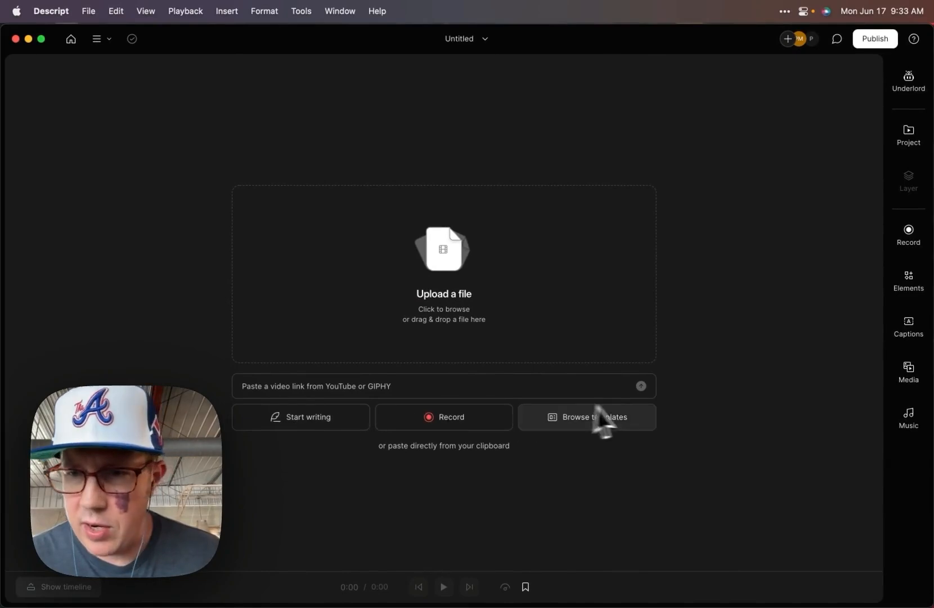
pyautogui.click(909, 81)
pyautogui.scroll(-5, 832, 389)
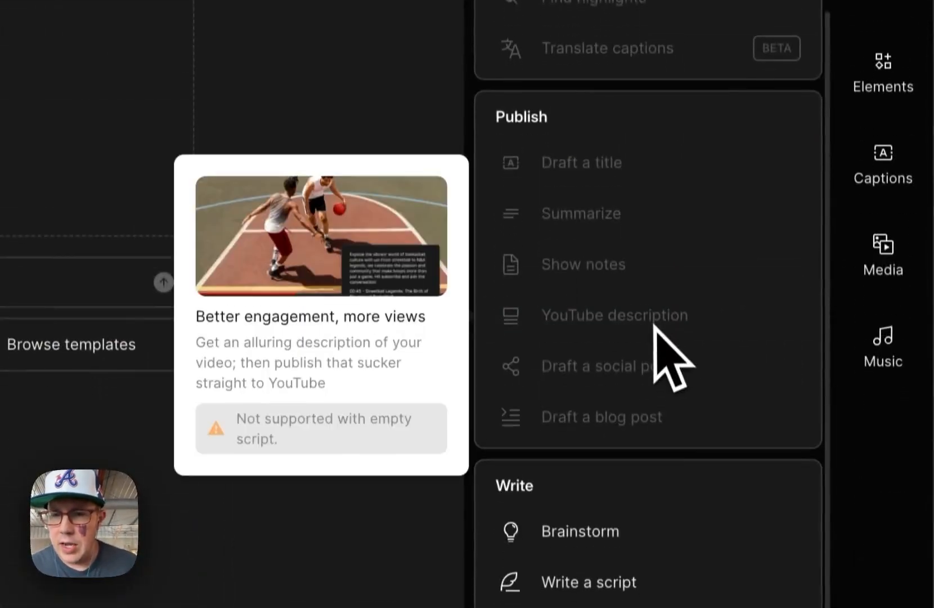
pyautogui.click(600, 535)
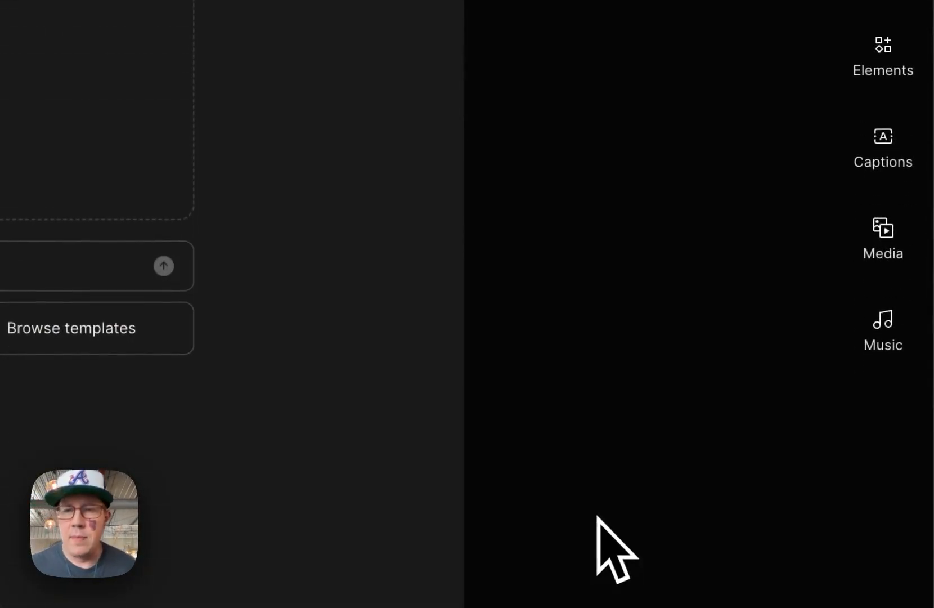
# Step: Enter "review the descript software" as the brainstorm's starting point and submit it
pyautogui.click(566, 108)
pyautogui.write('review th')
pyautogui.write('e descript softwa')
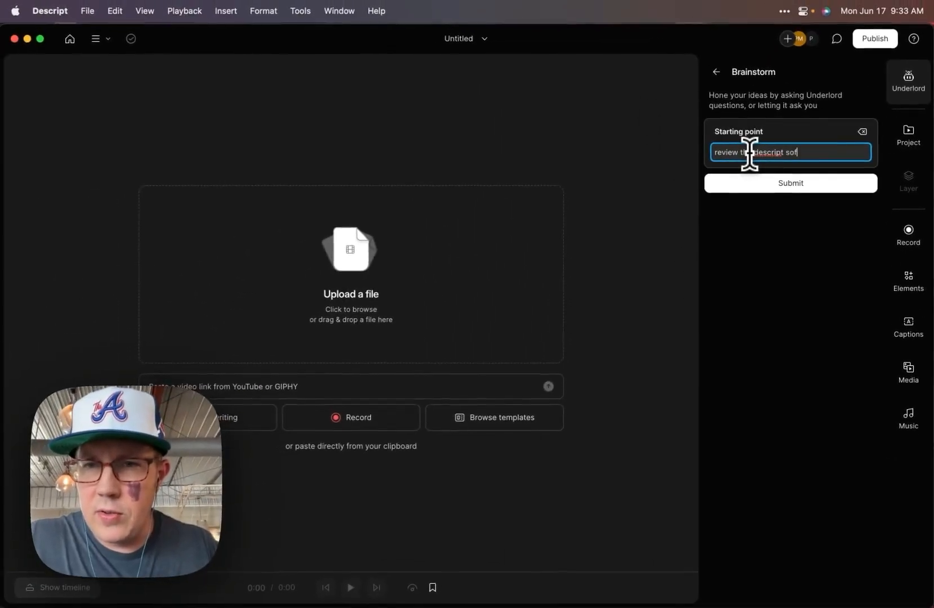
pyautogui.write('re')
pyautogui.press('Return')
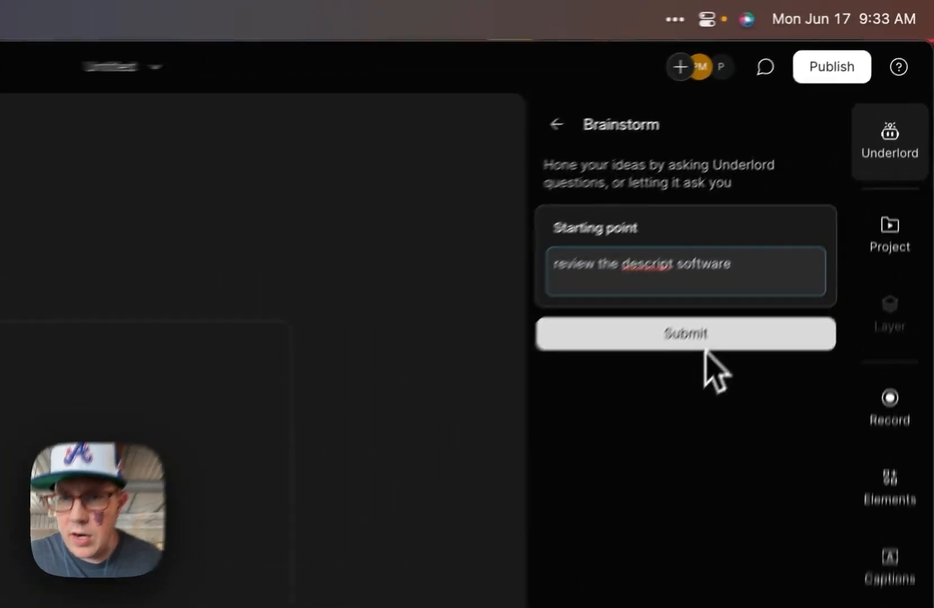
pyautogui.click(795, 196)
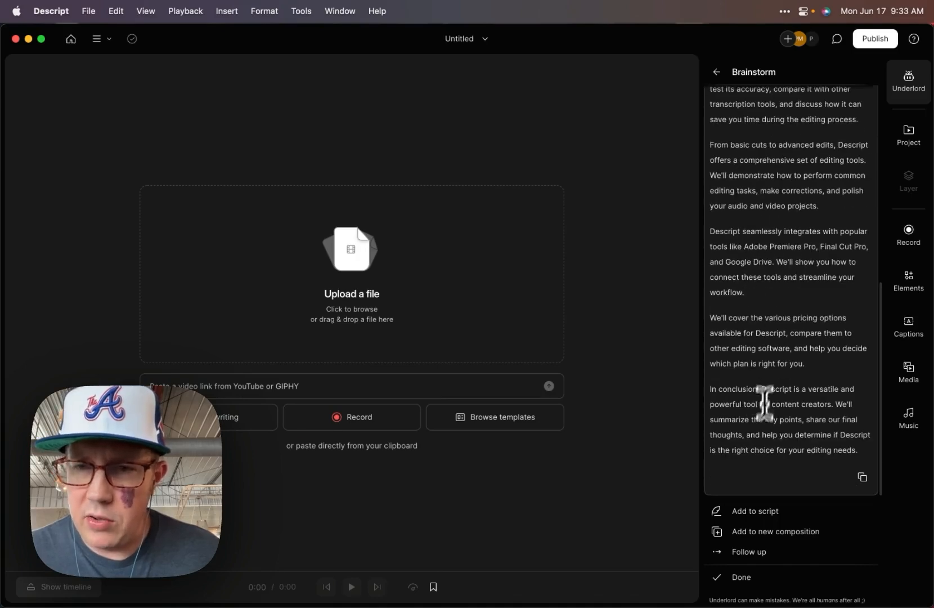
# Step: Review the brainstormed text from the beginning, add it to the script, and return to the Underlord tools list
pyautogui.scroll(15, 756, 443)
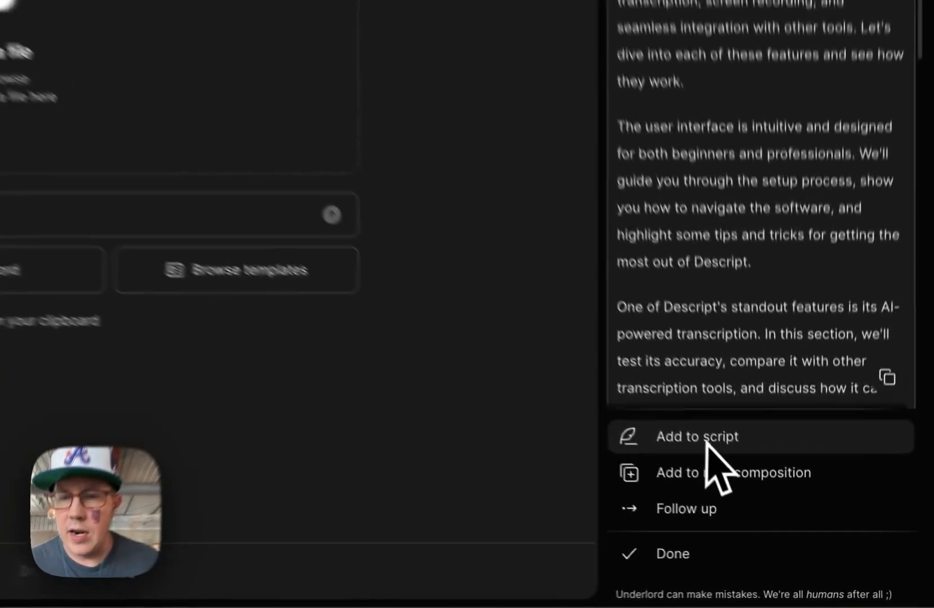
pyautogui.click(757, 512)
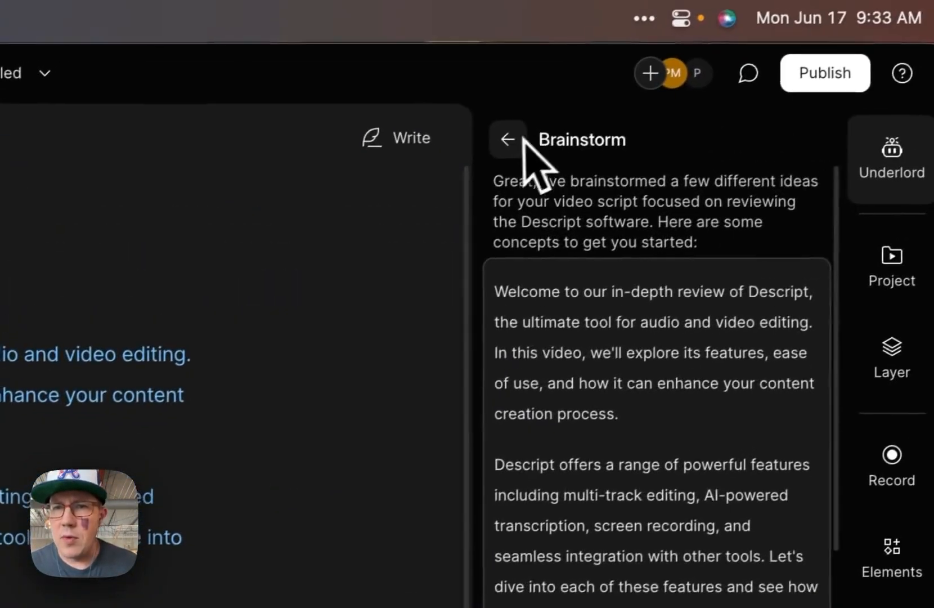
pyautogui.click(510, 140)
pyautogui.click(508, 141)
pyautogui.scroll(-5, 659, 242)
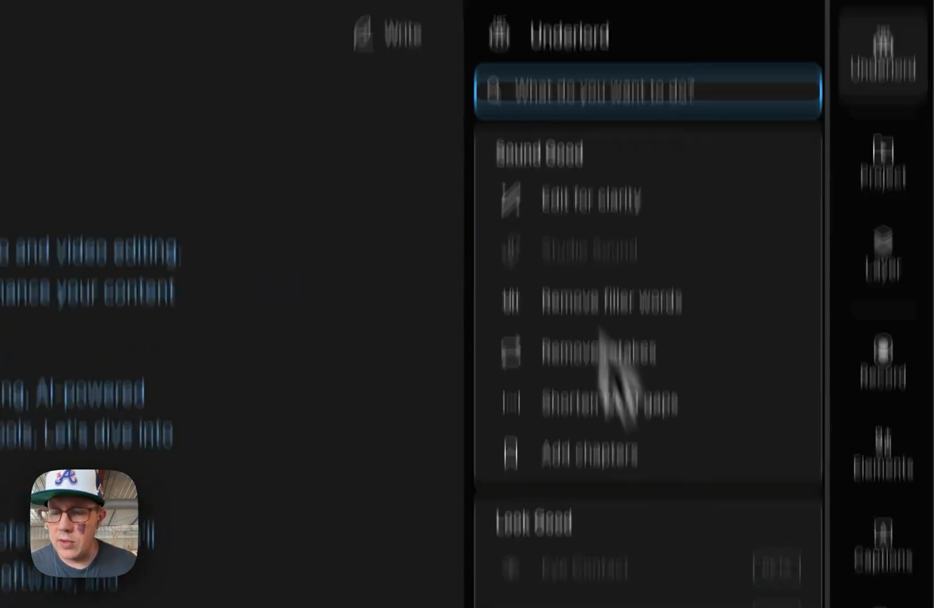
# Step: Open Write a script and move all the brainstormed text out of the project's script into the starting point
pyautogui.click(616, 551)
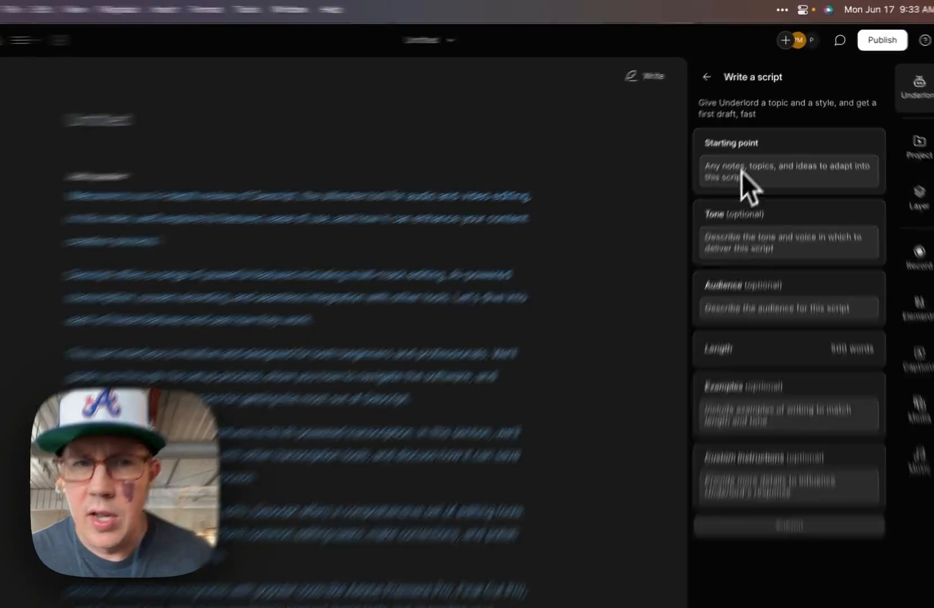
pyautogui.click(303, 198)
pyautogui.press('super+a')
pyautogui.press('BackSpace')
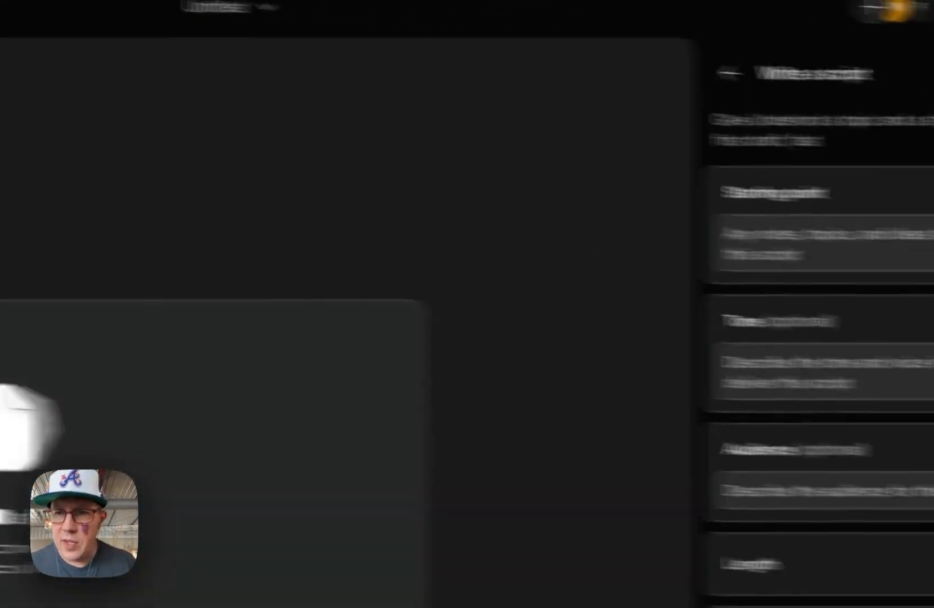
pyautogui.press('super+v')
pyautogui.scroll(-1, 583, 246)
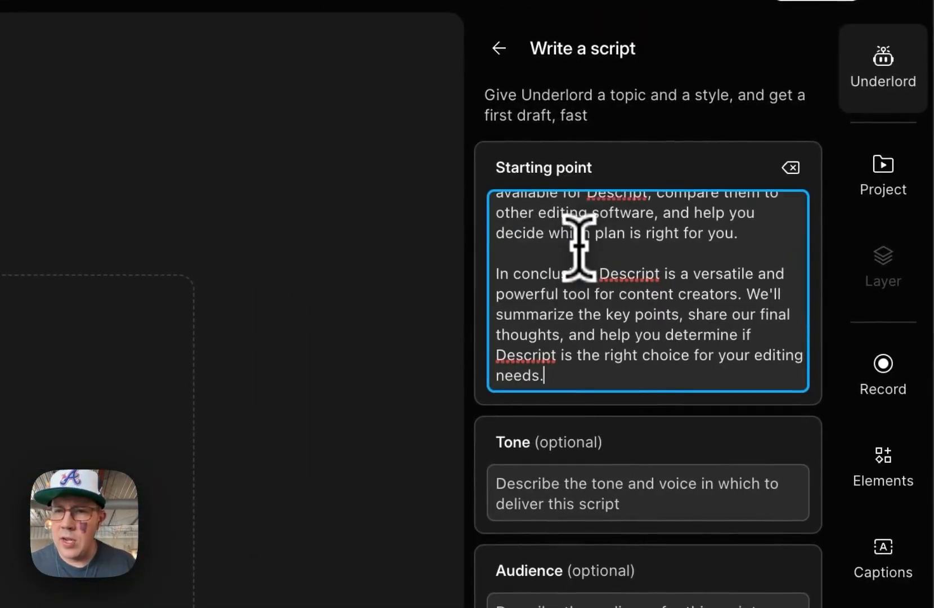
# Step: Set the tone to "simple and fun", the audience to "podcasters" and the length to 5000 words, and generate the script
pyautogui.write('simple and')
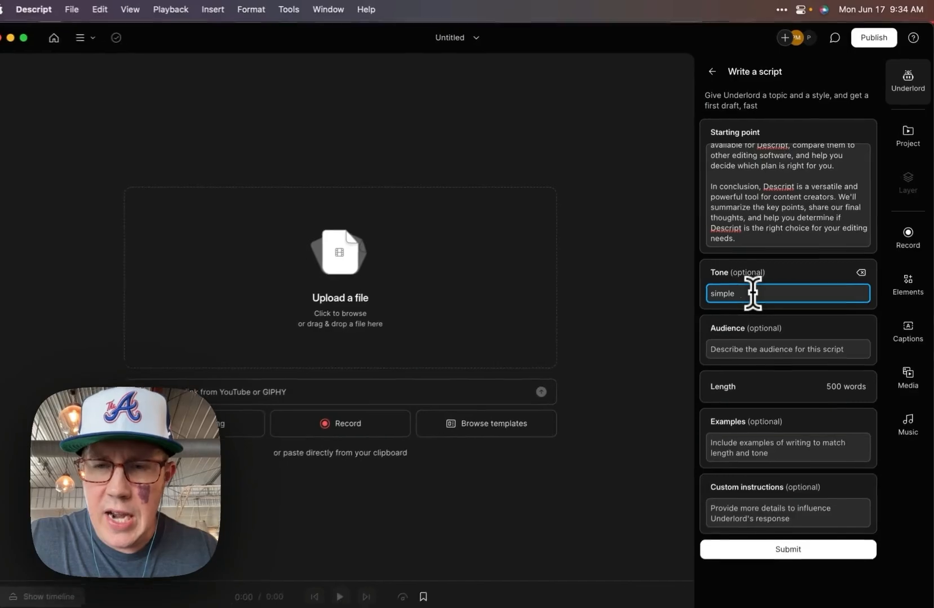
pyautogui.write(' fun')
pyautogui.click(763, 346)
pyautogui.write('podcasters')
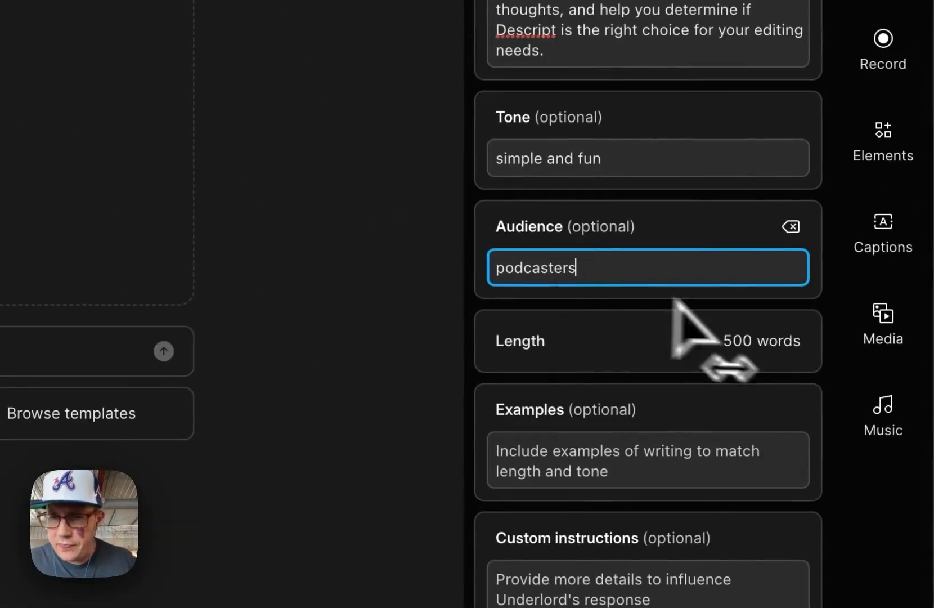
pyautogui.click(734, 341)
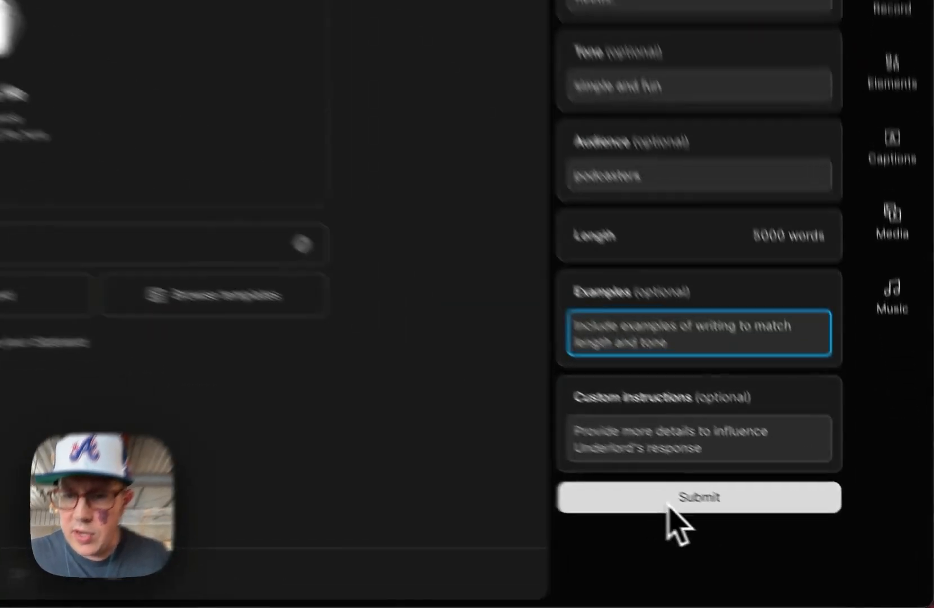
pyautogui.click(772, 544)
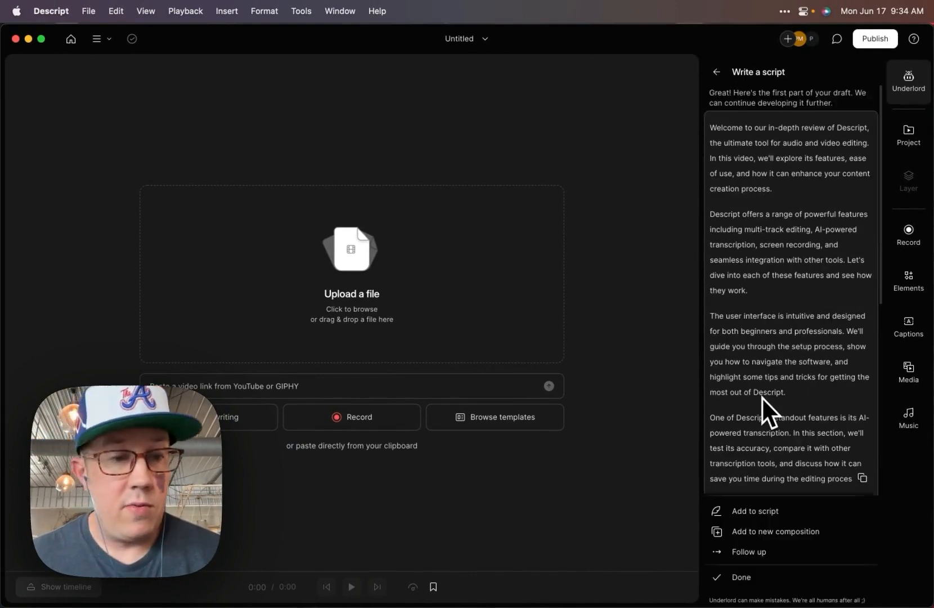
# Step: Read through the generated draft and add it to the project's script
pyautogui.scroll(-6, 762, 397)
pyautogui.scroll(5, 762, 398)
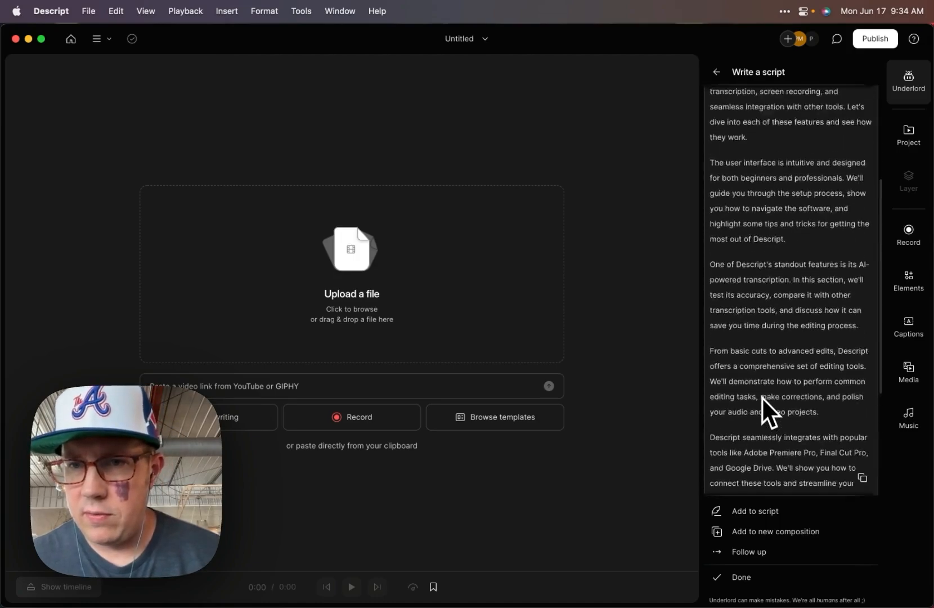
pyautogui.scroll(5, 762, 398)
pyautogui.scroll(-8, 762, 398)
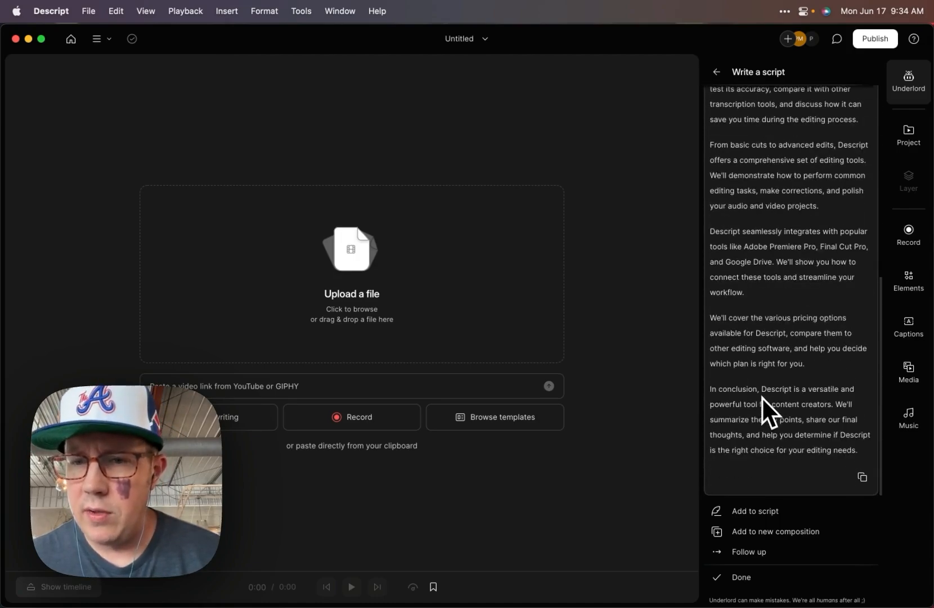
pyautogui.click(769, 500)
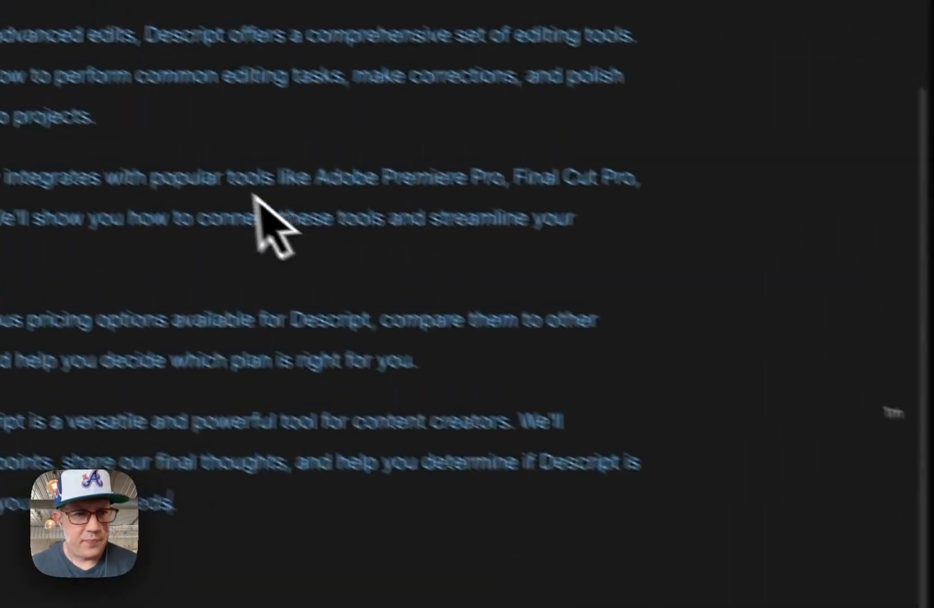
pyautogui.scroll(-5, 244, 218)
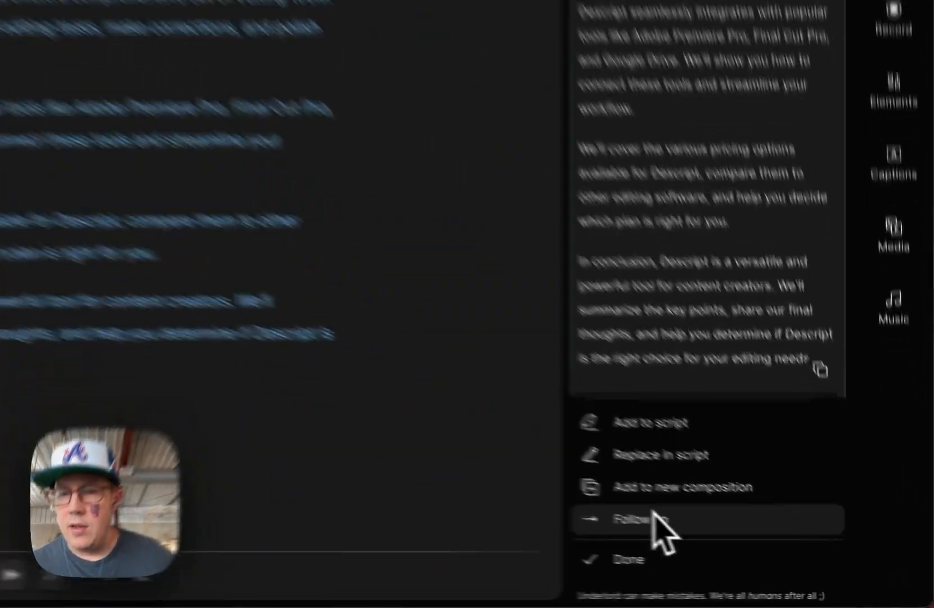
# Step: Submit a follow-up request asking Underlord to make the draft 5000 words long
pyautogui.click(758, 552)
pyautogui.write('make')
pyautogui.write(' this funny')
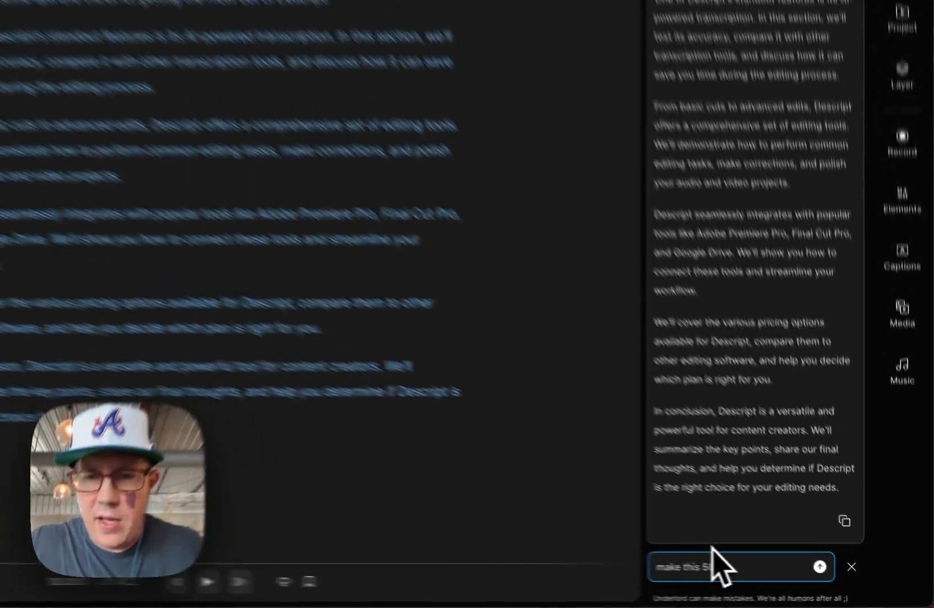
pyautogui.press('Return')
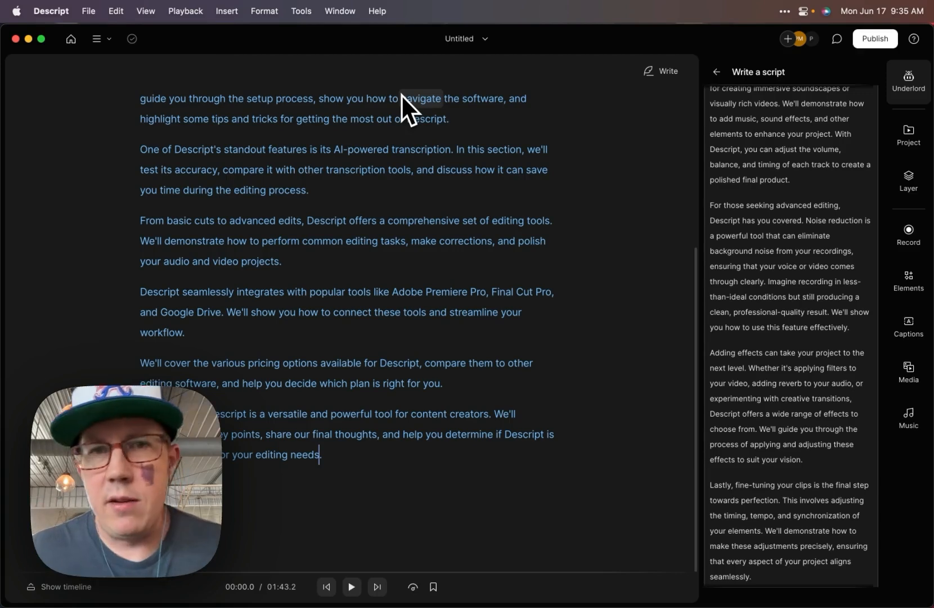
# Step: Read through the expanded draft and replace the text in the script with it
pyautogui.scroll(-10, 766, 467)
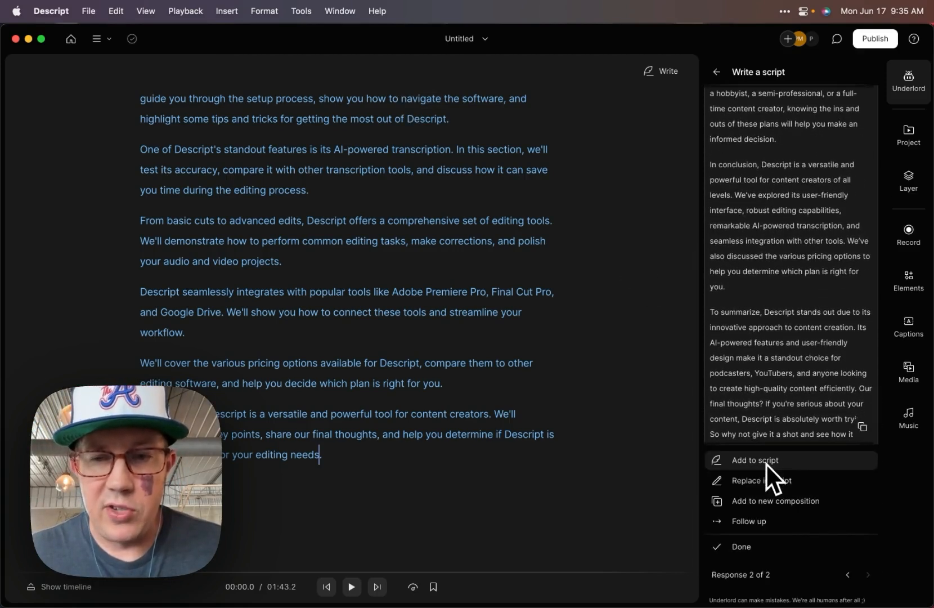
pyautogui.scroll(-5, 782, 383)
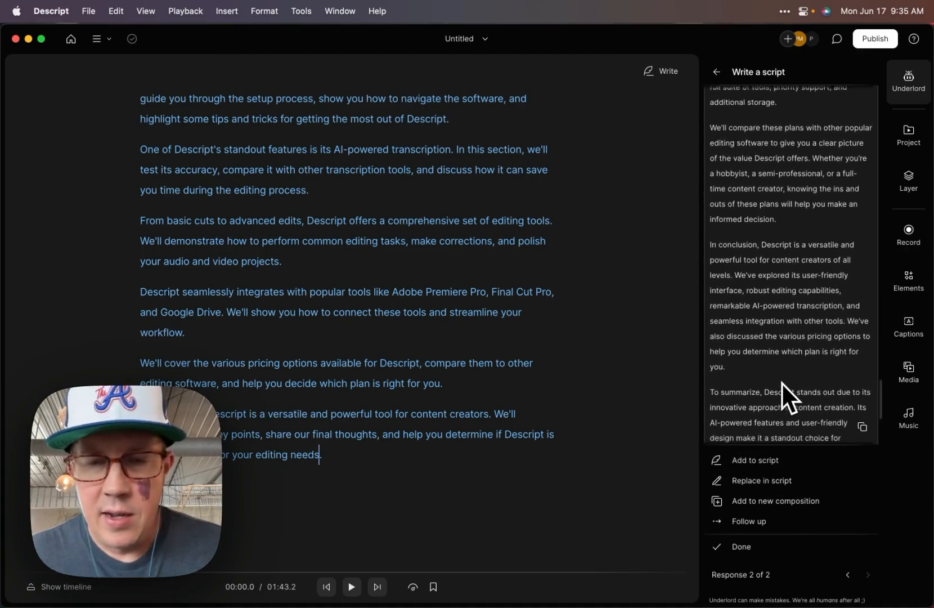
pyautogui.scroll(15, 782, 383)
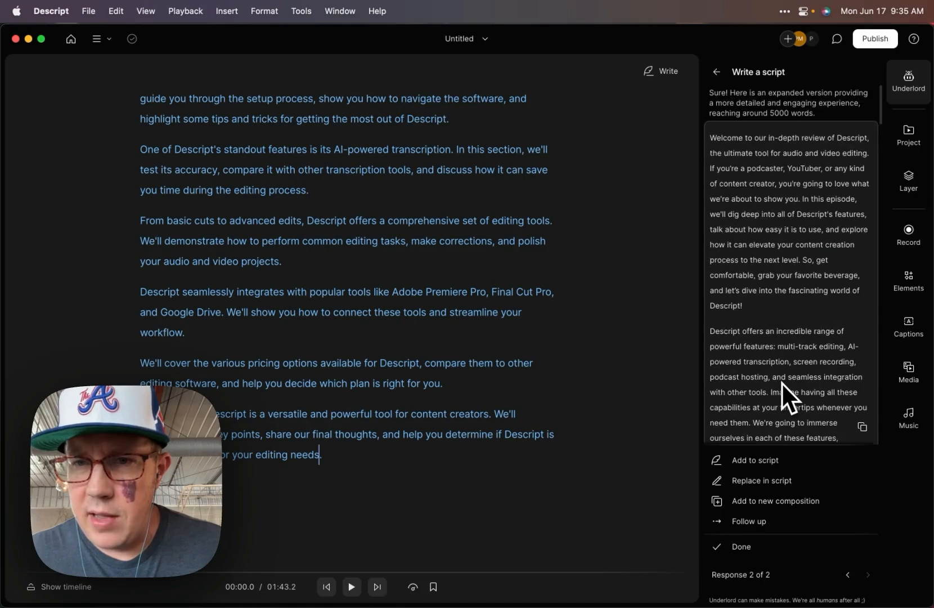
pyautogui.scroll(-15, 782, 383)
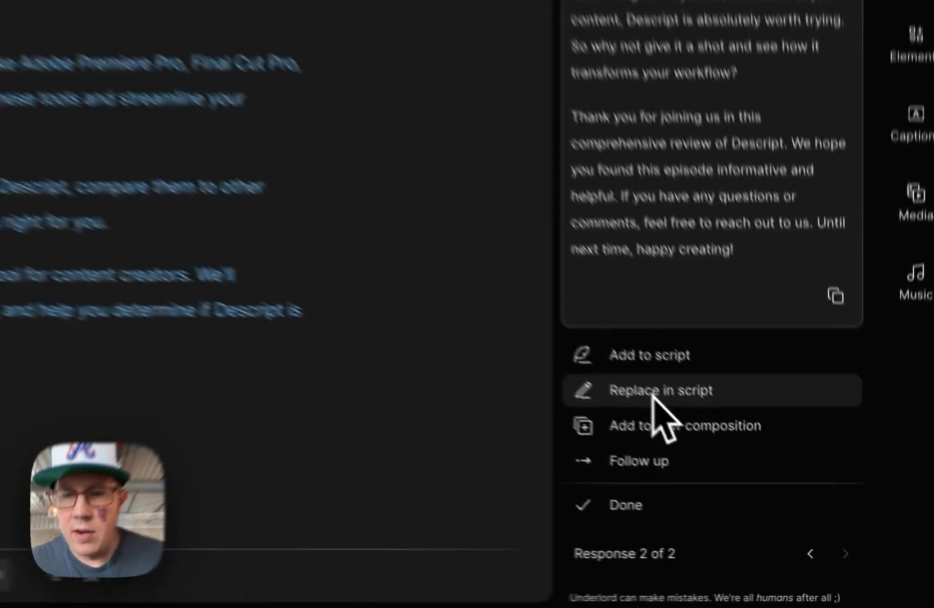
pyautogui.click(756, 482)
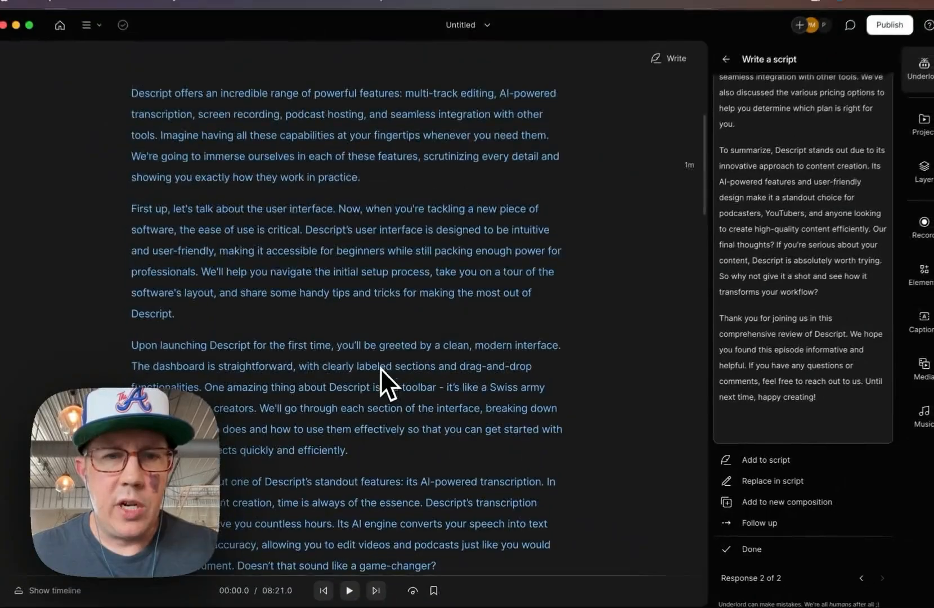
# Step: Look over the expanded script from beginning to end, and leave Write a script for the Underlord tools list
pyautogui.scroll(-20, 381, 371)
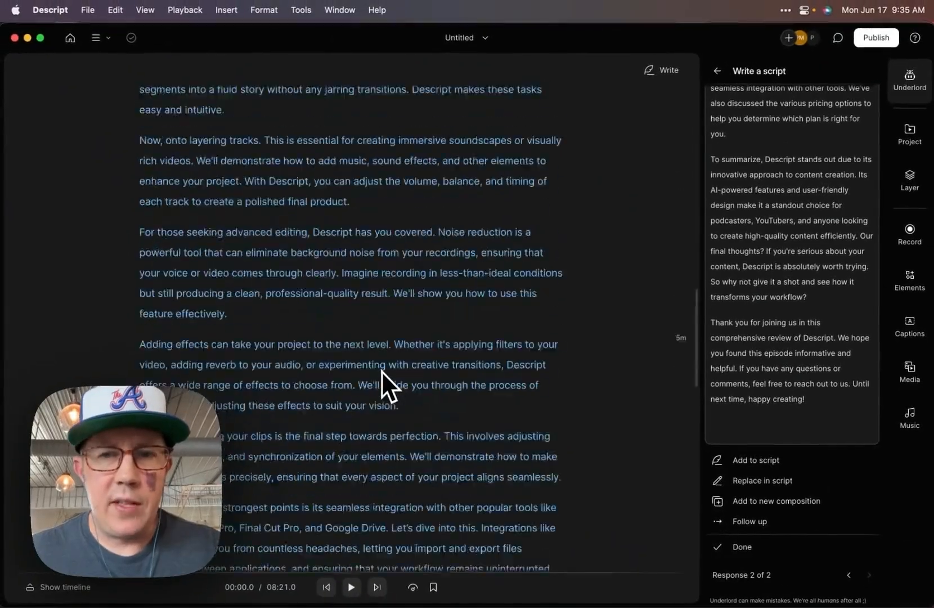
pyautogui.scroll(-10, 382, 371)
pyautogui.click(358, 445)
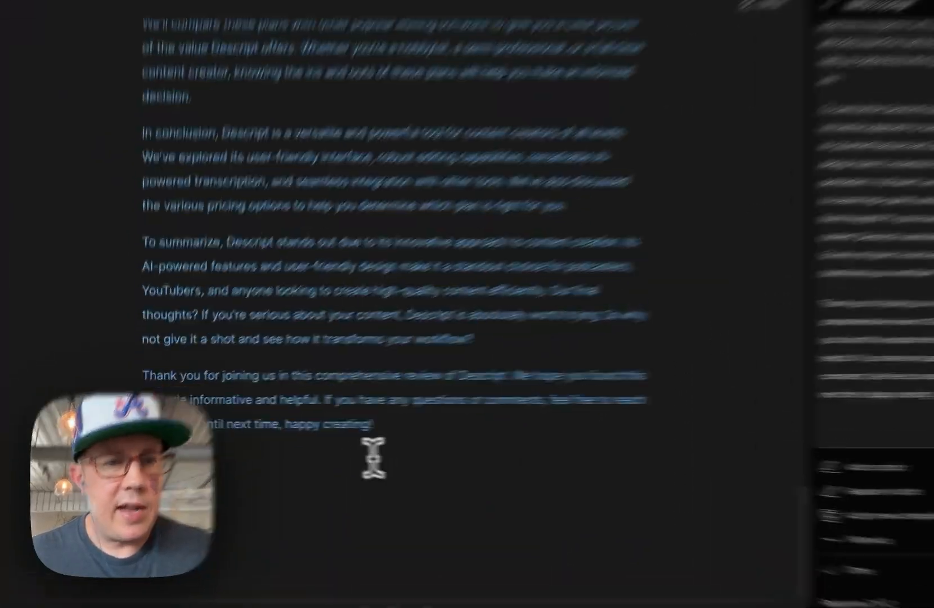
pyautogui.scroll(20, 548, 416)
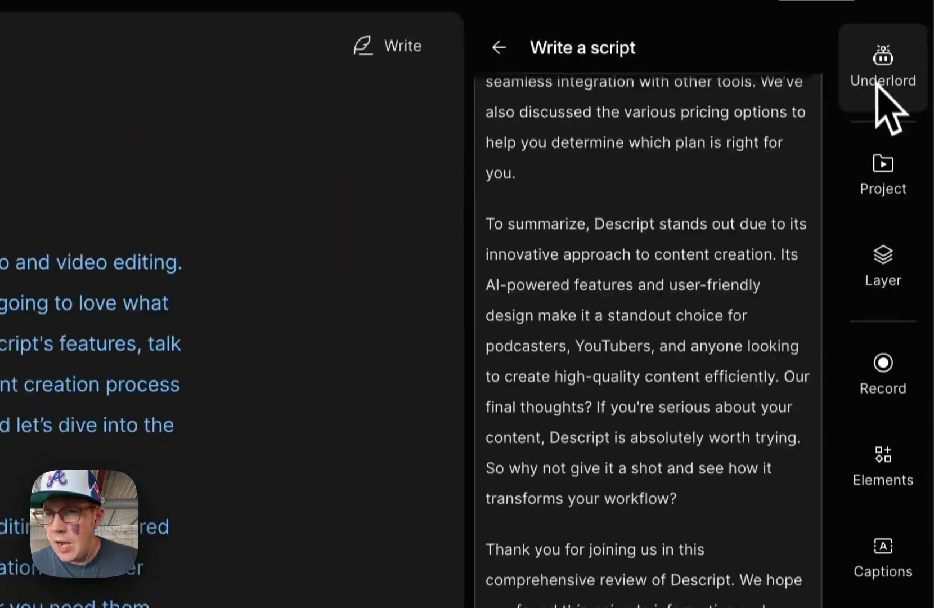
pyautogui.click(877, 85)
pyautogui.click(877, 95)
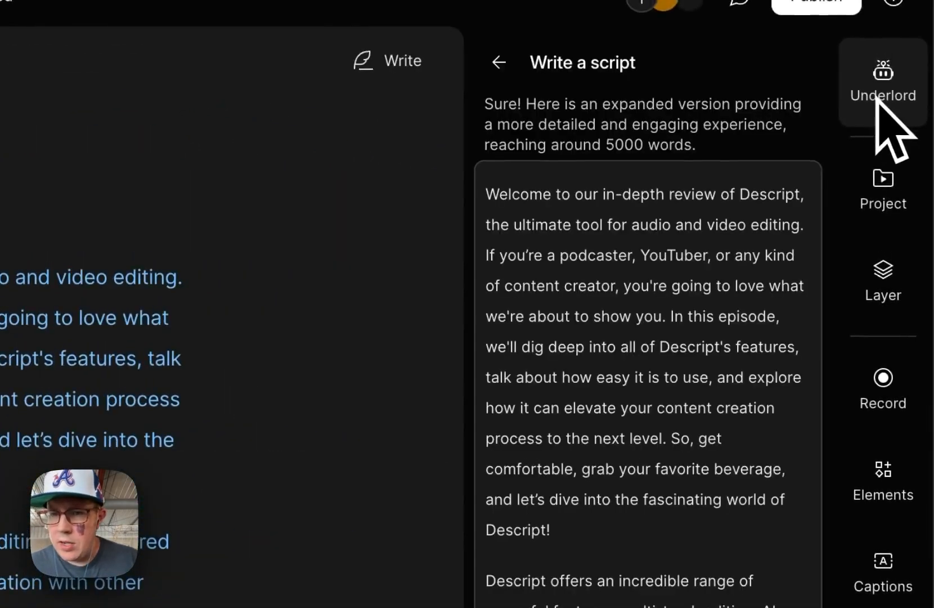
pyautogui.click(499, 36)
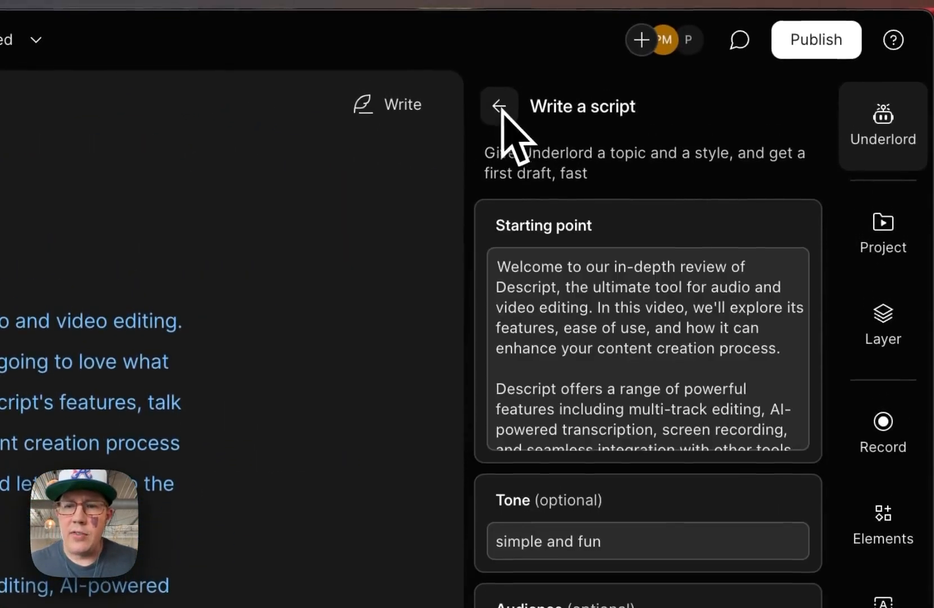
pyautogui.click(499, 37)
pyautogui.scroll(-5, 622, 501)
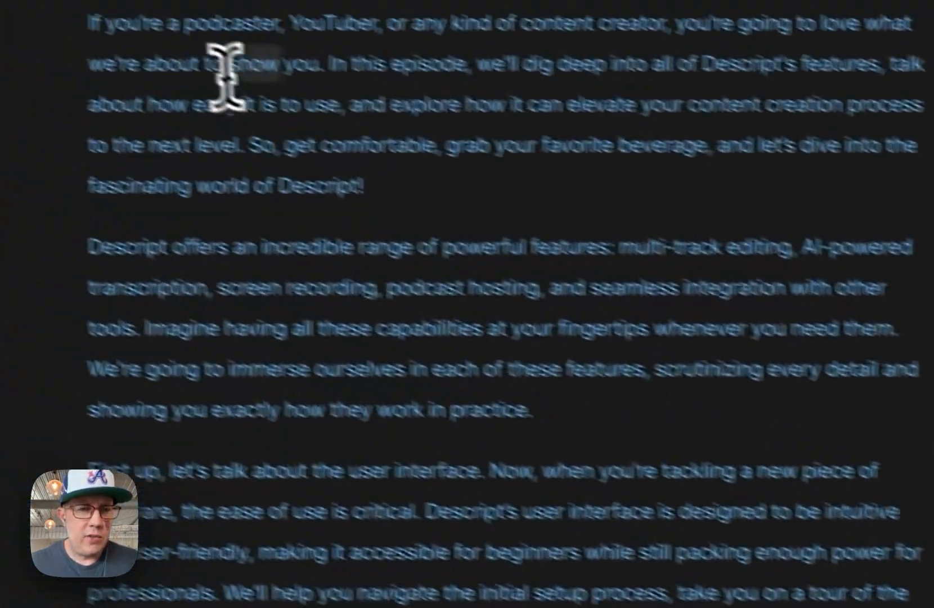
# Step: Insert the lines "This is a paragraph." and "# tlkajsdflkj" after the script's opening paragraph, and finish writing
pyautogui.moveTo(225, 78); pyautogui.dragTo(642, 571)
pyautogui.click(377, 92)
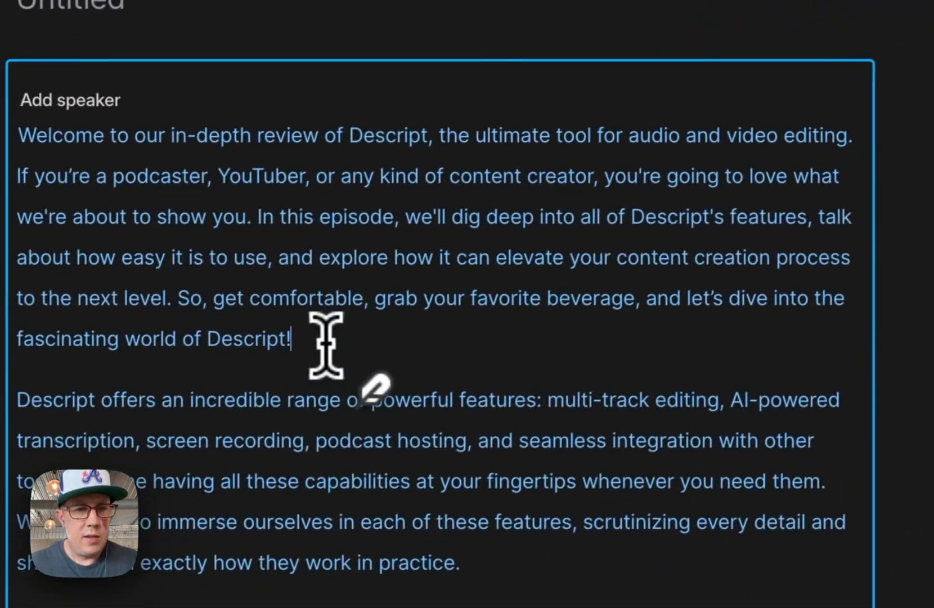
pyautogui.press('Return')
pyautogui.write('This is a paragraph.')
pyautogui.press('Return')
pyautogui.write('# tlkajsdflkj')
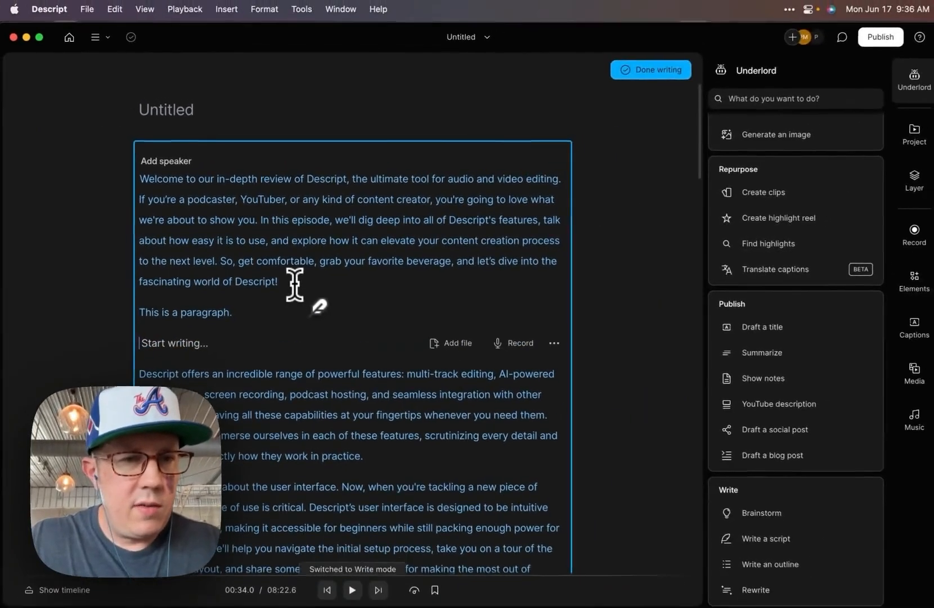
pyautogui.press('Return')
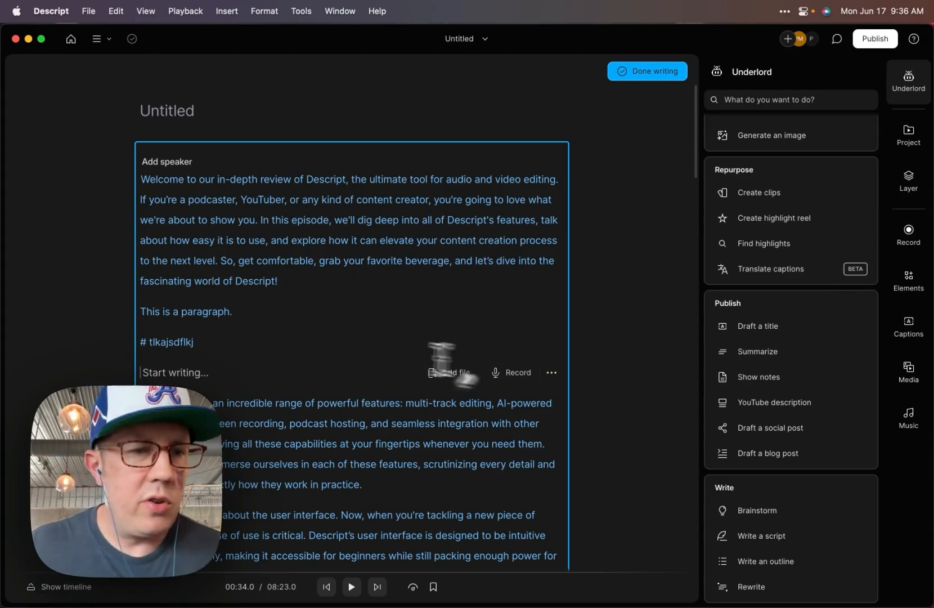
pyautogui.press('BackSpace')
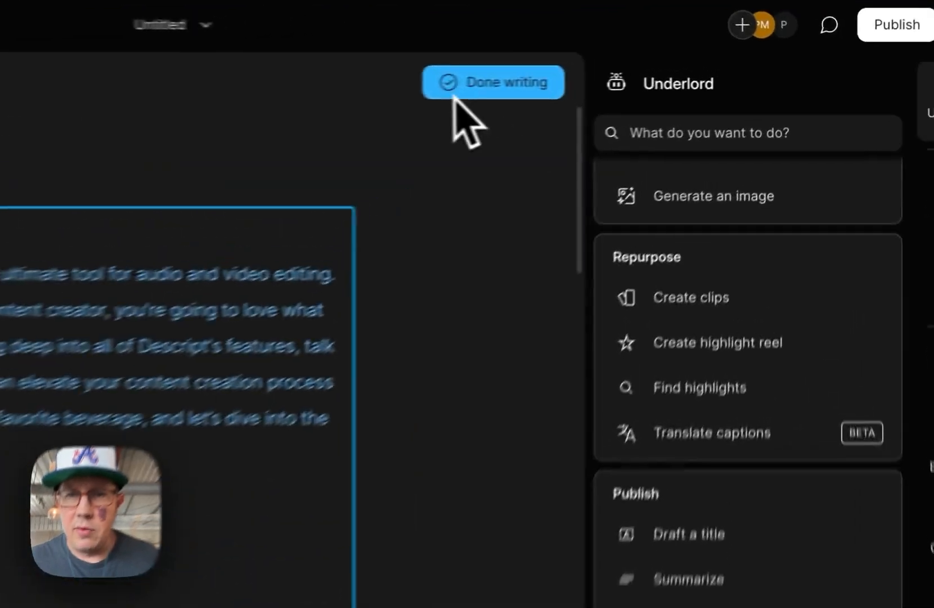
pyautogui.click(627, 75)
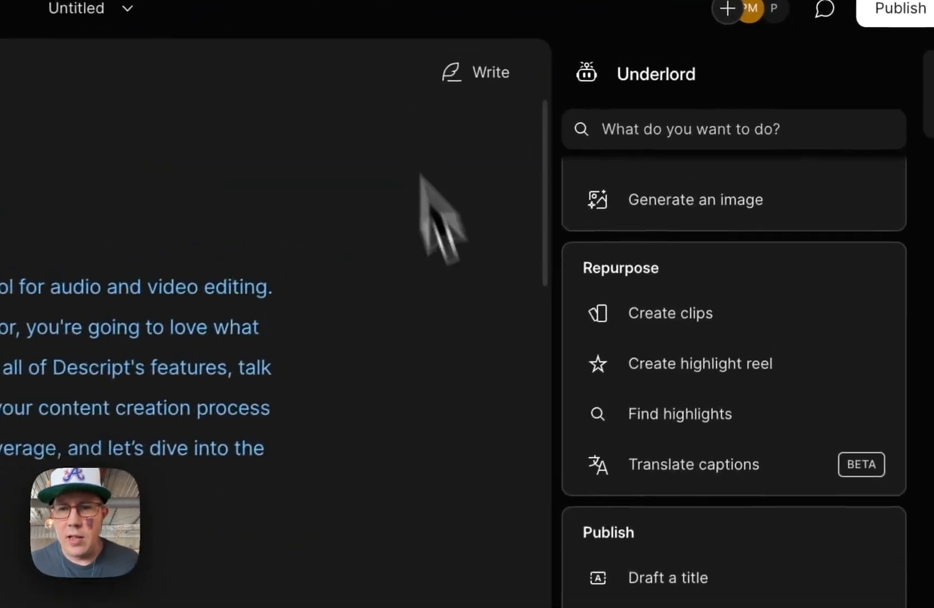
# Step: Delete all the text from the script
pyautogui.click(459, 393)
pyautogui.press('super+a')
pyautogui.press('BackSpace')
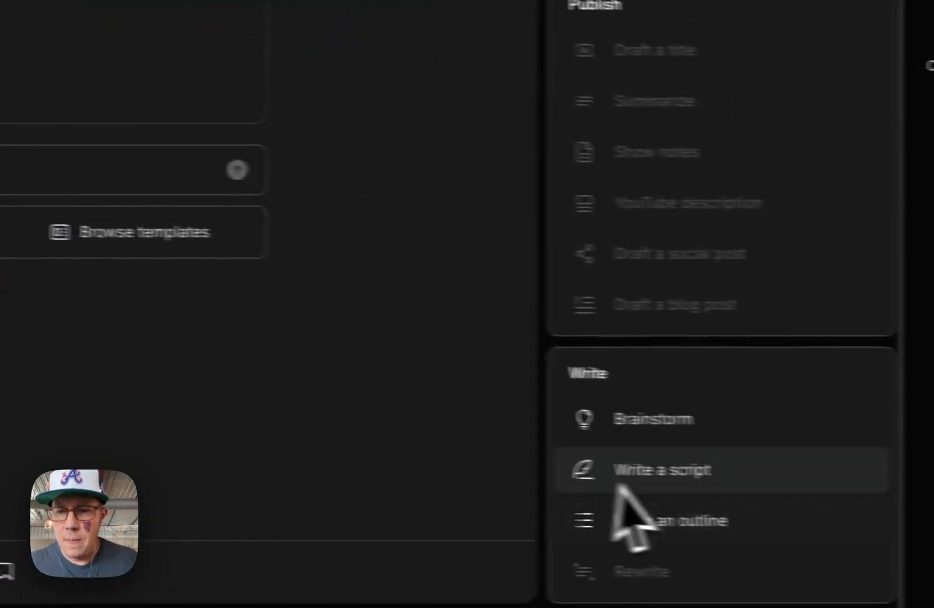
# Step: Have Underlord write an outline, using a Descript review for YouTubers as the starting point
pyautogui.click(873, 541)
pyautogui.click(554, 125)
pyautogui.write('descrip')
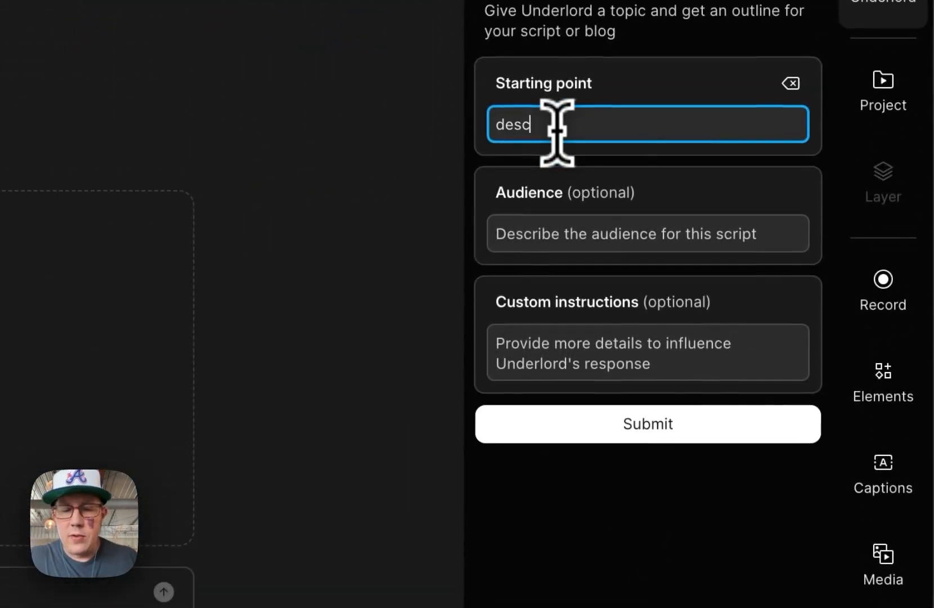
pyautogui.write('t review for yo')
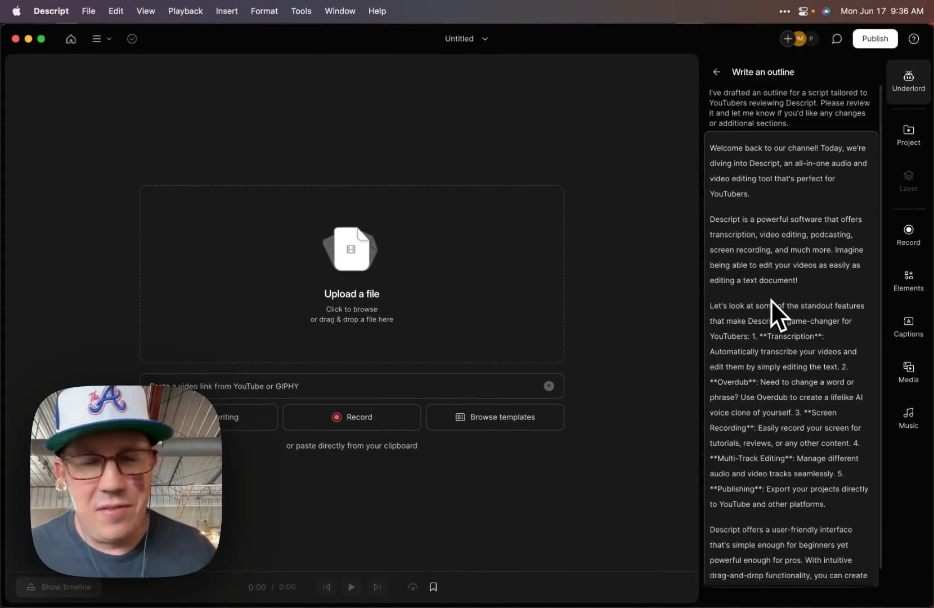
# Step: Read through the generated outline, put it into the script in place of the existing content, and look it over there
pyautogui.scroll(-7, 772, 299)
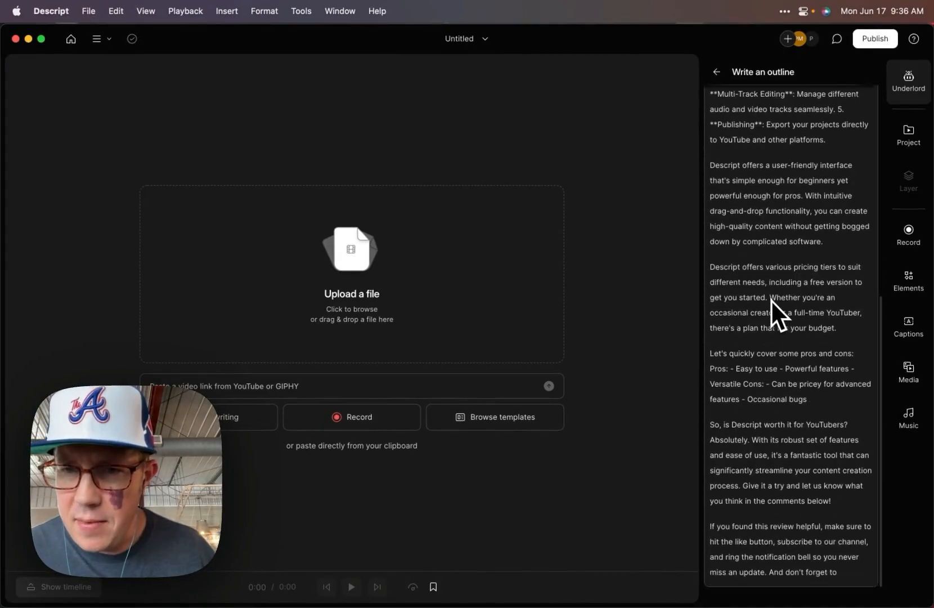
pyautogui.click(754, 511)
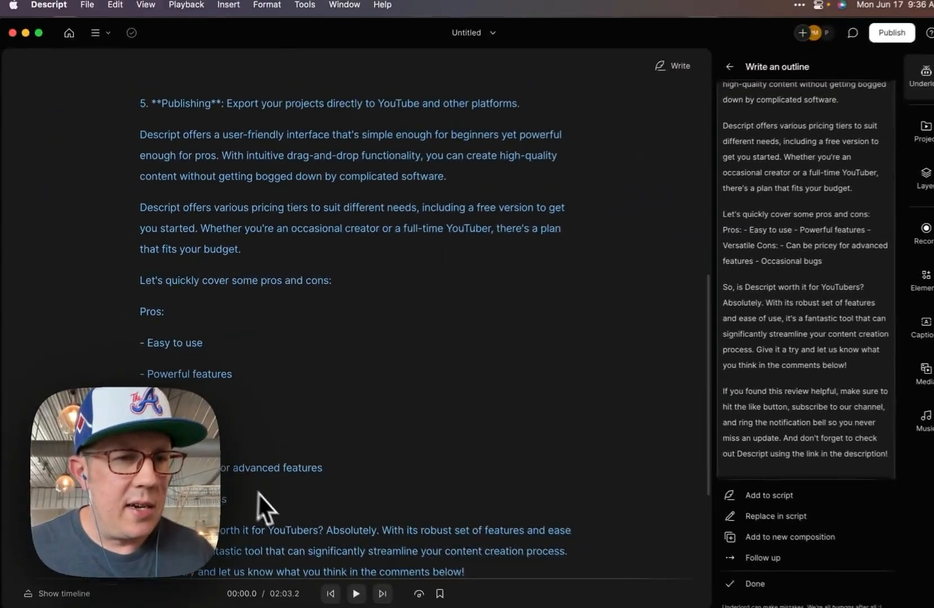
pyautogui.scroll(7, 260, 495)
pyautogui.scroll(-4, 269, 500)
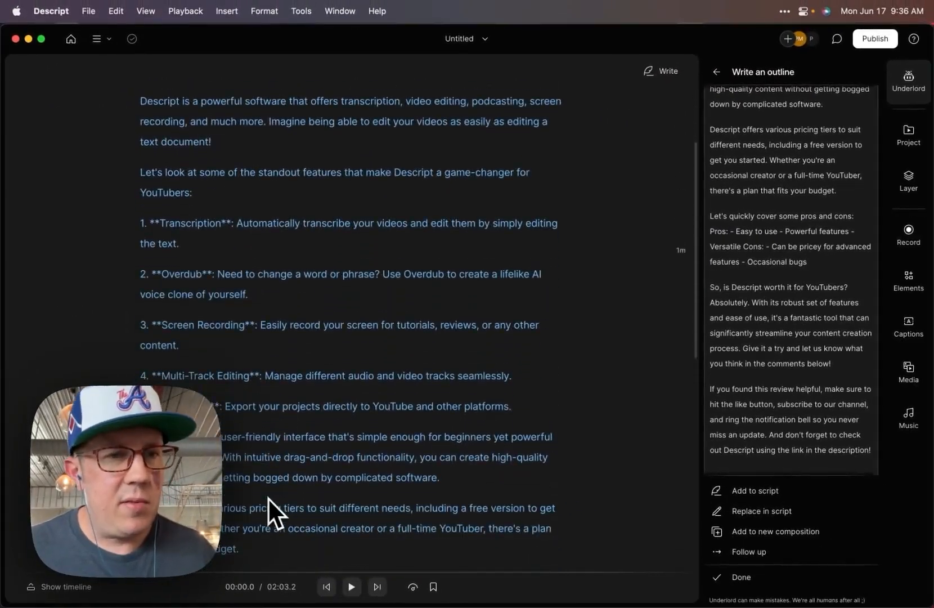
pyautogui.scroll(-5, 267, 497)
pyautogui.scroll(10, 268, 497)
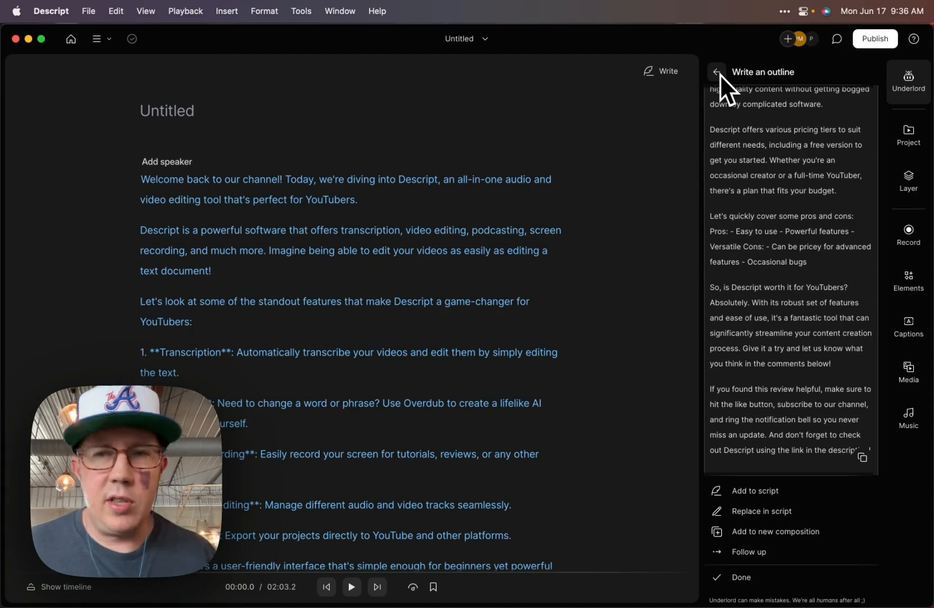
# Step: Finish the Write an outline tool and go back to the writing tools in the Underlord list
pyautogui.scroll(-2, 778, 253)
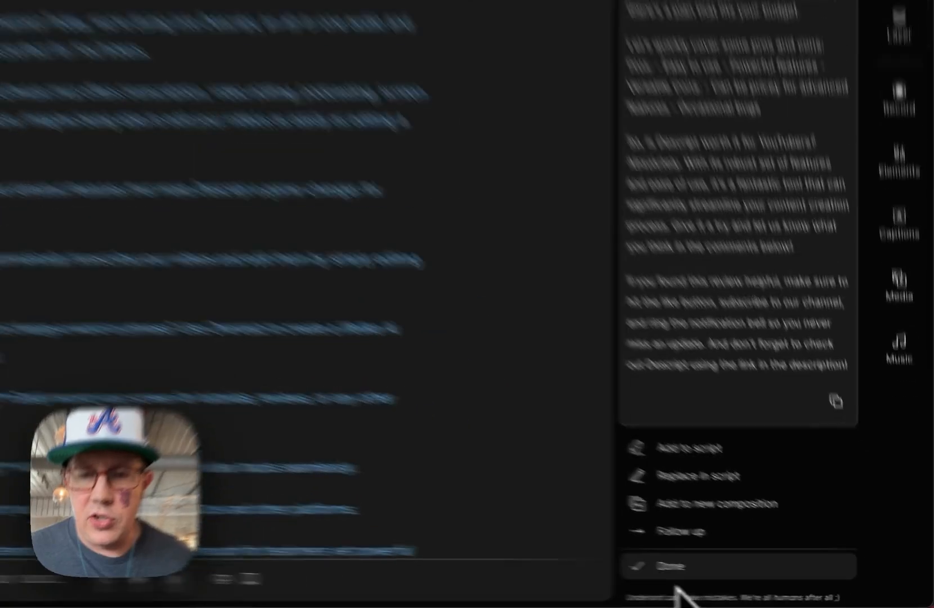
pyautogui.click(738, 577)
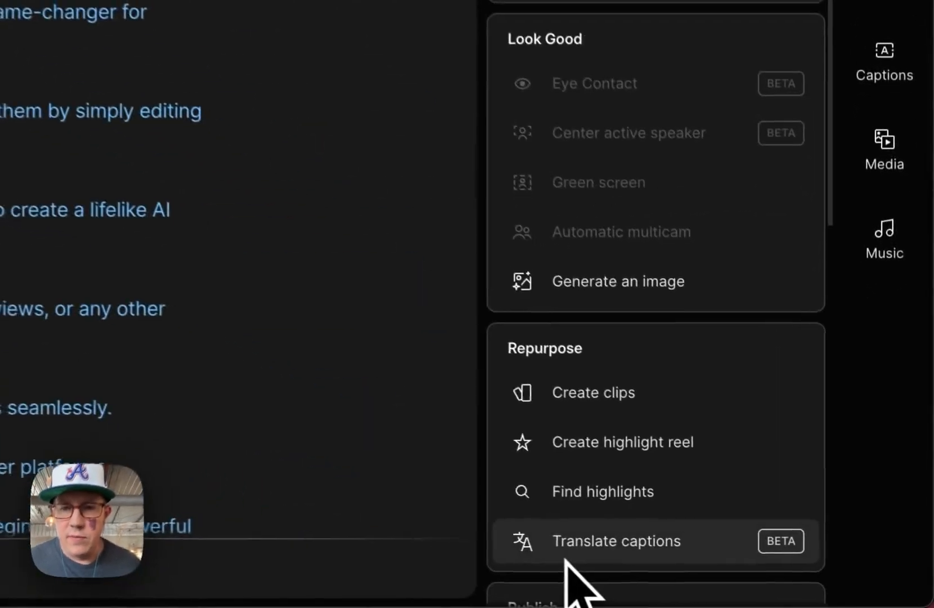
pyautogui.scroll(-10, 580, 315)
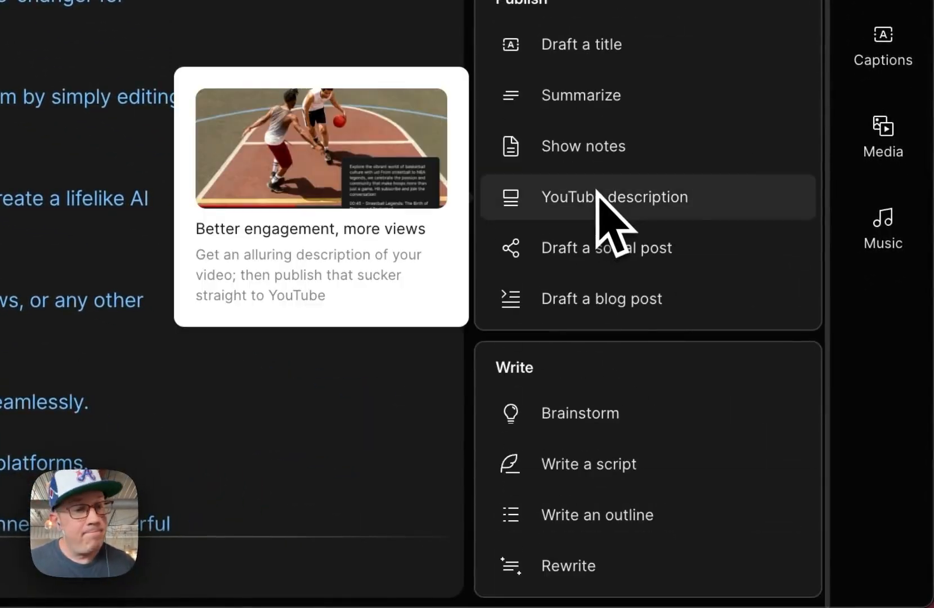